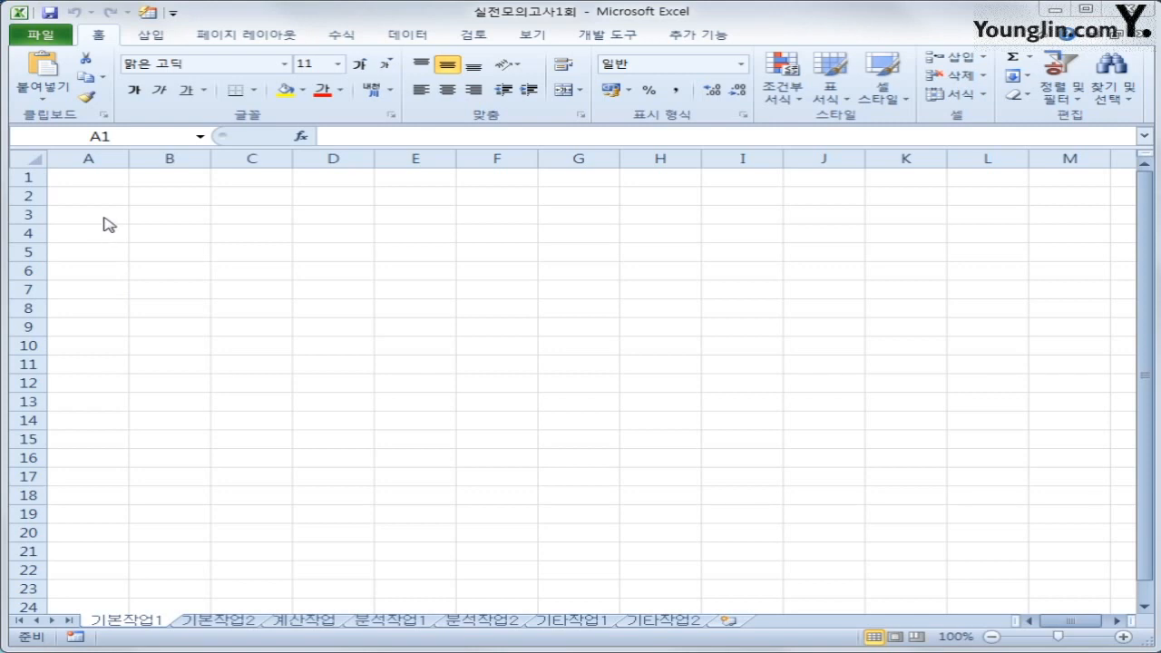
Start a Microsoft Query import at cell A3 of the 기본작업1 sheet, using MS Access Database as the data source
click(101, 218)
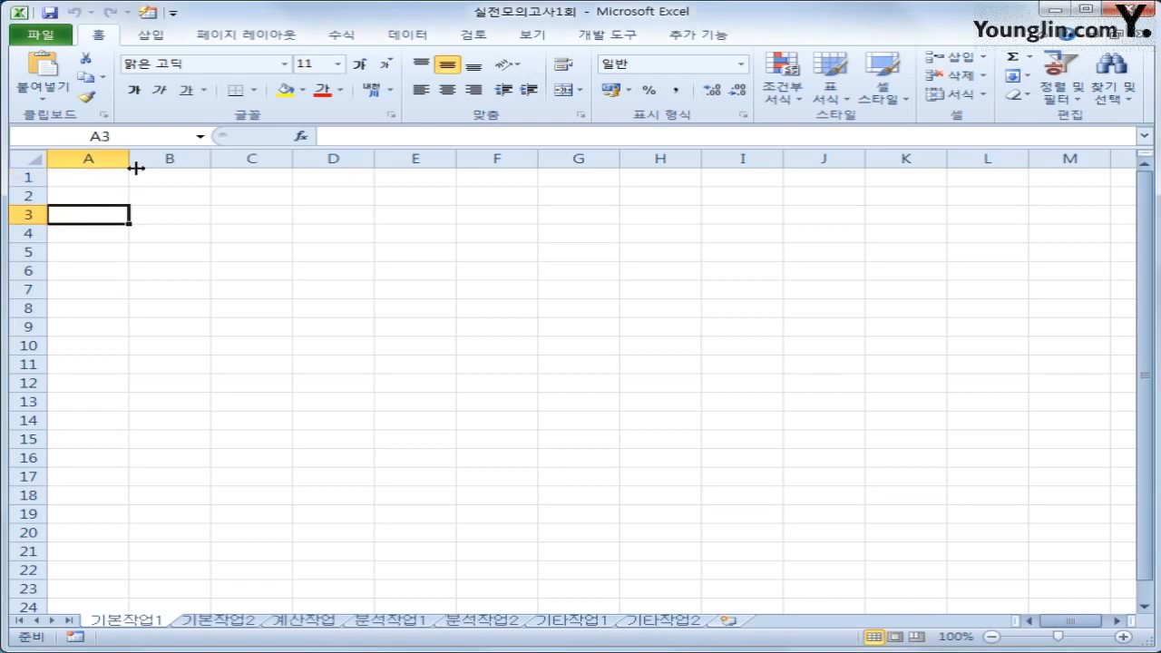
click(395, 44)
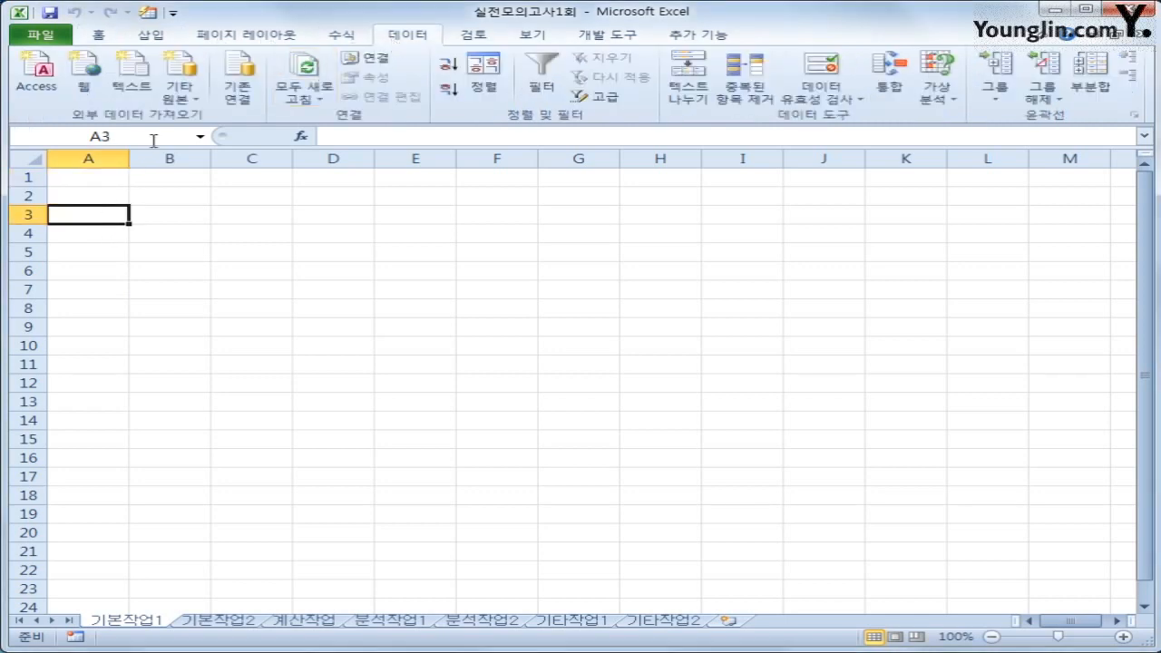
click(184, 98)
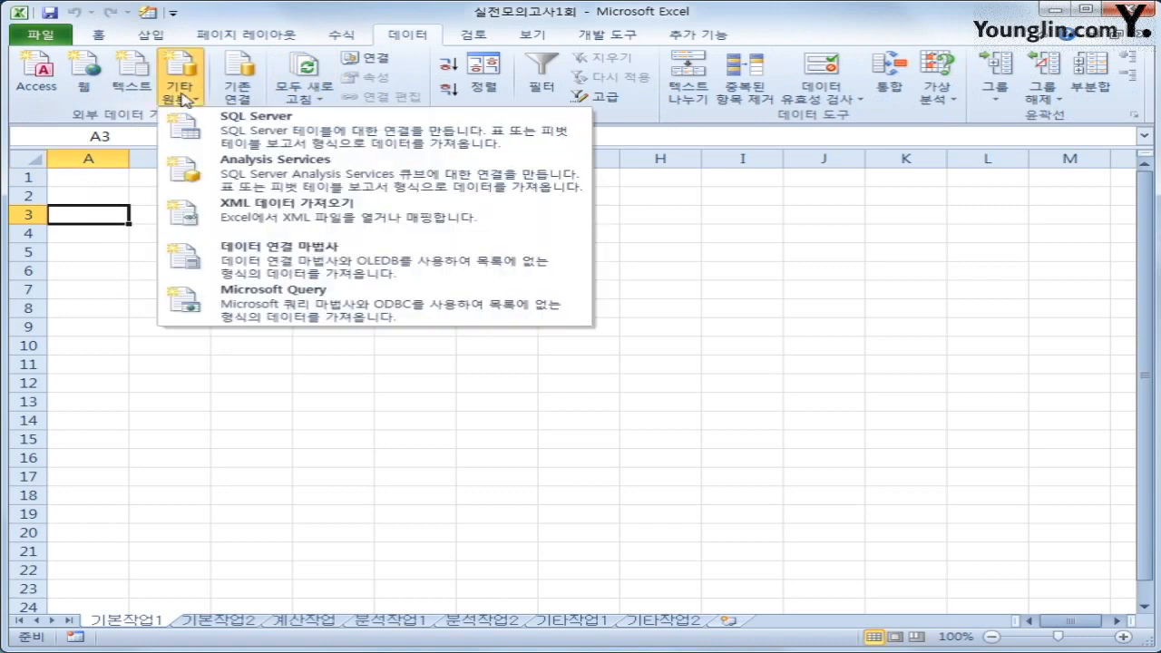
click(329, 309)
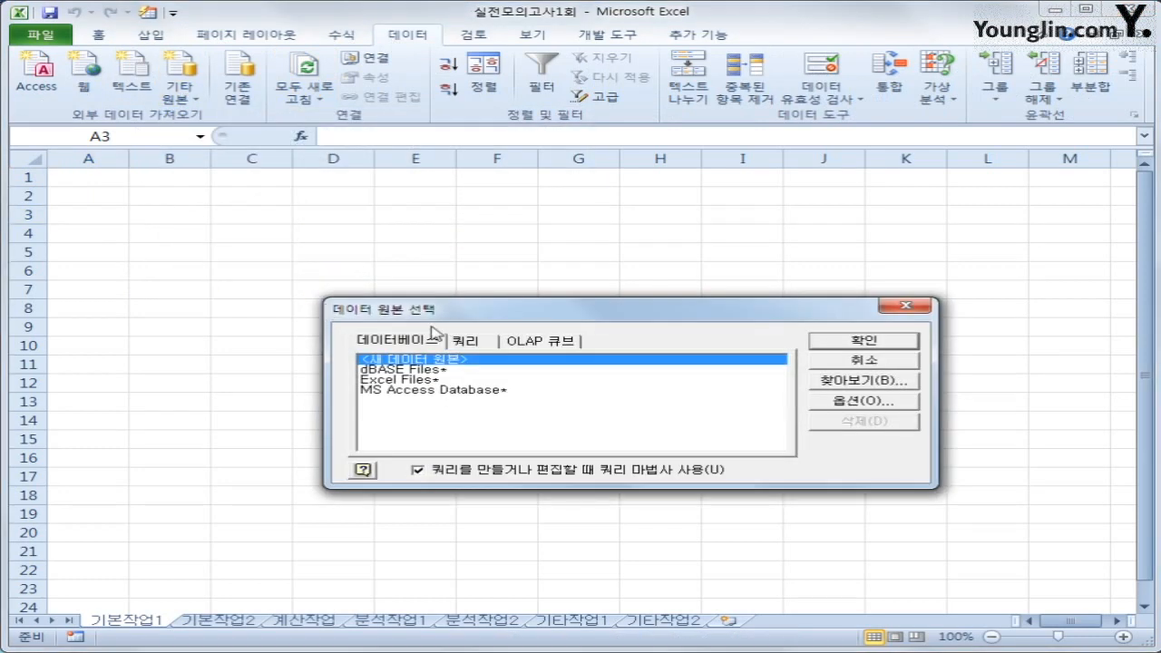
click(478, 391)
click(839, 342)
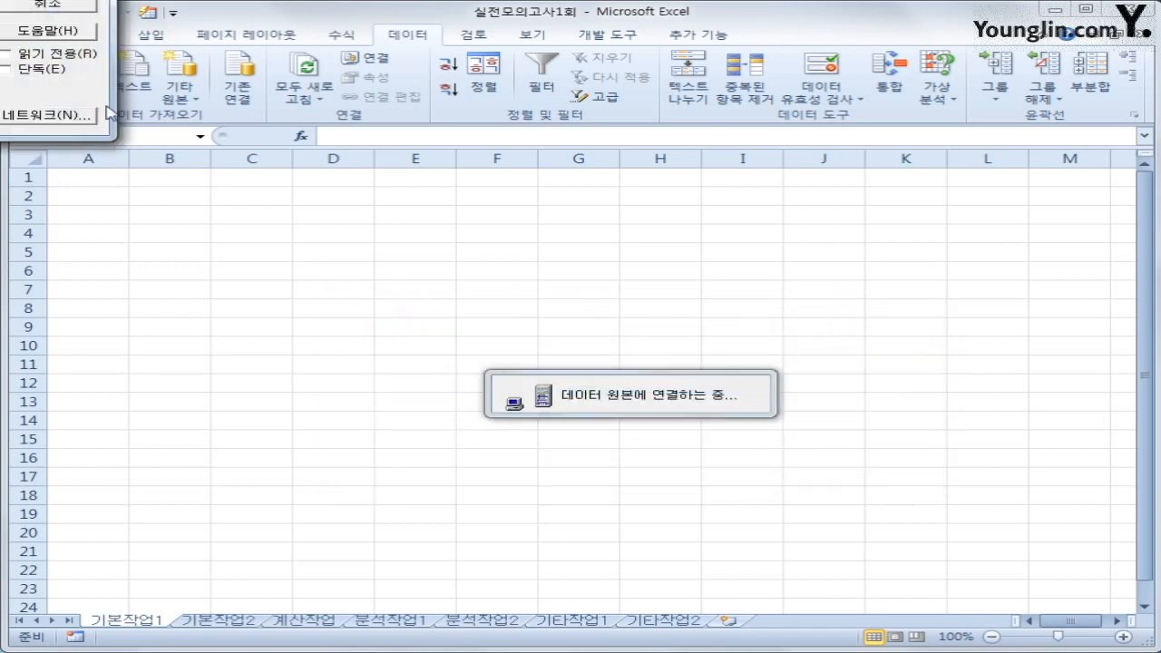
Choose 온라인게임.accdb in the 모의고사 folder as the database to query
drag(0, 0, 608, 226)
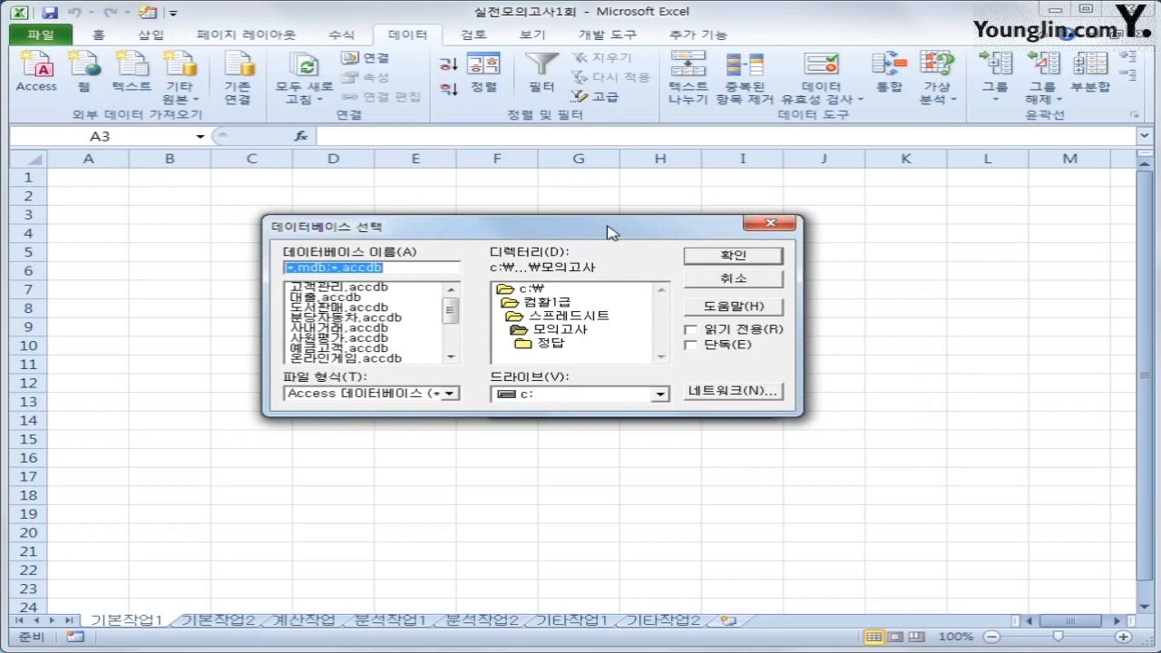
drag(450, 311, 450, 319)
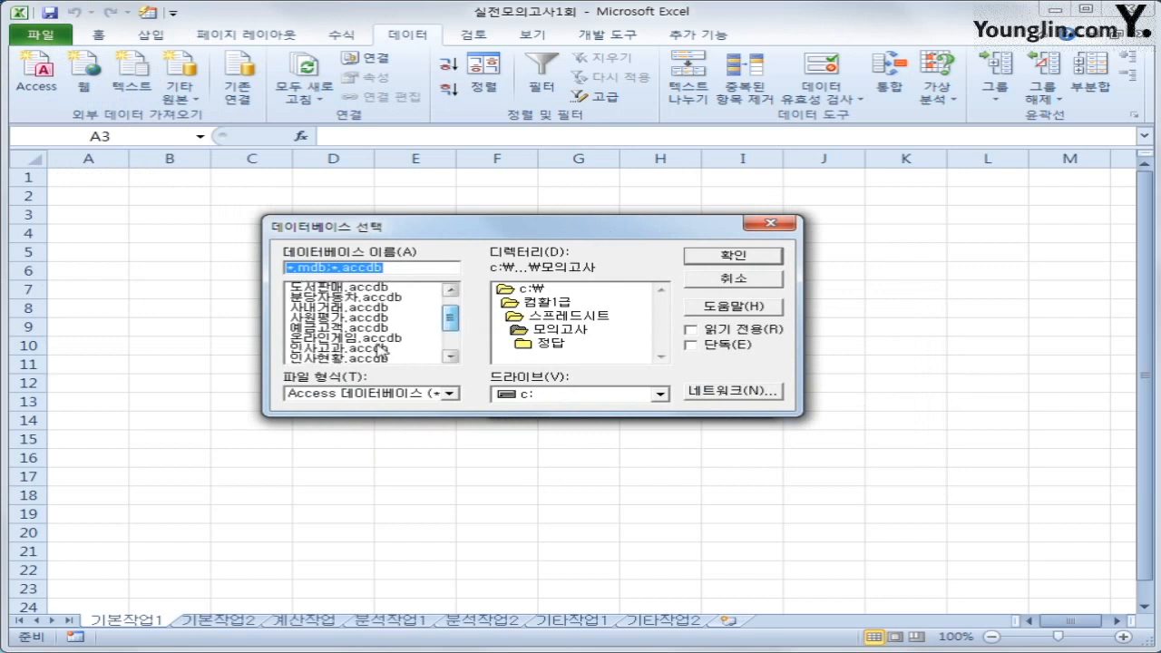
click(385, 338)
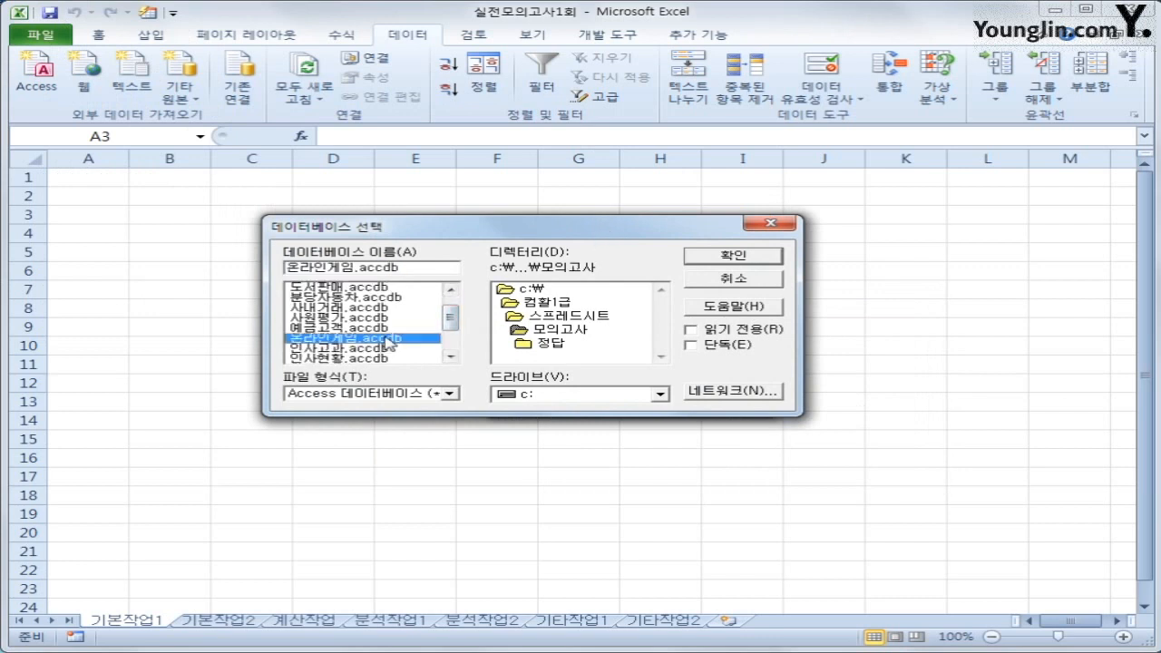
click(723, 258)
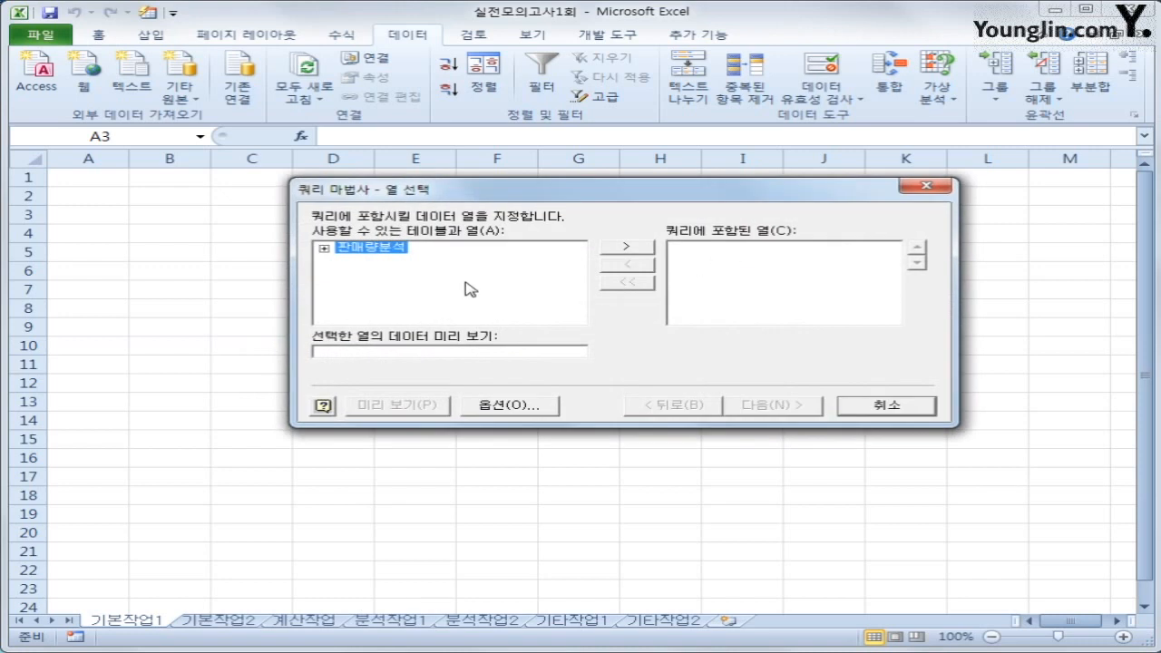
Include the 판매량분석 columns 게임파일코드, 장르, 회사명, 출시일, 정기권, 파일크기(MB) and 다운로드수 in the query, in that order
double_click(386, 252)
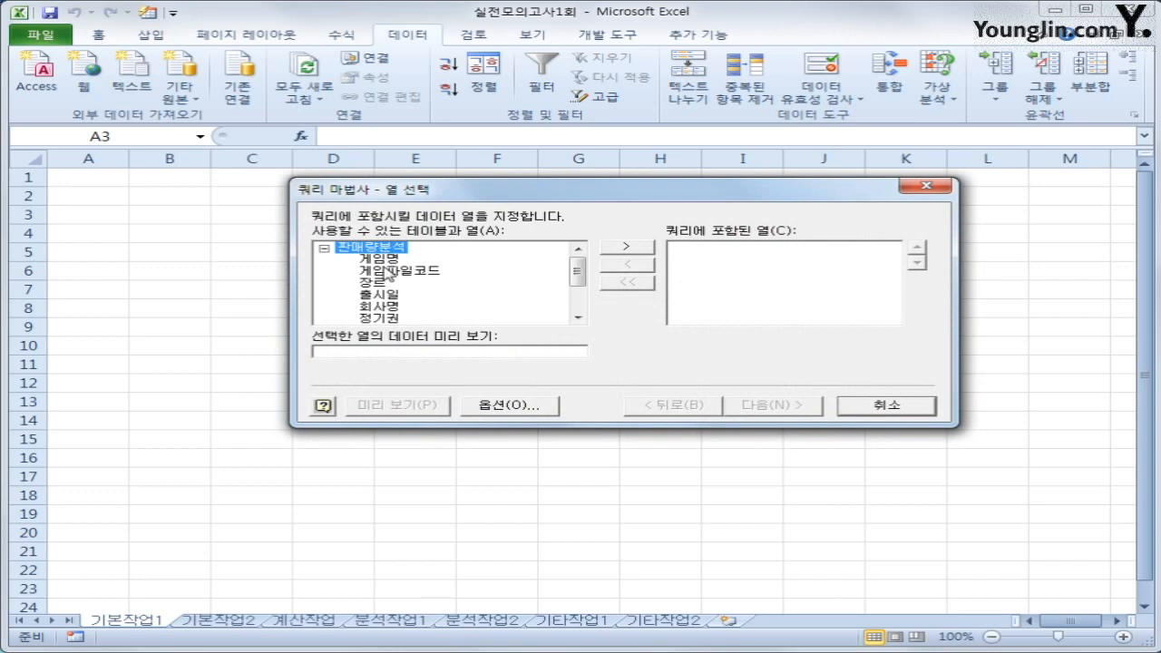
double_click(390, 271)
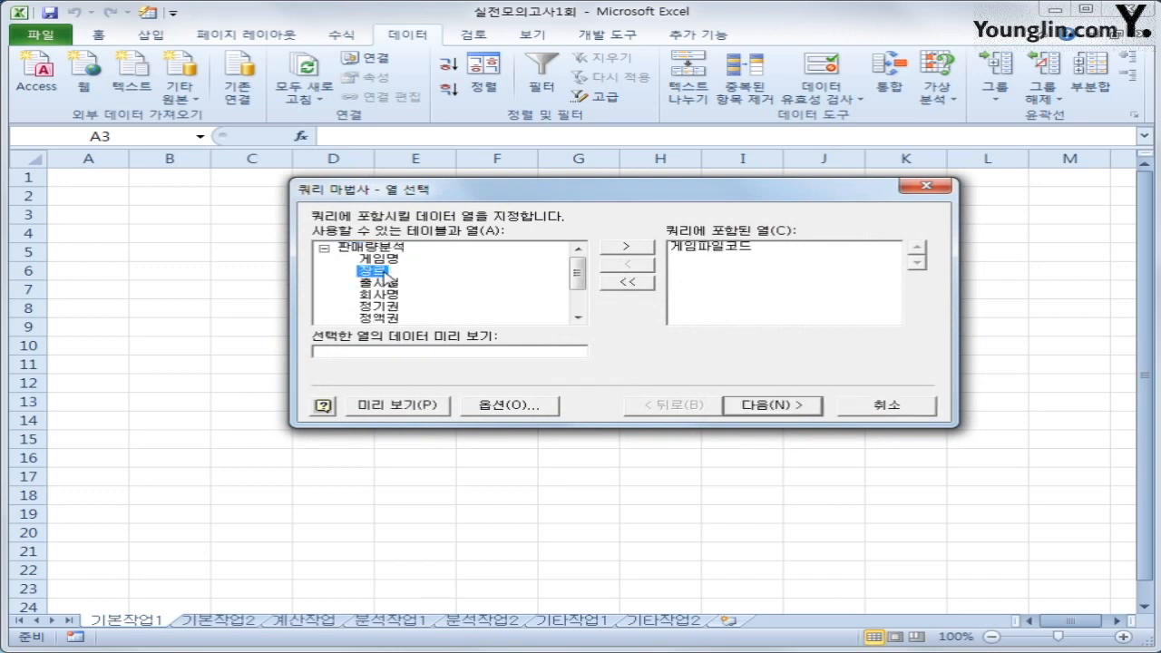
double_click(385, 275)
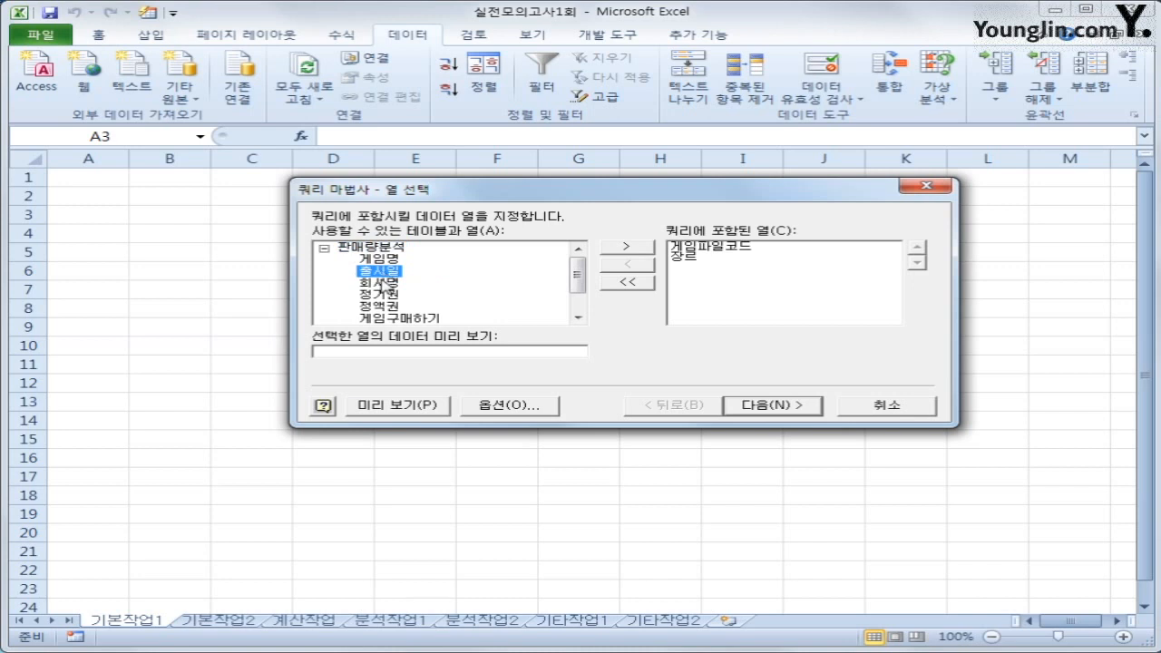
double_click(383, 284)
double_click(384, 272)
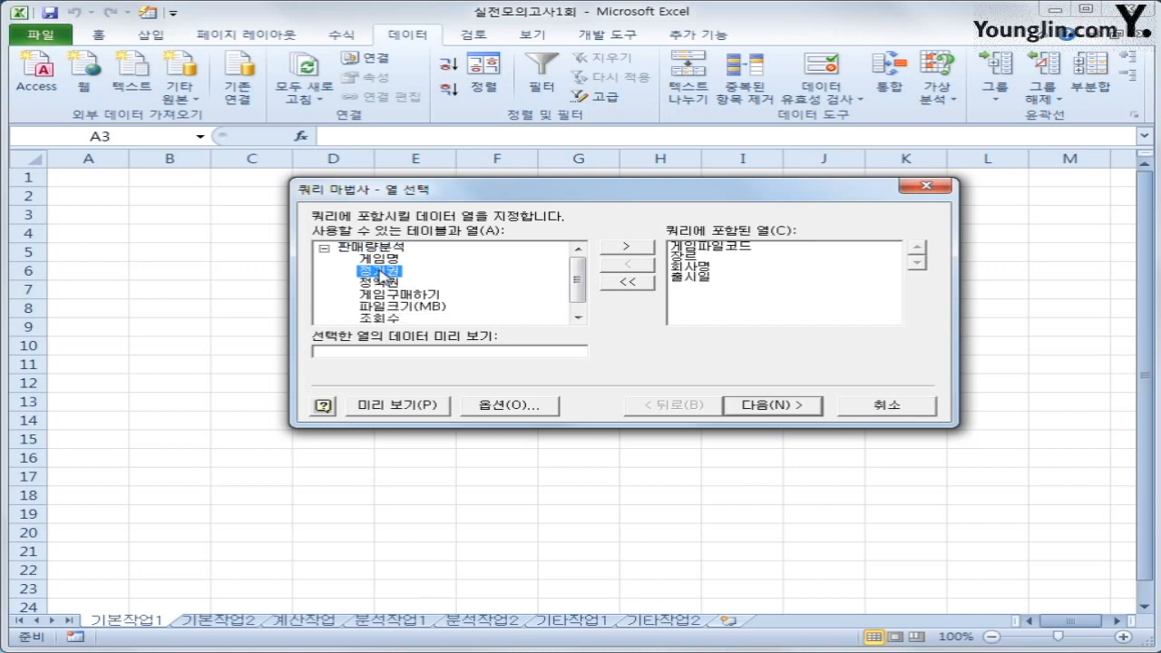
double_click(385, 272)
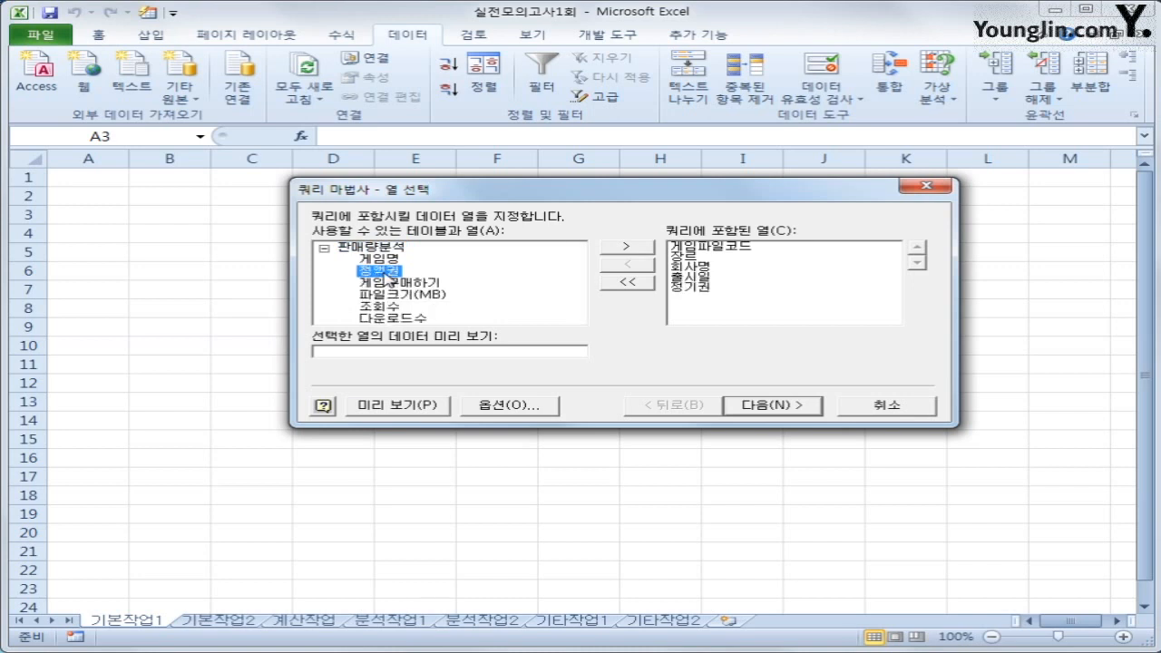
double_click(388, 294)
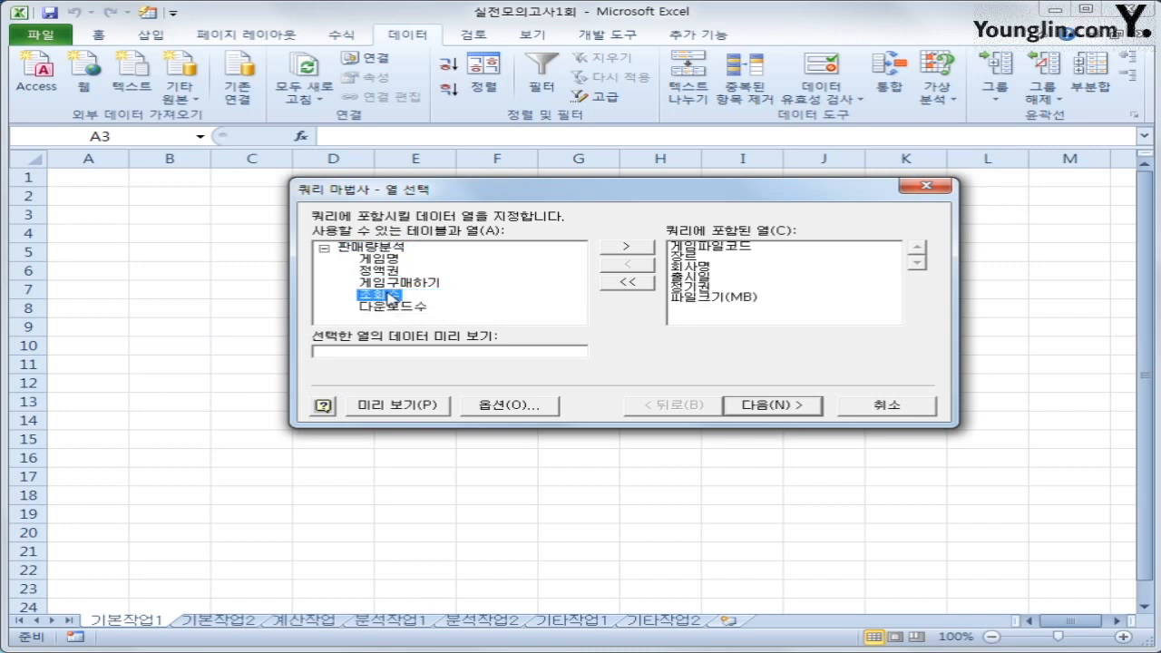
double_click(390, 307)
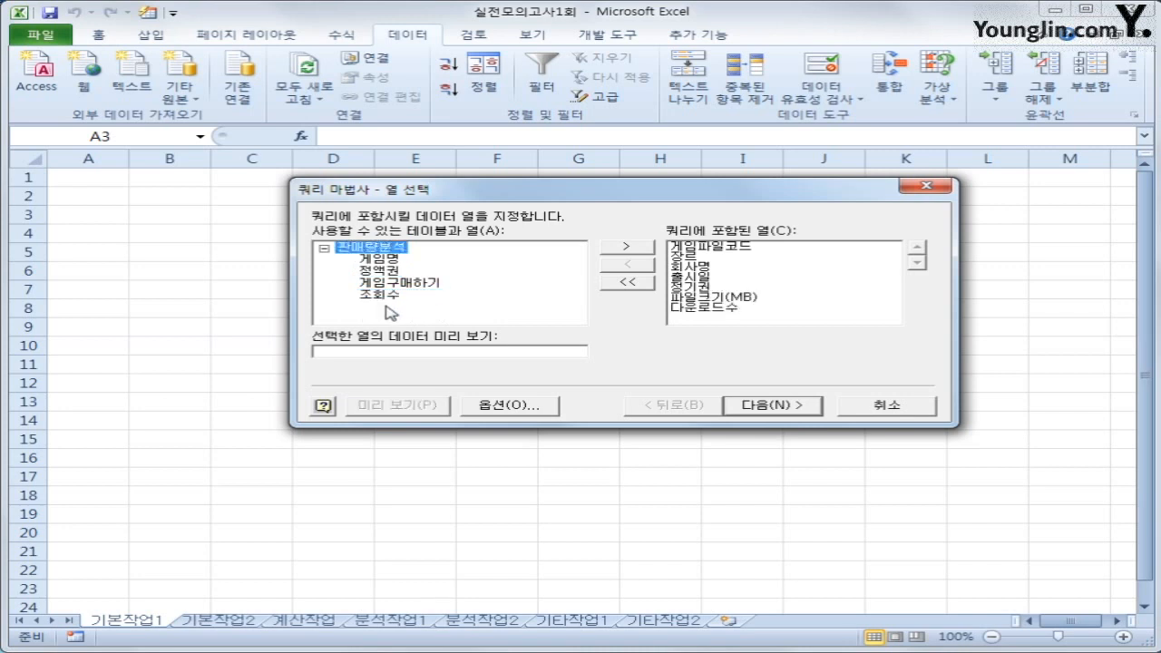
click(796, 404)
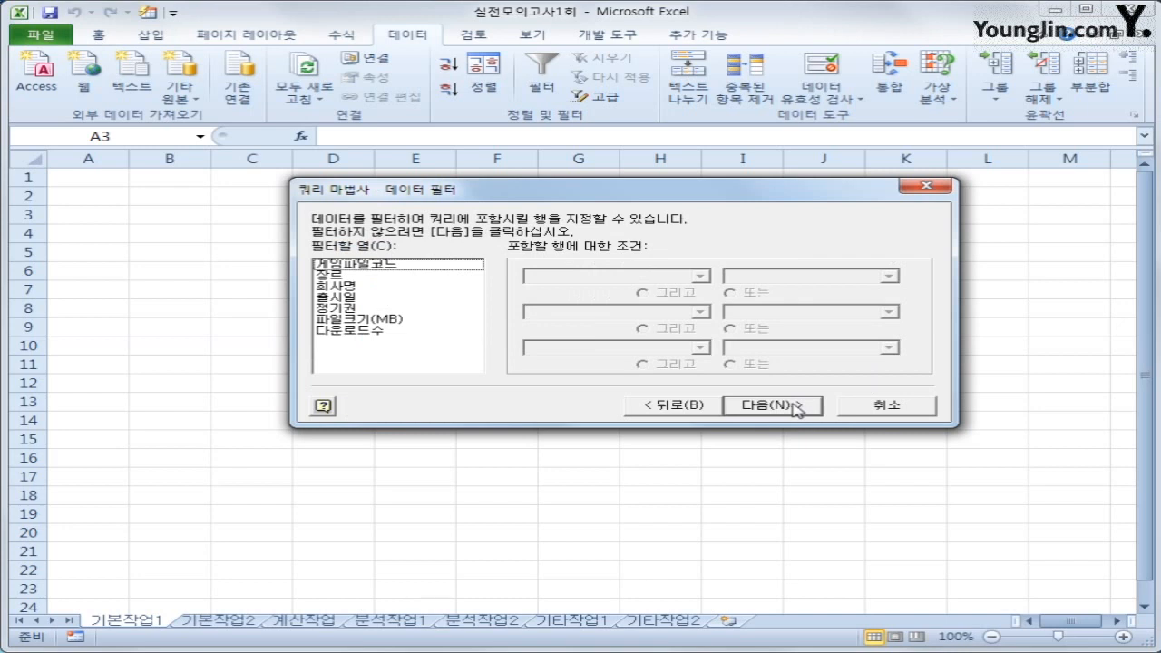
Filter the query to rows whose 출시일 is greater than or equal to 2017-1-1
click(379, 302)
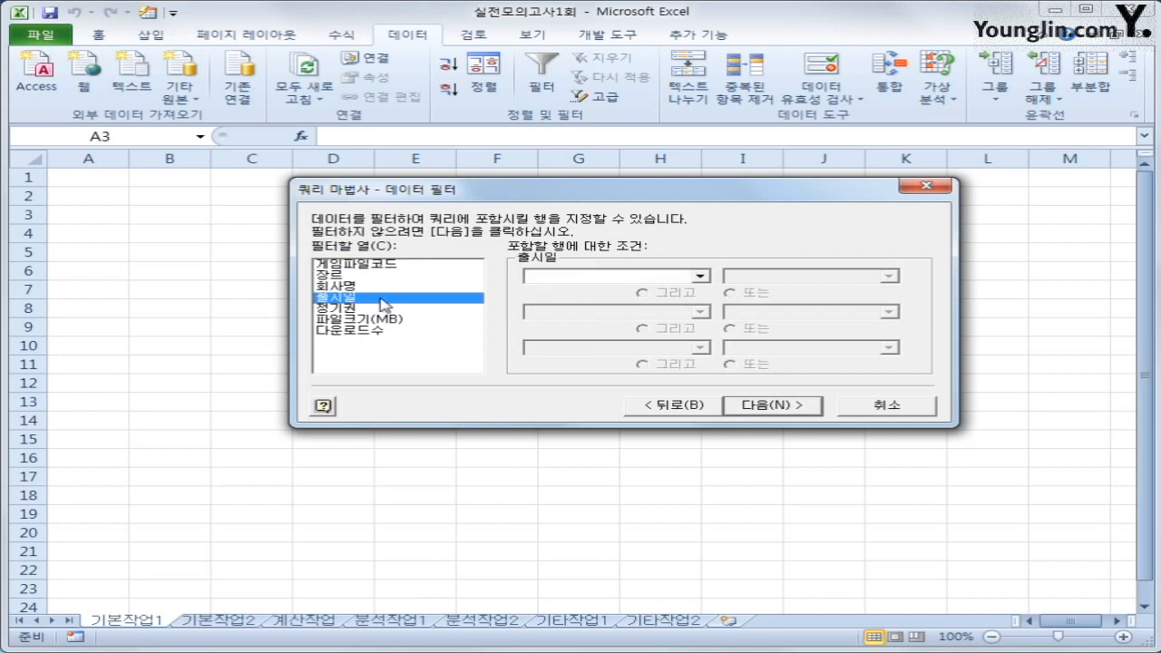
click(621, 277)
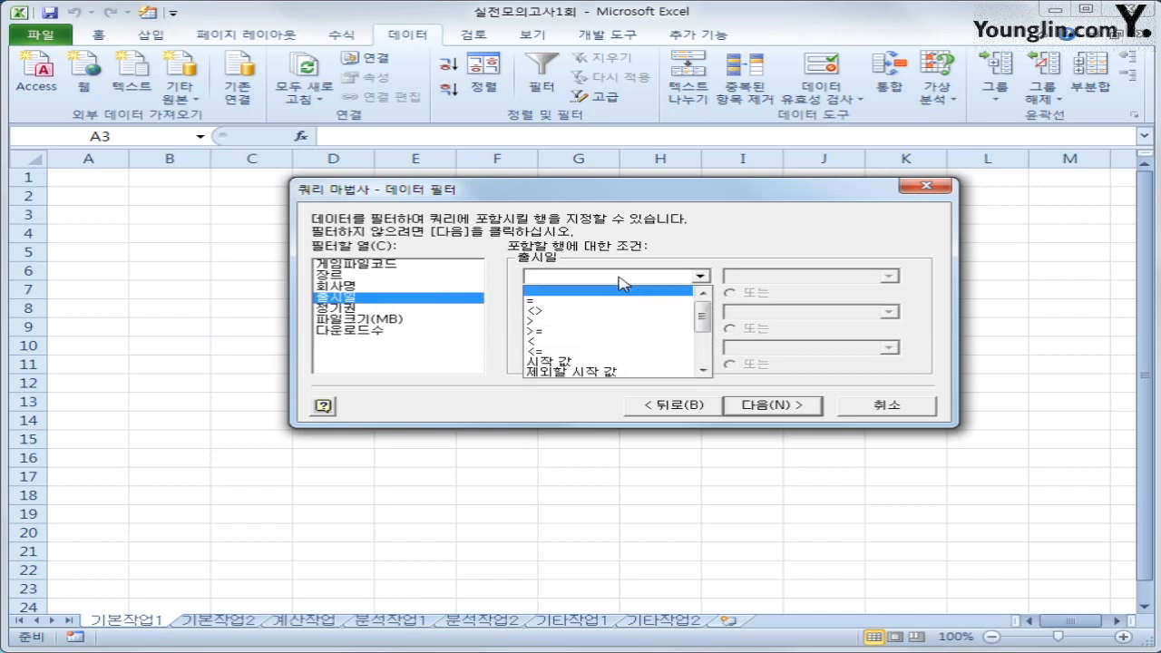
click(624, 332)
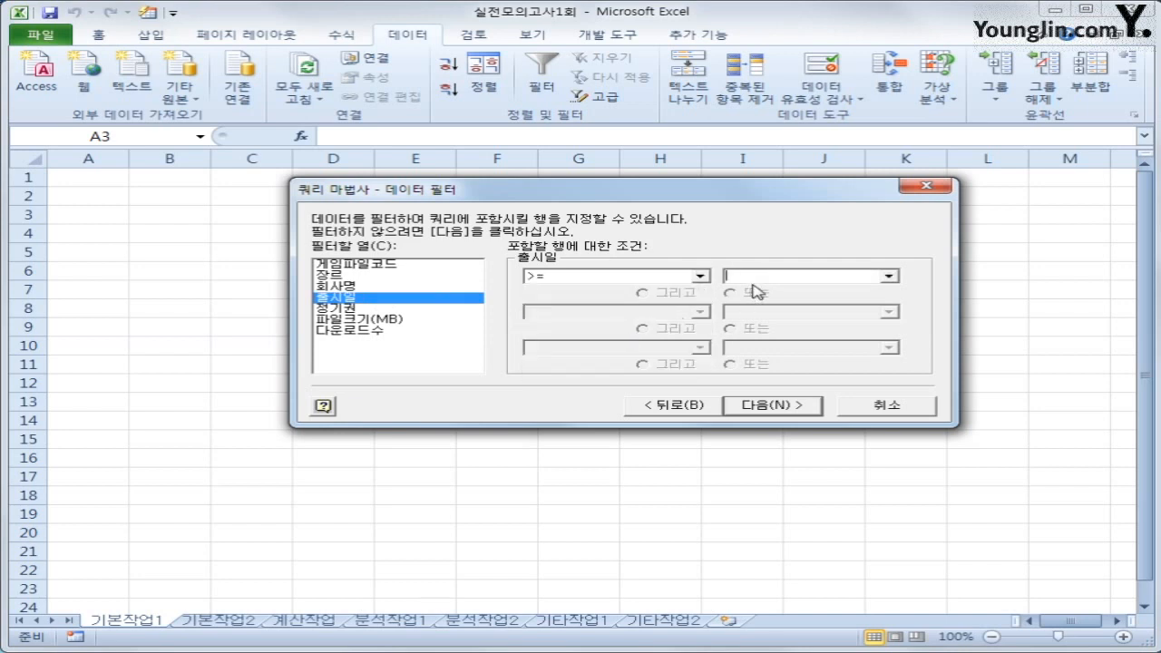
text(2017-1-1)
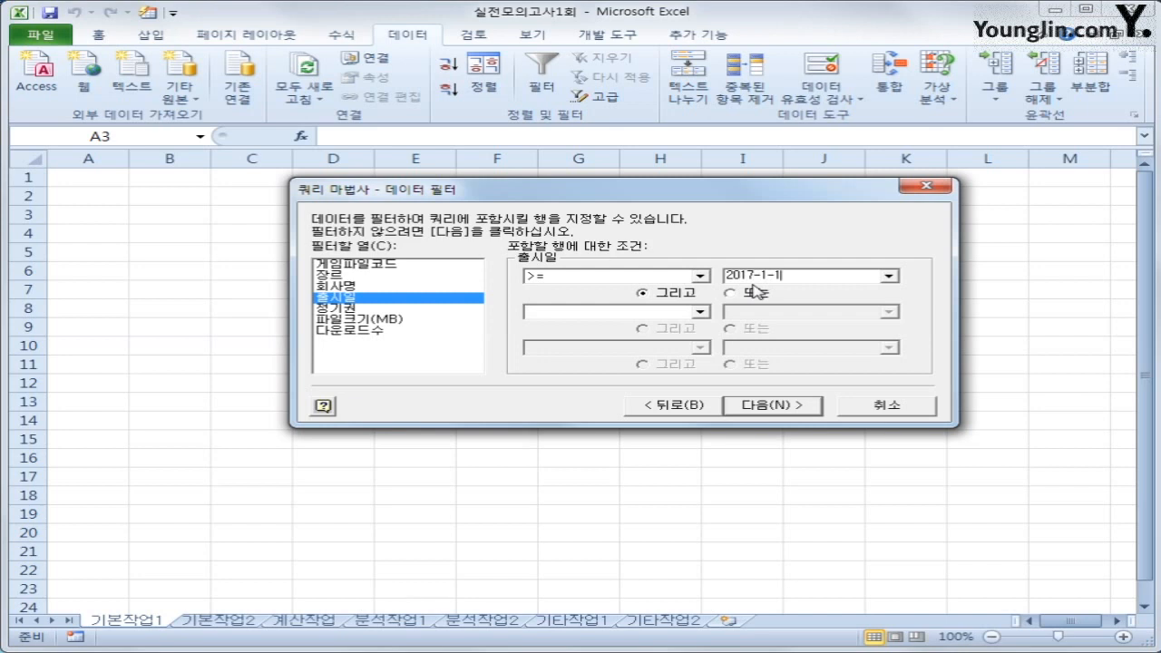
click(775, 408)
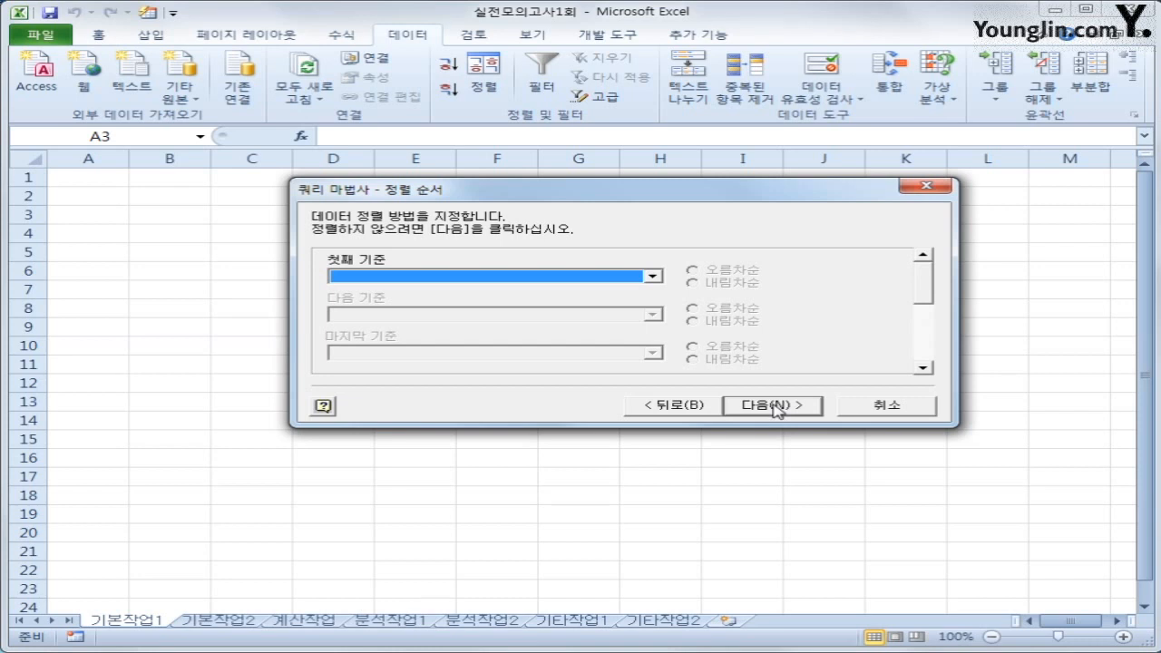
Sort the query by 파일크기(MB) ascending, then by 출시일 descending
click(581, 278)
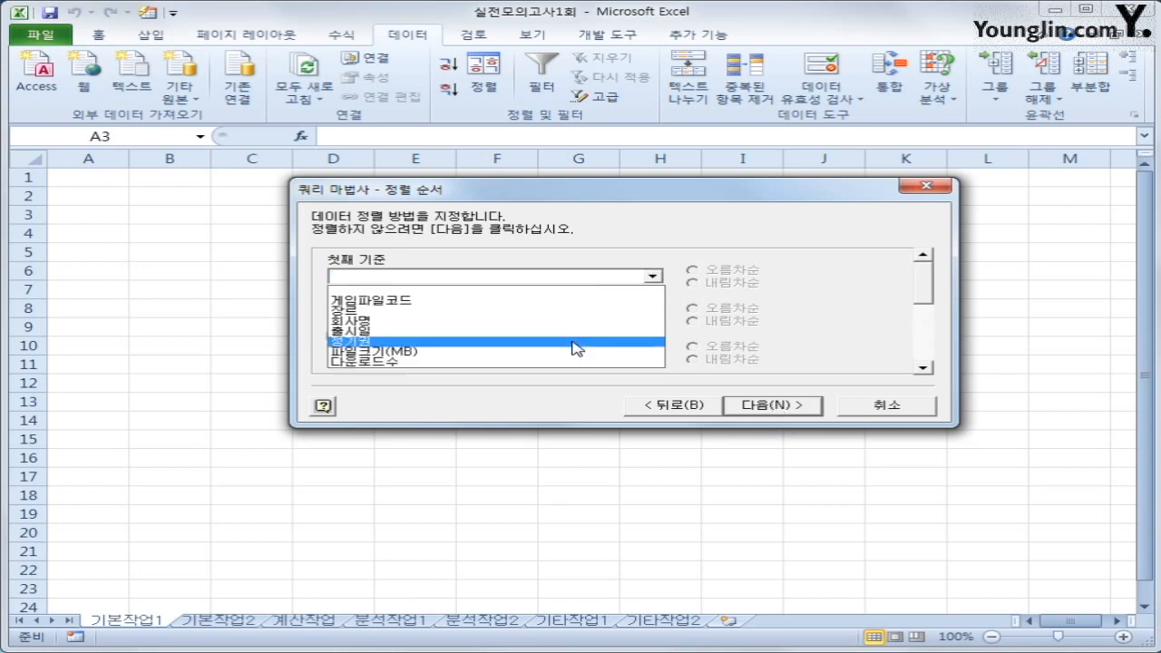
click(577, 353)
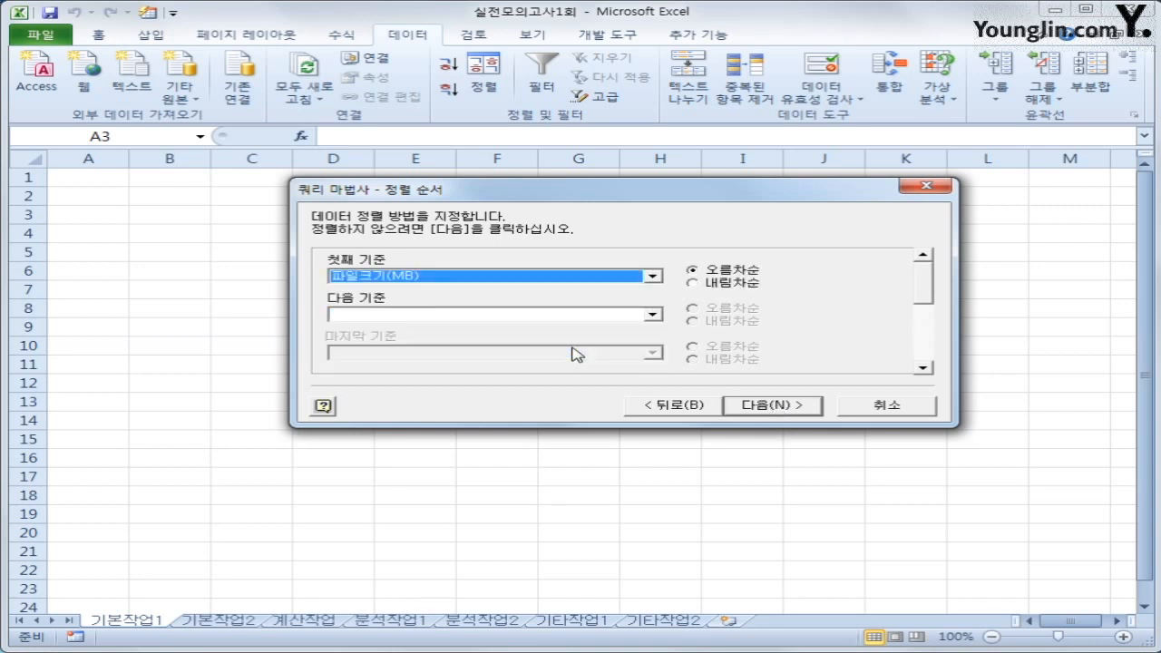
click(653, 315)
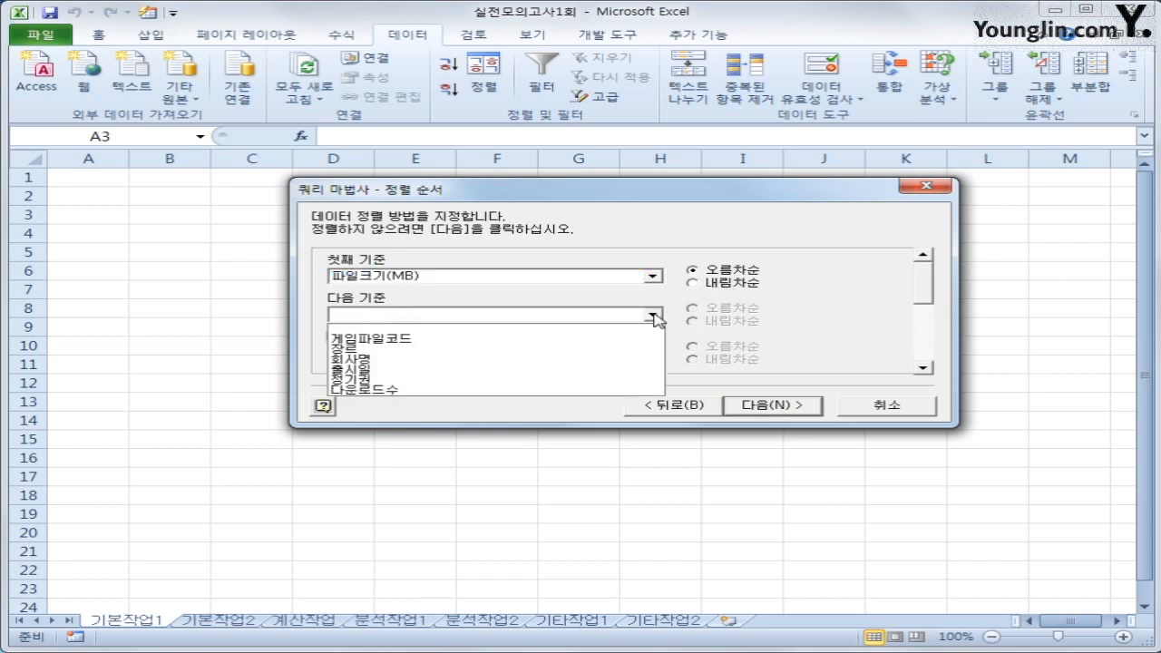
click(640, 369)
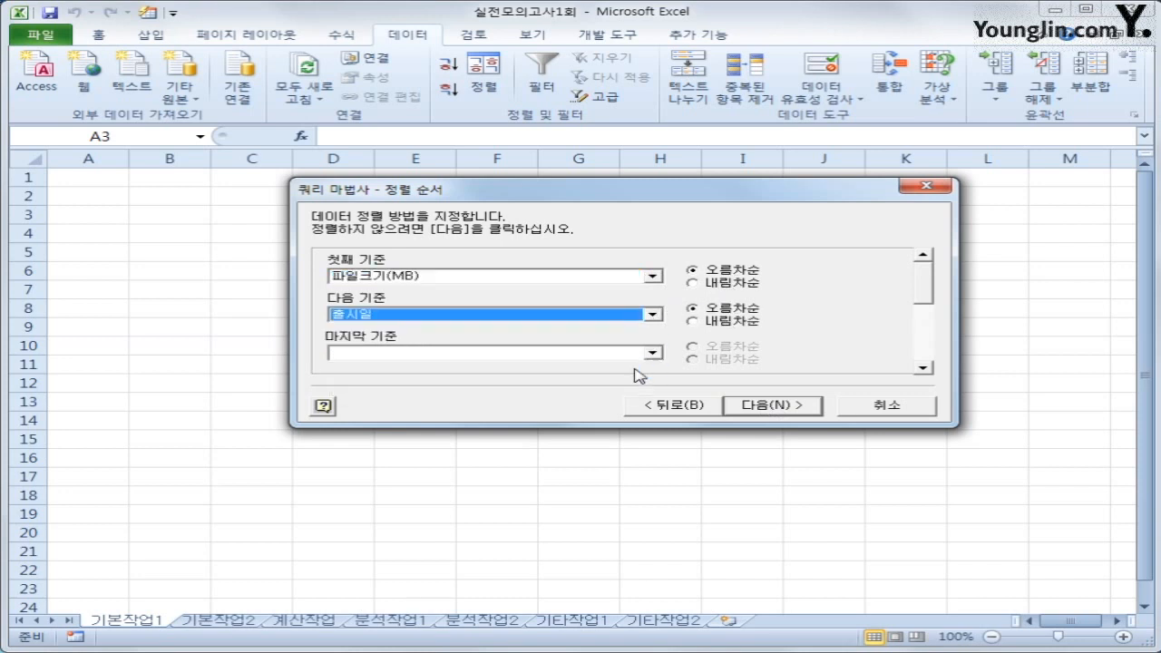
click(742, 322)
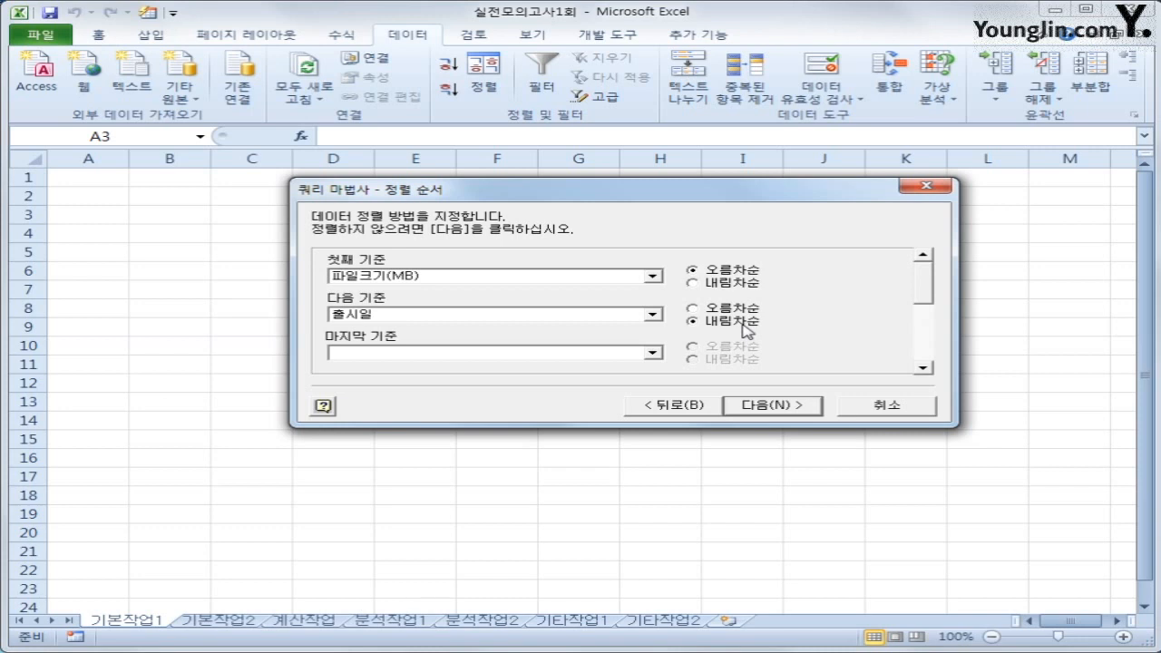
click(760, 408)
Import the query results as a table at cell A3 and convert that table to a normal range
click(763, 408)
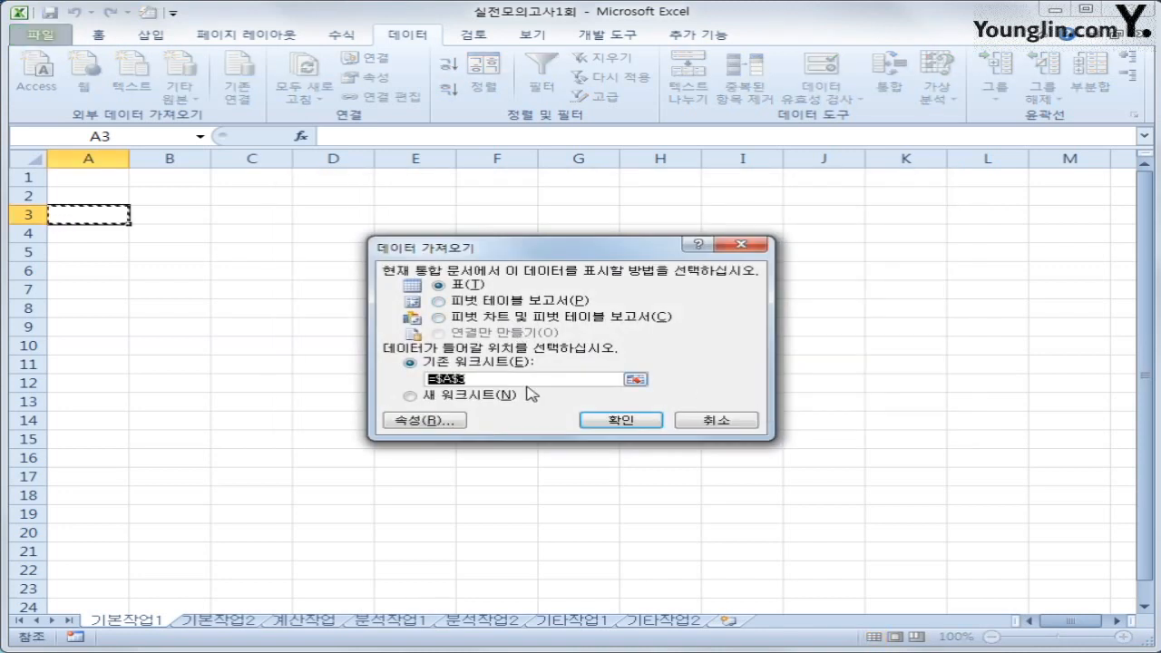
click(616, 426)
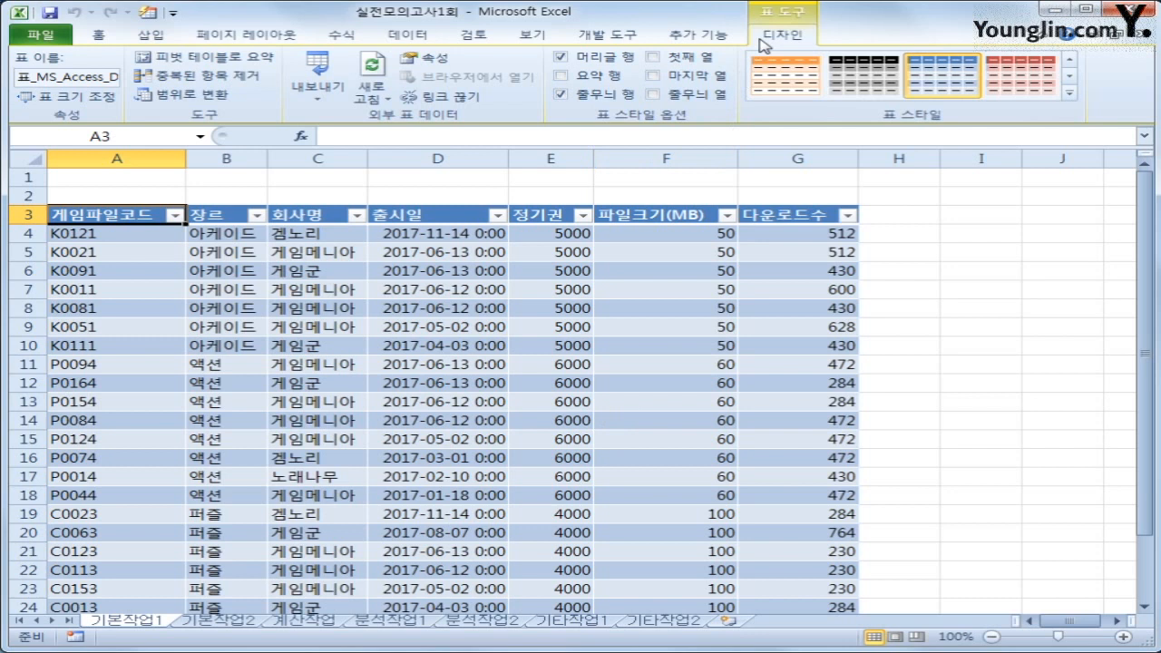
click(229, 99)
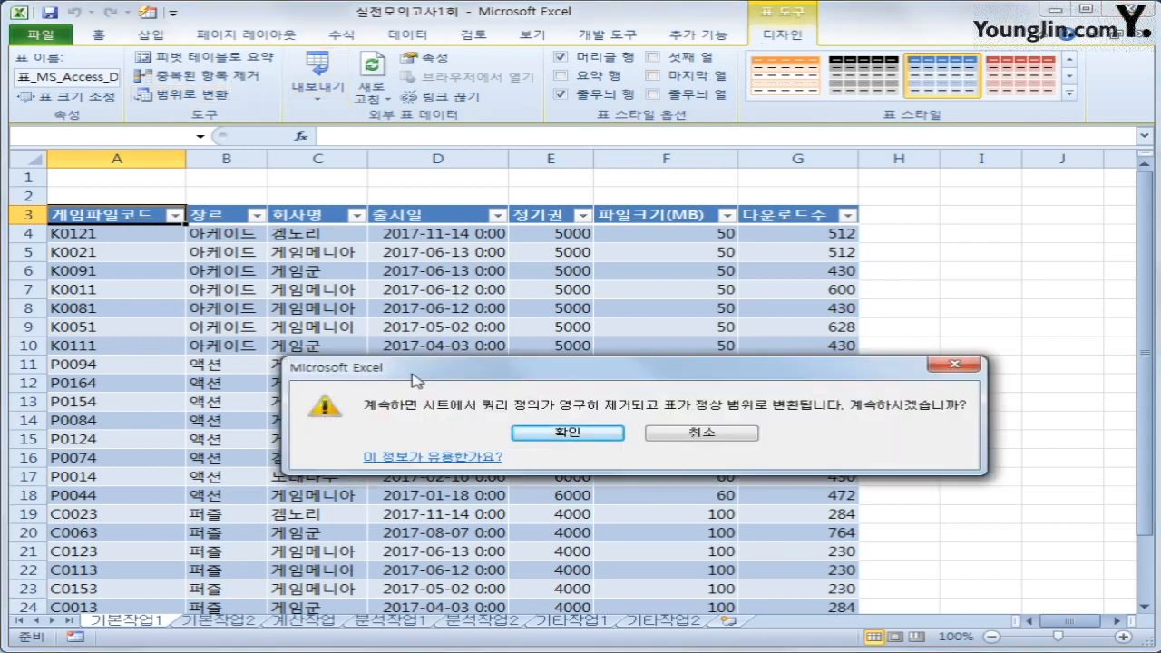
click(562, 439)
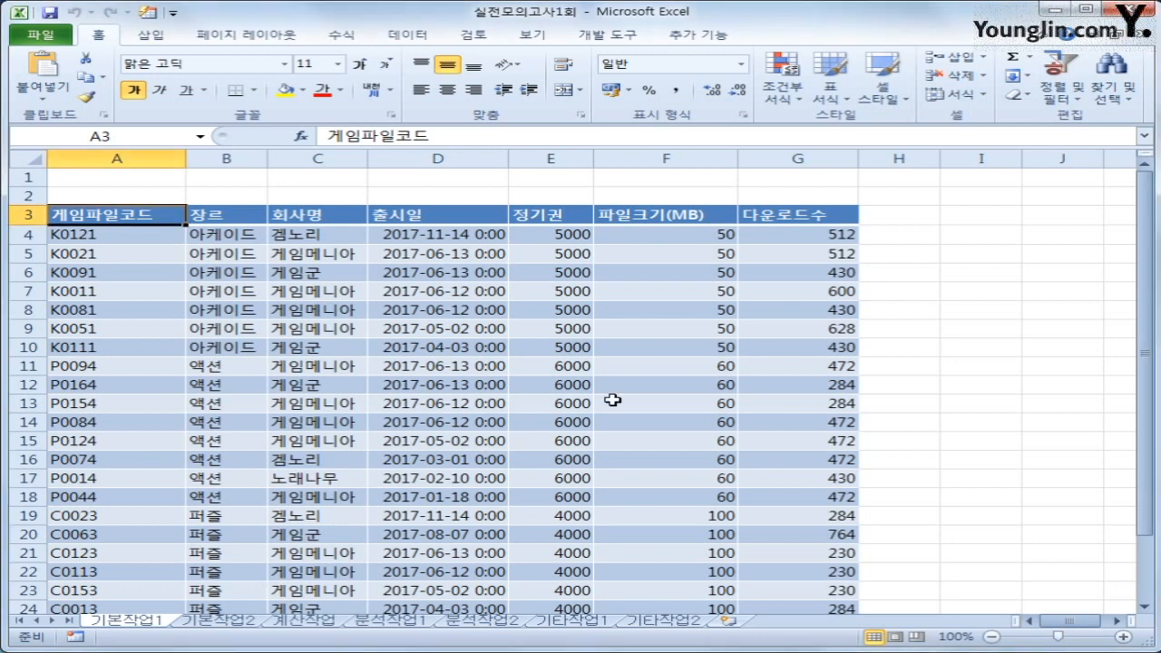
On the 기본작업2 sheet, copy the 장르 header and an 액션 entry into B22:B23 as filter criteria
click(240, 625)
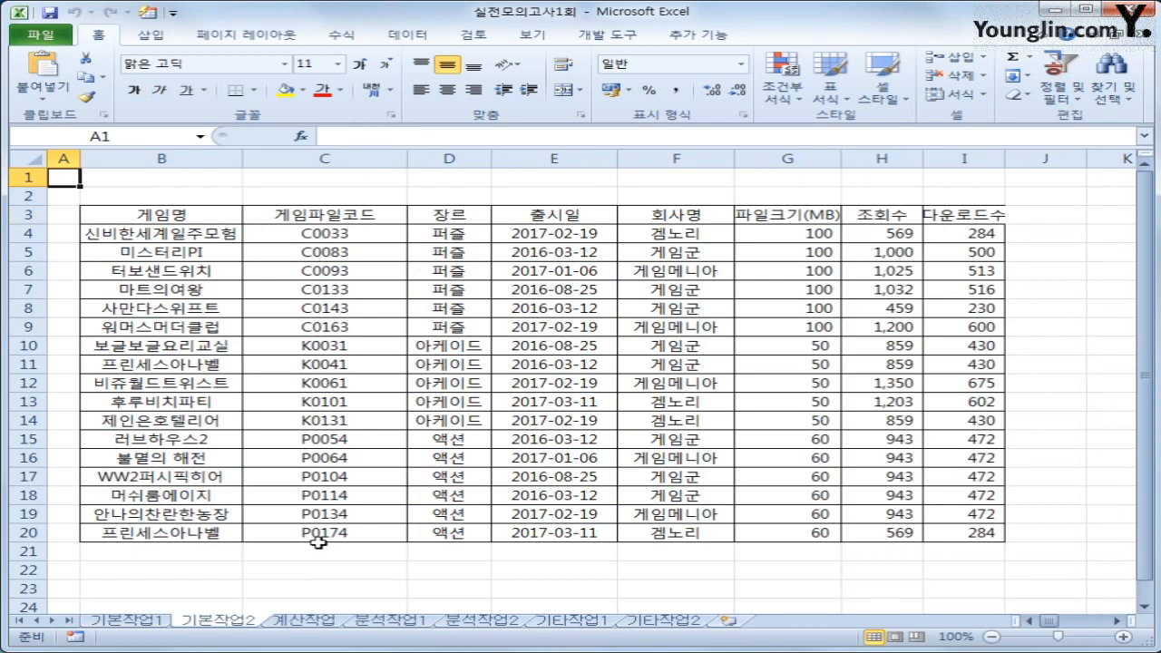
click(440, 217)
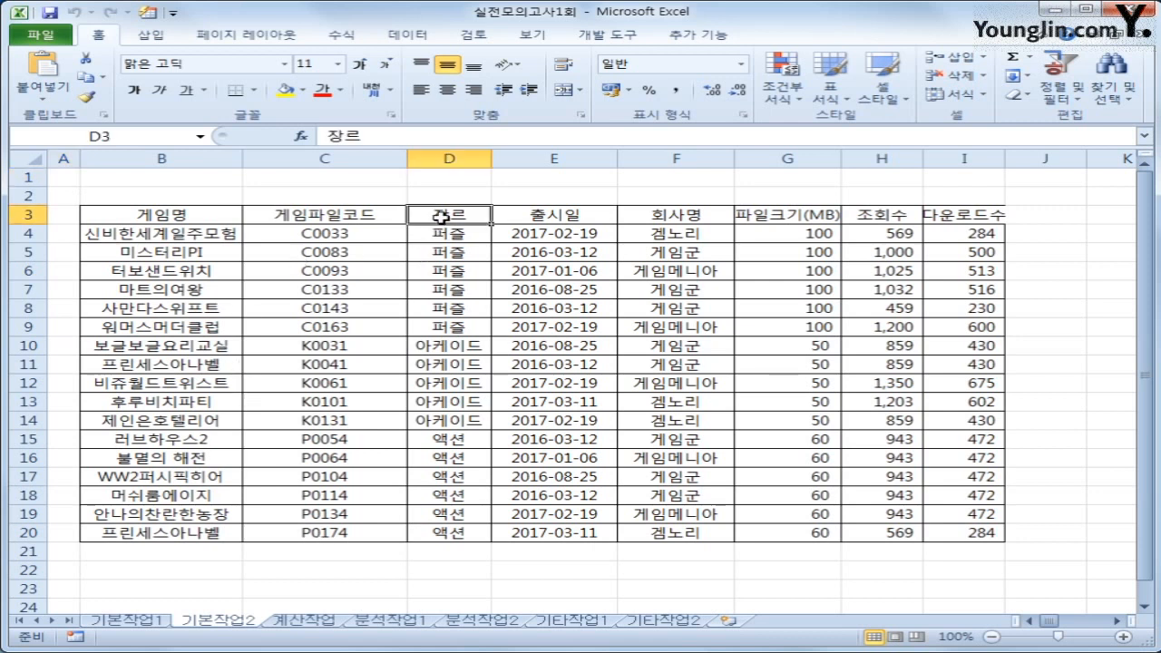
ctrl+click(456, 446)
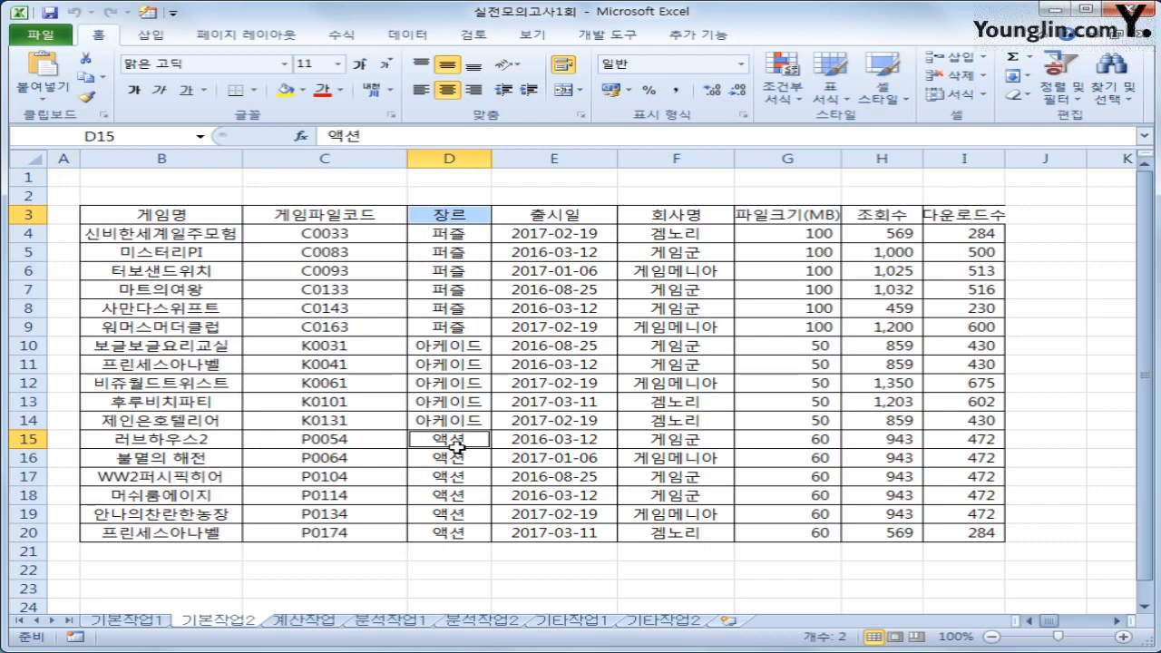
key(ctrl+c)
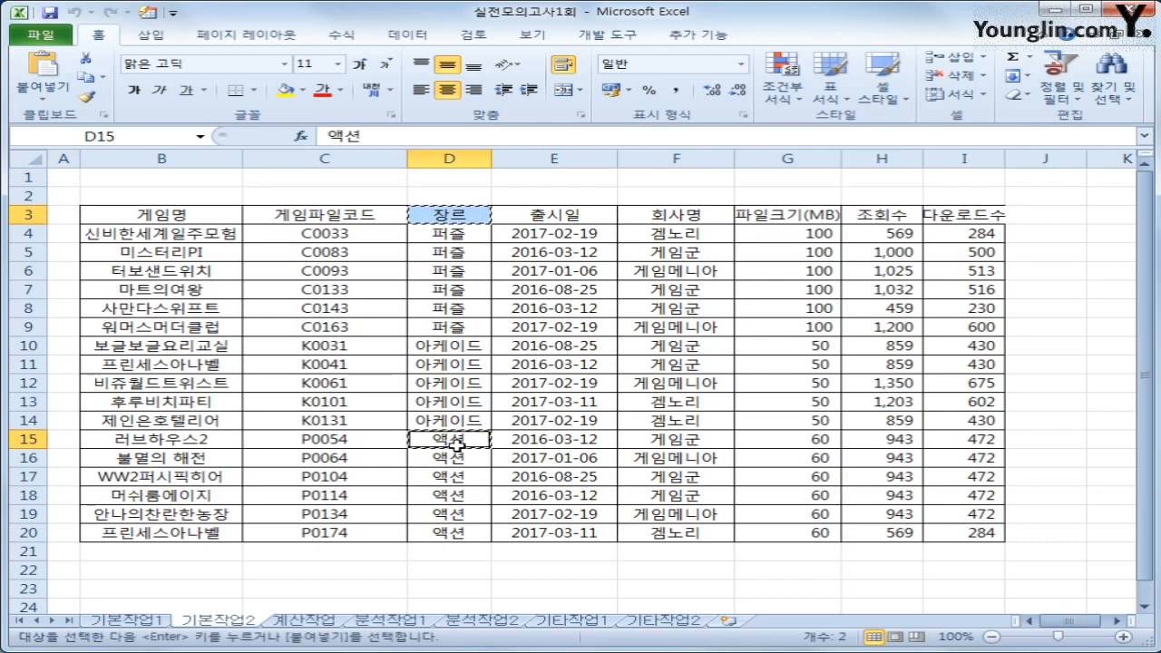
click(214, 570)
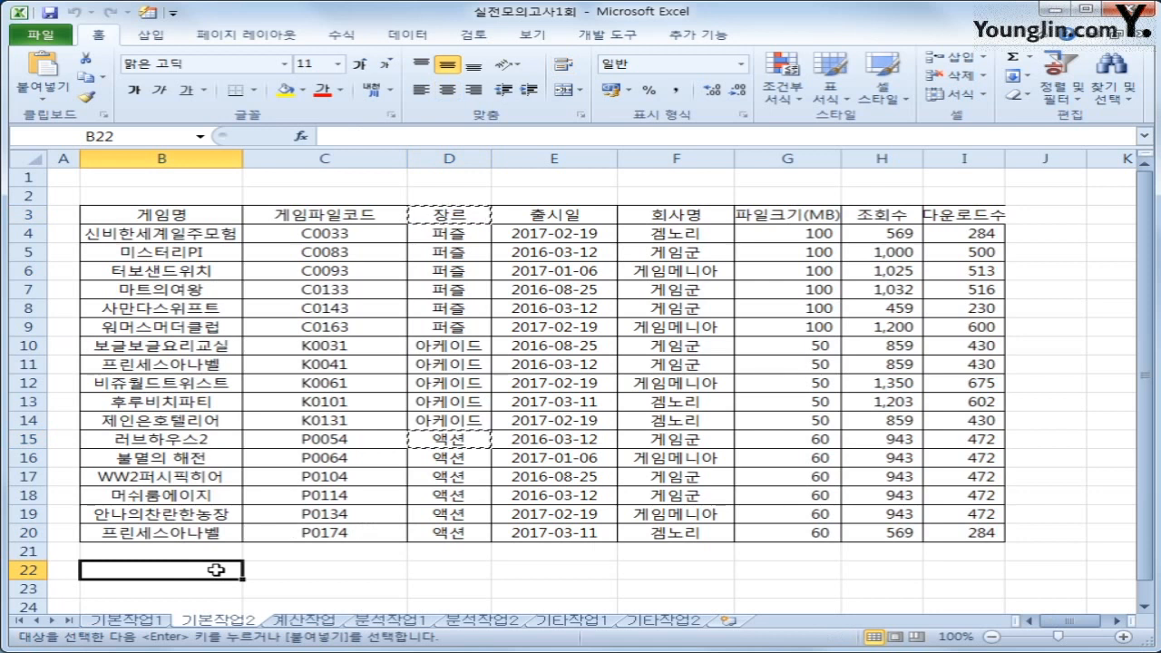
key(ctrl+v)
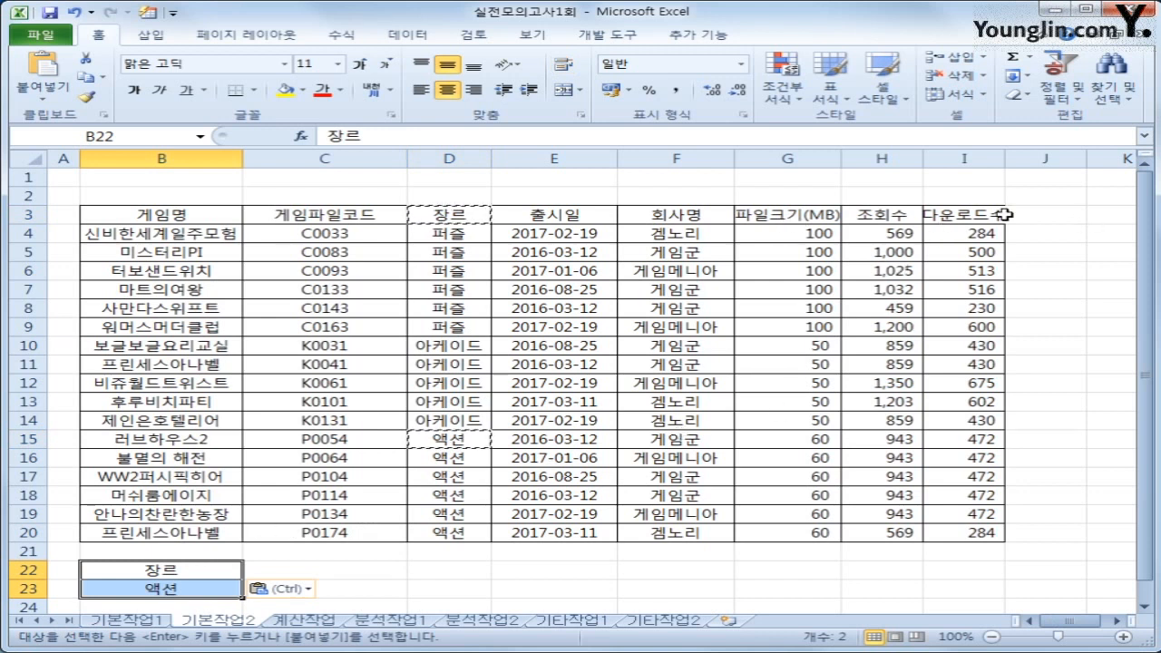
Copy the 다운로드수 header into C22 and enter the criterion >=400 in C23
click(959, 211)
key(ctrl+c)
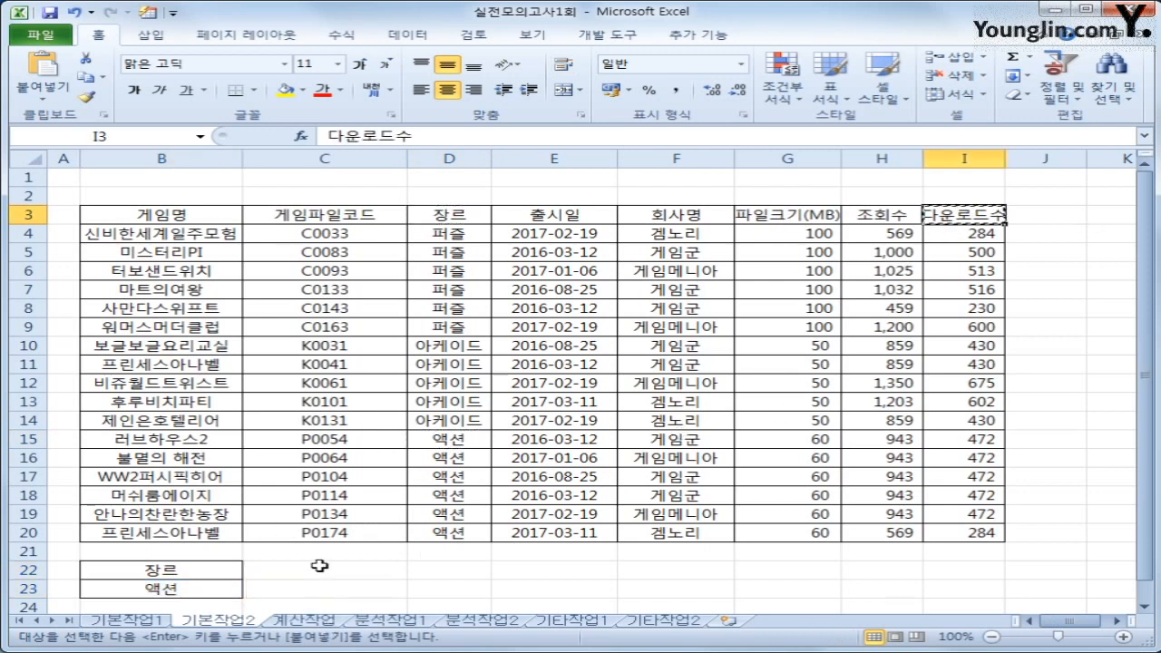
click(313, 569)
key(ctrl+v)
click(309, 589)
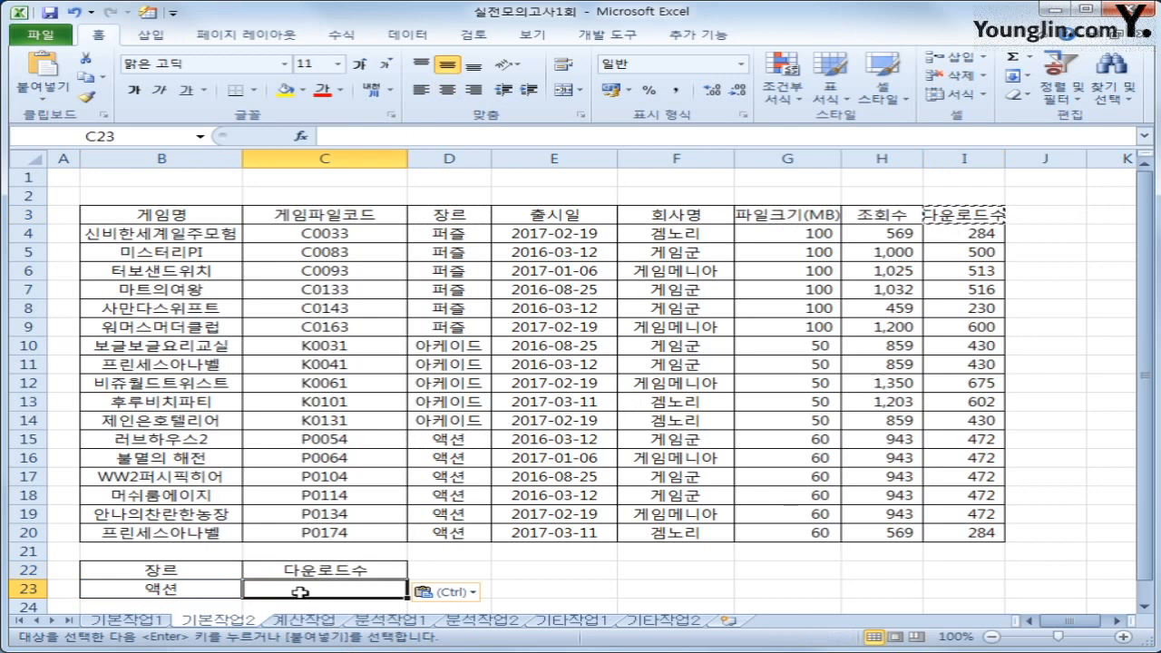
text(>=400)
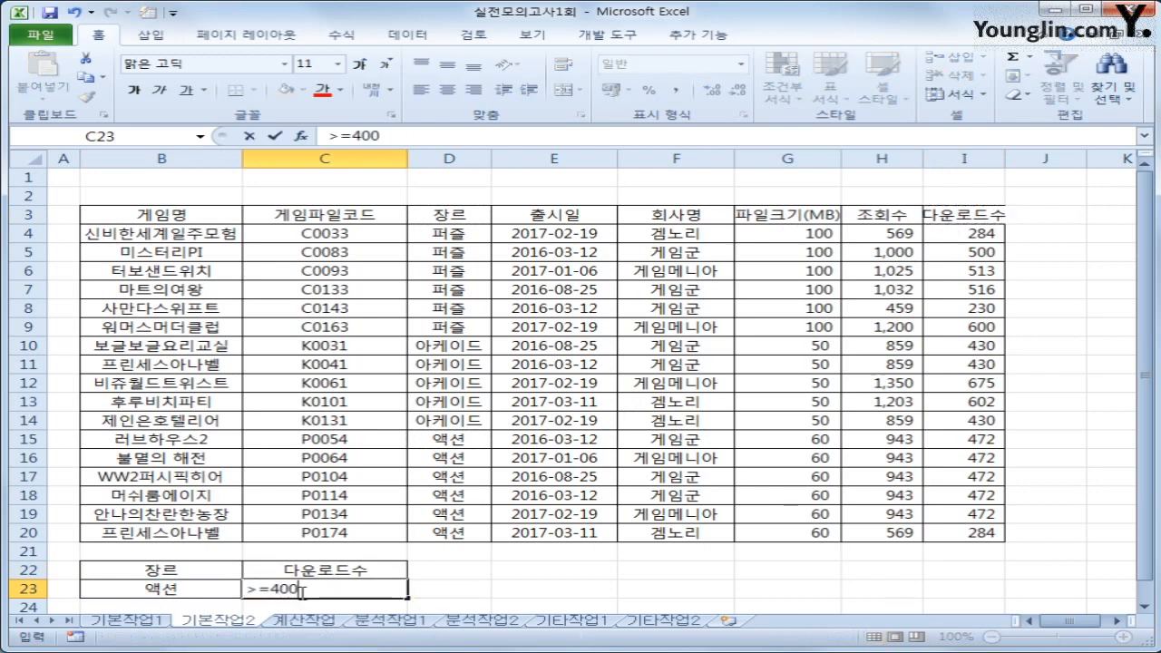
key(Return)
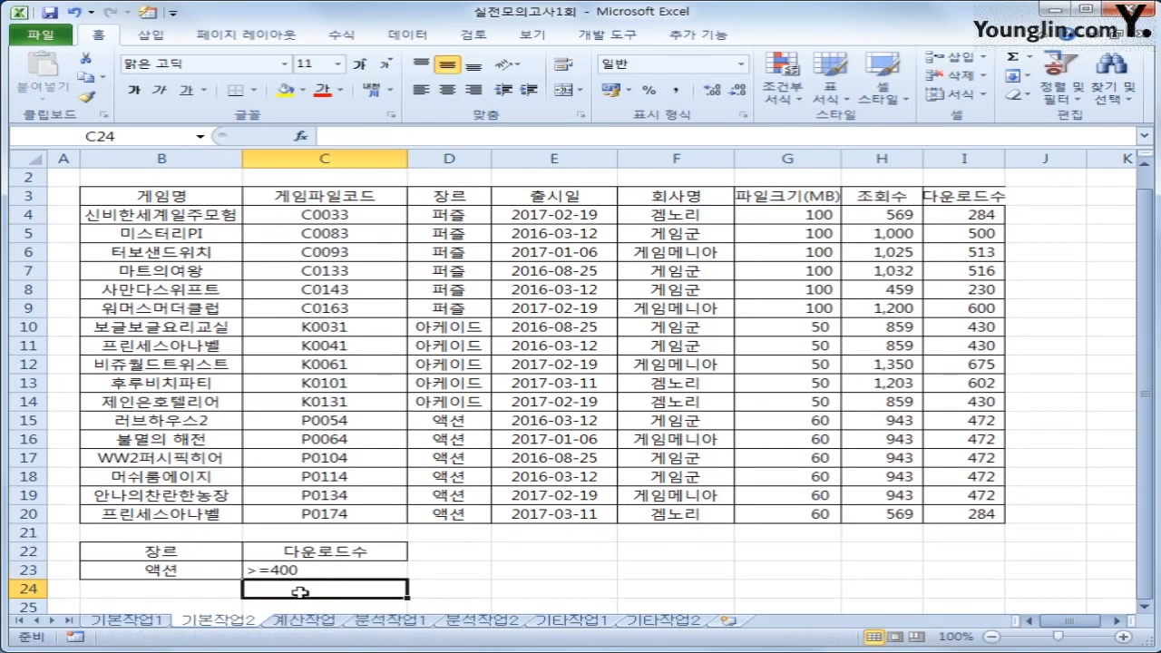
Add a second criteria row with a copied 퍼즐 entry in B24 and >=400 in C24
click(456, 302)
key(ctrl+c)
click(224, 589)
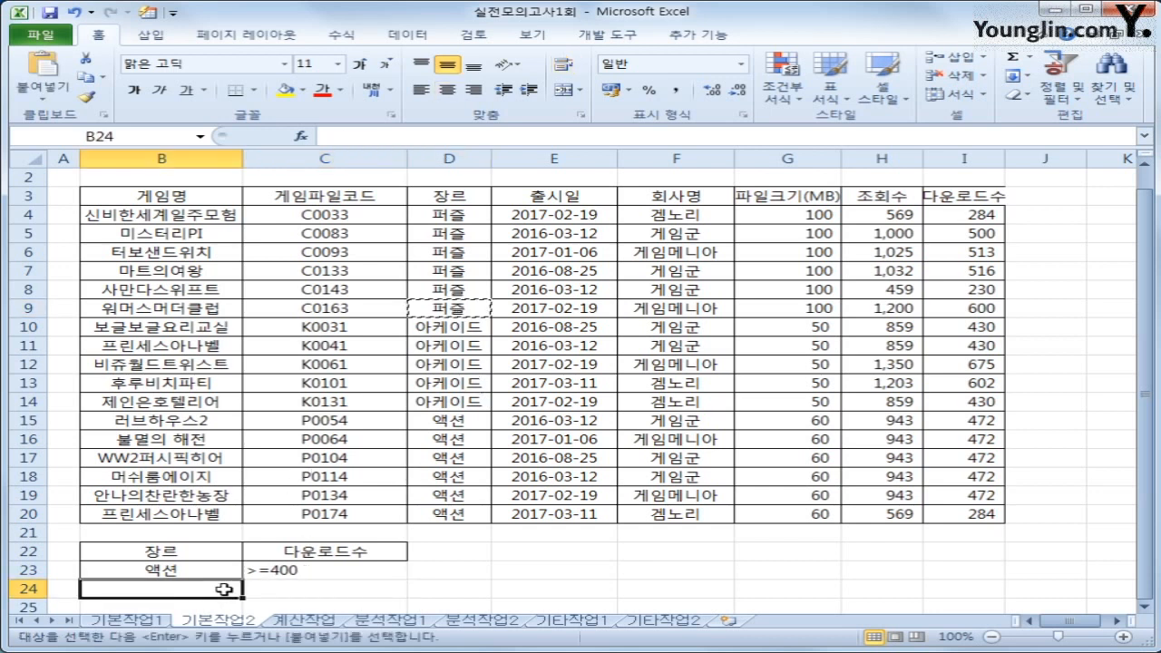
key(ctrl+v)
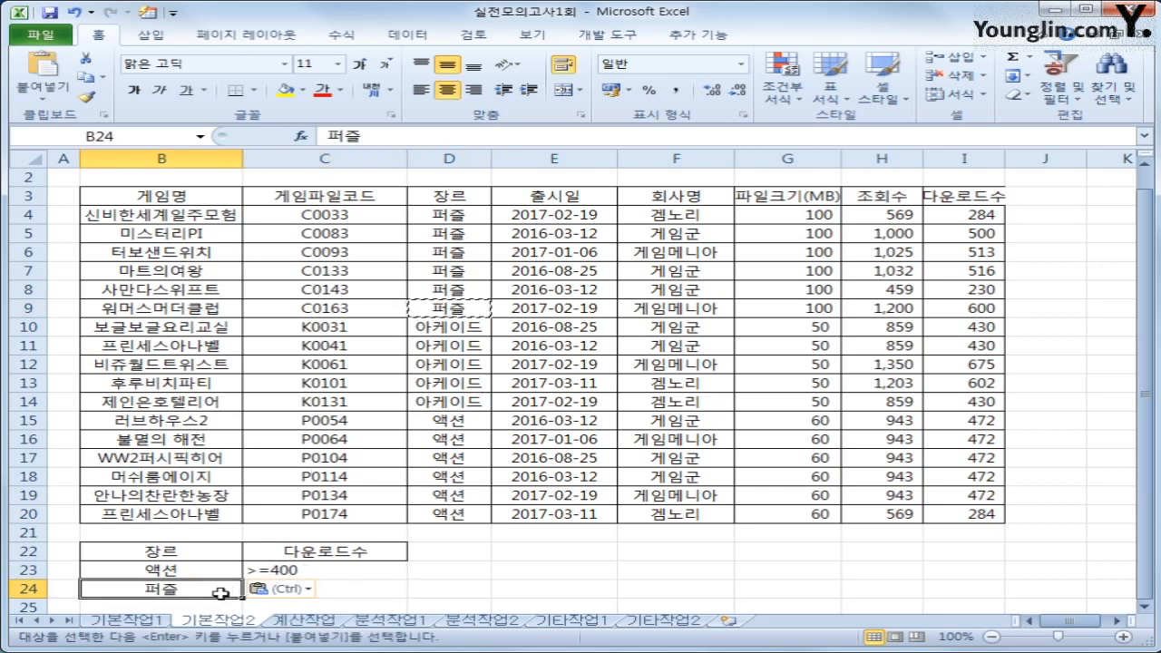
click(367, 587)
text(>=)
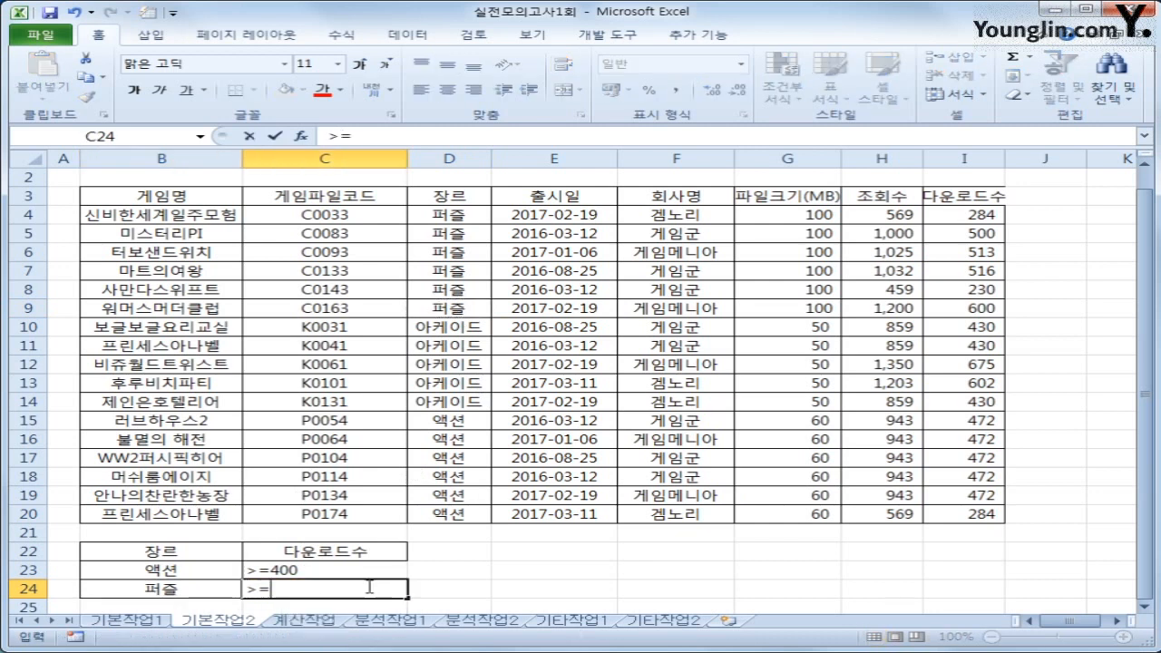
text(400)
key(Return)
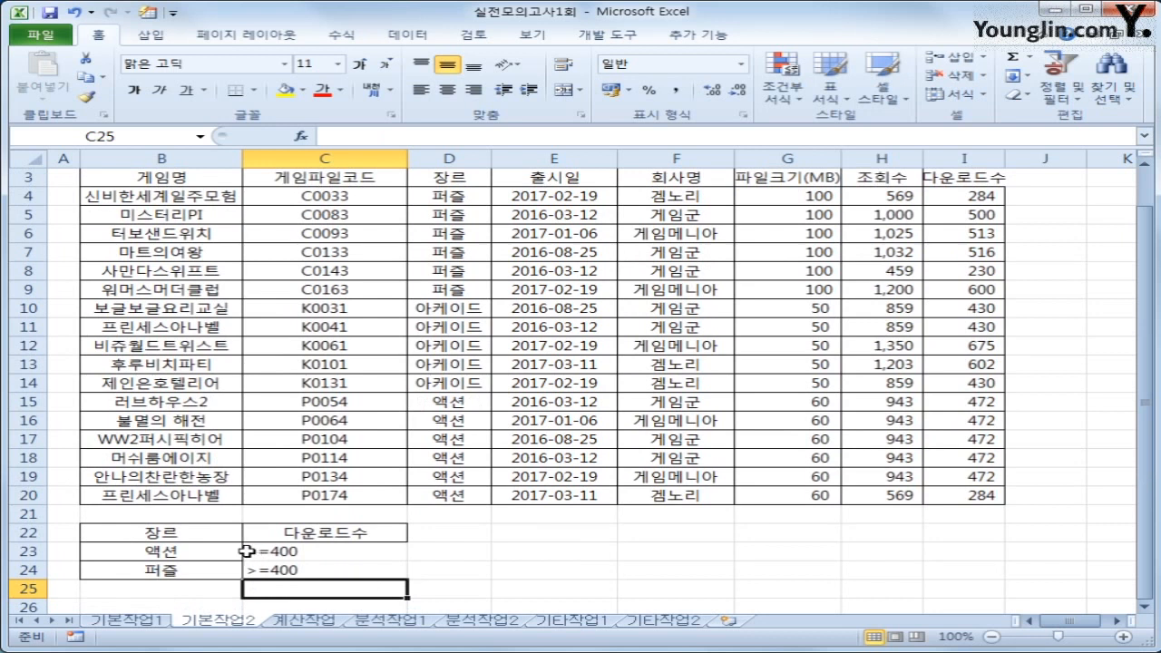
drag(221, 552, 321, 550)
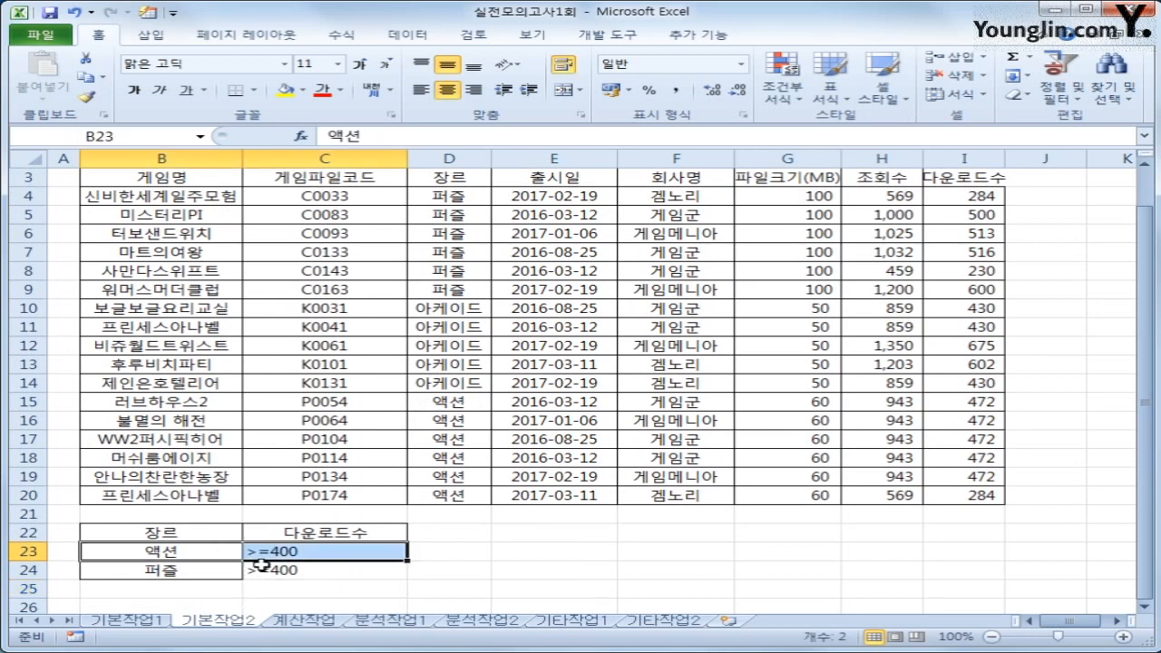
drag(234, 571, 287, 578)
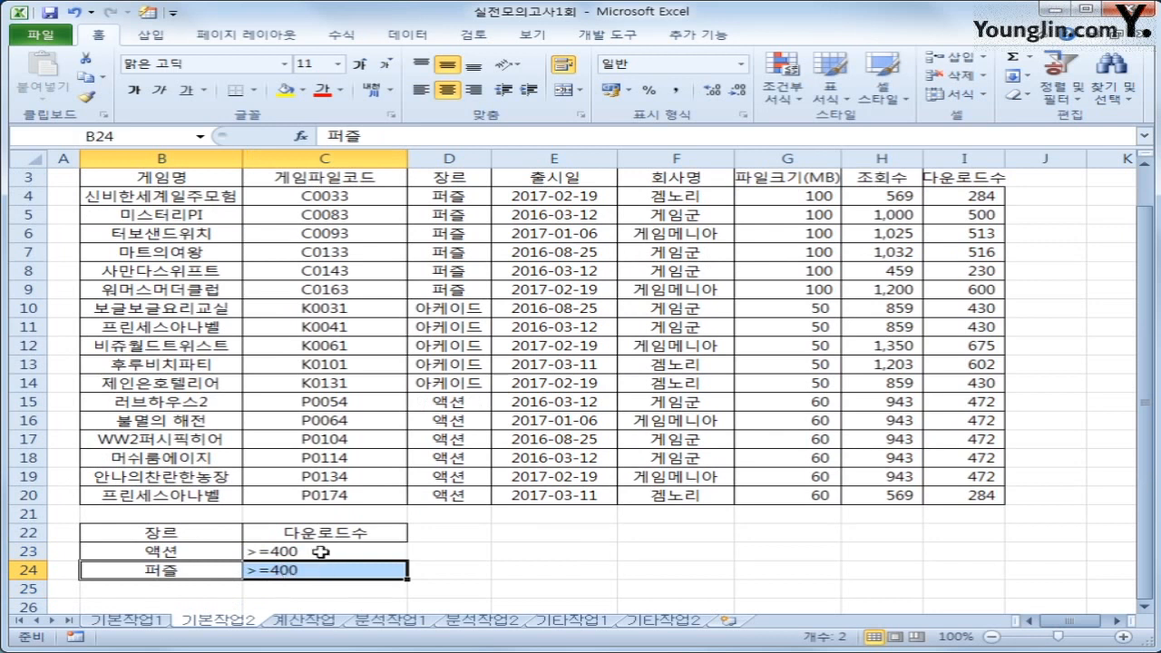
Copy the table headers 게임파일코드, 장르, 회사명 and 다운로드수 into row 27, starting at cell B27
scroll(304, 519, up, 1)
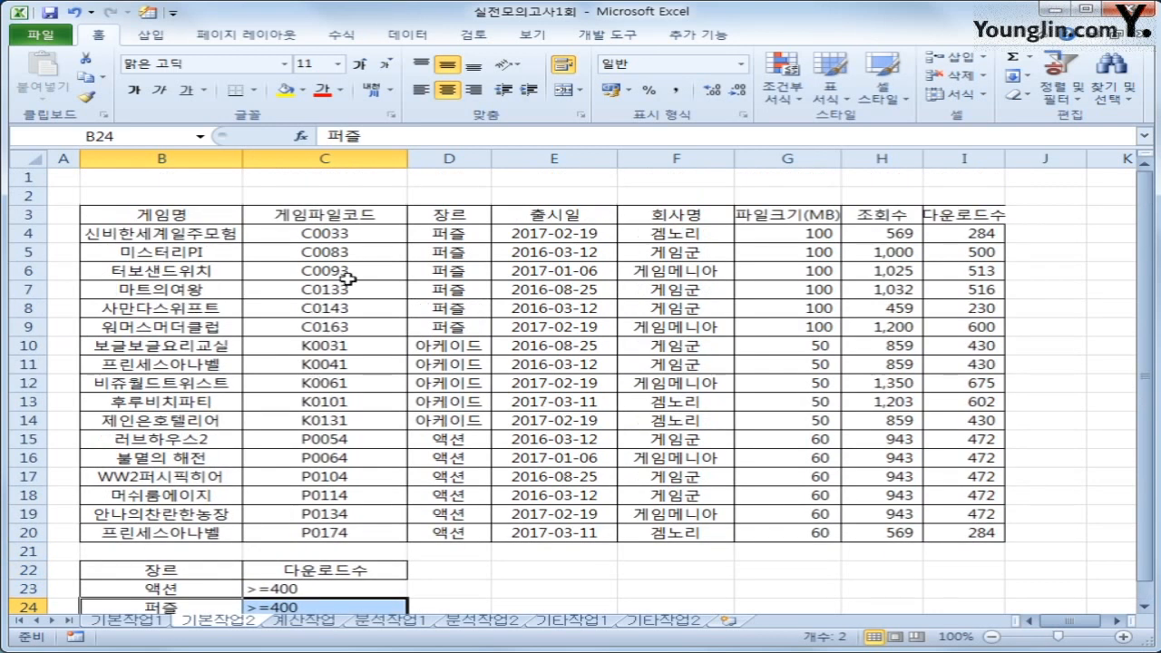
click(349, 215)
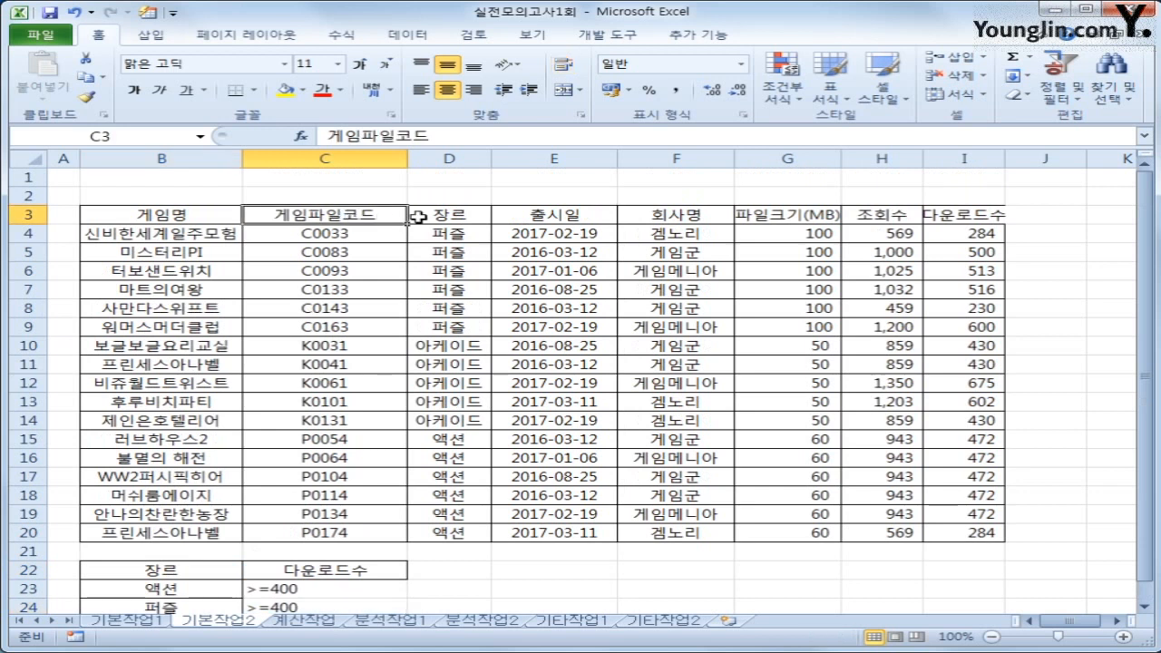
ctrl+click(451, 215)
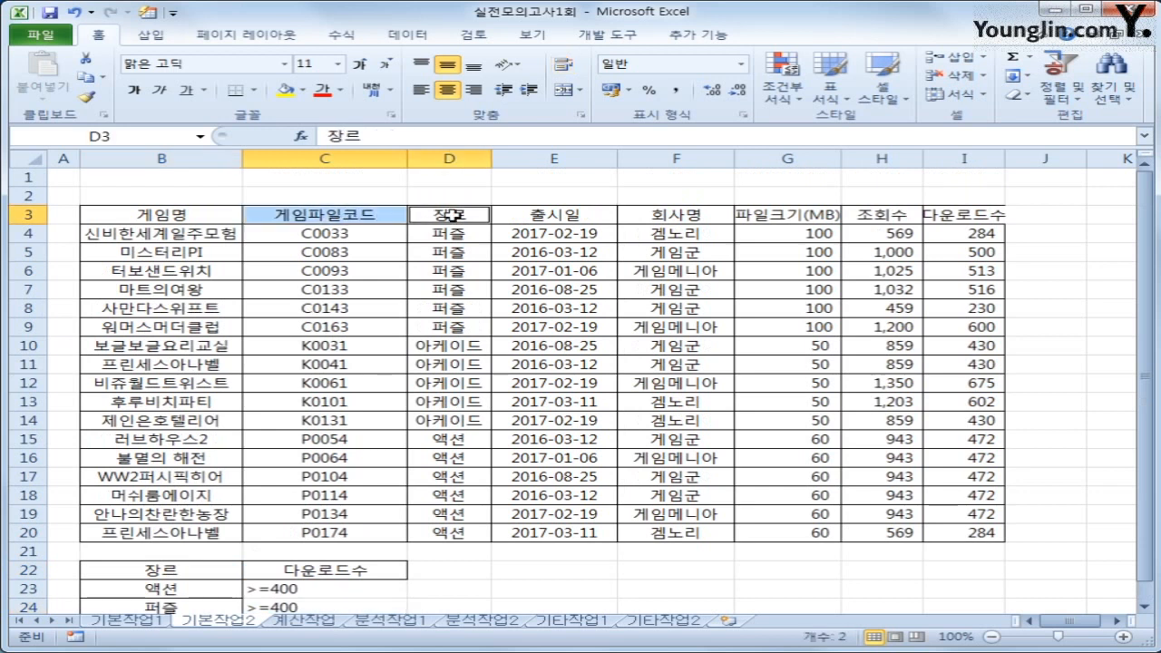
ctrl+click(659, 216)
ctrl+click(964, 216)
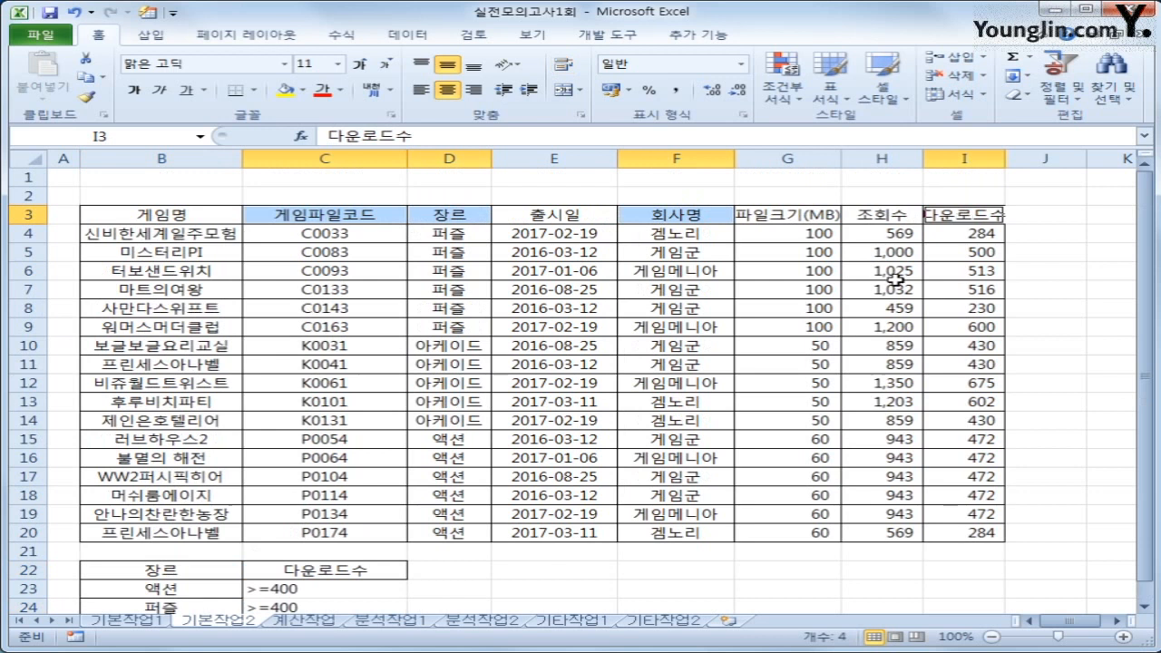
key(ctrl+c)
scroll(408, 462, down, 4)
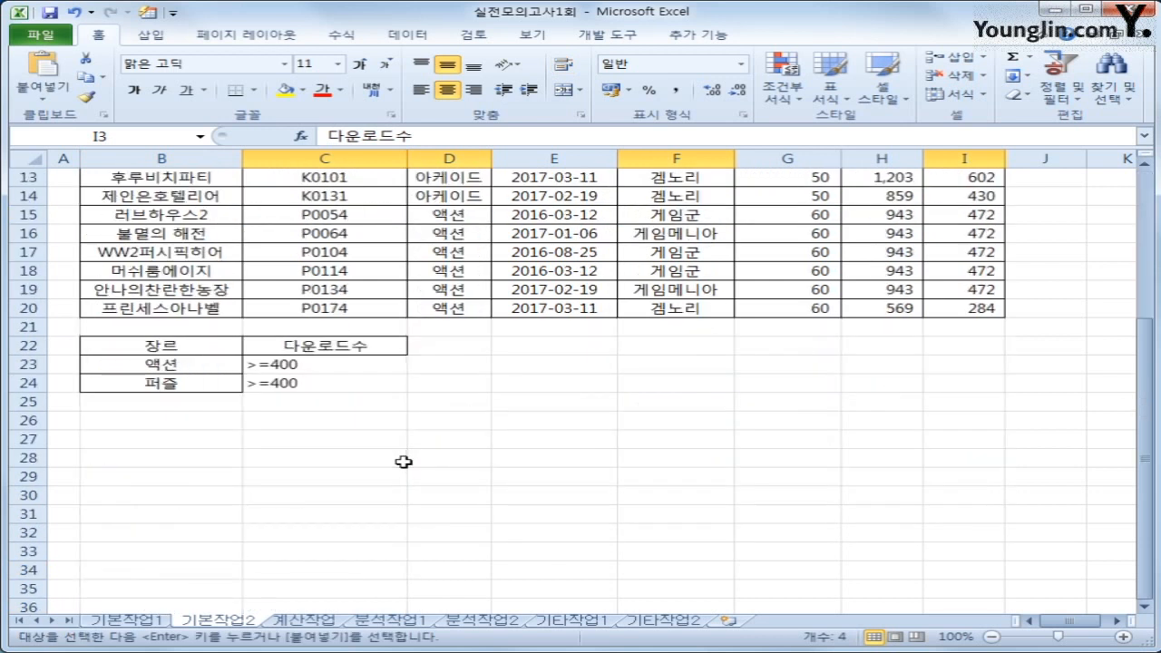
click(171, 441)
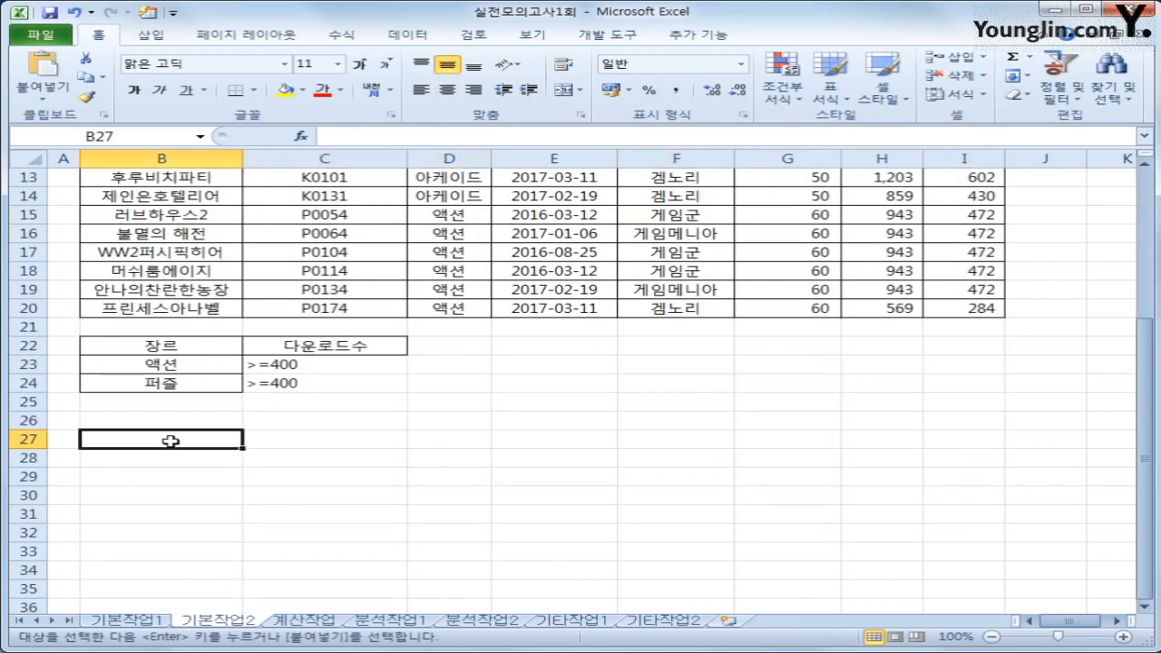
key(ctrl+v)
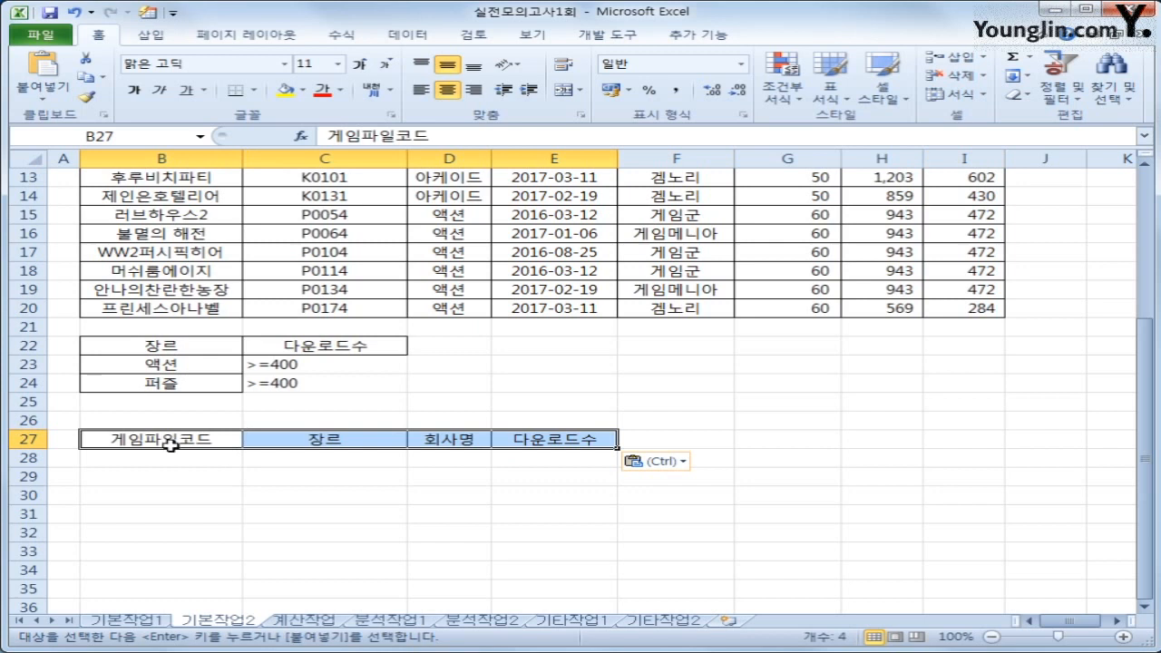
Run an advanced filter on B3:I20 with criteria range B22:C24, copying the results to the headers in B27:E27
scroll(171, 445, up, 4)
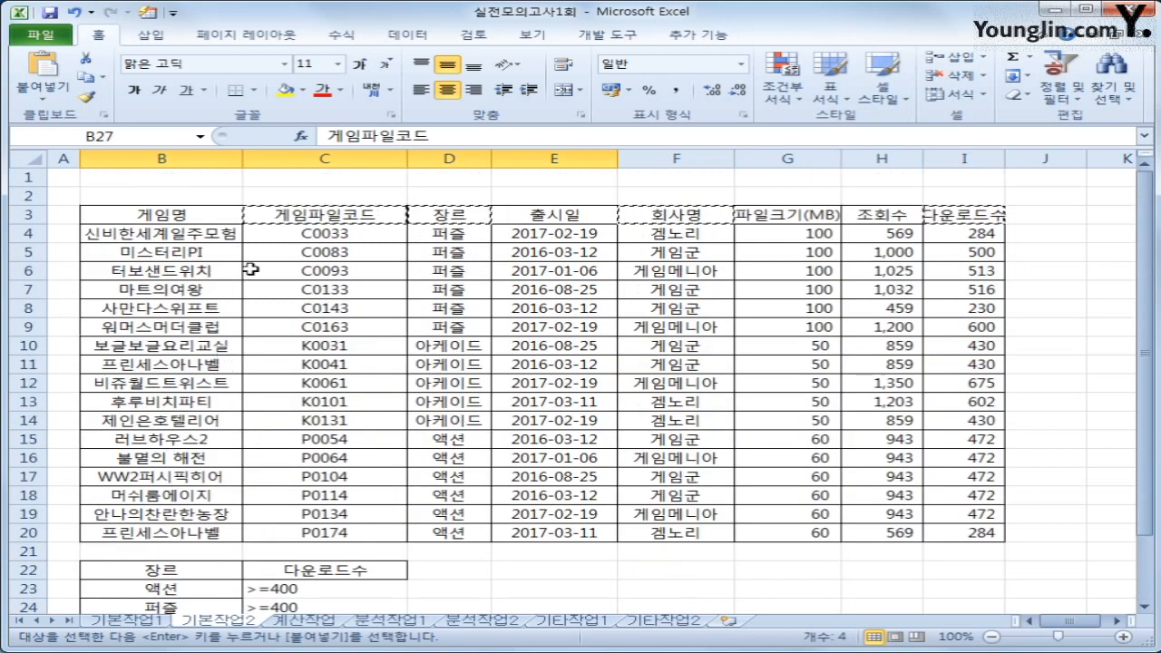
click(250, 270)
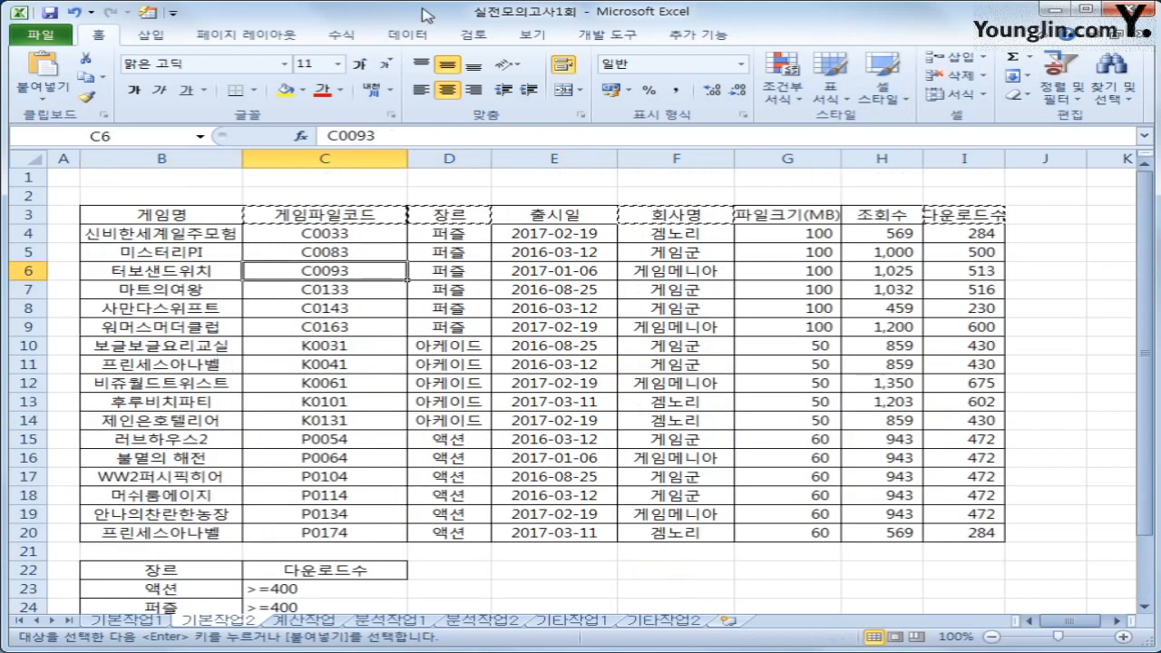
click(408, 34)
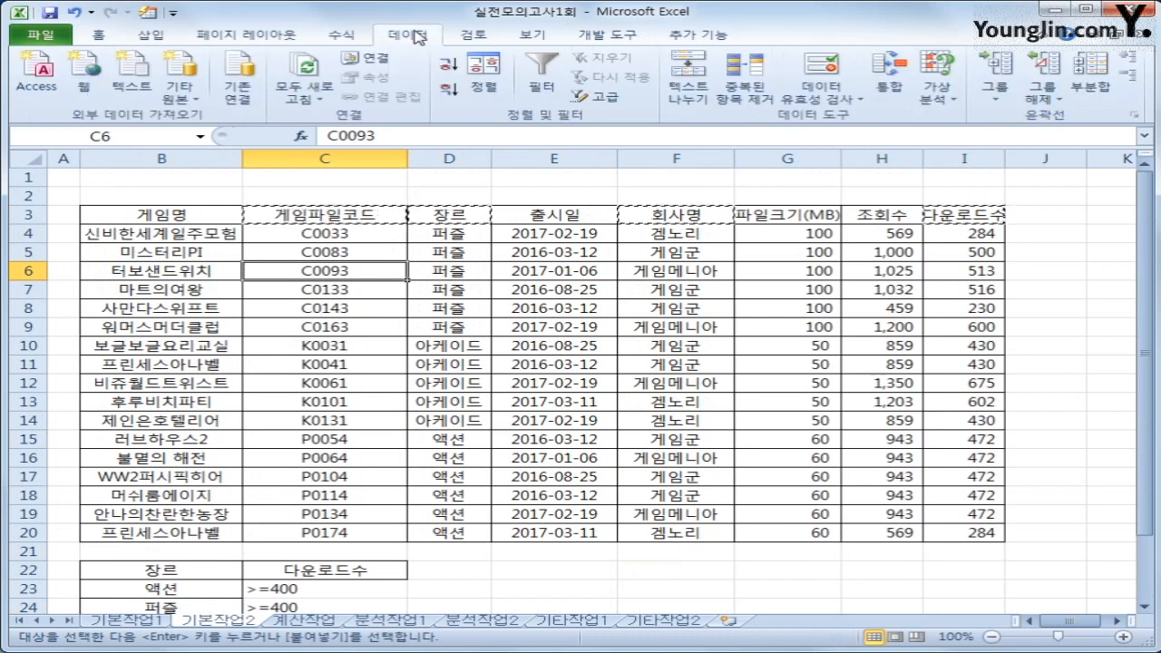
click(599, 98)
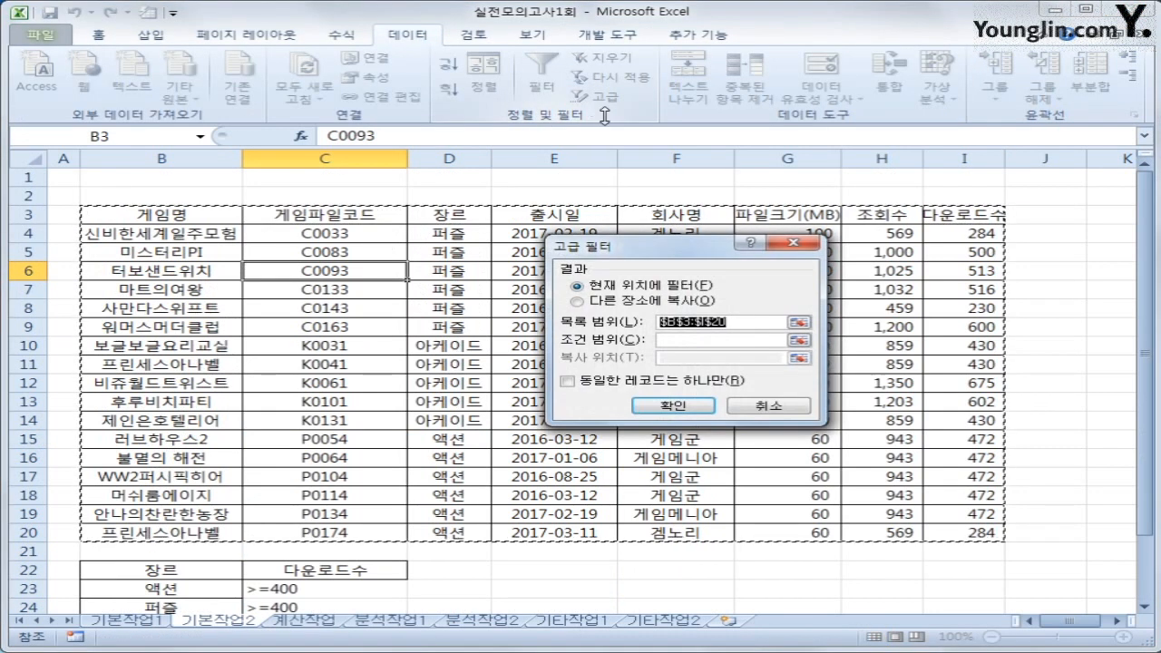
click(703, 340)
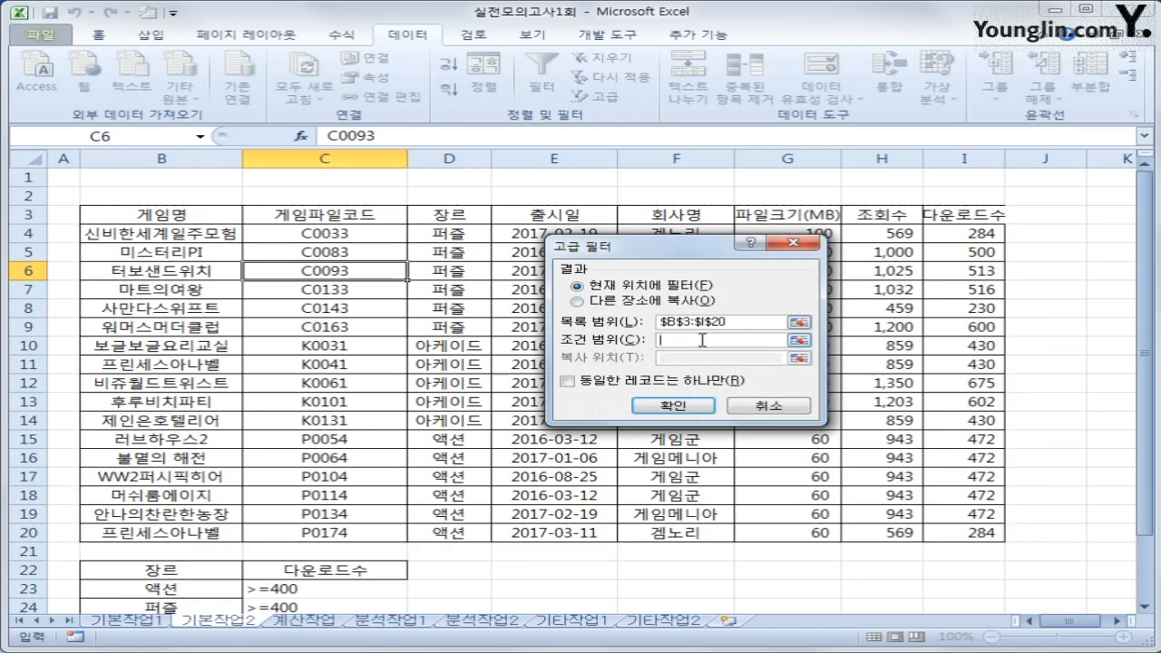
drag(181, 571, 309, 576)
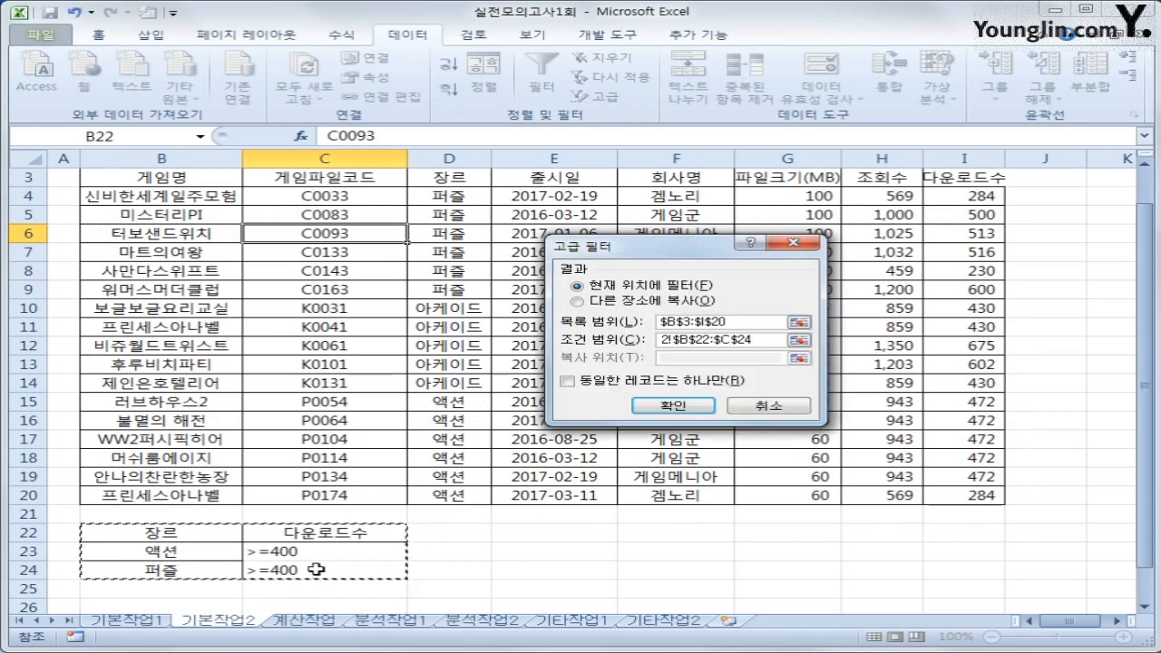
click(682, 358)
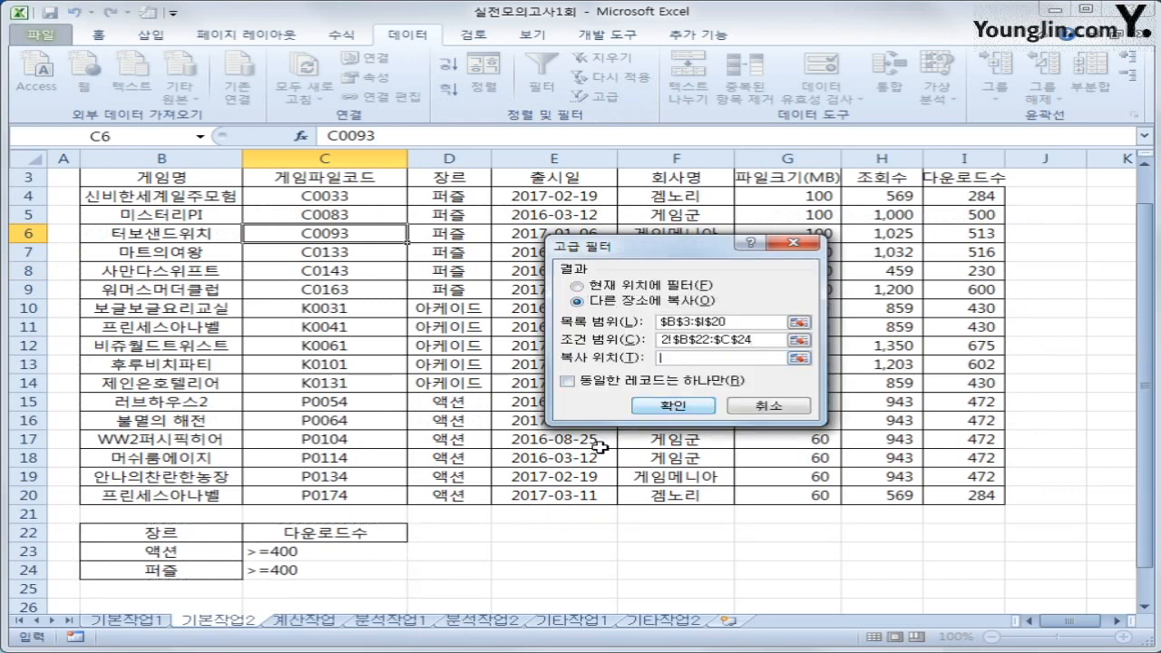
scroll(557, 472, down, 2)
drag(207, 515, 543, 519)
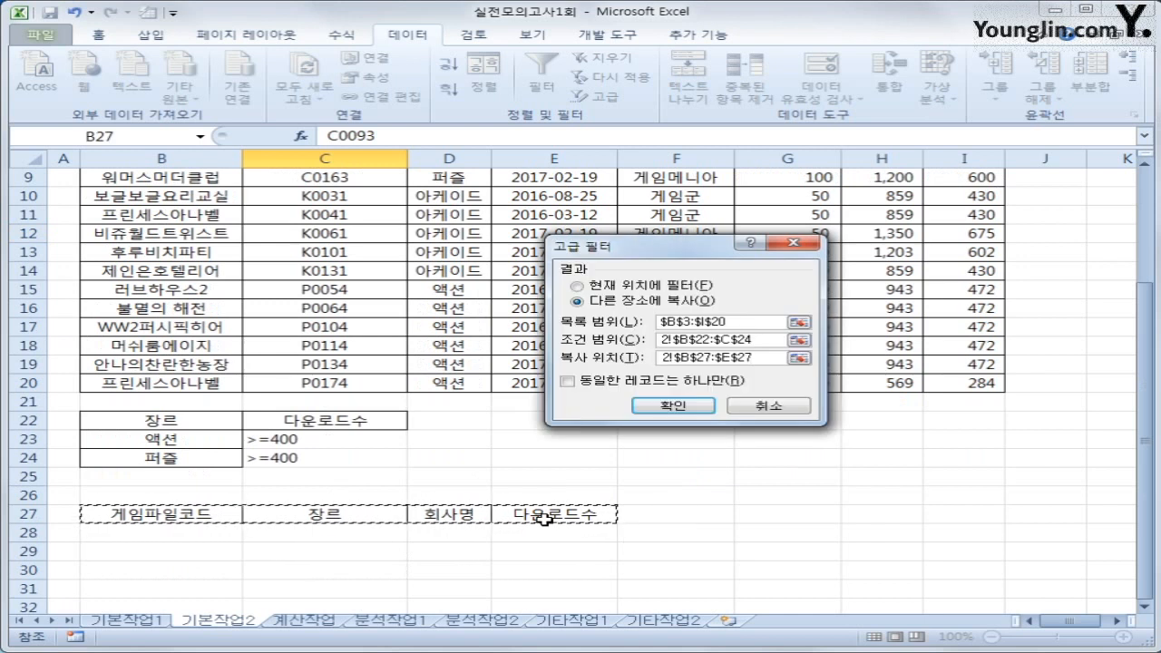
click(671, 405)
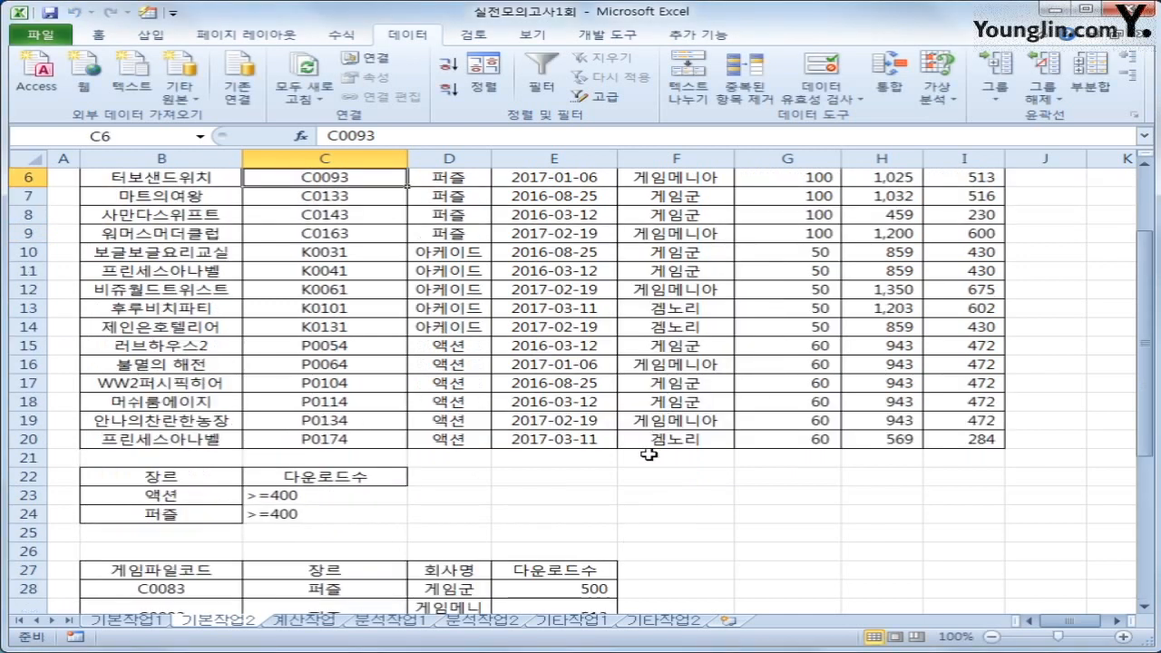
Widen column D to fit the company names on one line and autofit the height of rows 28 to 36
scroll(646, 454, down, 5)
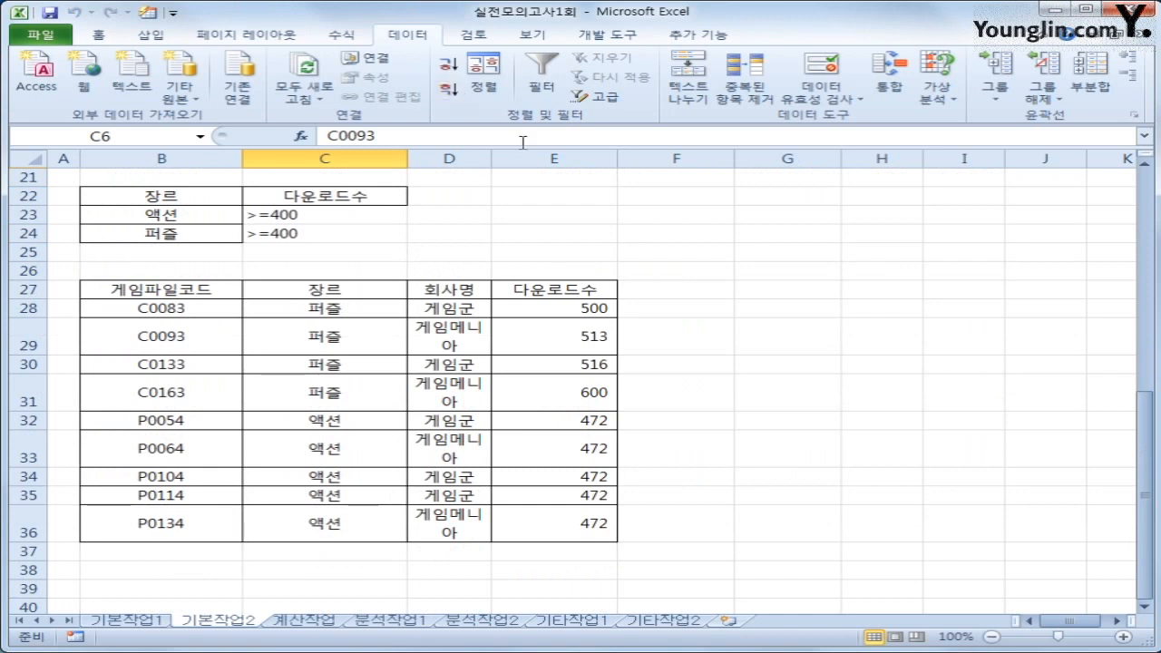
drag(491, 160, 547, 162)
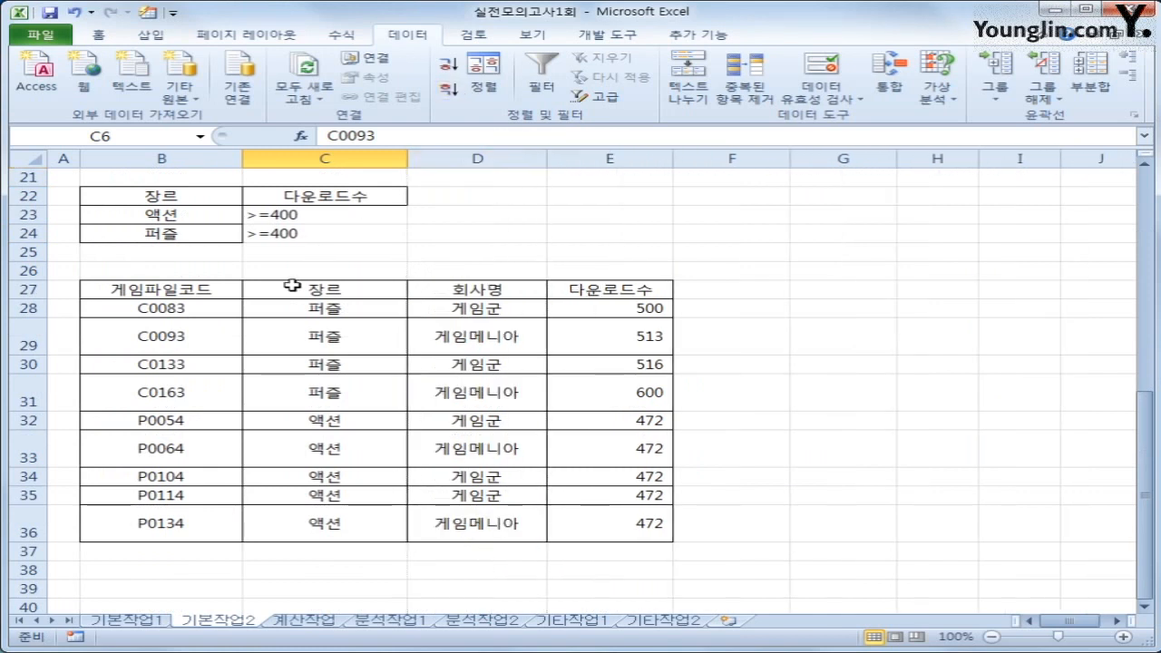
drag(30, 308, 42, 539)
double_click(42, 540)
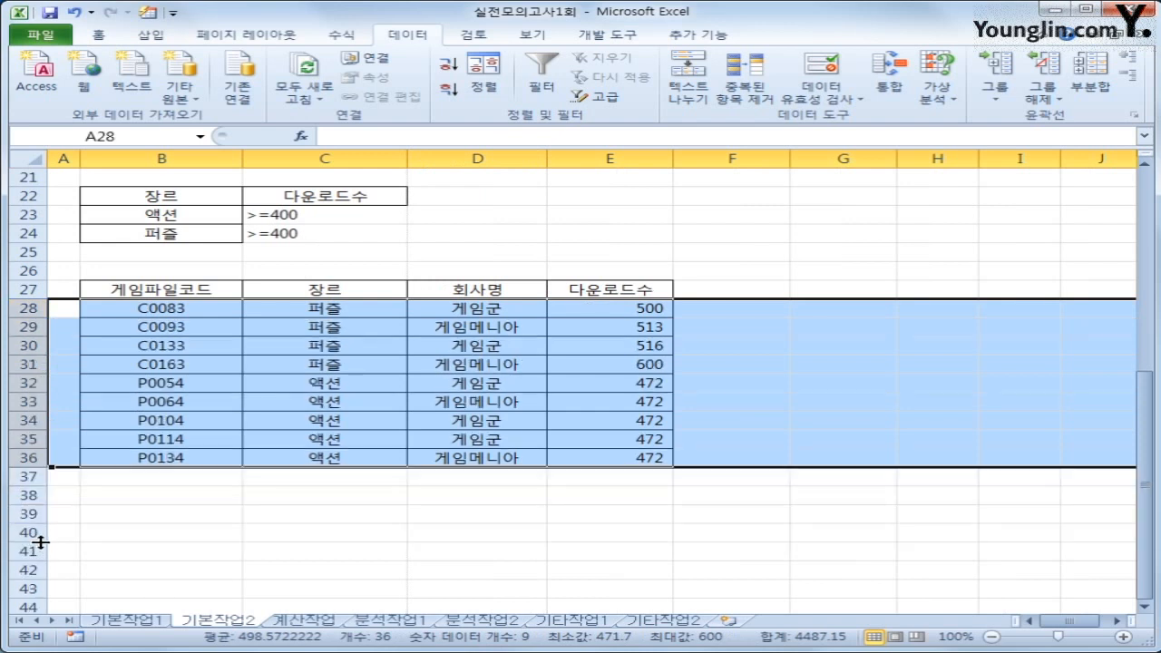
Start a new conditional formatting rule for B4:I20 that uses a formula to determine which cells to format
click(451, 402)
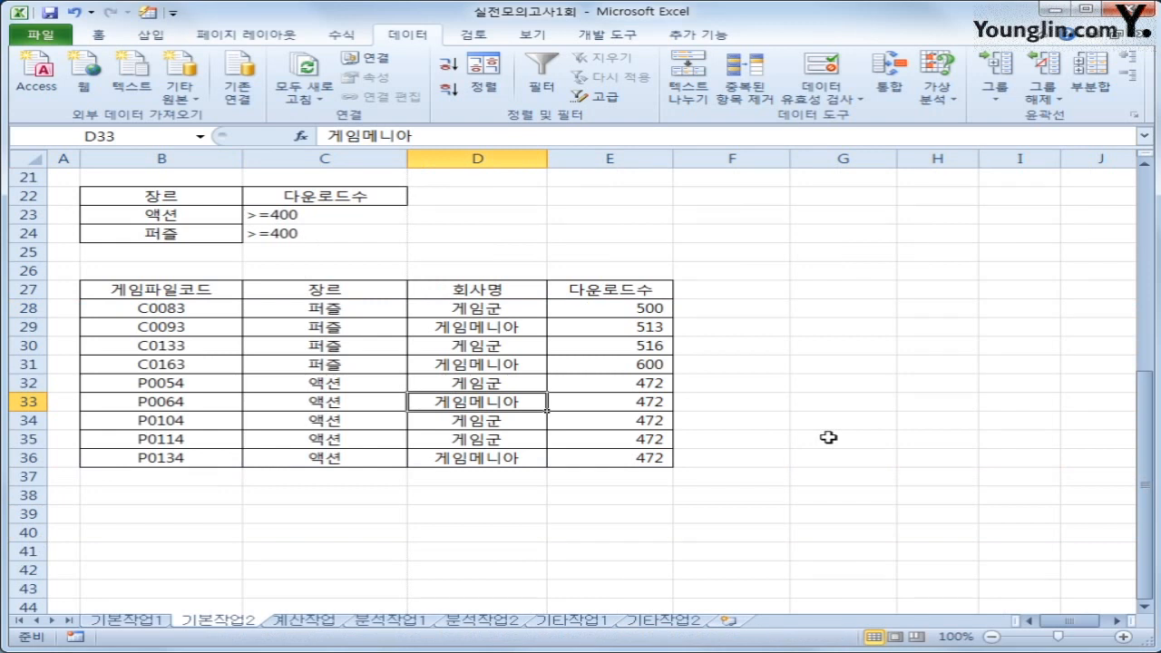
scroll(828, 437, up, 4)
scroll(826, 435, up, 3)
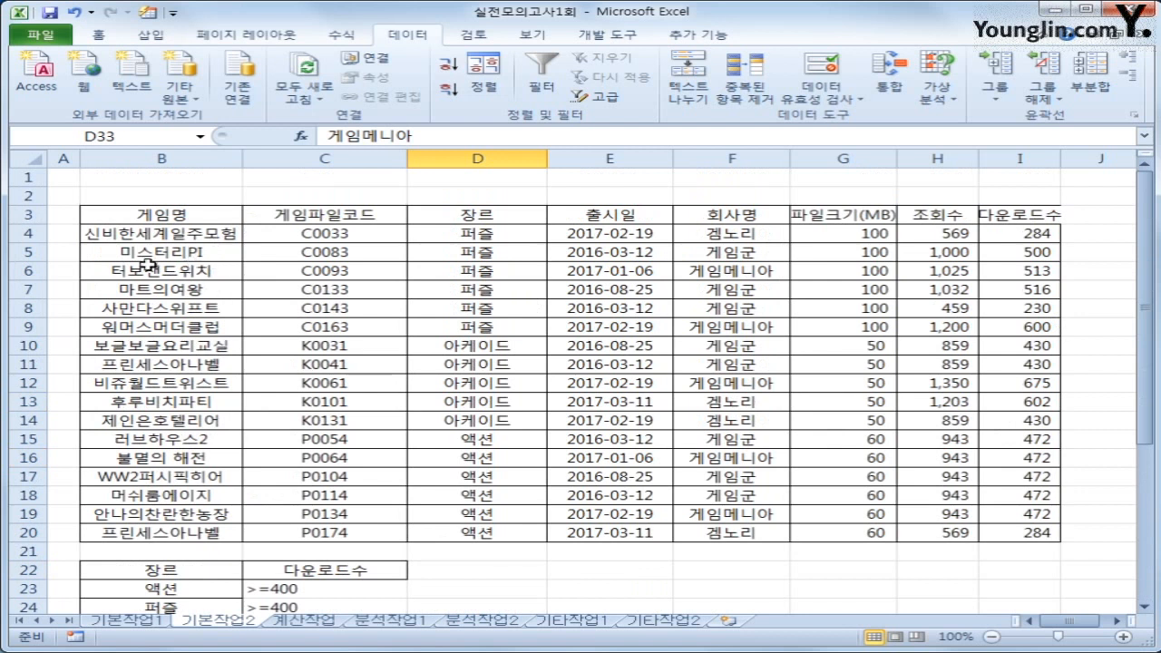
drag(154, 234, 1031, 536)
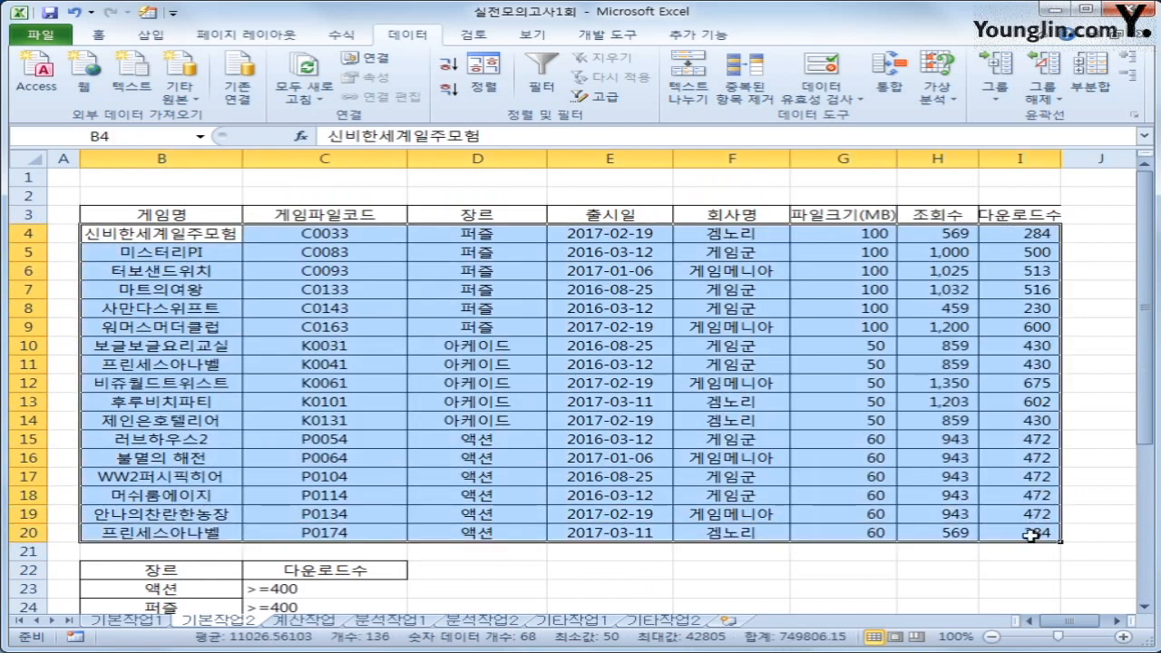
click(97, 34)
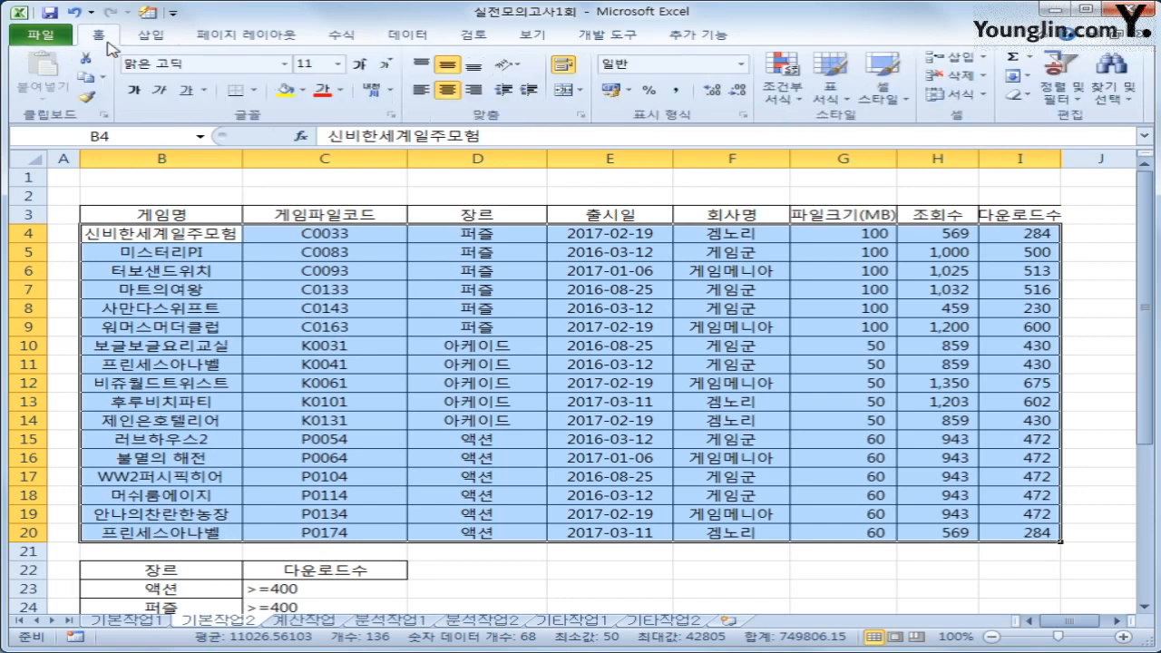
click(782, 84)
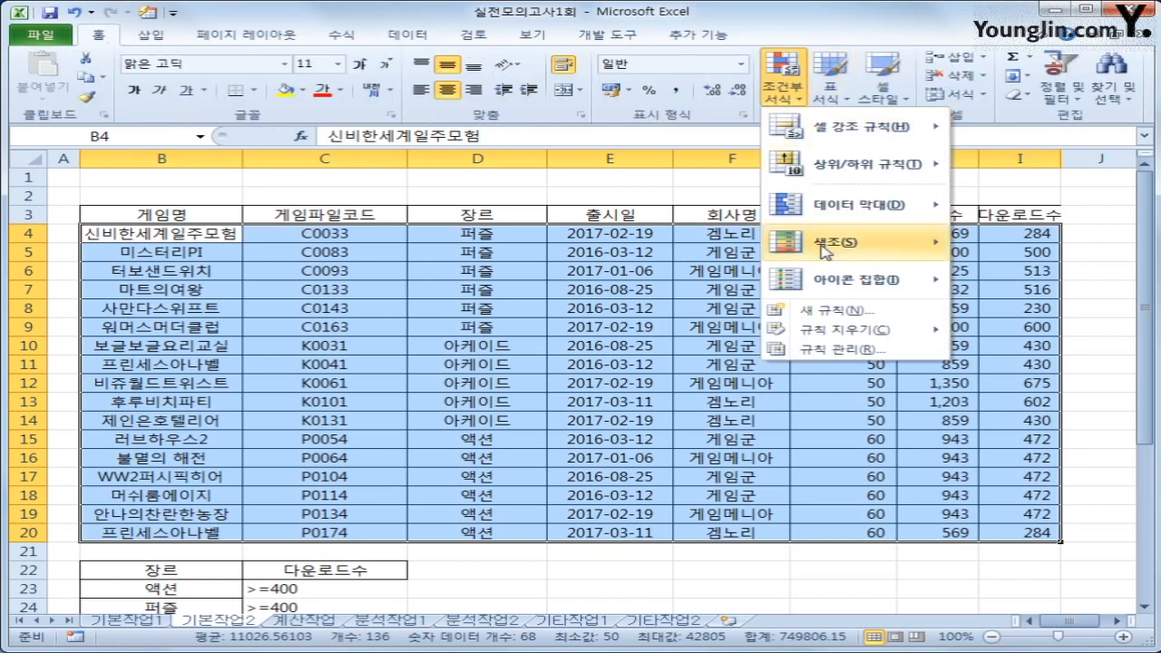
click(836, 313)
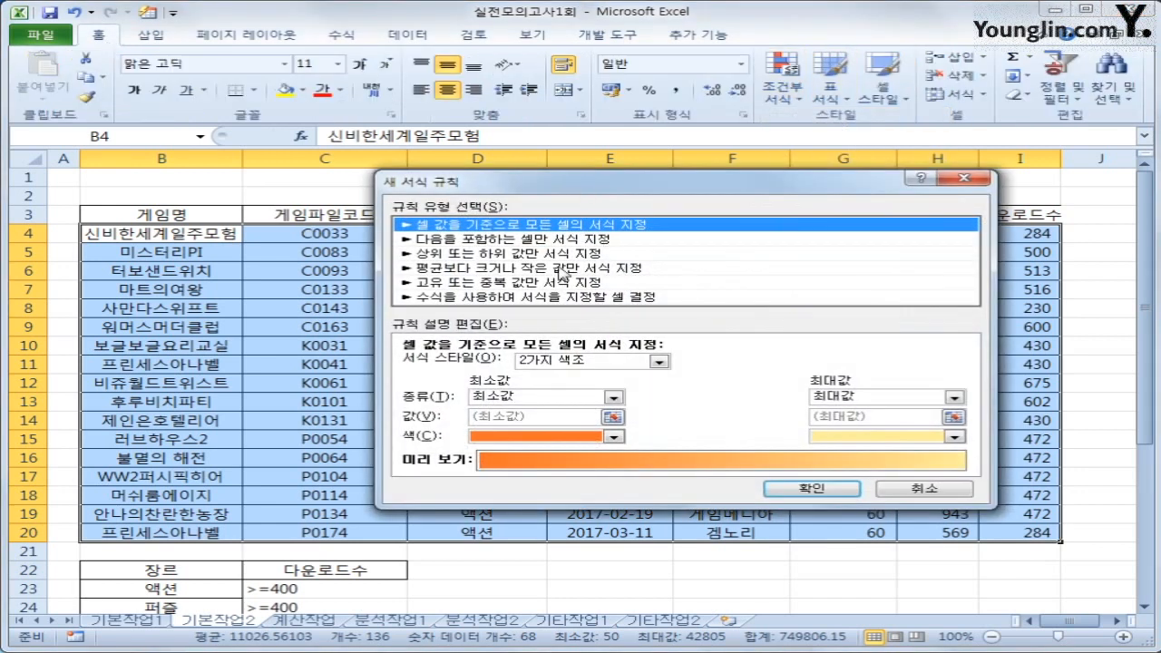
click(534, 299)
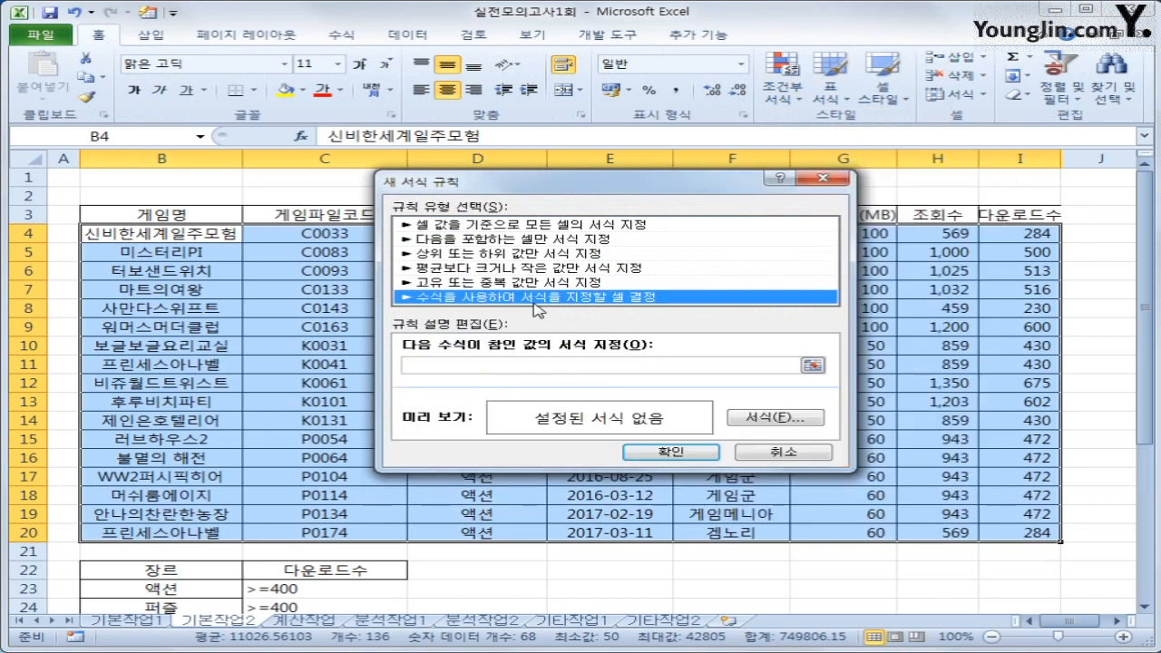
Enter =mod(month($E4),2)<>0 as the rule's formula, referring to the first 출시일 cell with only its column fixed
click(524, 366)
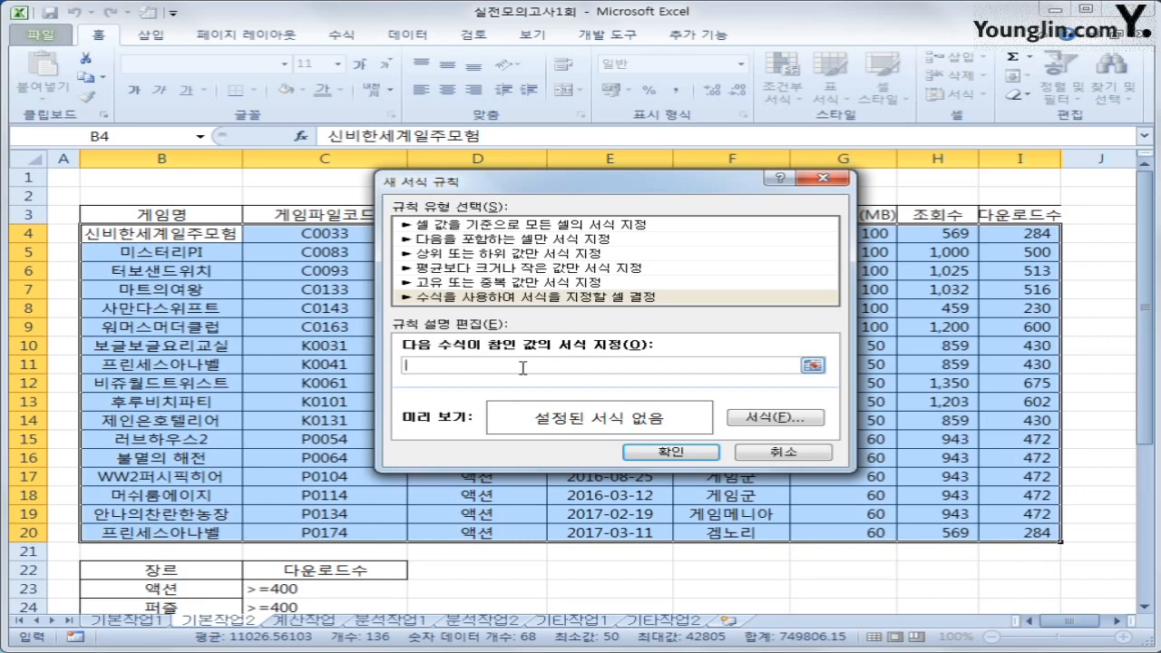
text(=)
text(ㅡㅐ)
key(BackSpace)
key(BackSpace)
text(mod(month()
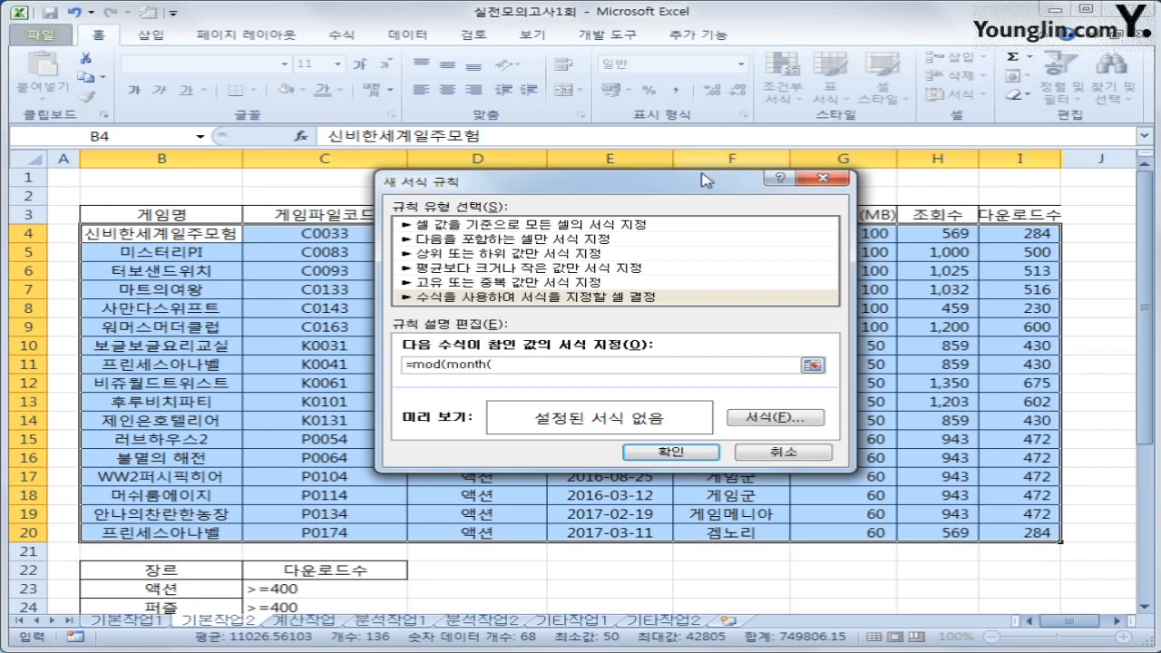
drag(707, 183, 805, 288)
click(642, 232)
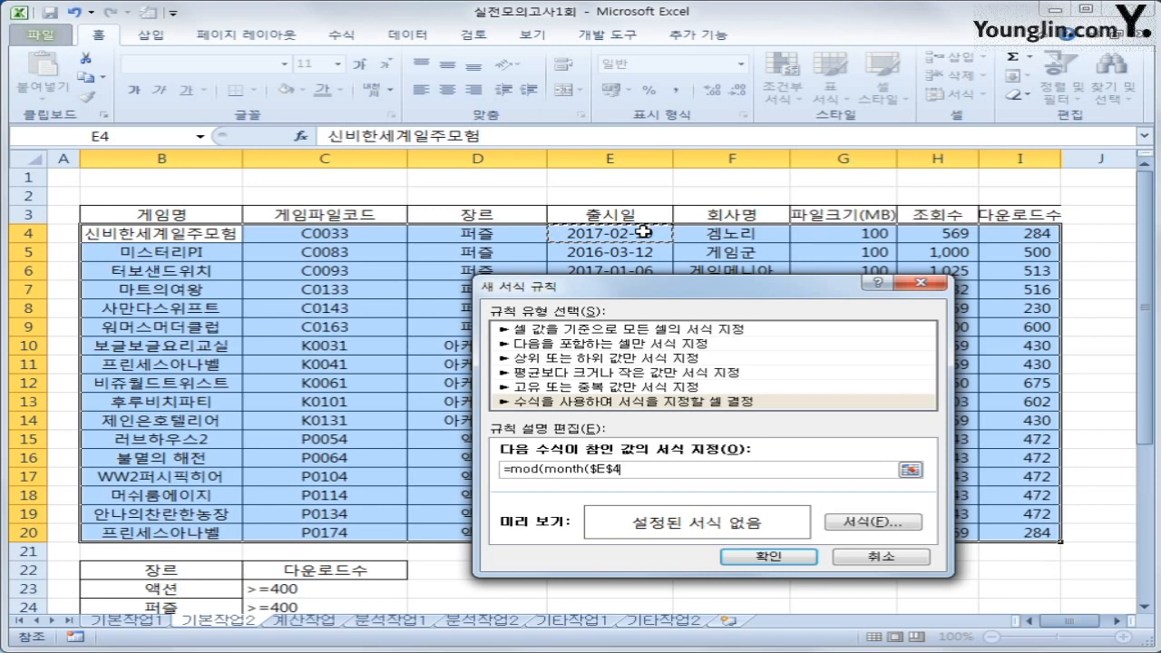
key(F4)
key(F4)
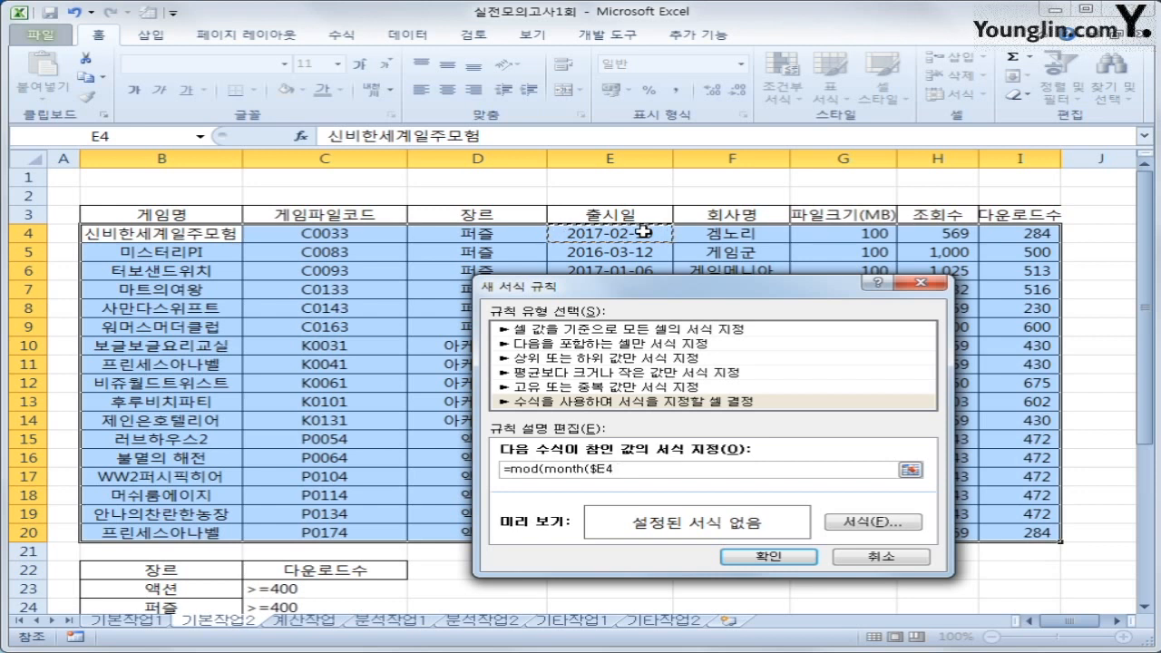
text())
text(,2)<>0)
key(BackSpace)
key(BackSpace)
key(BackSpace)
text(=1)
key(BackSpace)
key(BackSpace)
text(<>0)
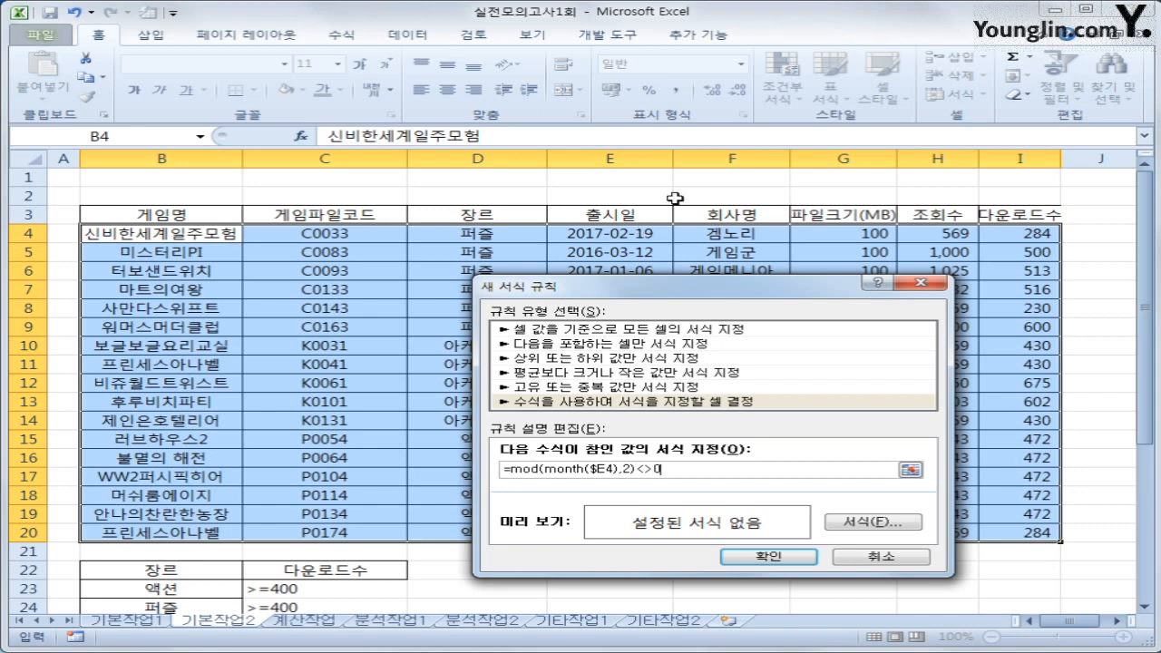
Give the rule a 기울임꼴 font style in red and apply it to the selected game rows
click(887, 528)
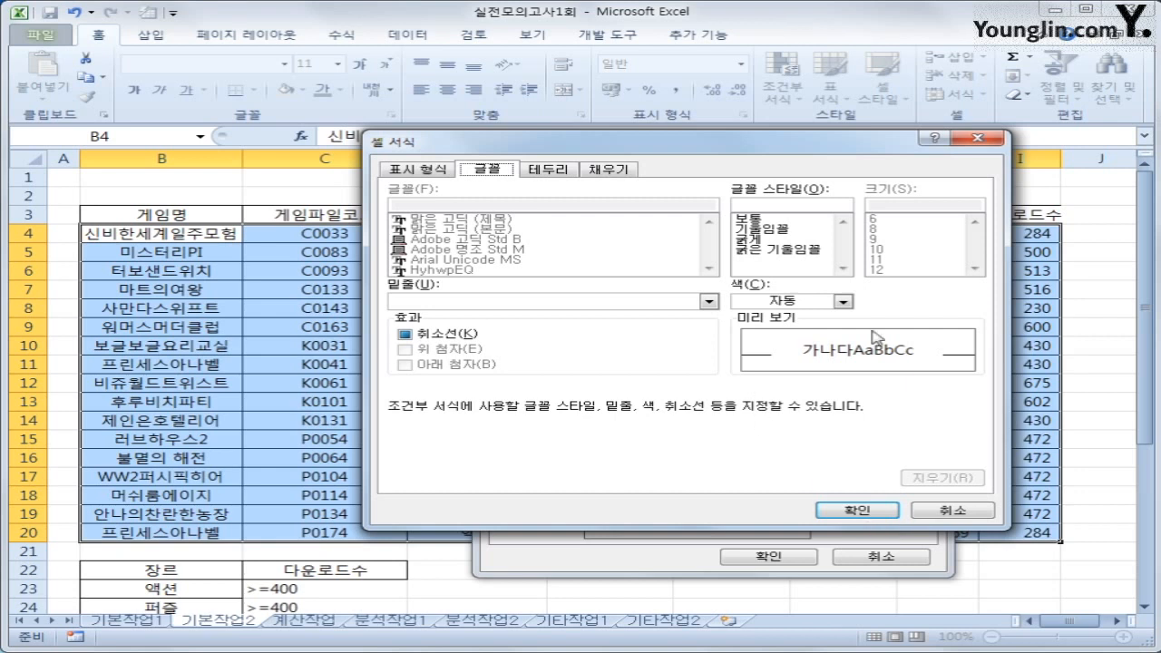
click(793, 232)
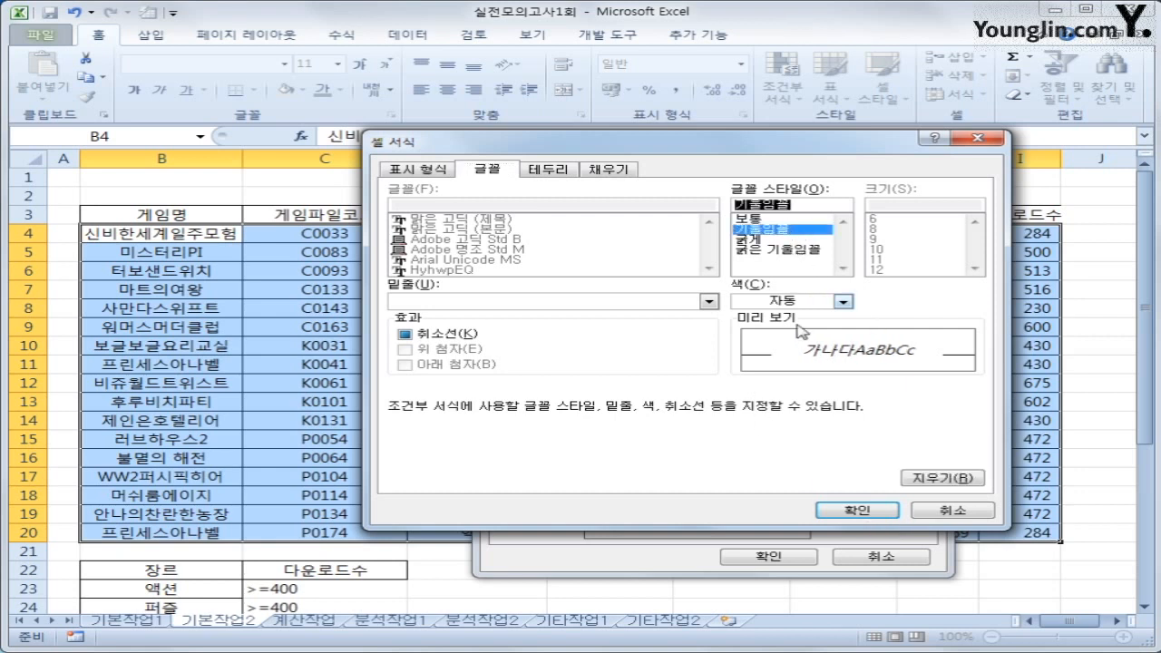
click(825, 303)
click(761, 447)
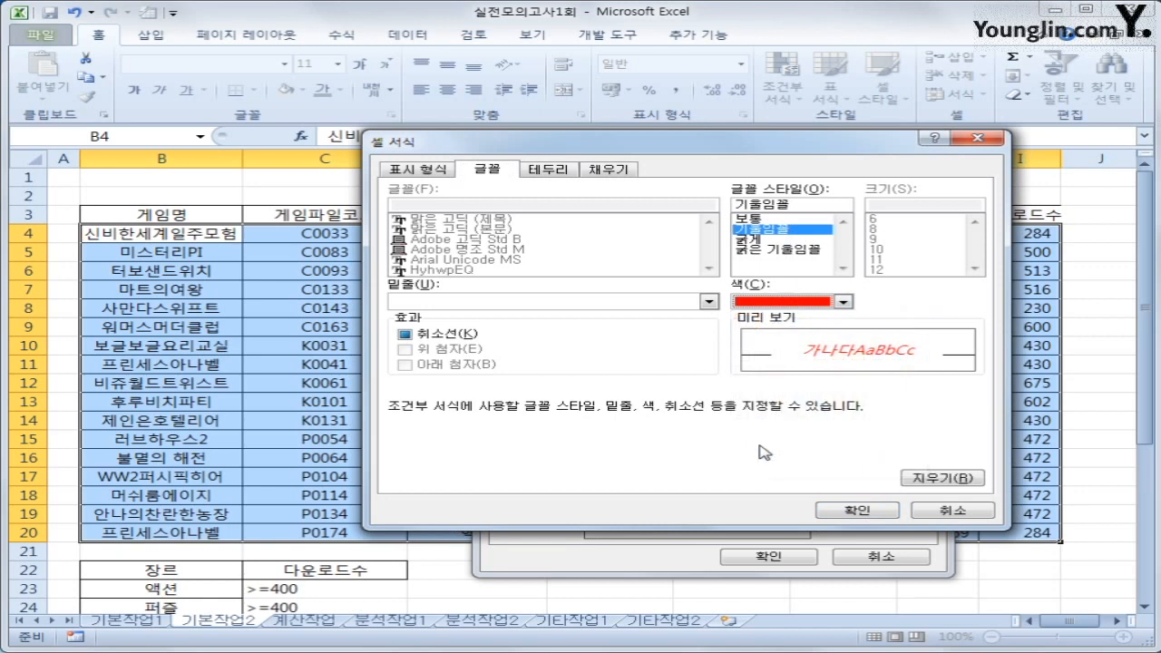
click(857, 510)
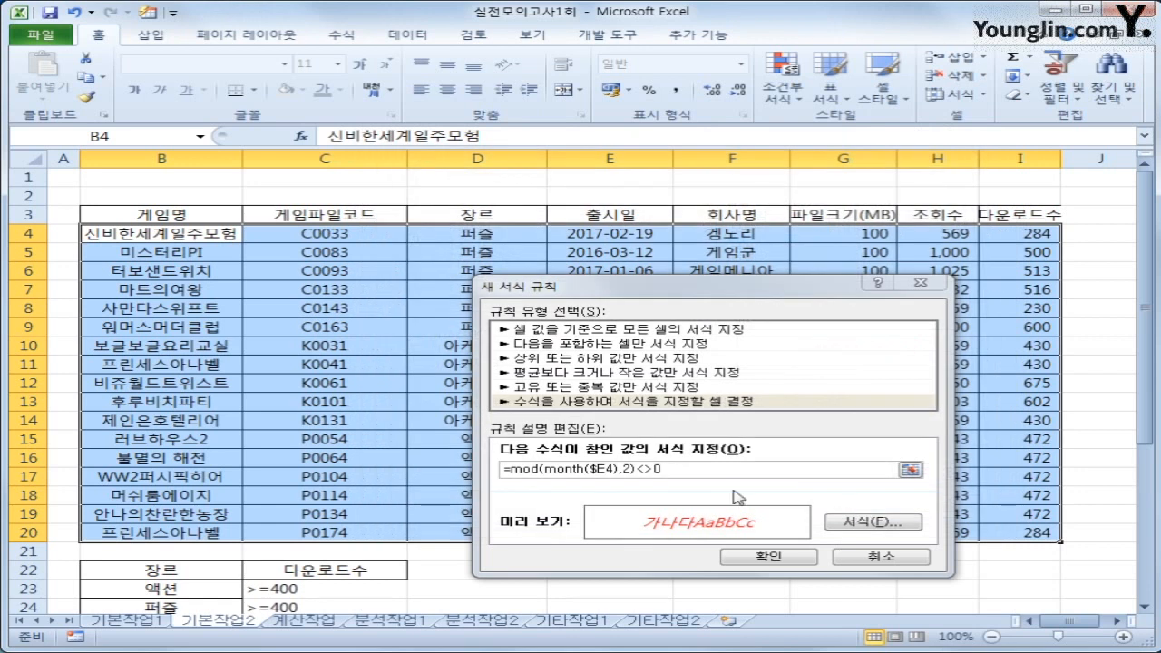
click(764, 557)
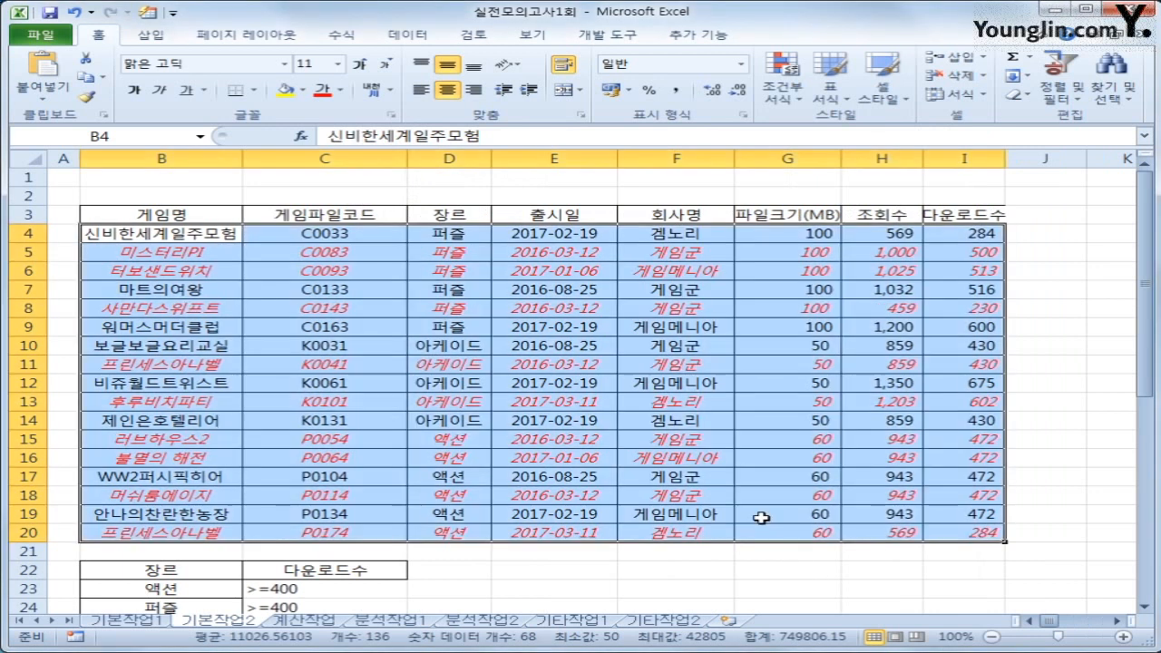
Set the whole game table, B3:I20, as the print area
drag(127, 214, 950, 533)
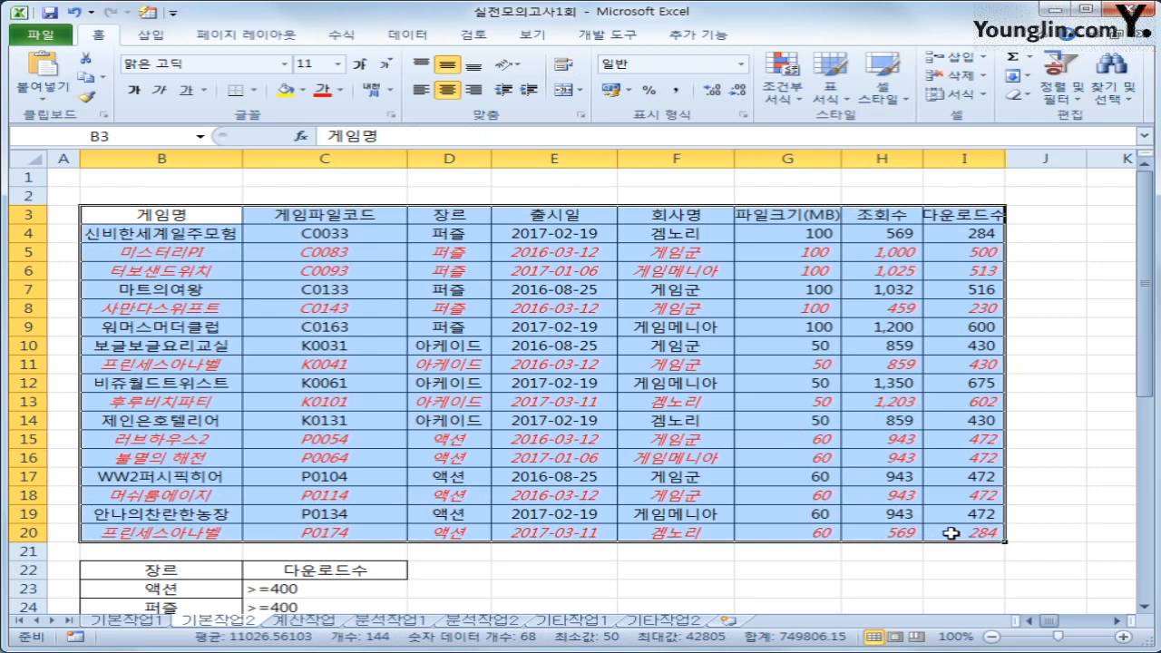
click(238, 36)
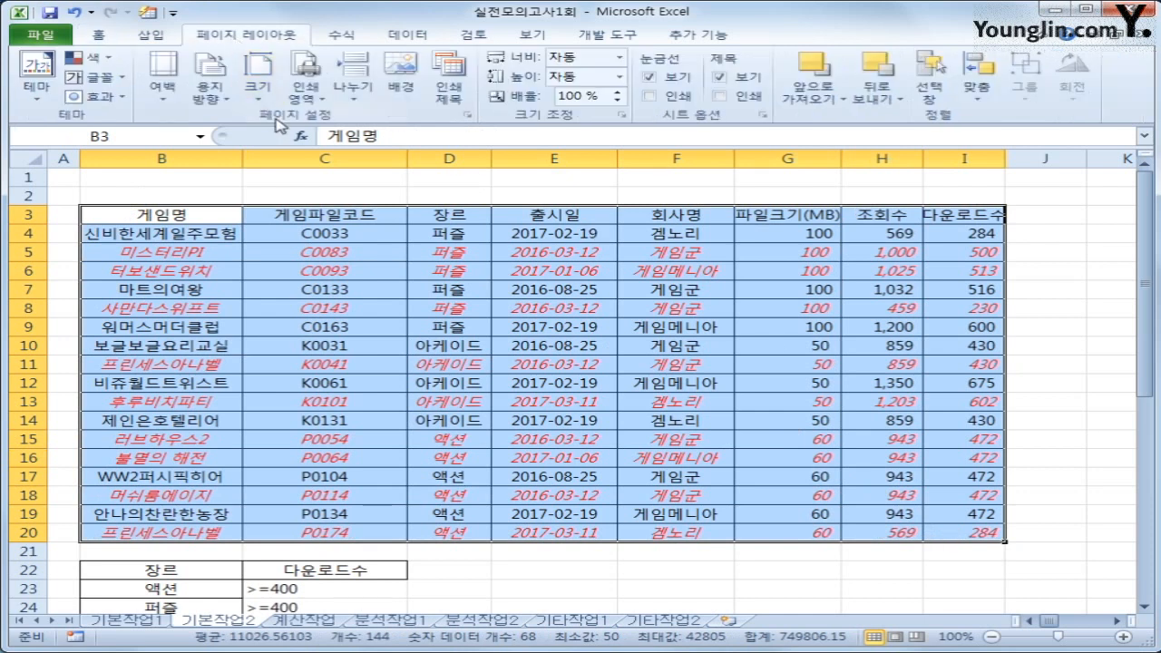
click(304, 96)
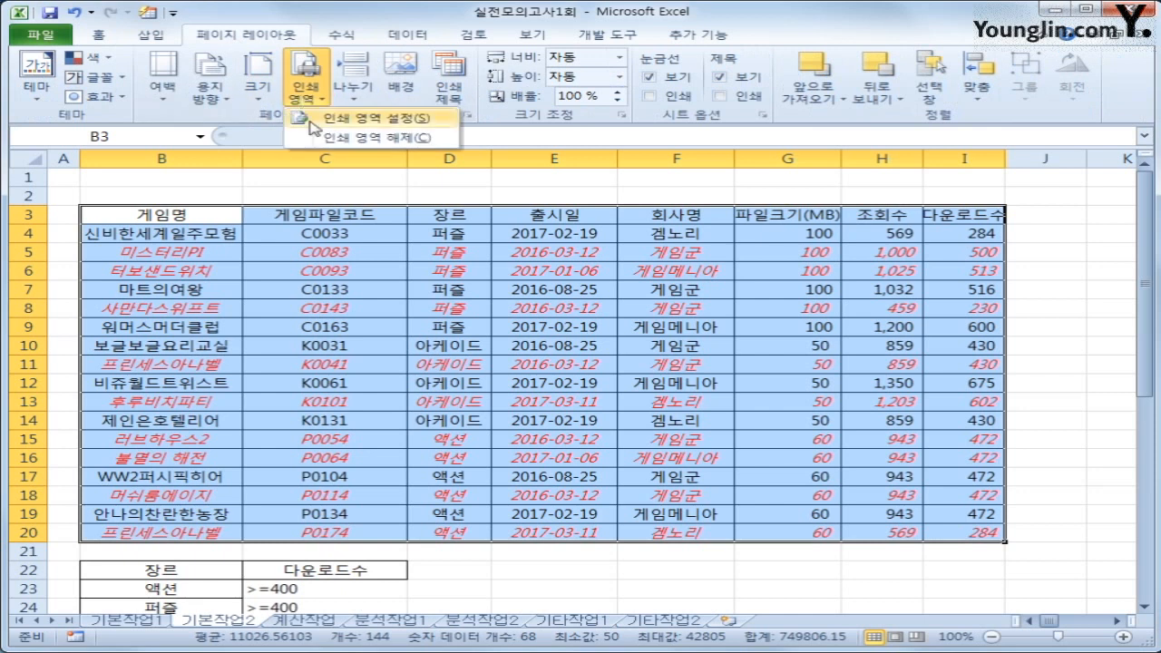
click(337, 126)
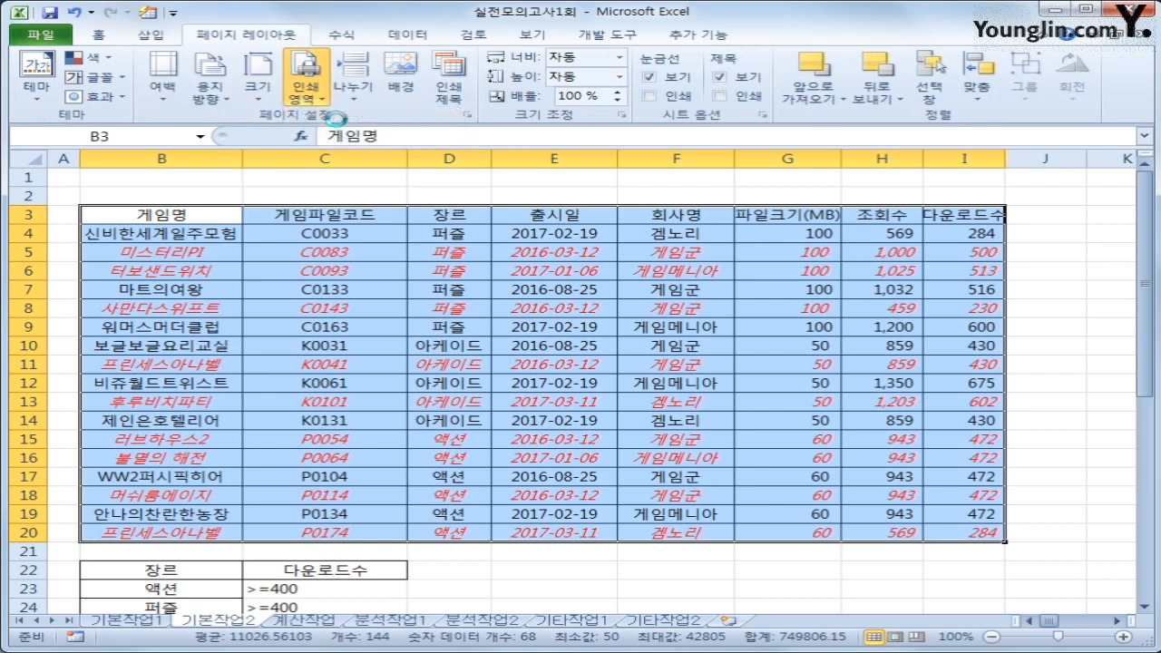
Set the page orientation to 가로 and centre the printout on the page both horizontally and vertically
click(467, 117)
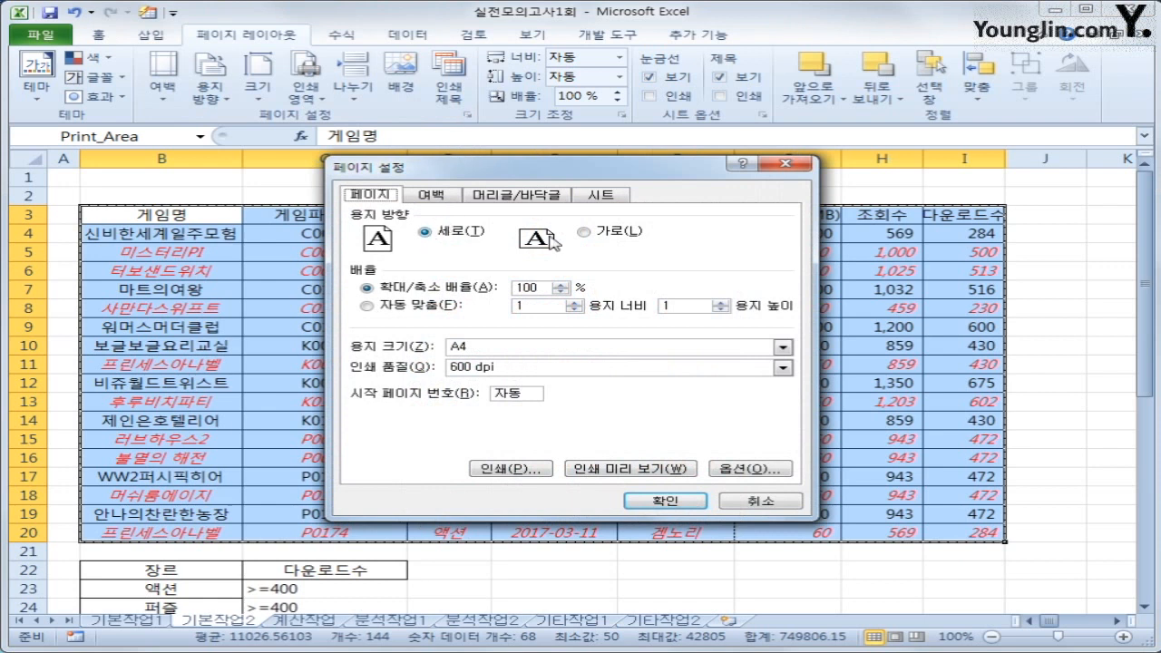
click(585, 233)
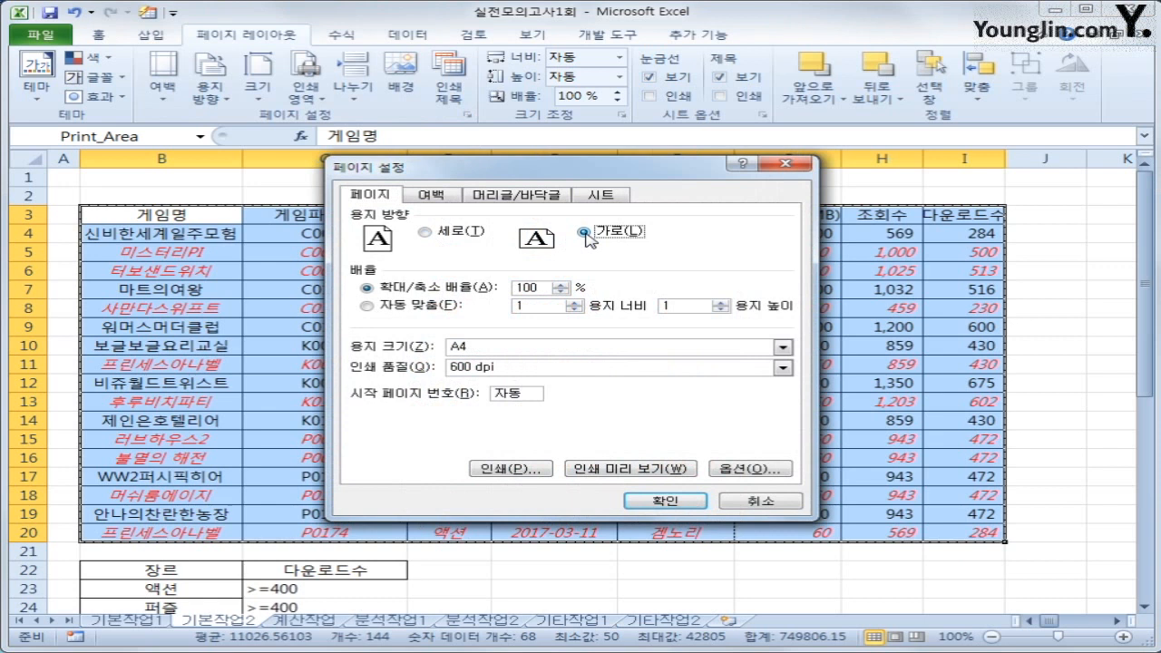
click(432, 196)
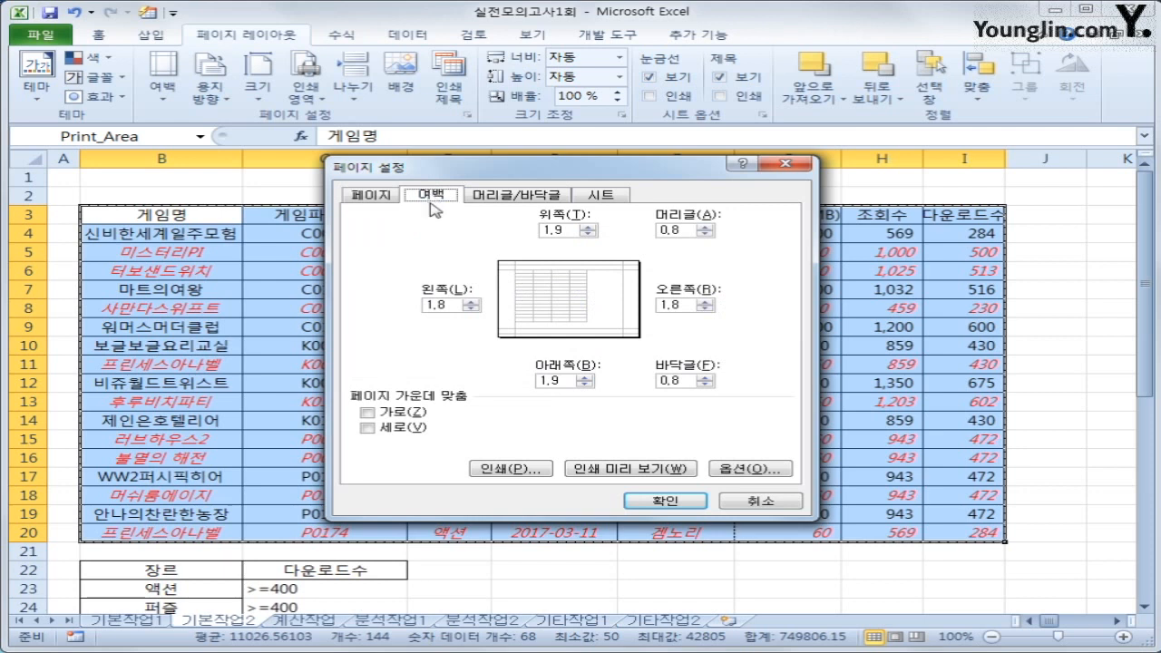
click(410, 412)
click(412, 430)
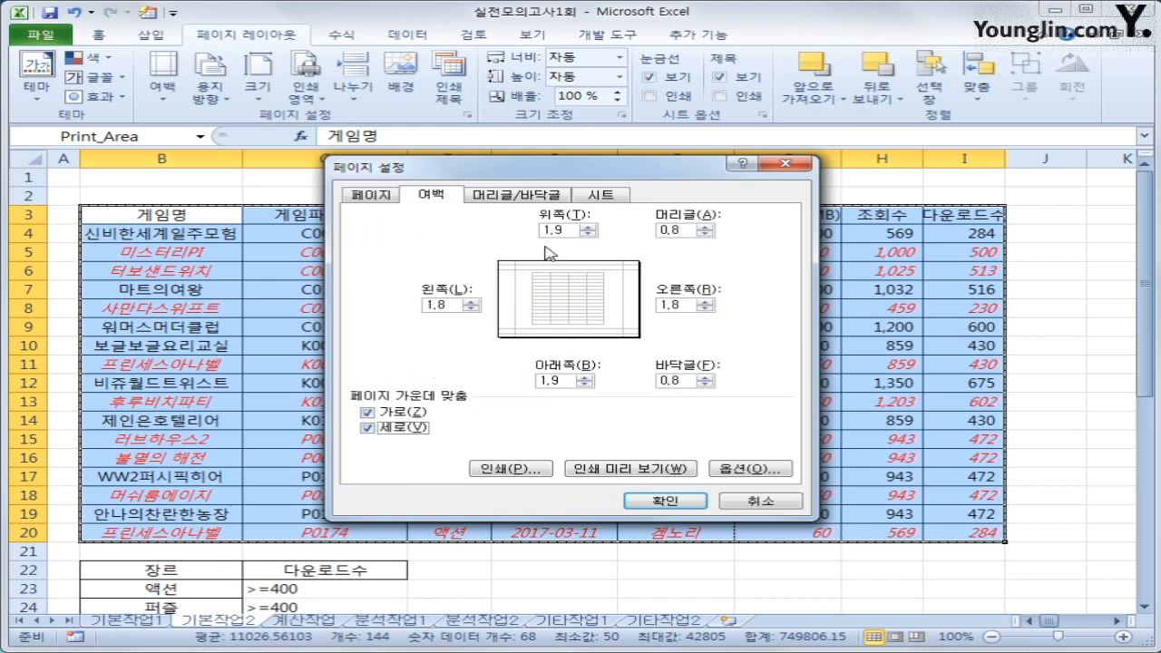
Add a custom footer reading 총 &[전체 페이지 수] 페이지 in the centre section
click(540, 197)
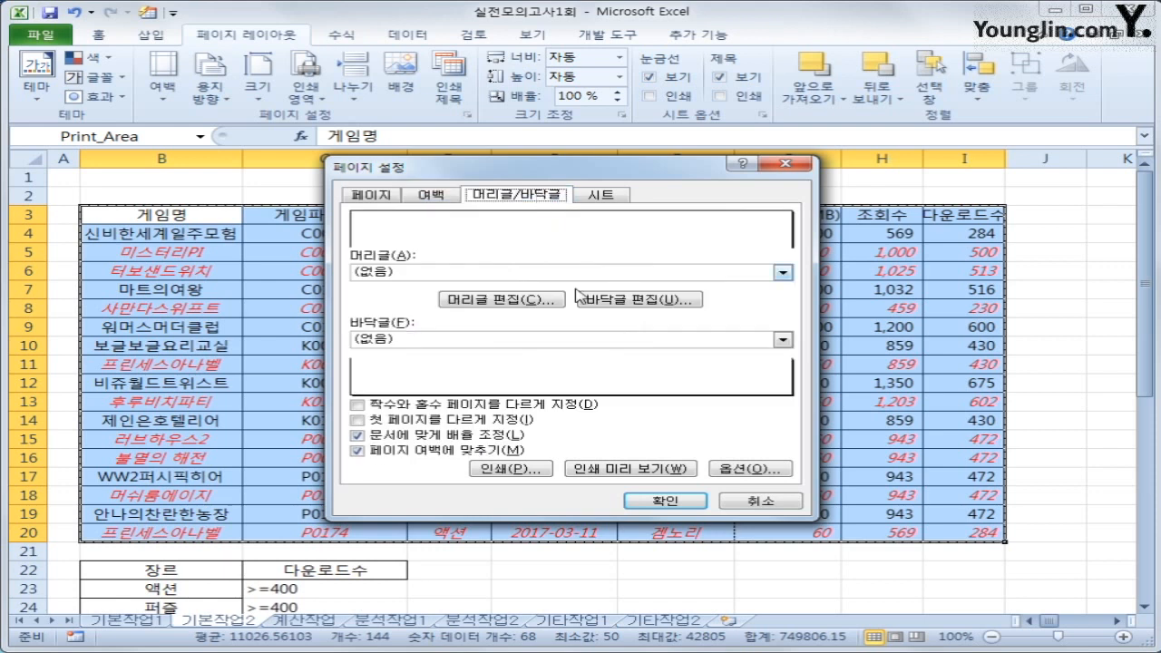
click(623, 301)
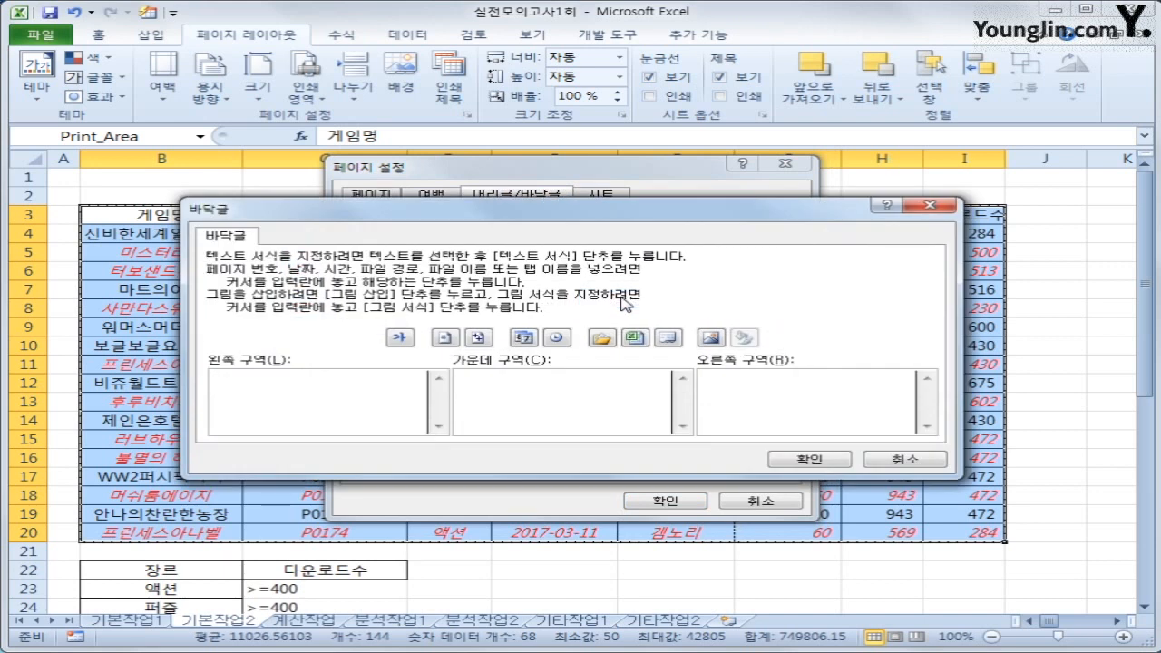
click(572, 399)
text(총)
click(478, 338)
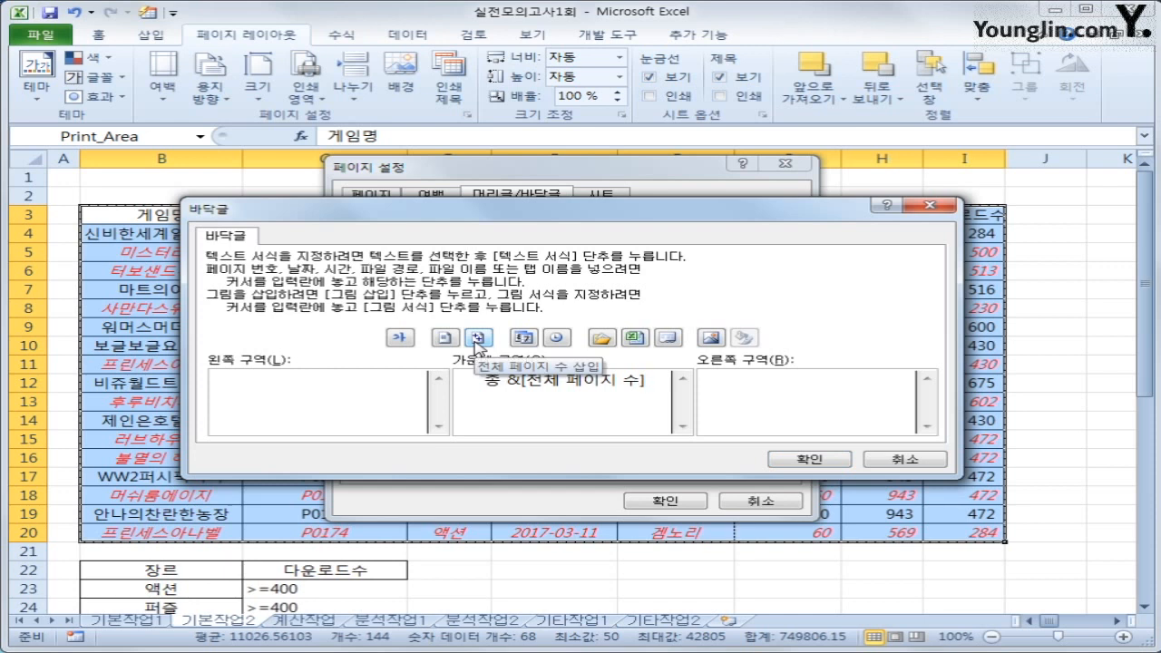
text(페이지)
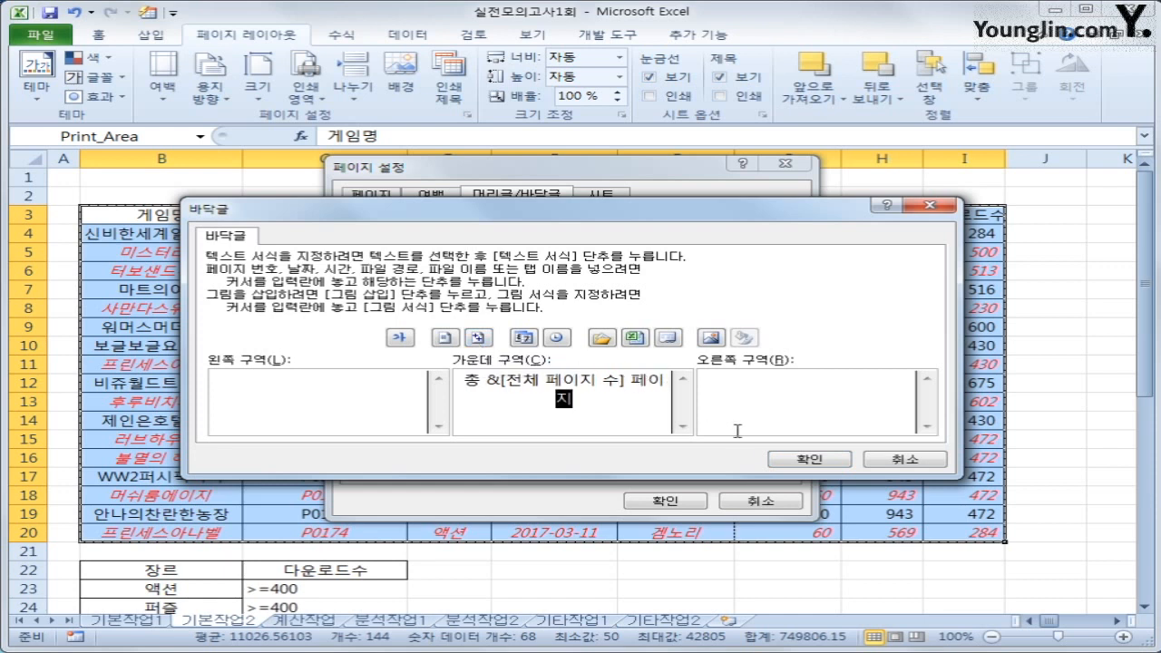
click(800, 460)
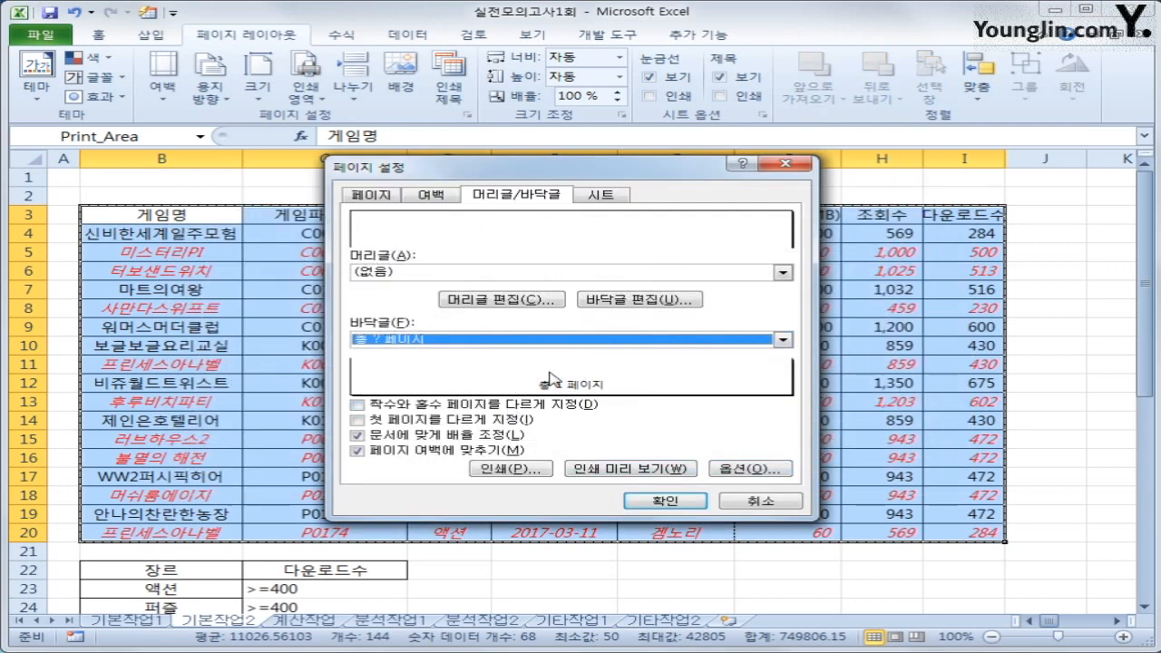
Preview the printed page to check its layout and footer, and return to the 기본작업2 sheet
click(633, 471)
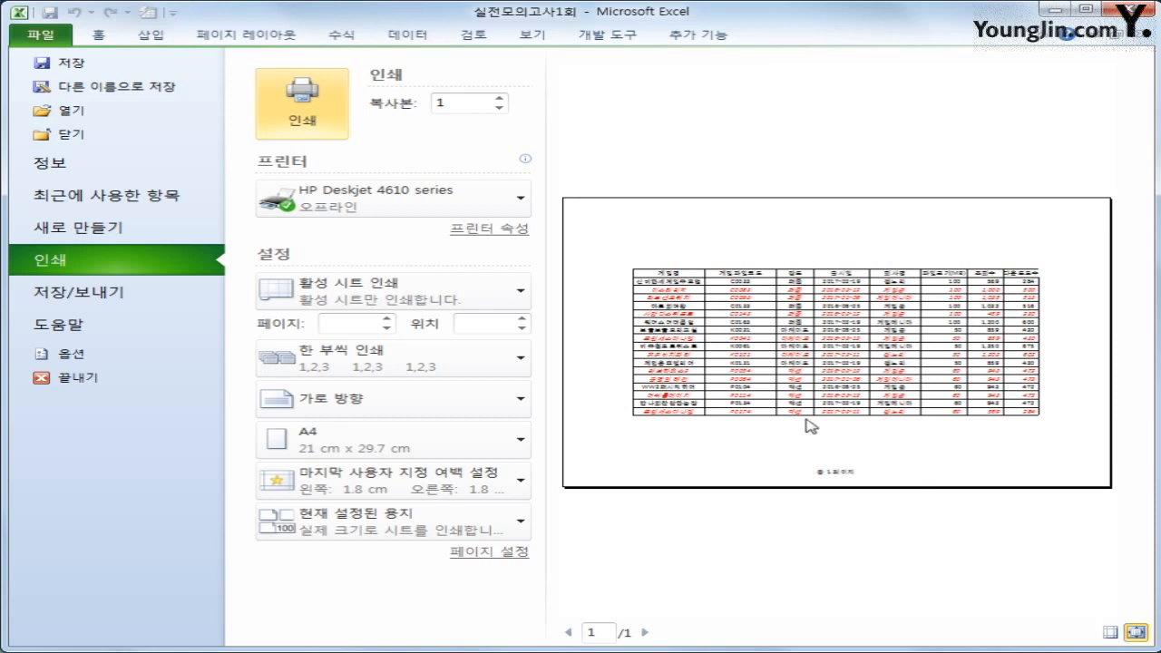
click(245, 34)
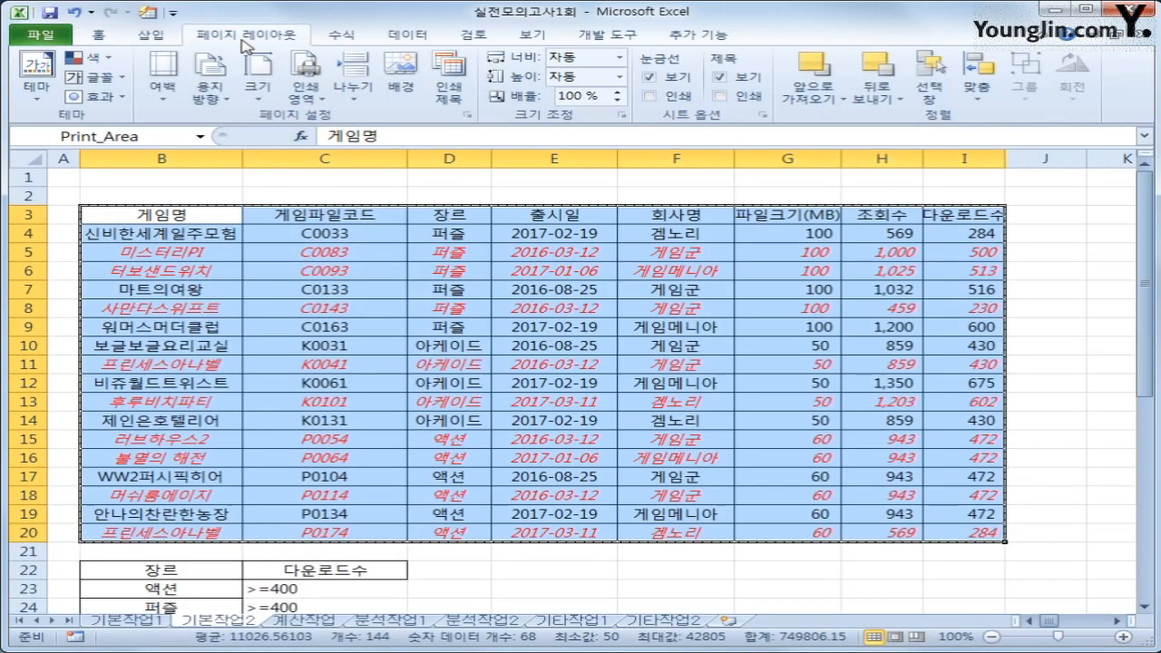
click(201, 217)
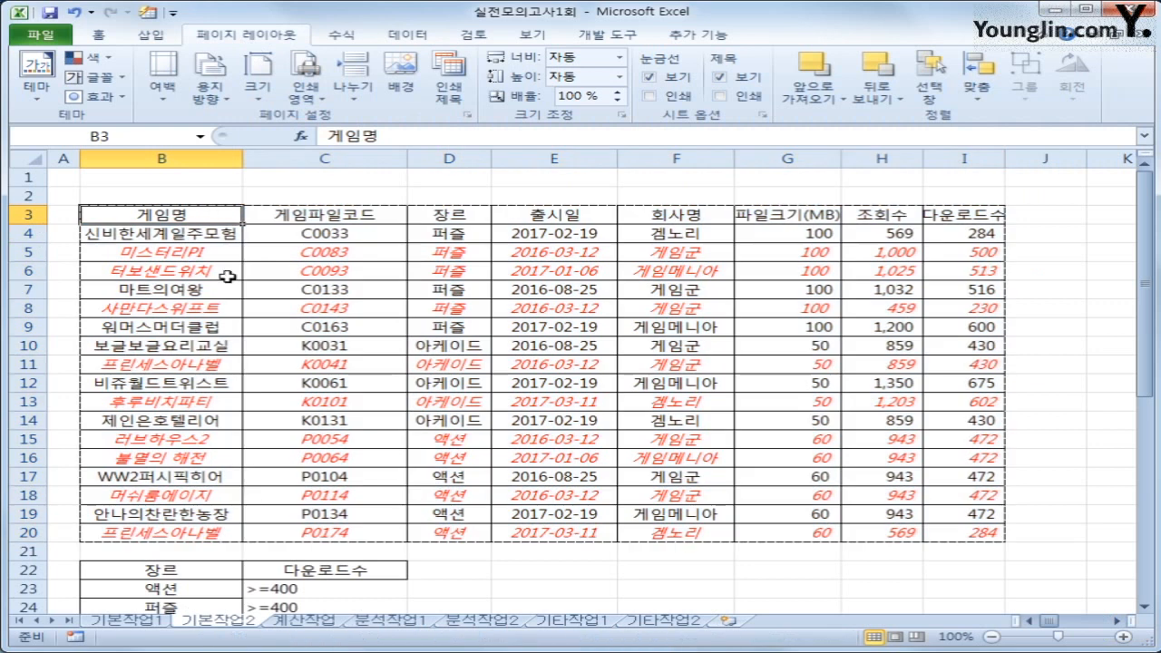
On the 계산작업 sheet, begin an IF formula in C4 whose AND test starts with LEFT(A4,1)="A"
click(300, 624)
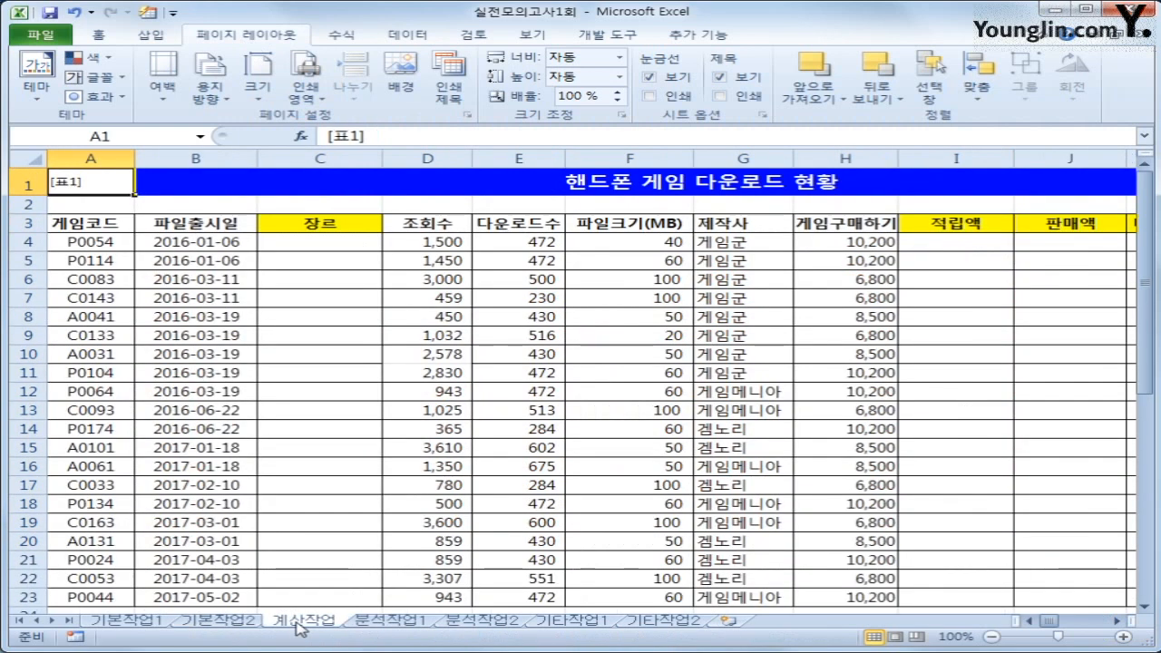
click(328, 246)
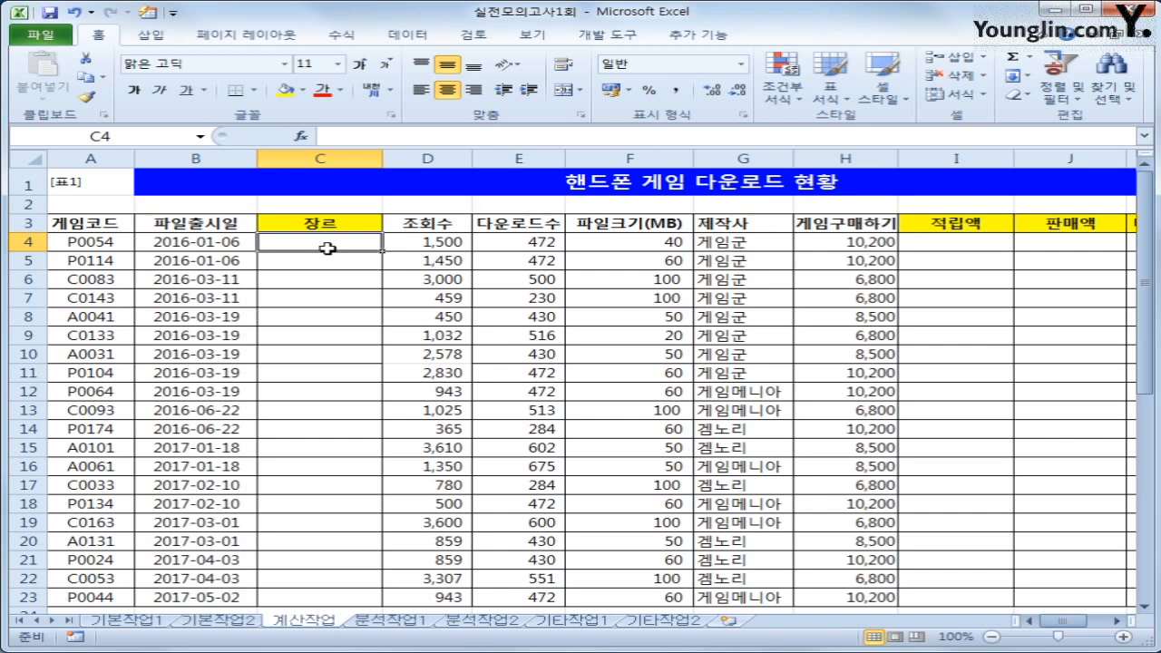
text(=if()
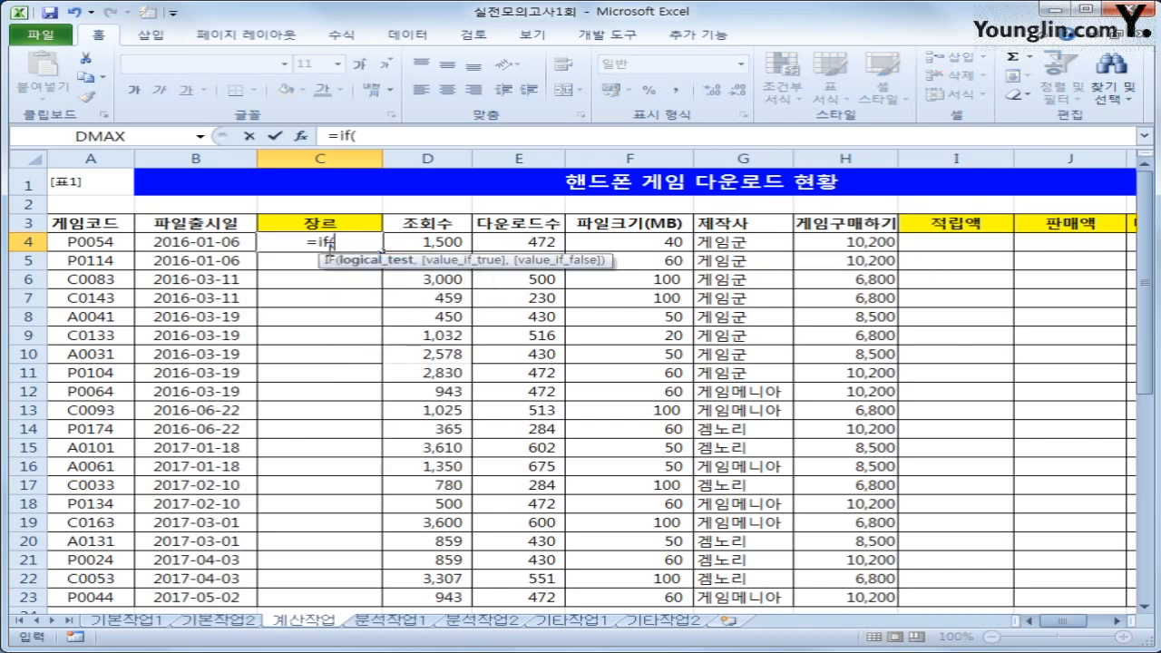
text(and()
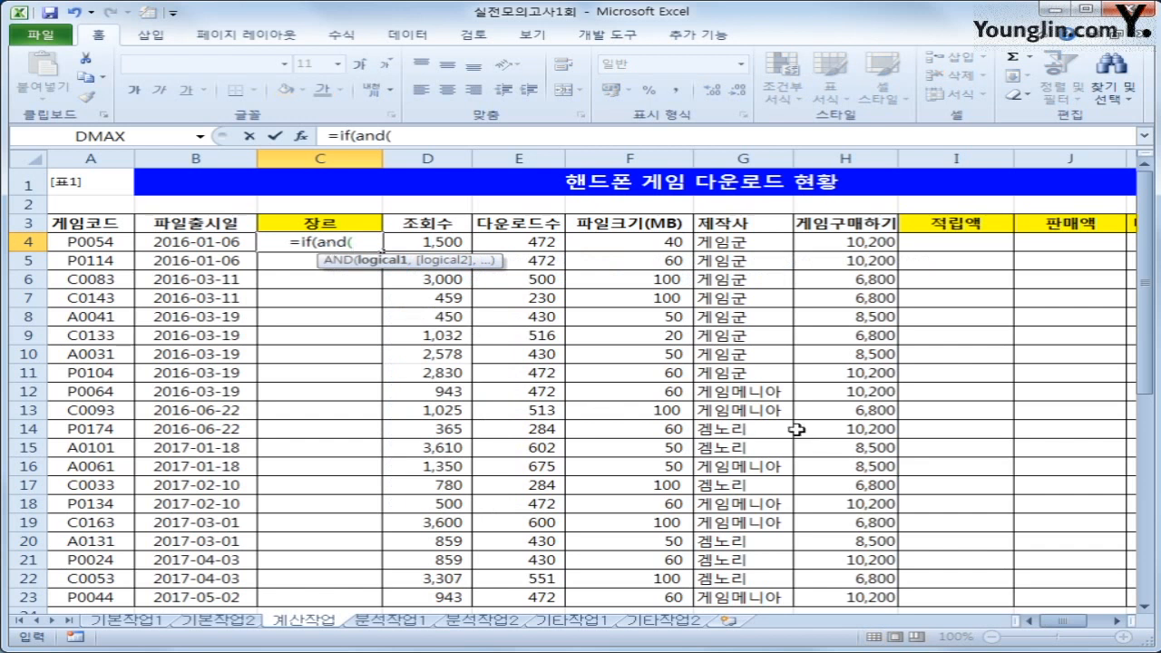
text(left)
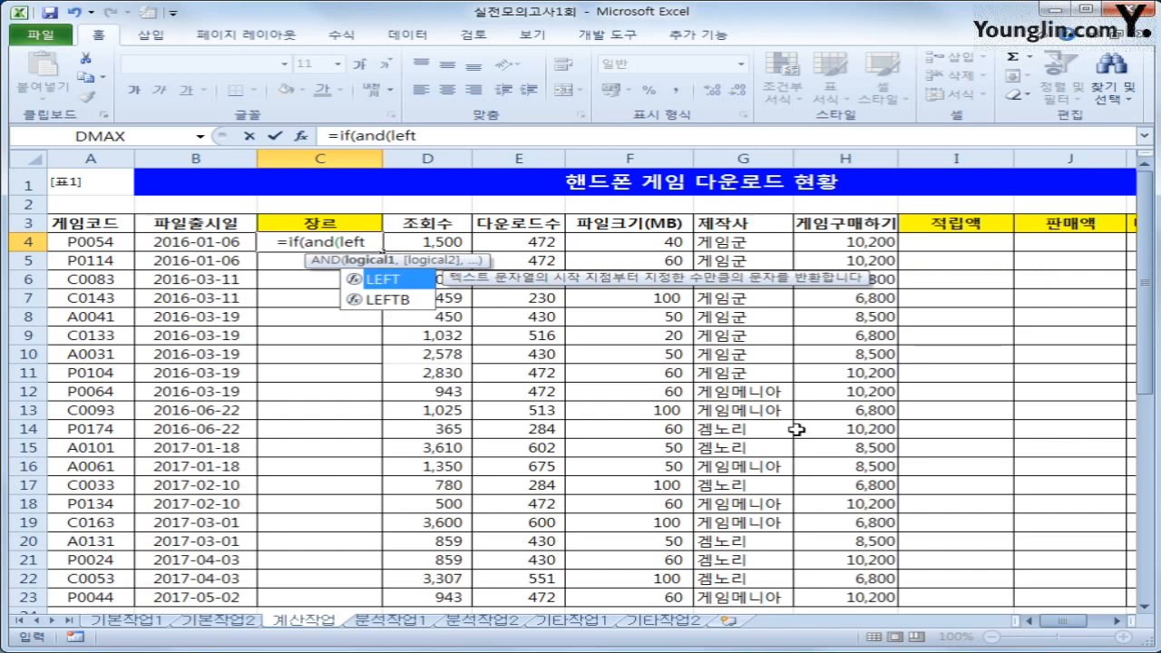
key(Tab)
key(Left)
key(Left)
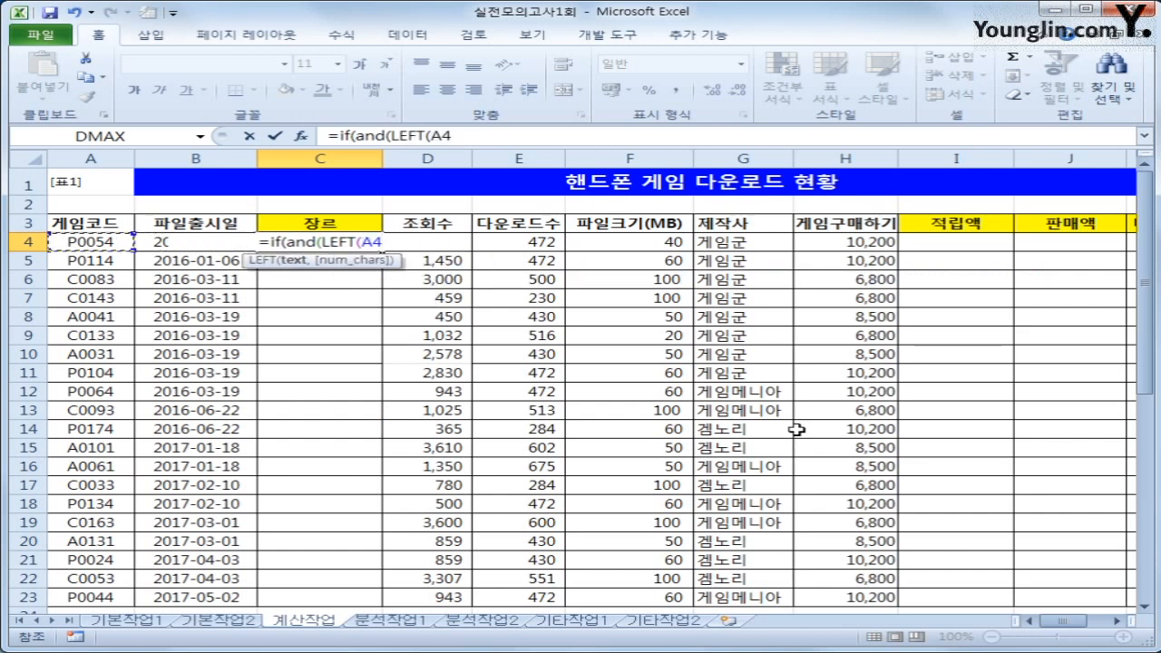
text(,1))
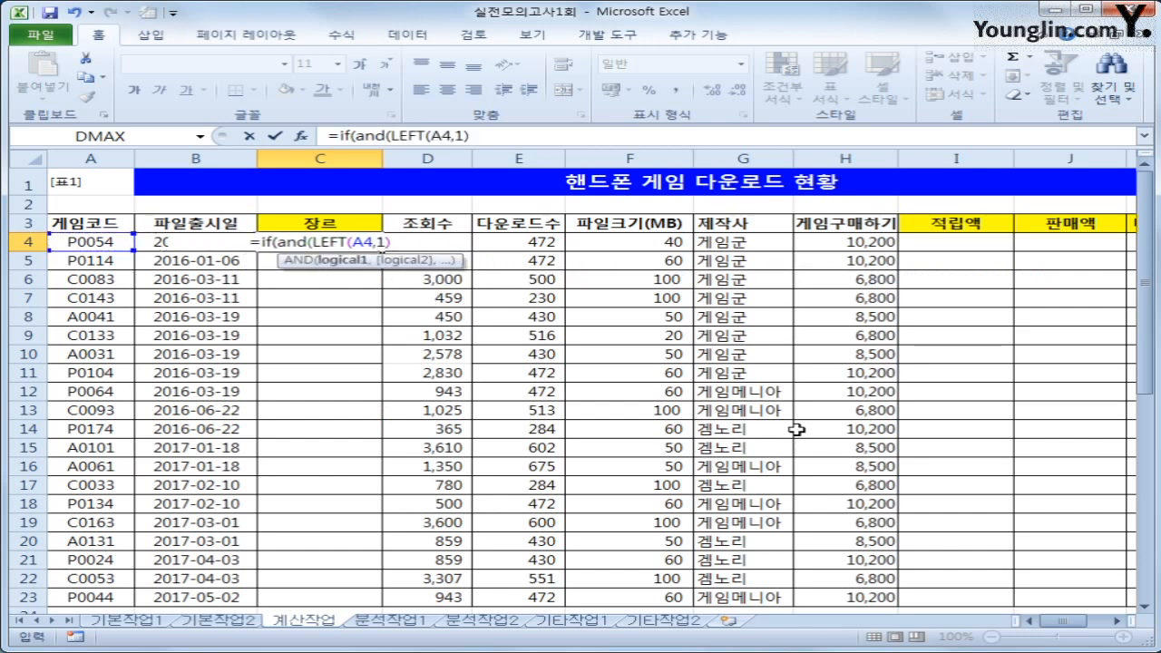
text(=)
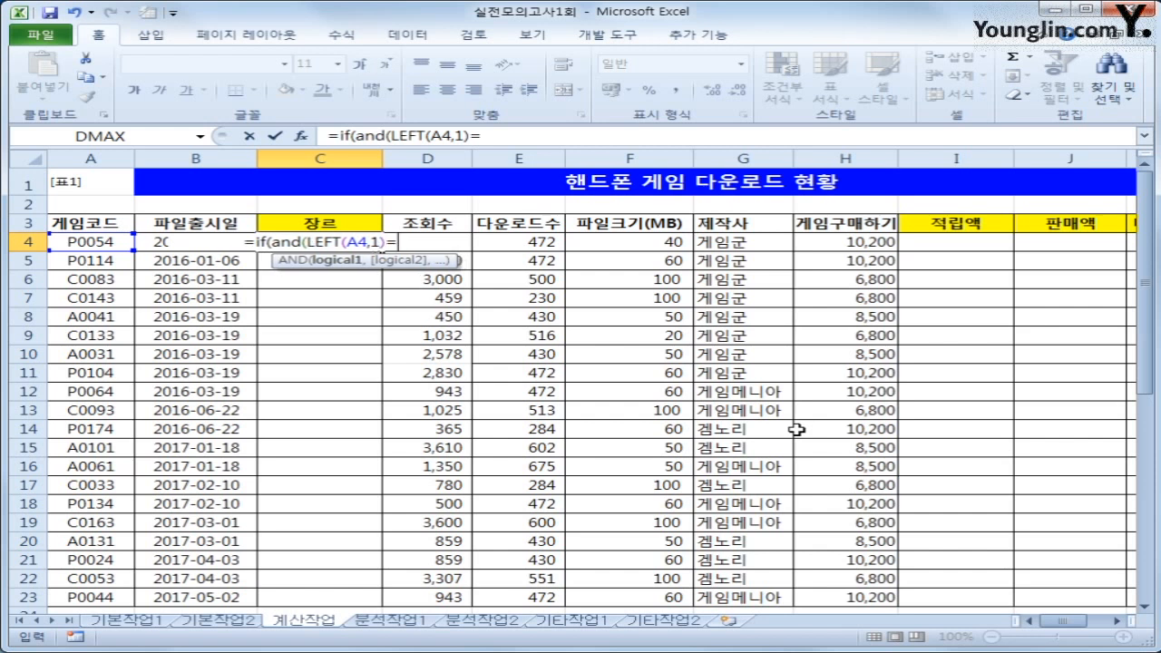
text("A",)
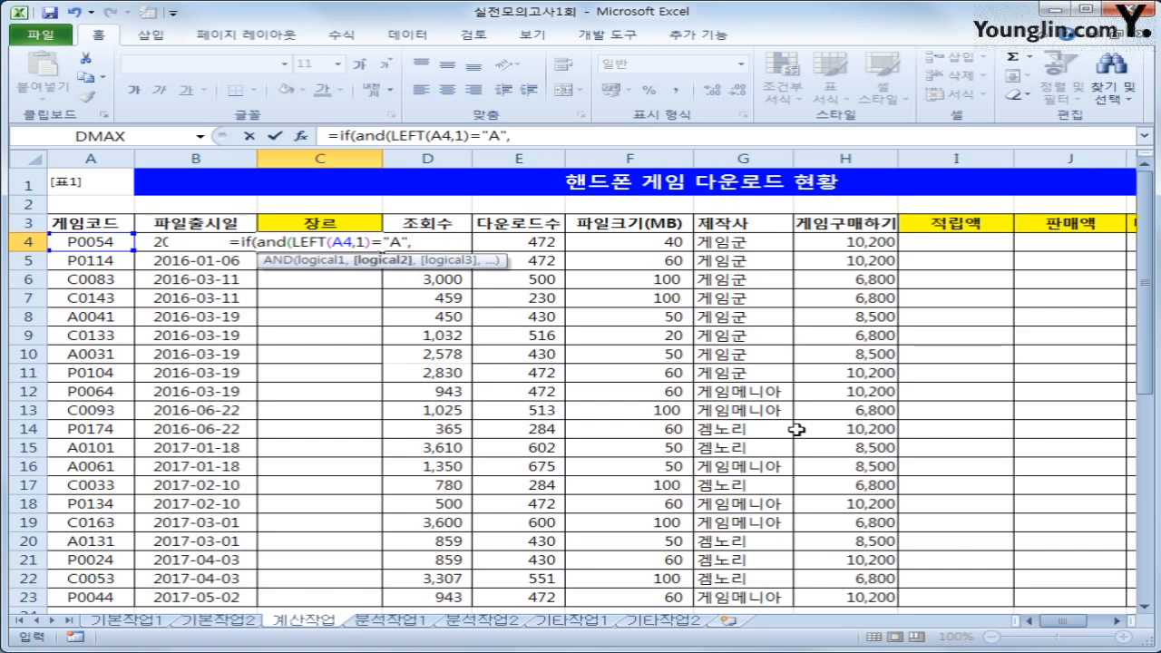
Add RIGHT(A4,1)="1" as the second AND condition in the C4 formula and close the AND function
text(right(B4)
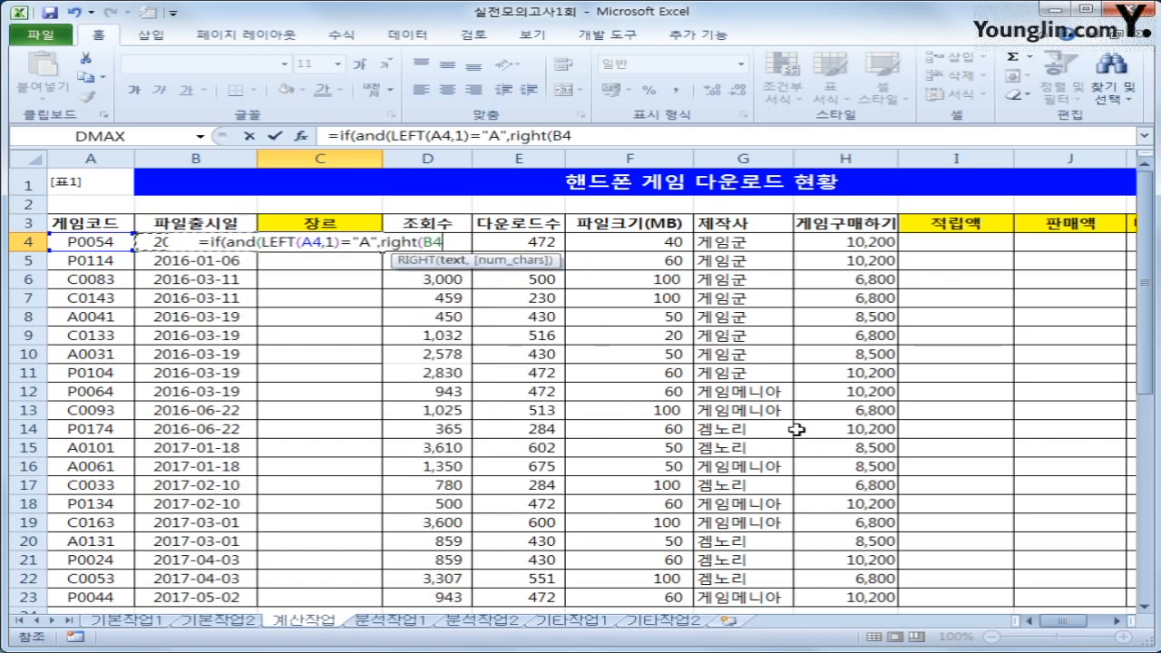
key(Left)
text(,1))
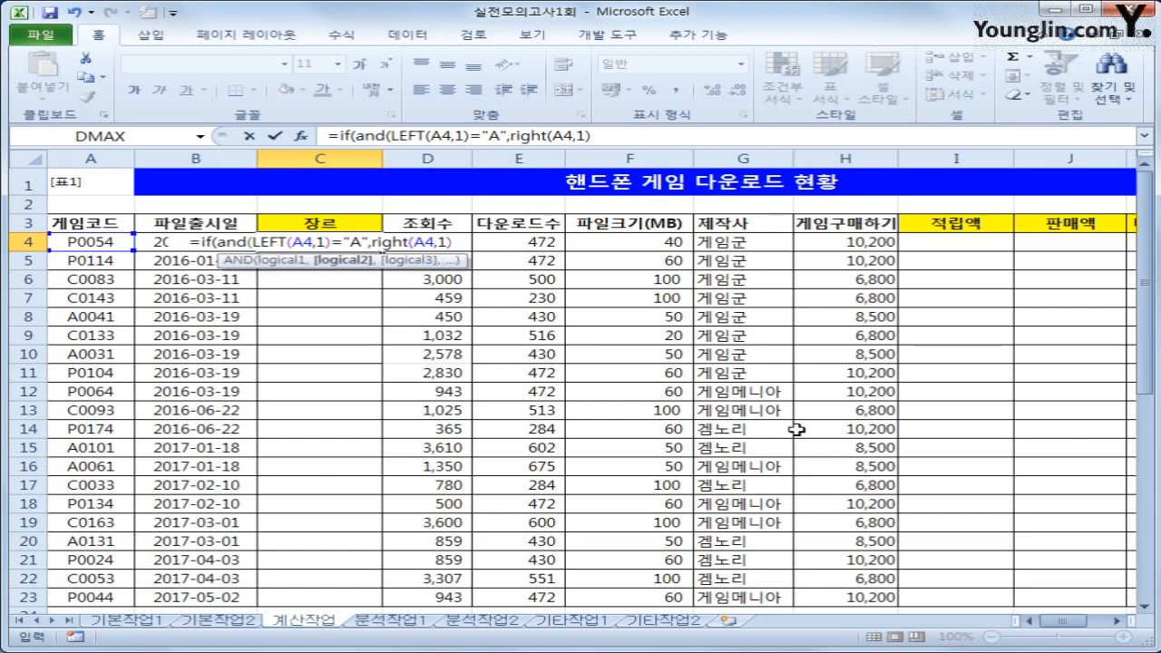
text(=1)
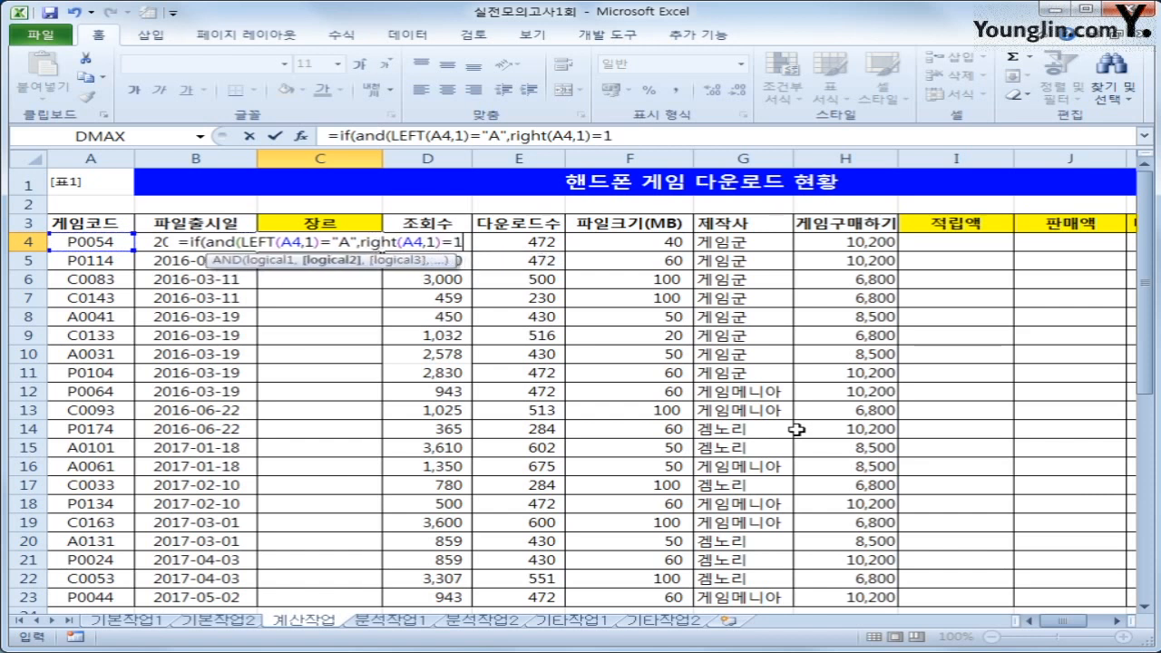
key(BackSpace)
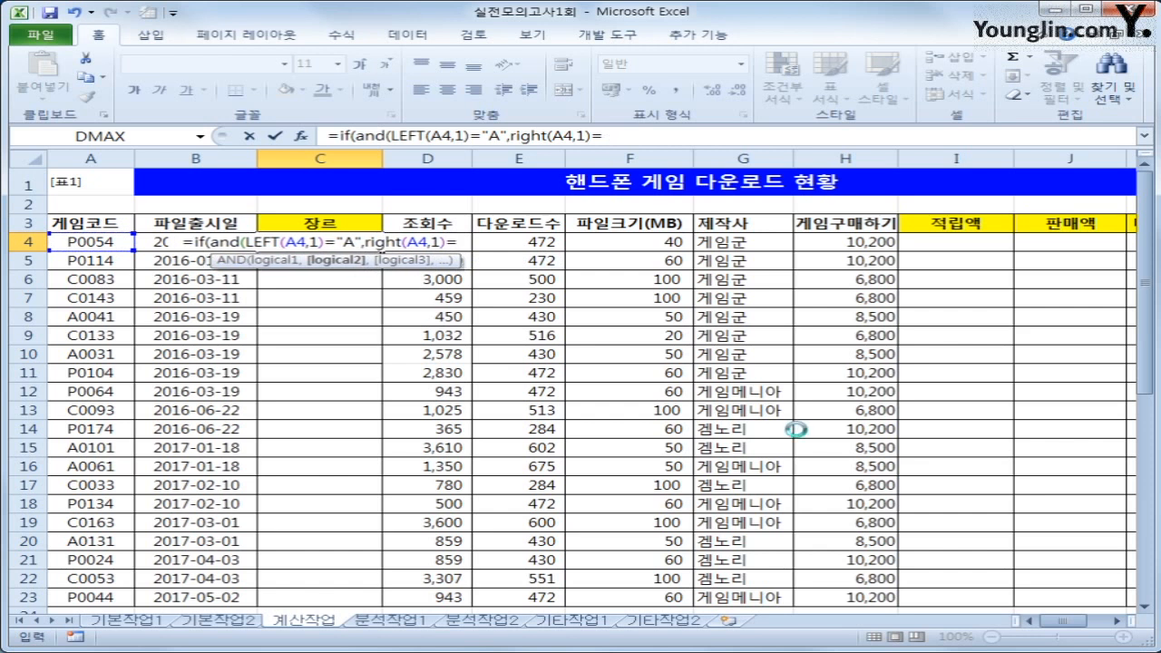
key(Return)
key(Return)
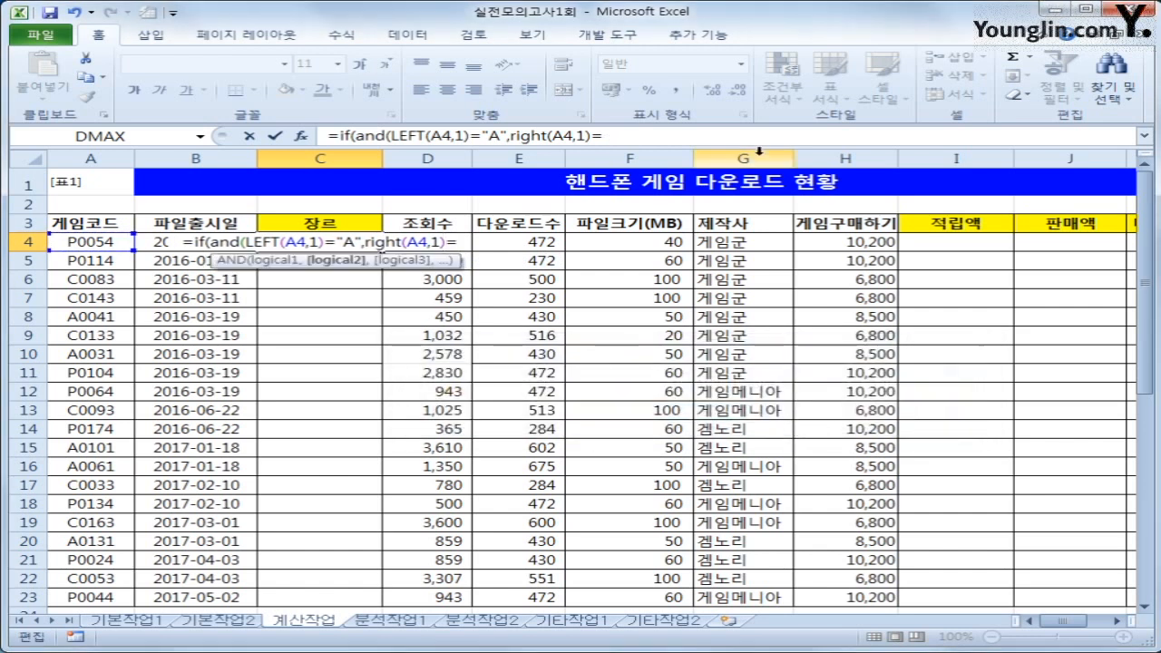
click(679, 138)
text("1)
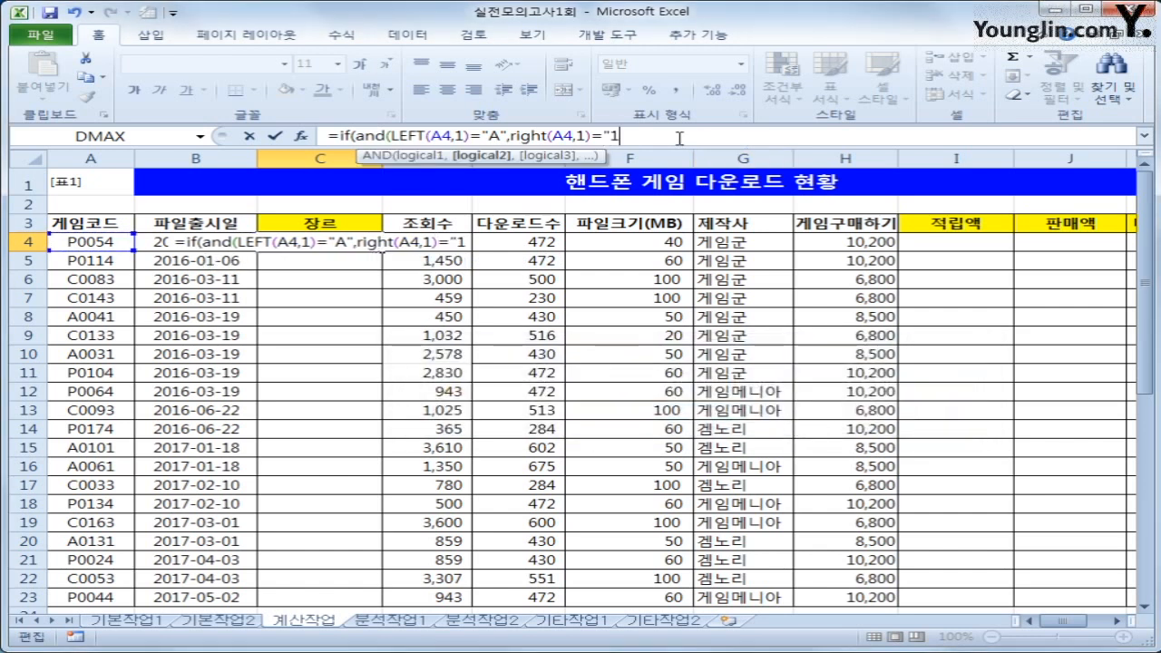
text("))
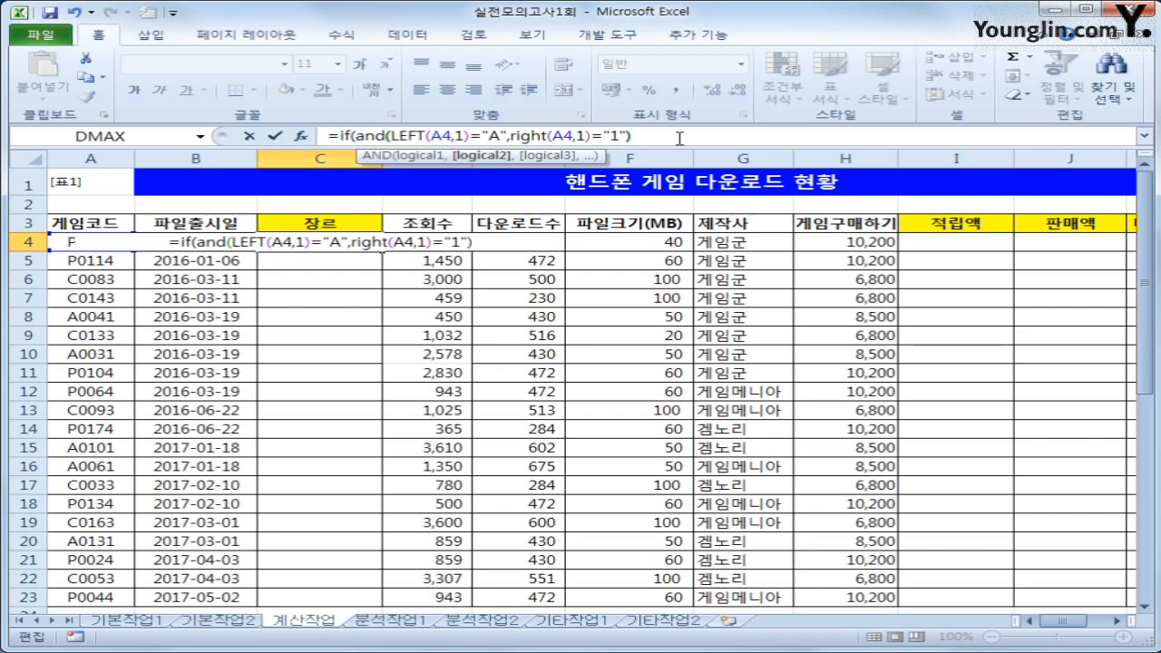
Give the IF formula in C4 the value "액션" for when both conditions are true
text(,)
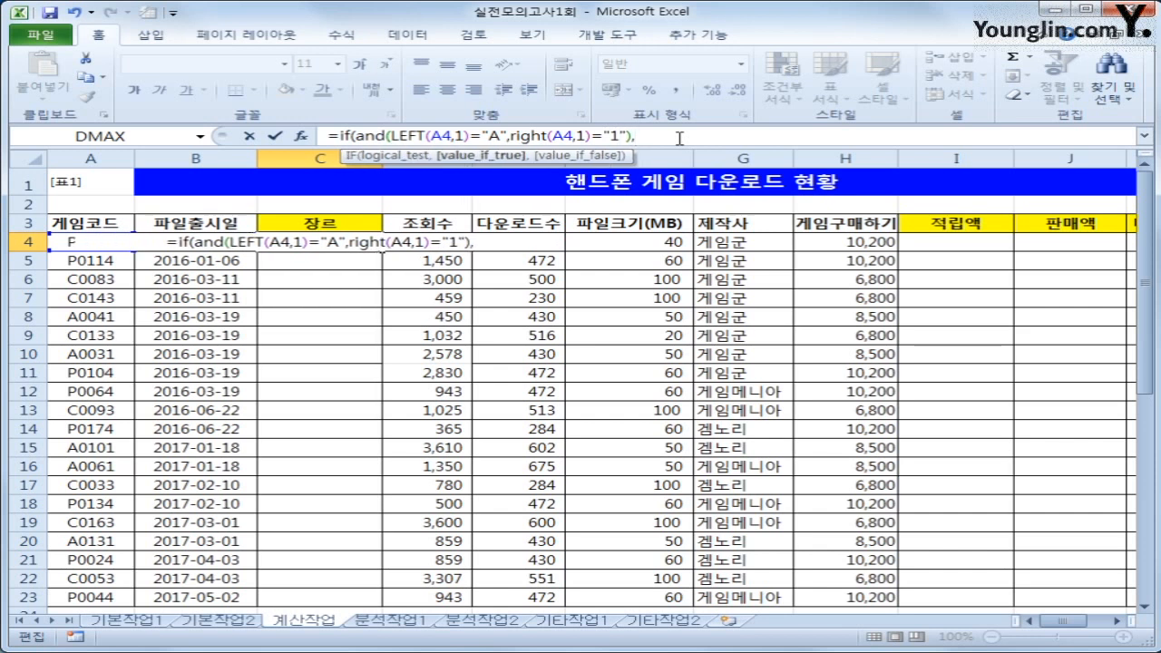
text(")
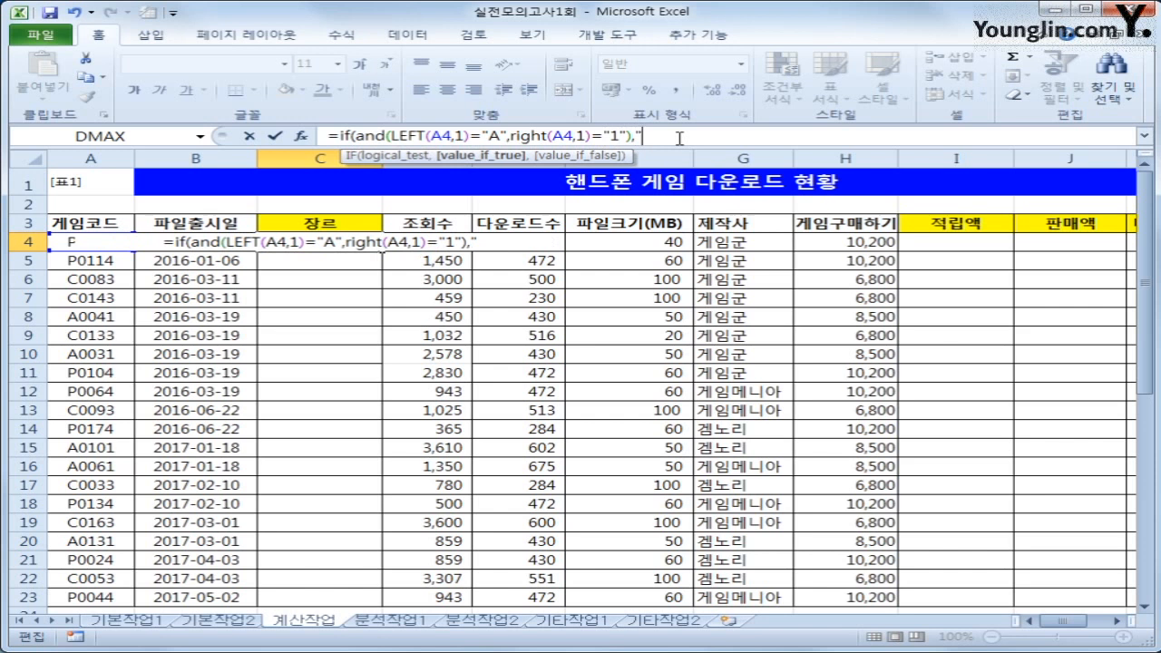
text(액션)
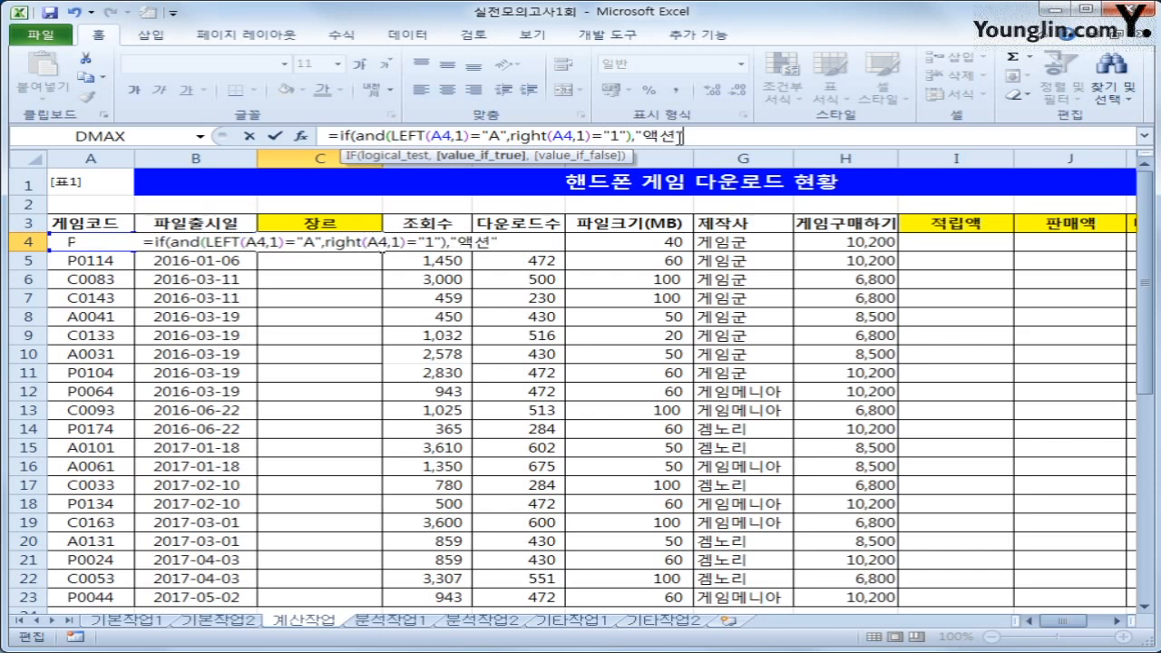
text(",)
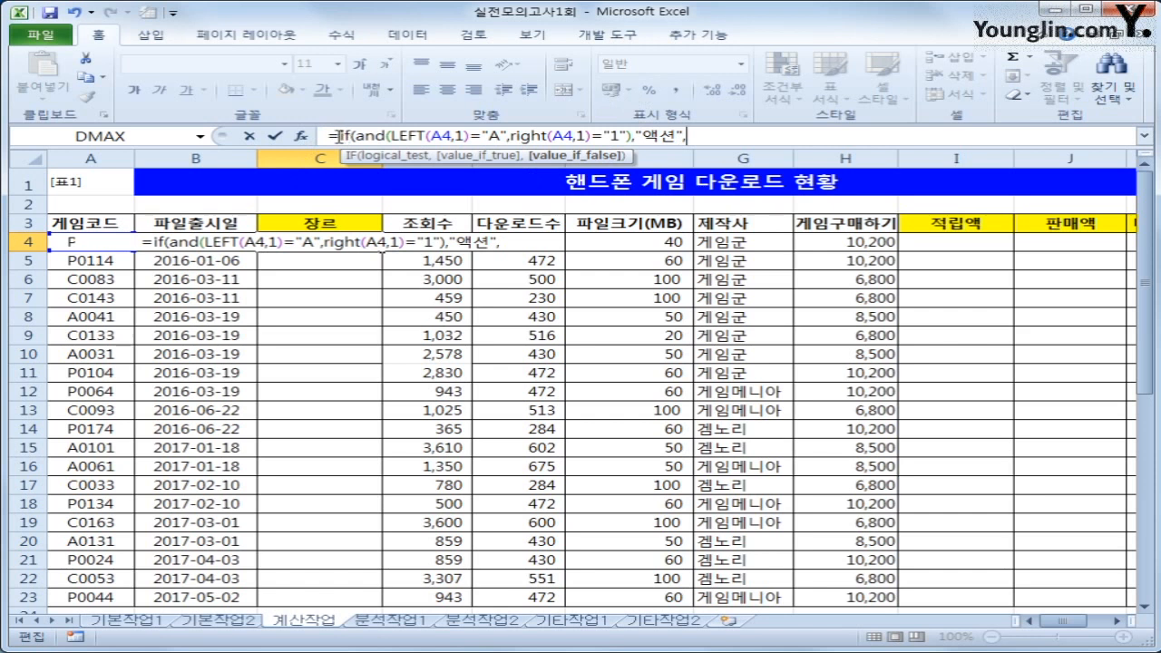
Nest a copy of the IF clause as the false argument, testing for "P" and "4" and returning "퍼즐"
drag(328, 135, 709, 137)
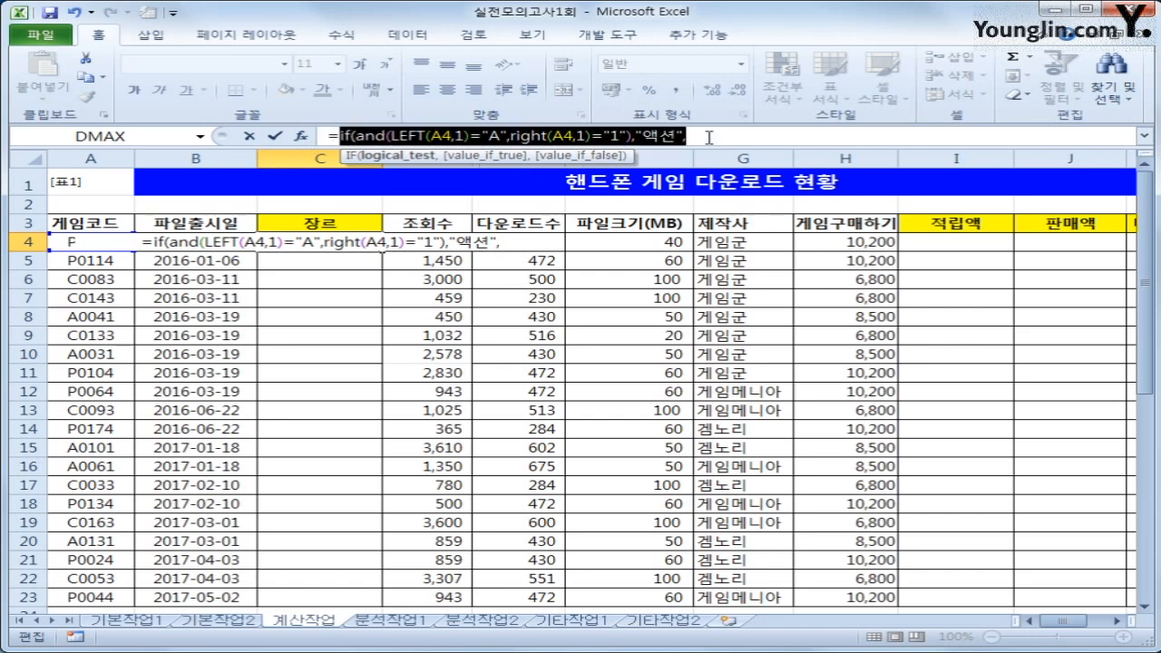
key(ctrl+c)
click(708, 136)
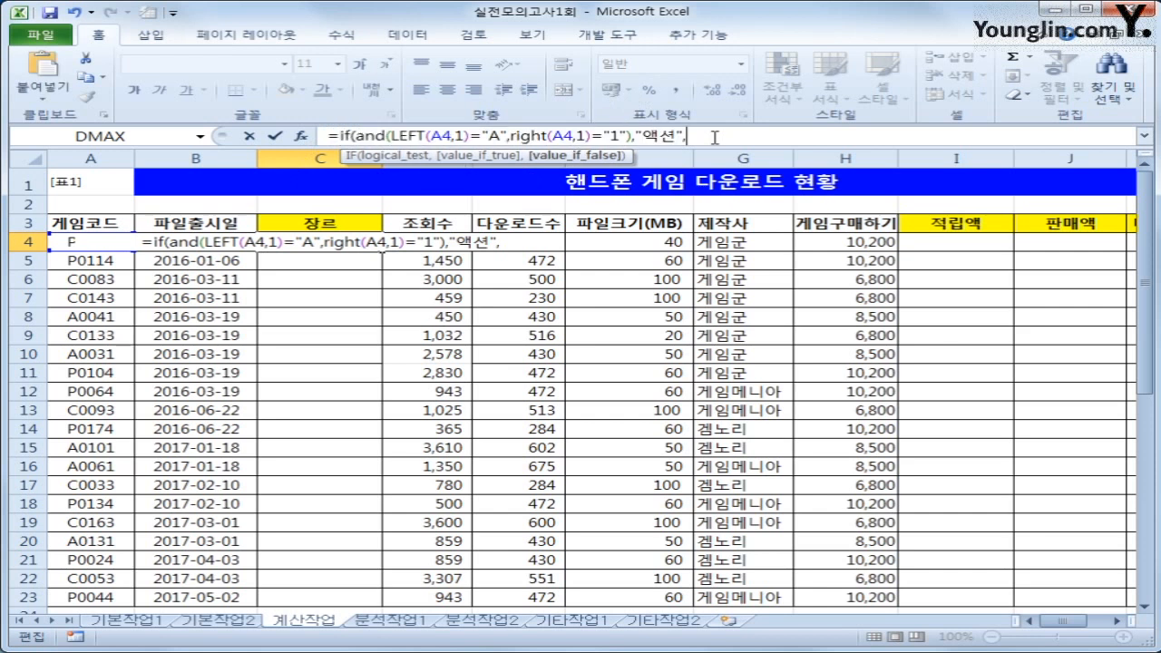
key(ctrl+v)
double_click(843, 135)
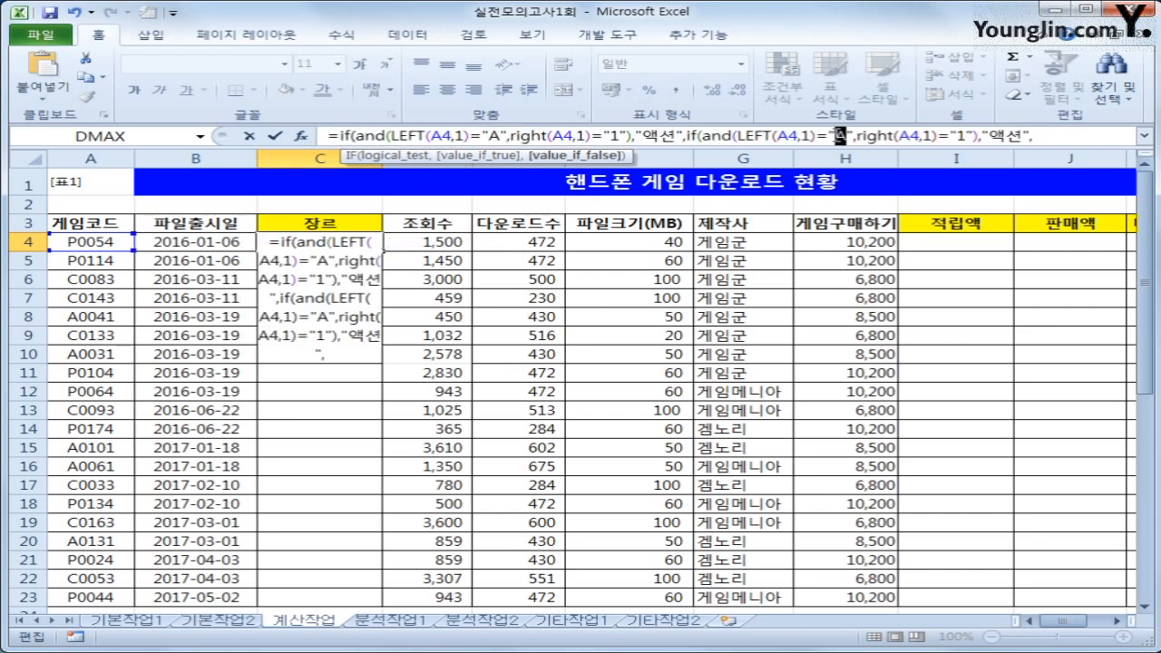
text(P)
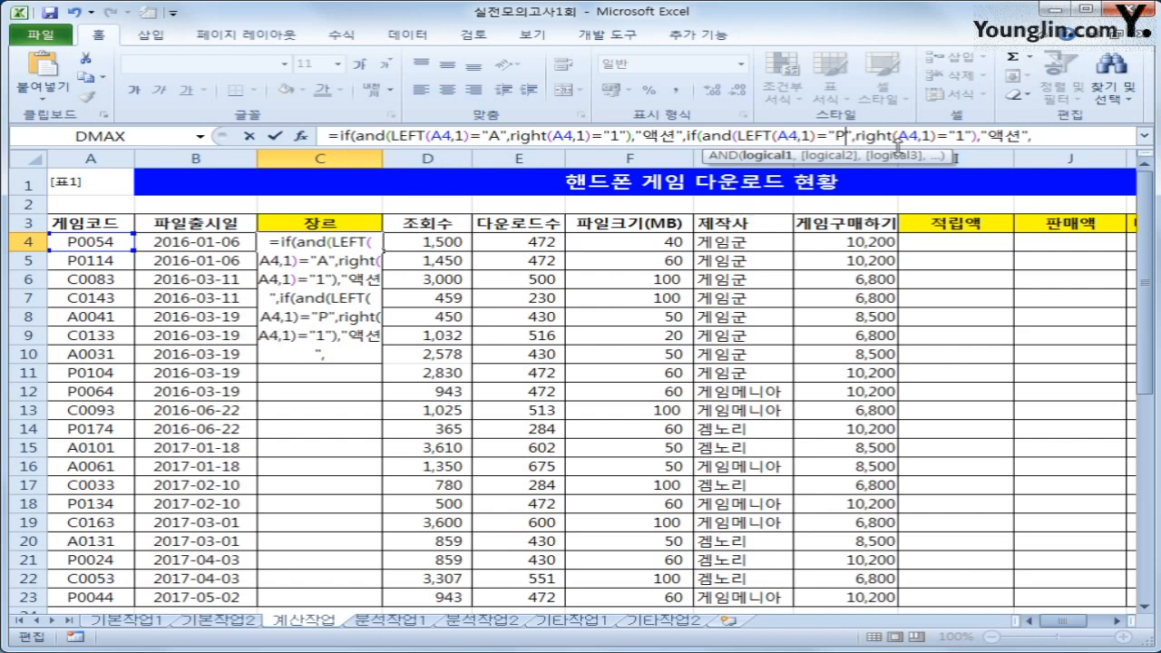
double_click(959, 136)
text(4)
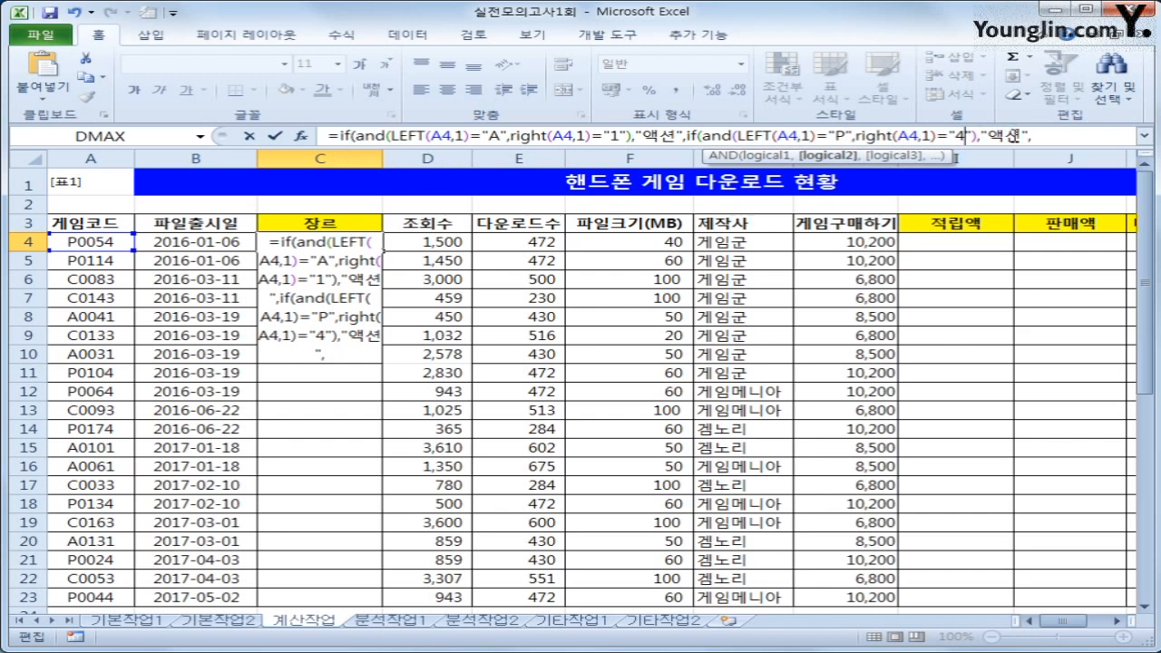
double_click(994, 136)
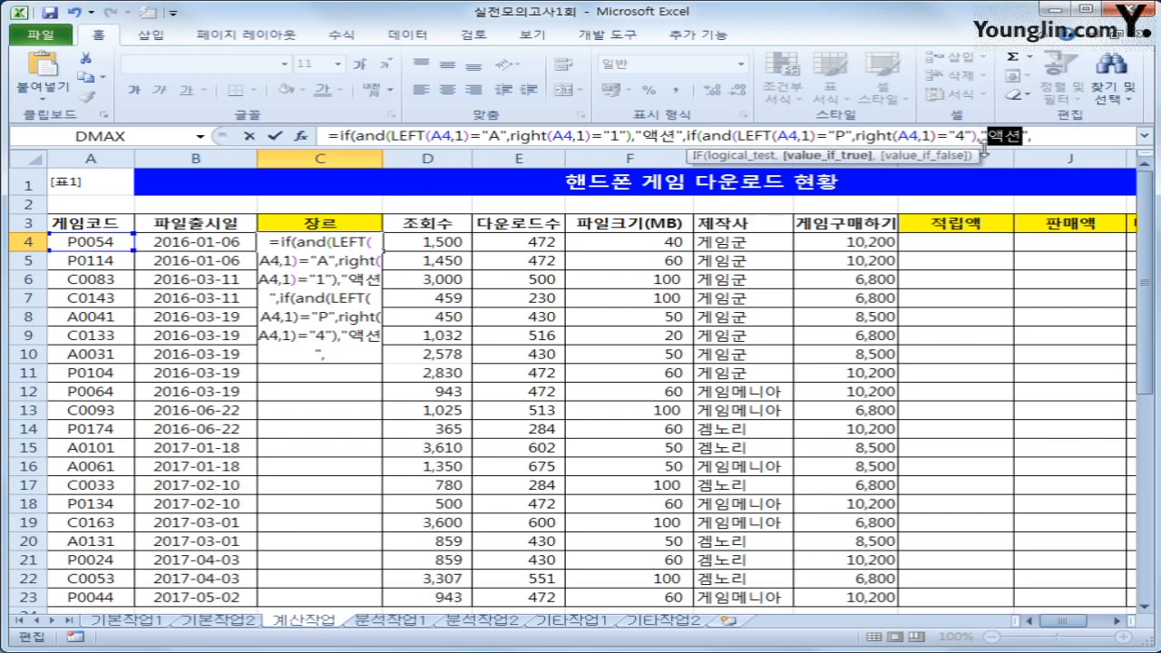
text(v)
key(BackSpace)
text(퍼즐)
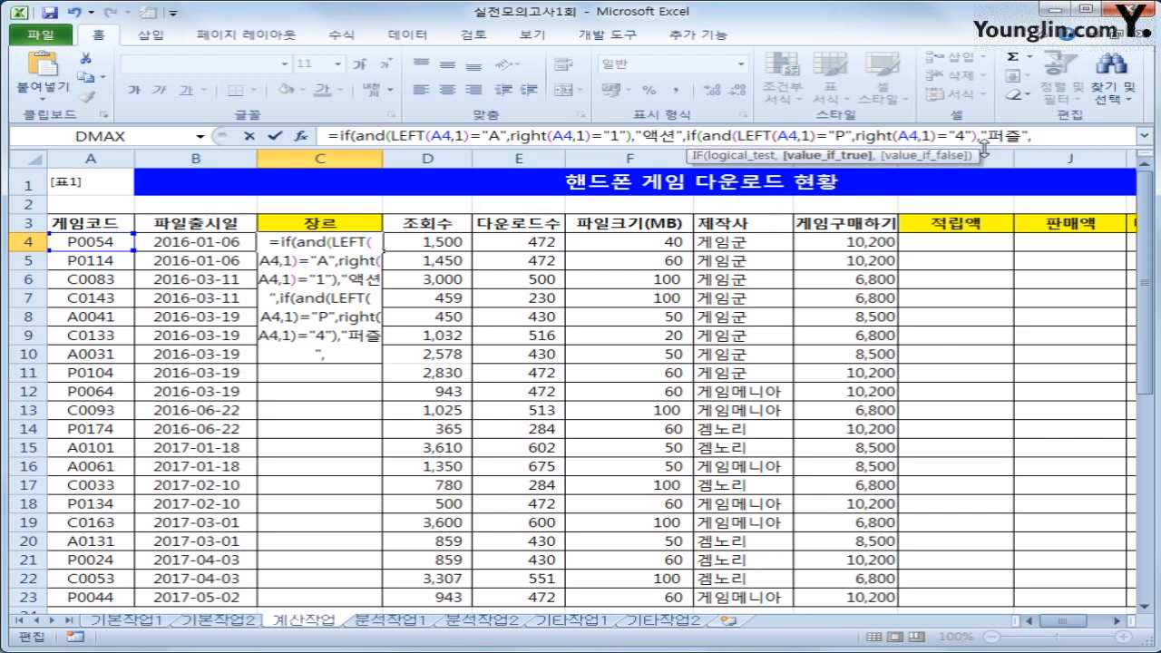
Set "아케이드" as the nested IF's false value, close both IF functions and enter the formula in C4
key(Right)
text(,"아)
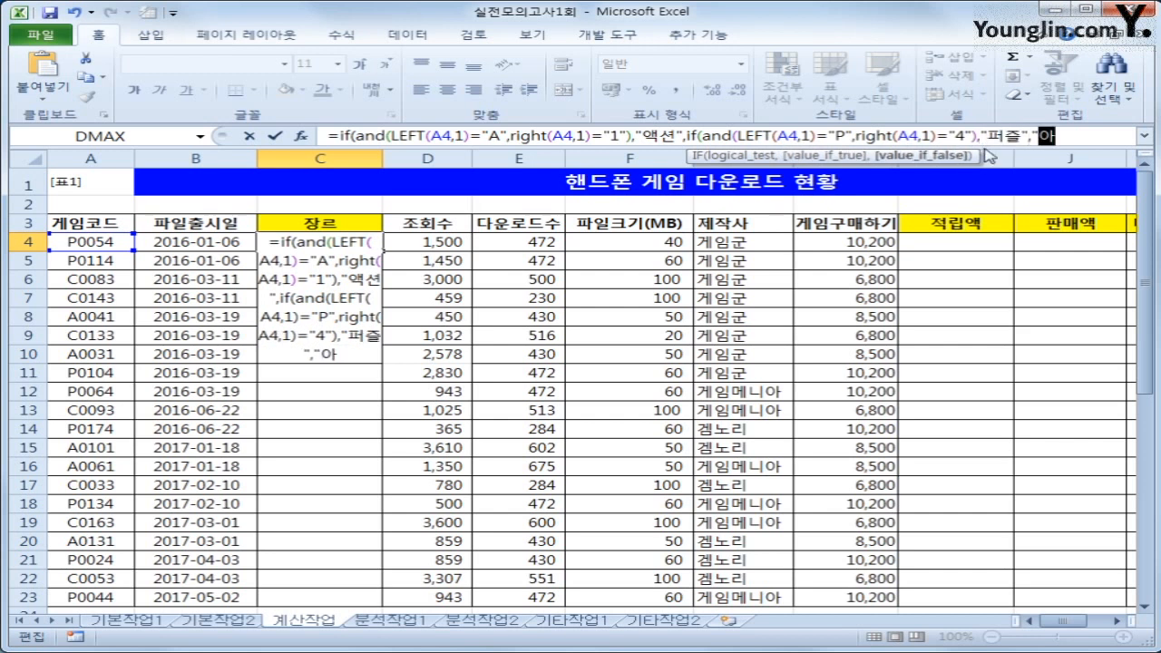
text(케이드")
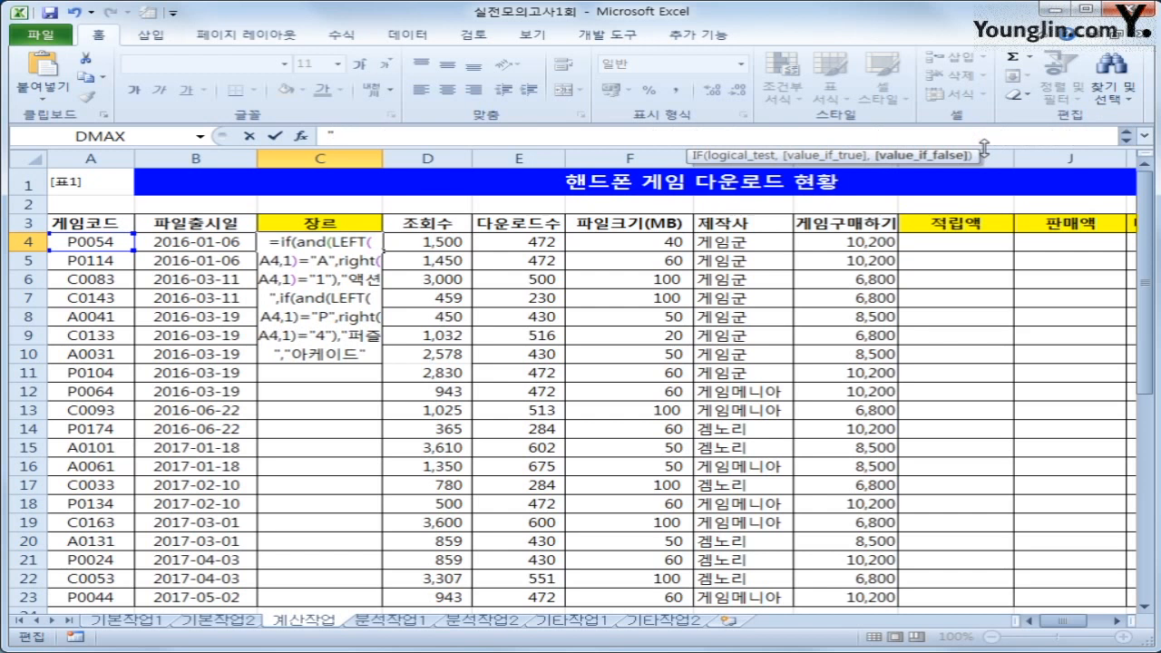
click(1145, 135)
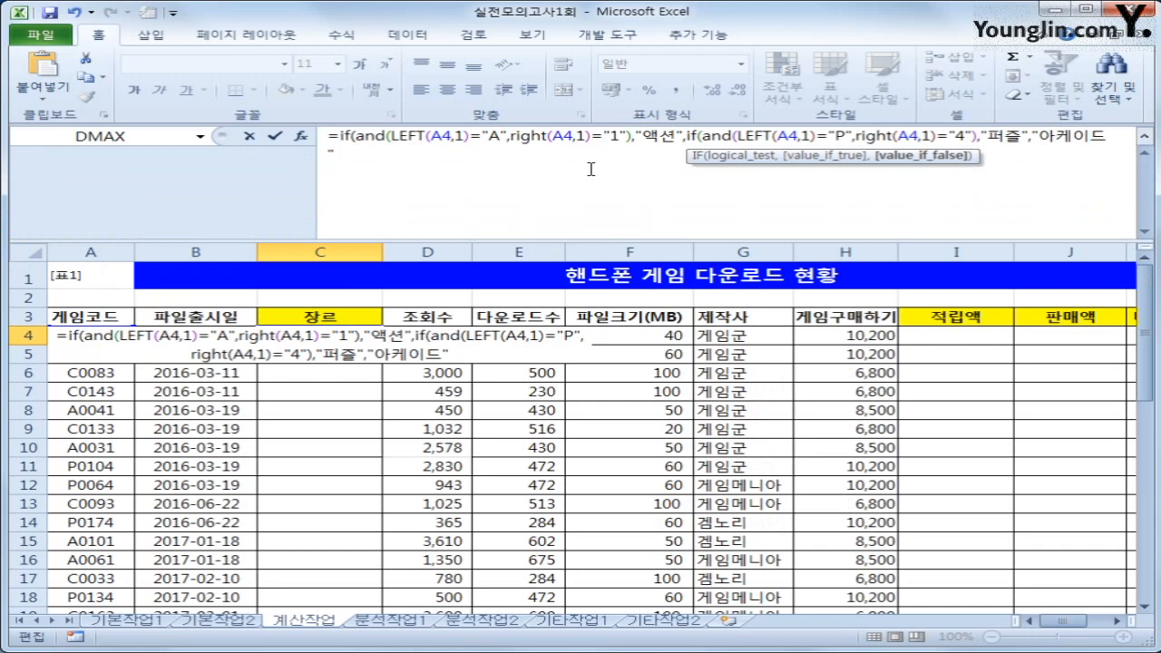
text(")))
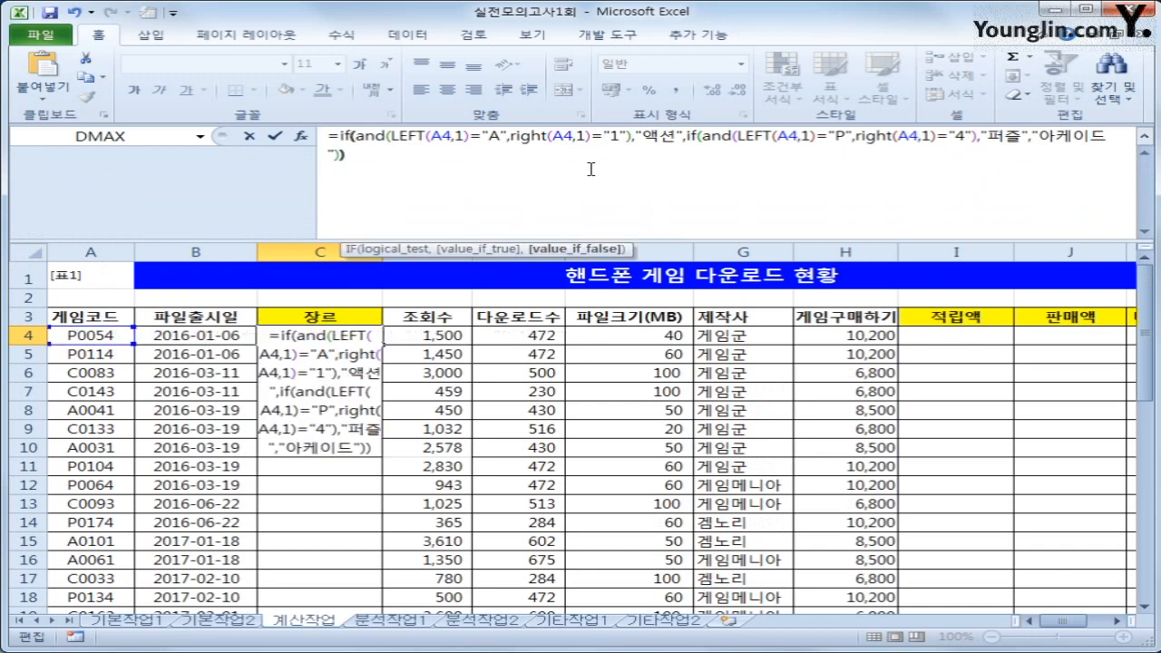
key(Return)
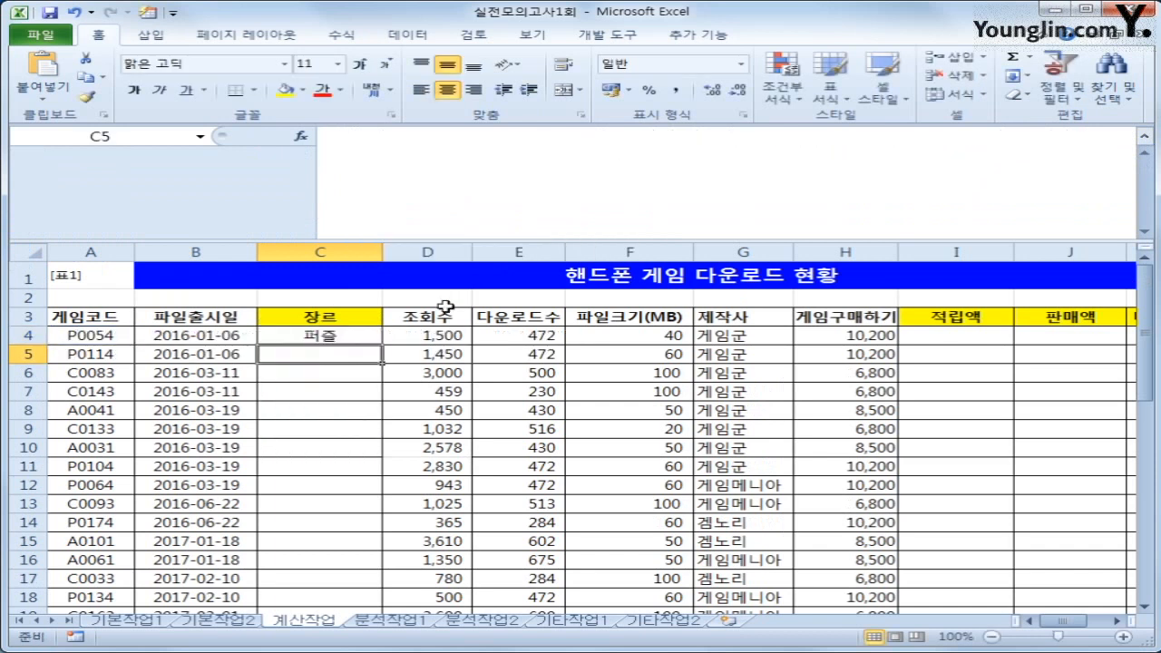
Fill the C4 formula down the 장르 column through C23 and collapse the expanded formula bar
click(345, 338)
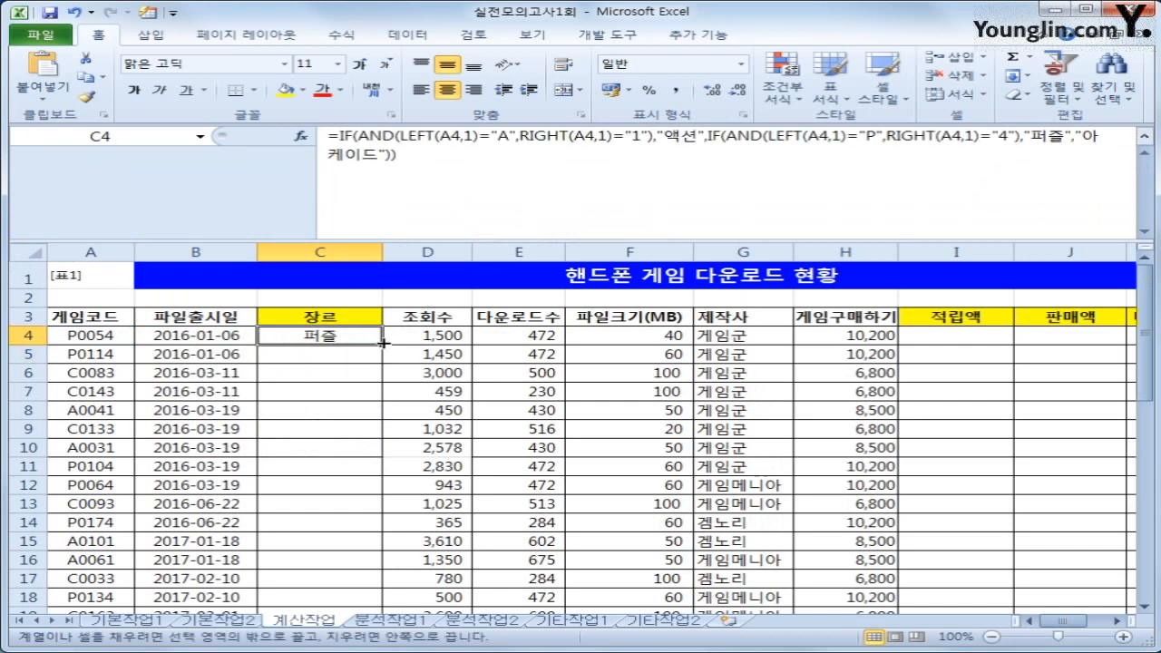
double_click(381, 345)
click(1147, 138)
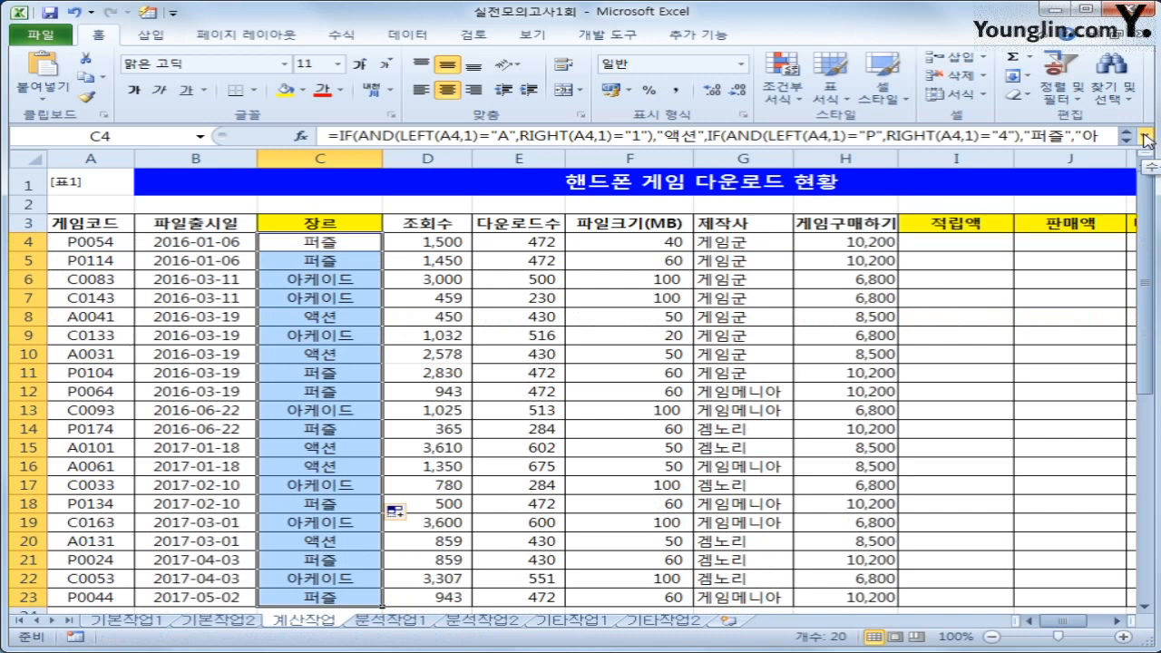
Start a SUMPRODUCT formula in I4, the first cell of the 적립액 column
click(992, 243)
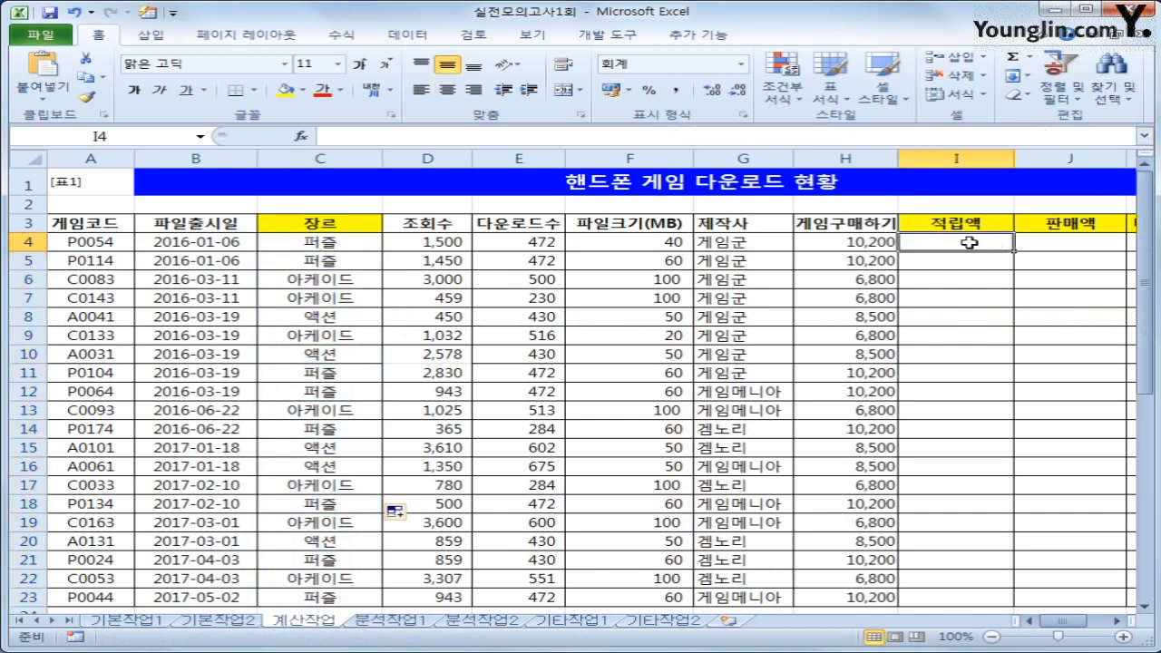
scroll(939, 240, down, 3)
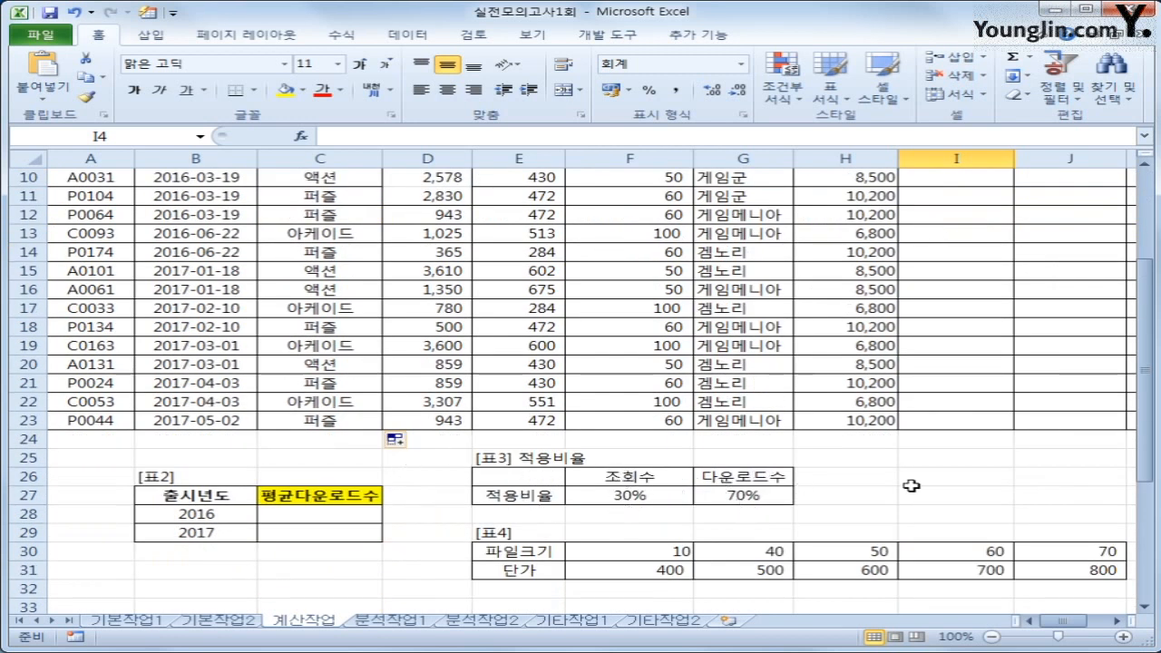
scroll(894, 469, up, 3)
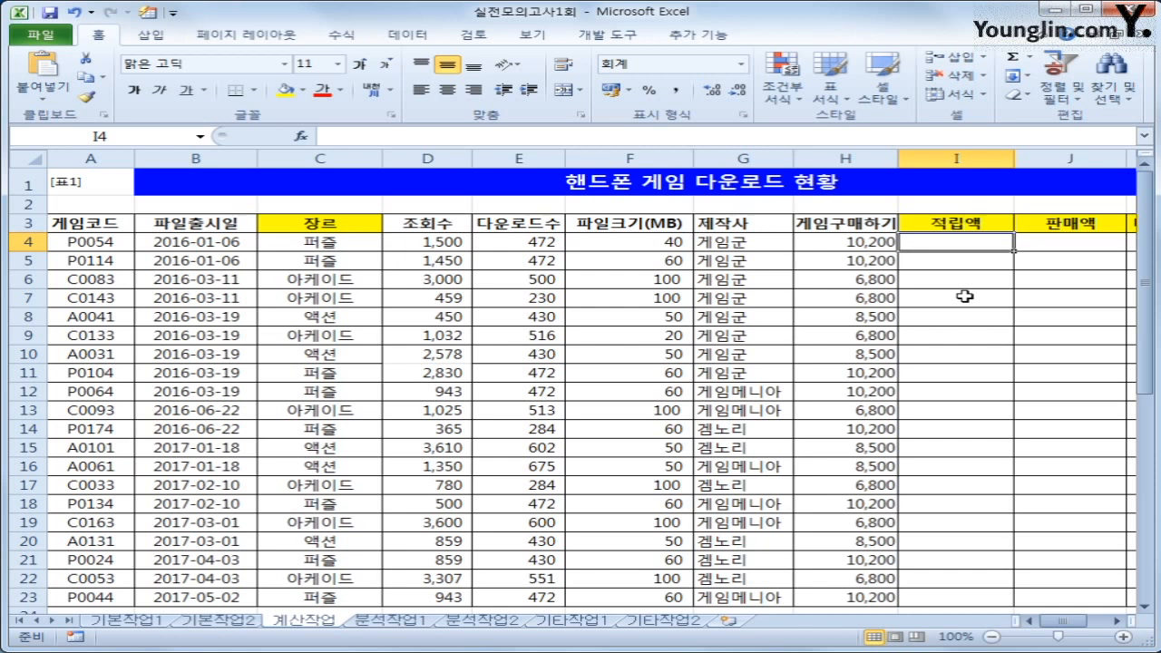
text(=)
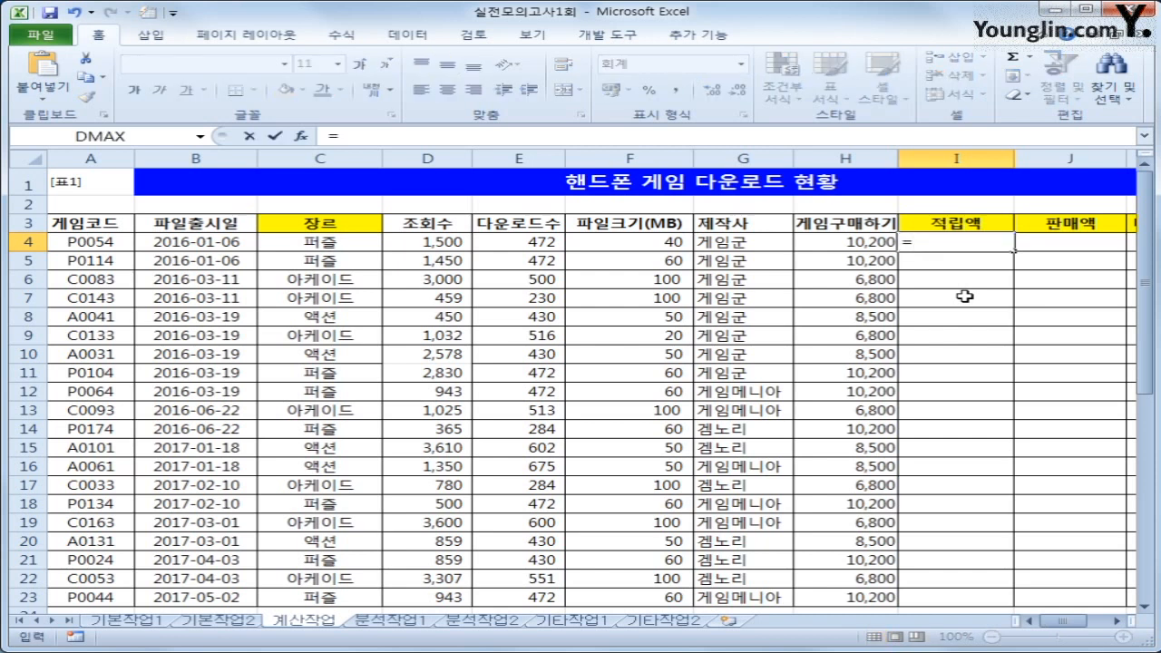
text(ㅚ)
key(BackSpace)
key(BackSpace)
text(sum)
key(Down)
key(Down)
key(Down)
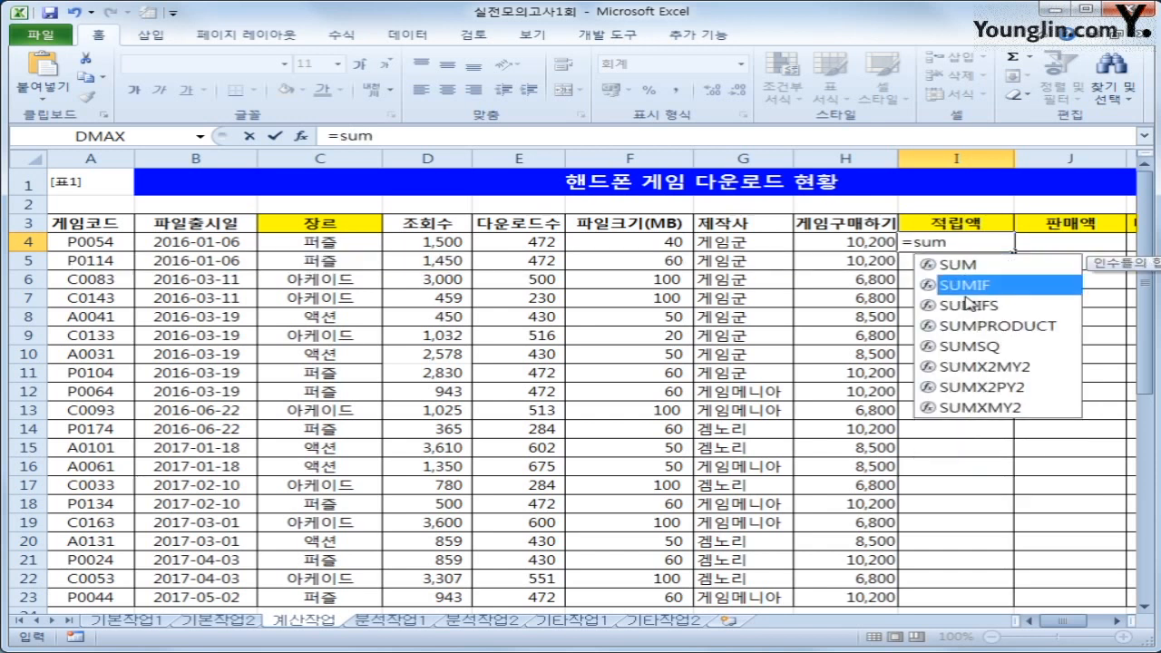
key(Tab)
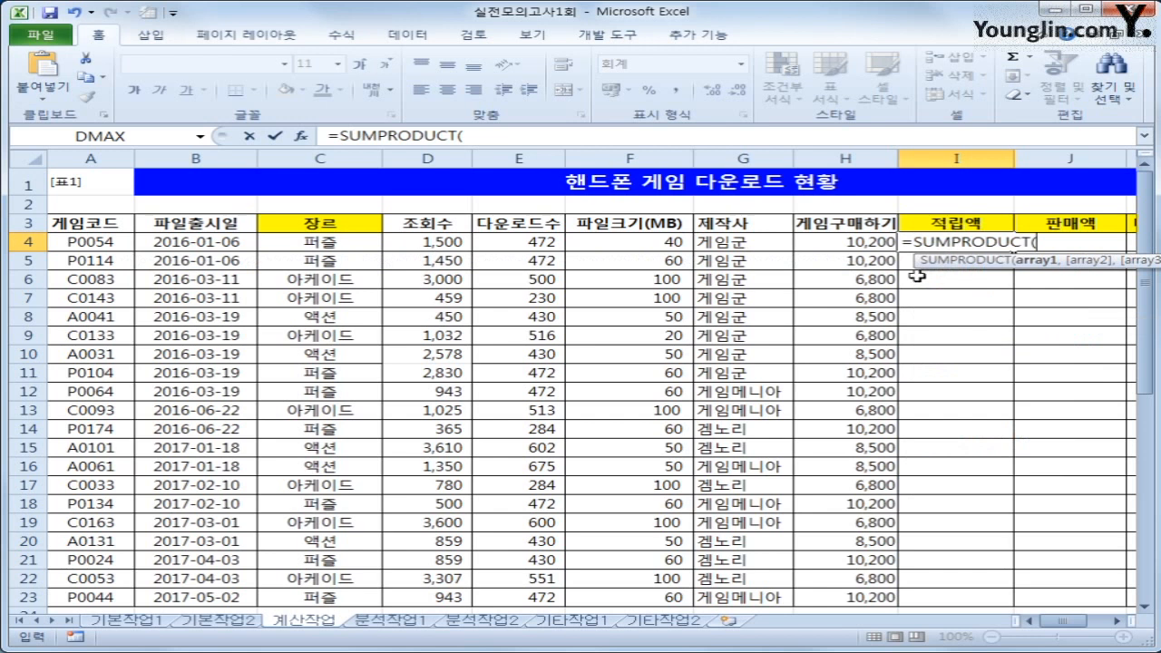
Give SUMPRODUCT the arrays D4:E4 and the absolute range $F$27:$G$27, and enter the formula in I4
drag(449, 243, 504, 243)
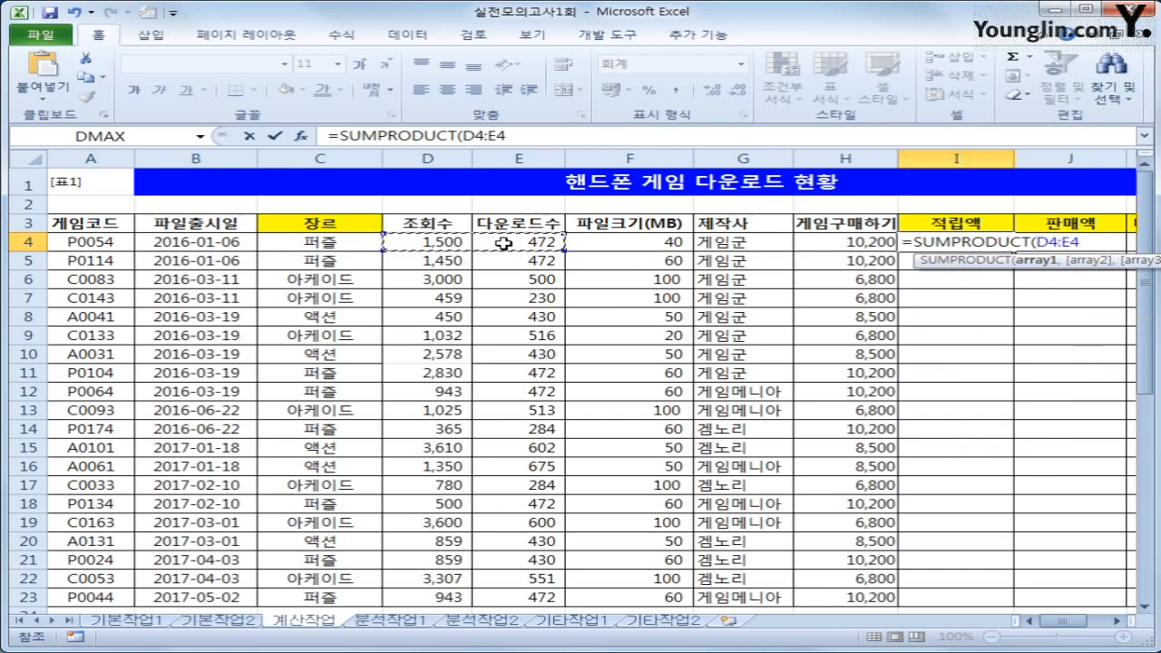
text(,)
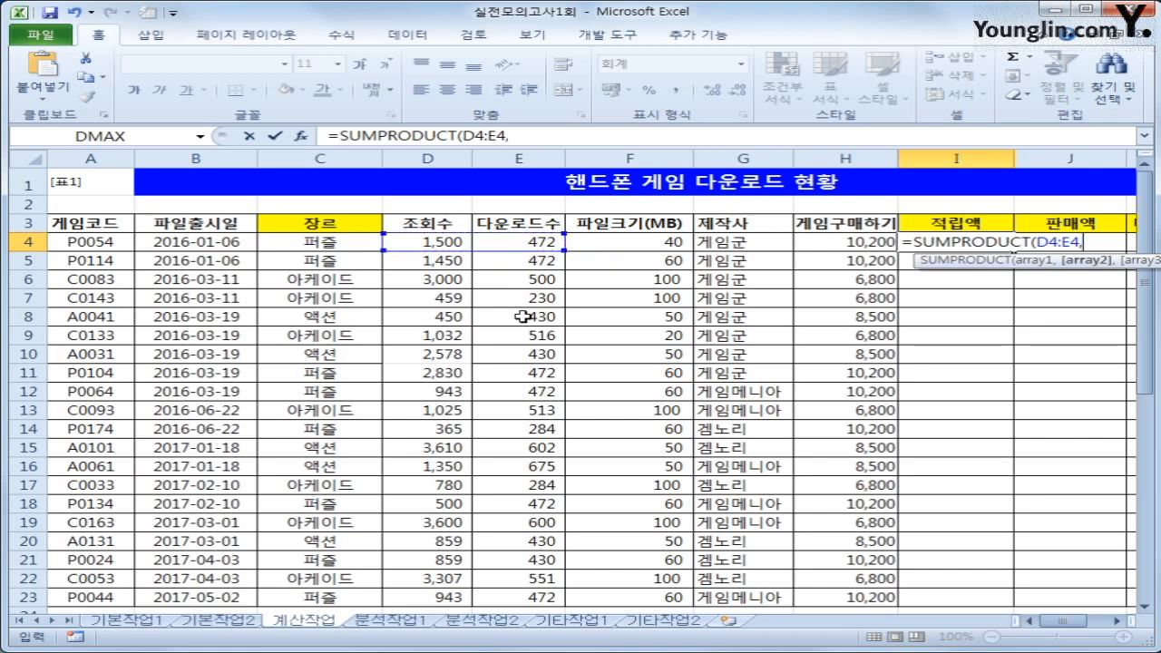
scroll(668, 425, down, 3)
drag(635, 496, 707, 495)
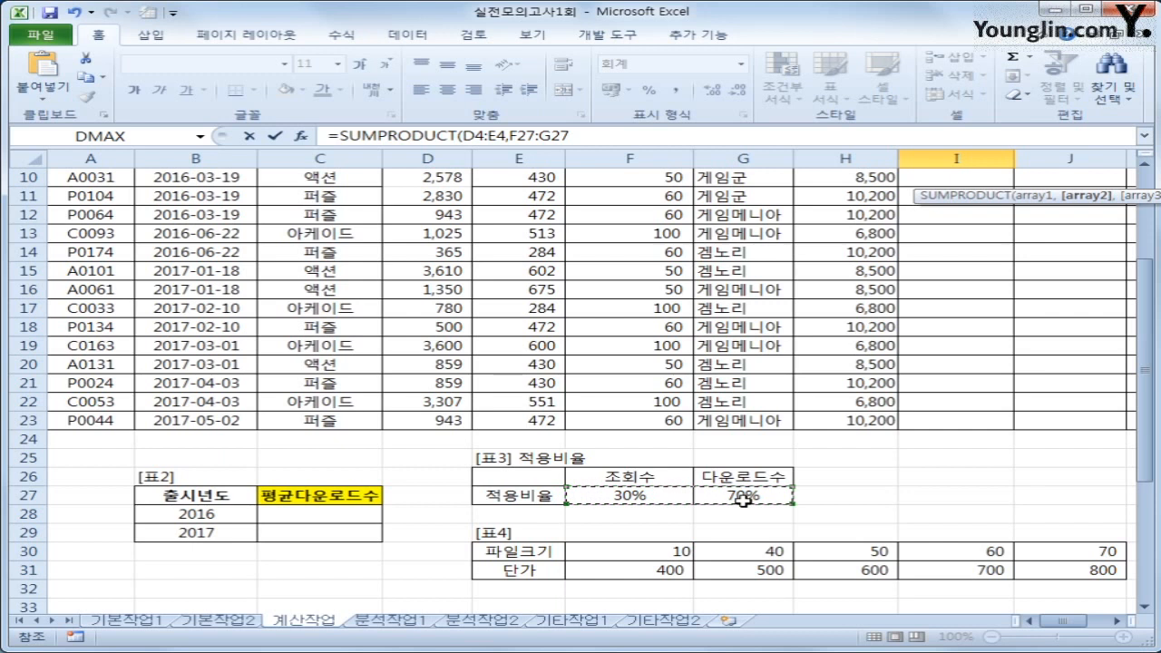
key(F4)
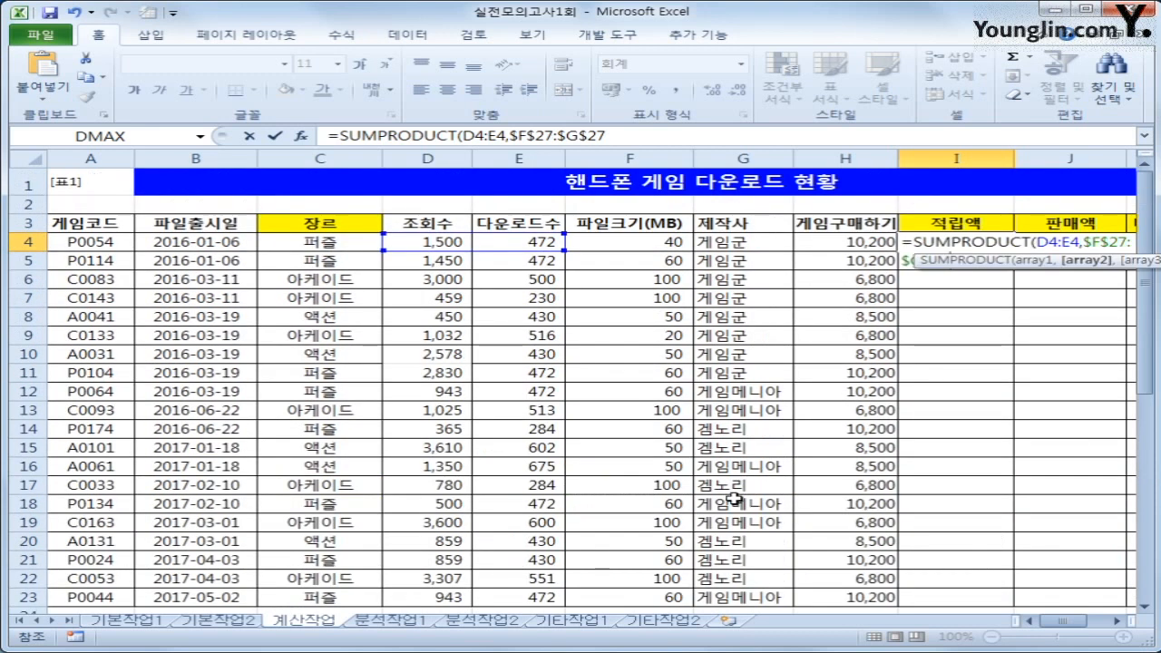
key(Return)
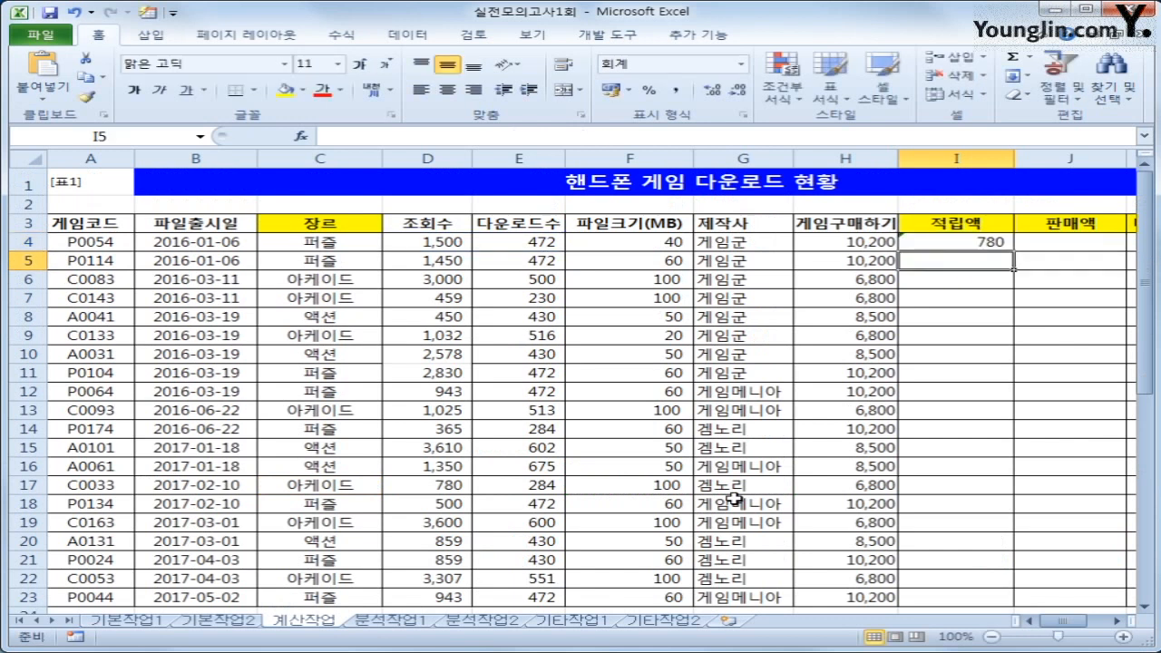
Wrap the I4 SUMPRODUCT formula in ROUNDUP with -2 as the number of digits
key(Up)
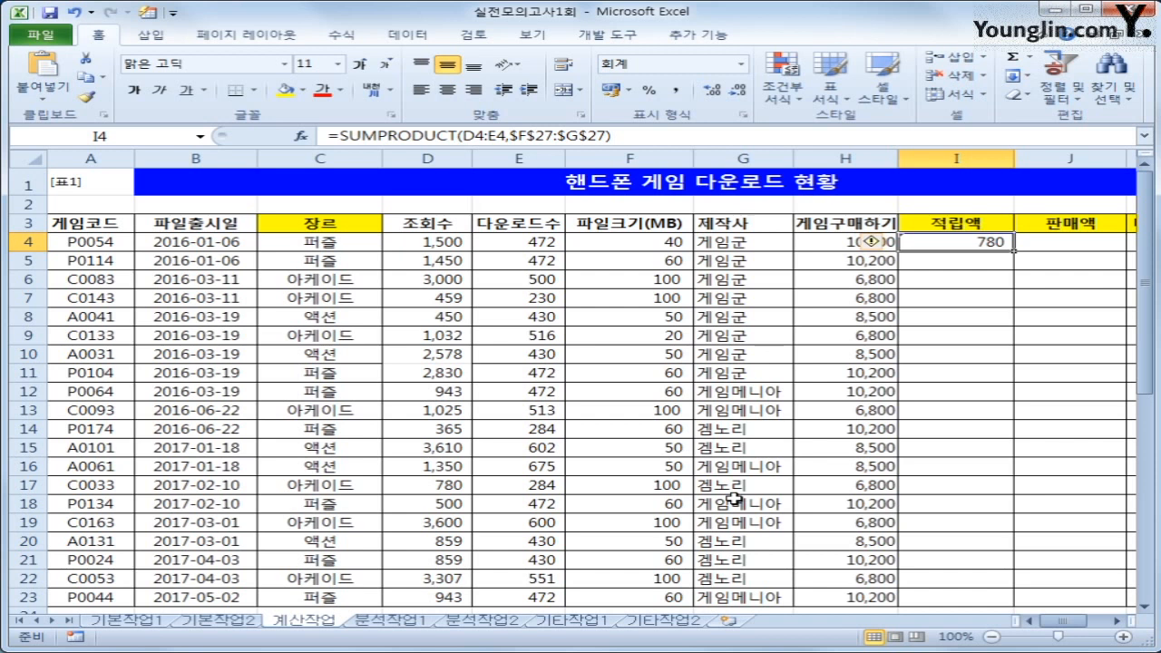
click(346, 136)
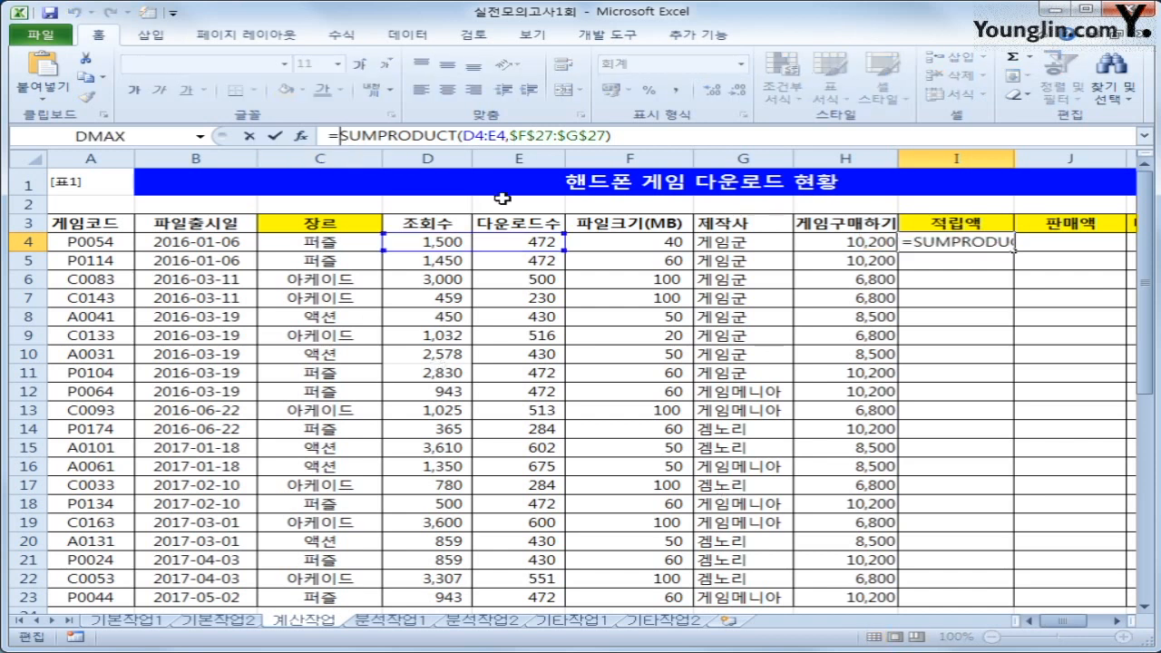
text(roundup)
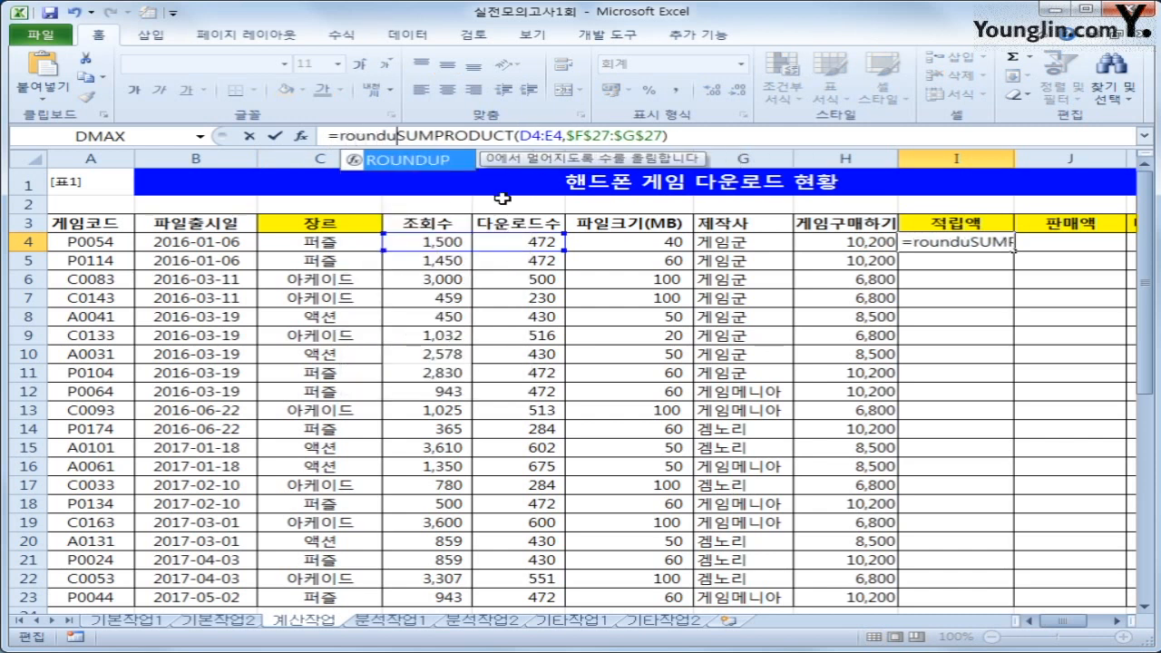
key(Tab)
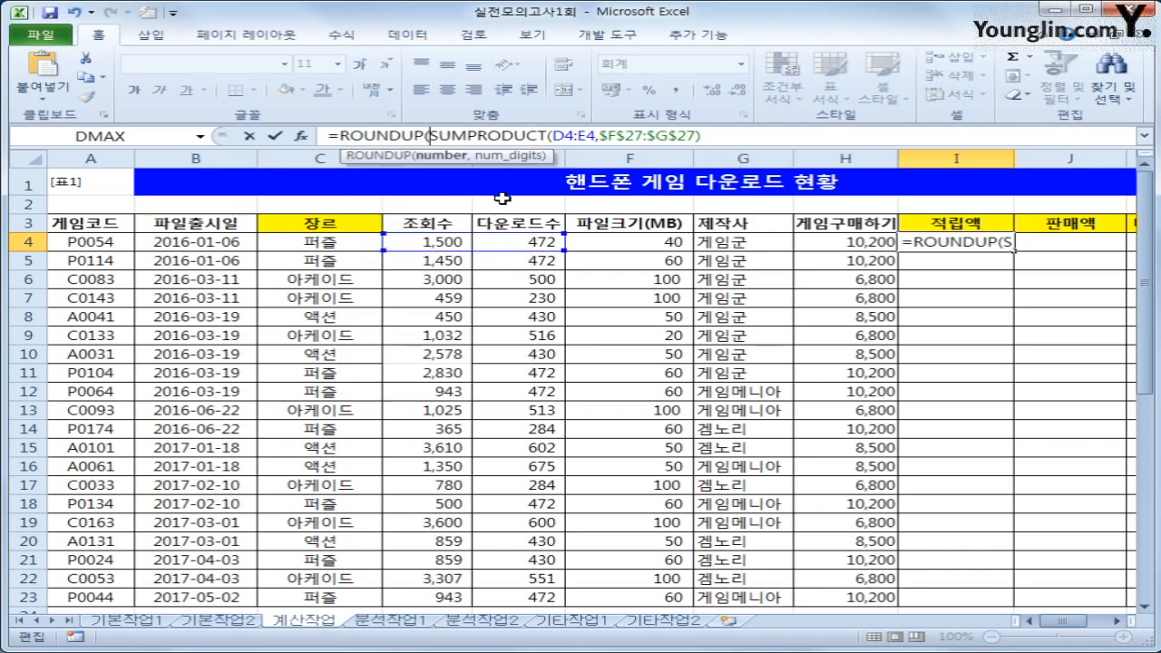
click(744, 134)
text(,)
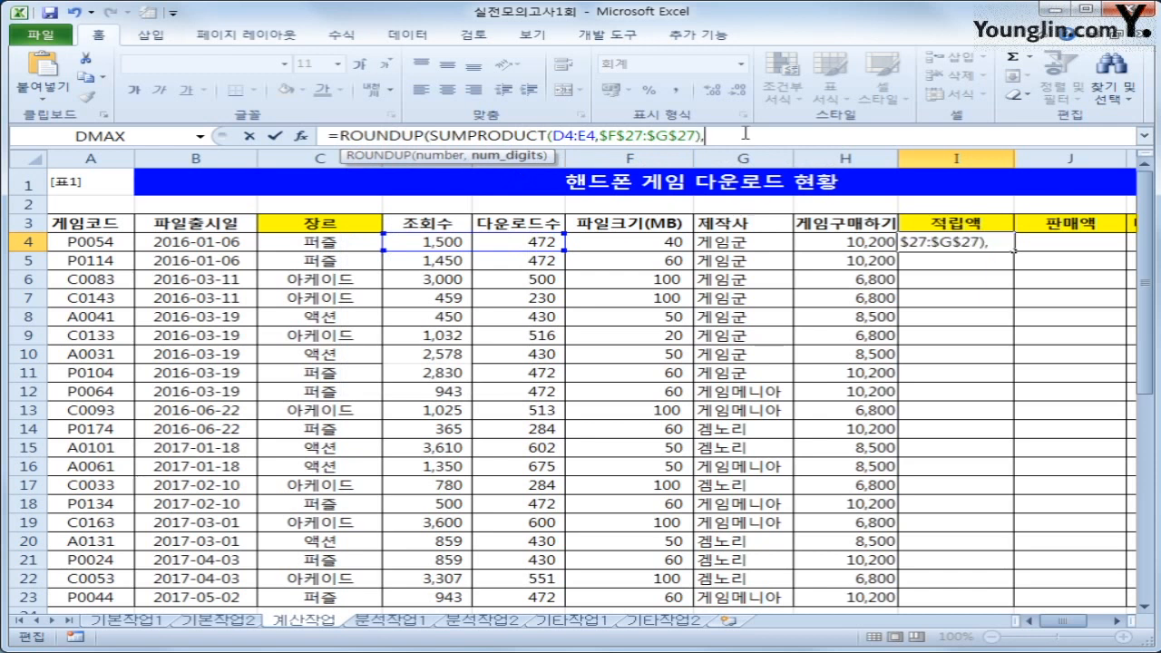
text(-2)
key(Return)
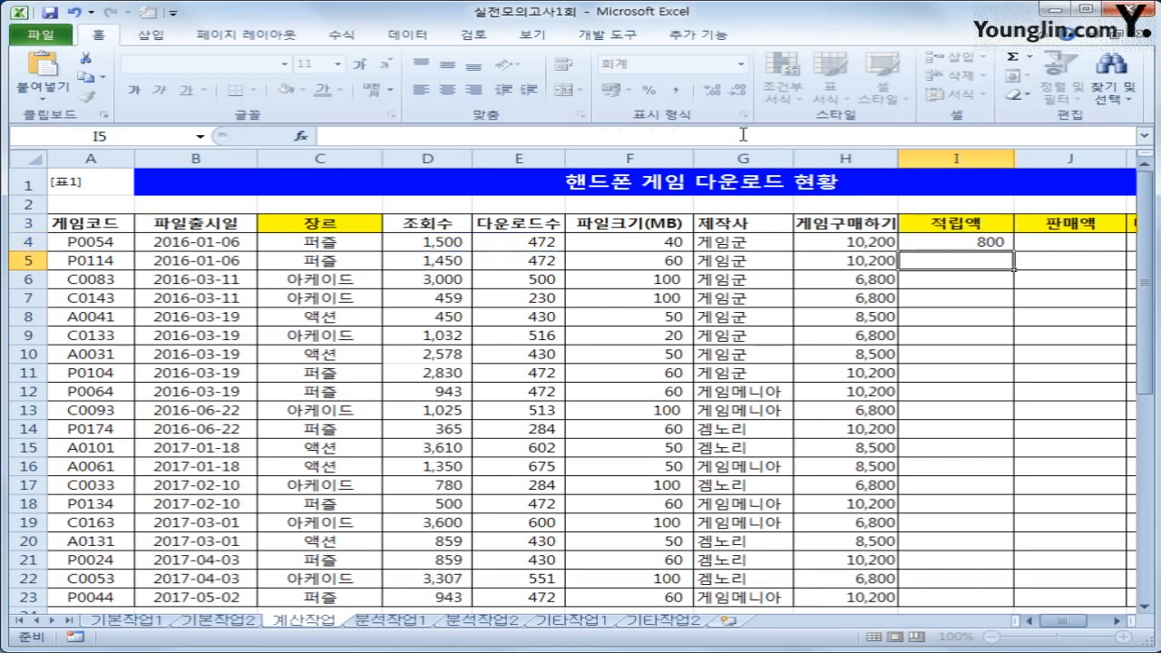
Fill the I4 formula down the 적립액 column through I23 and check the cell references in the last row
click(944, 240)
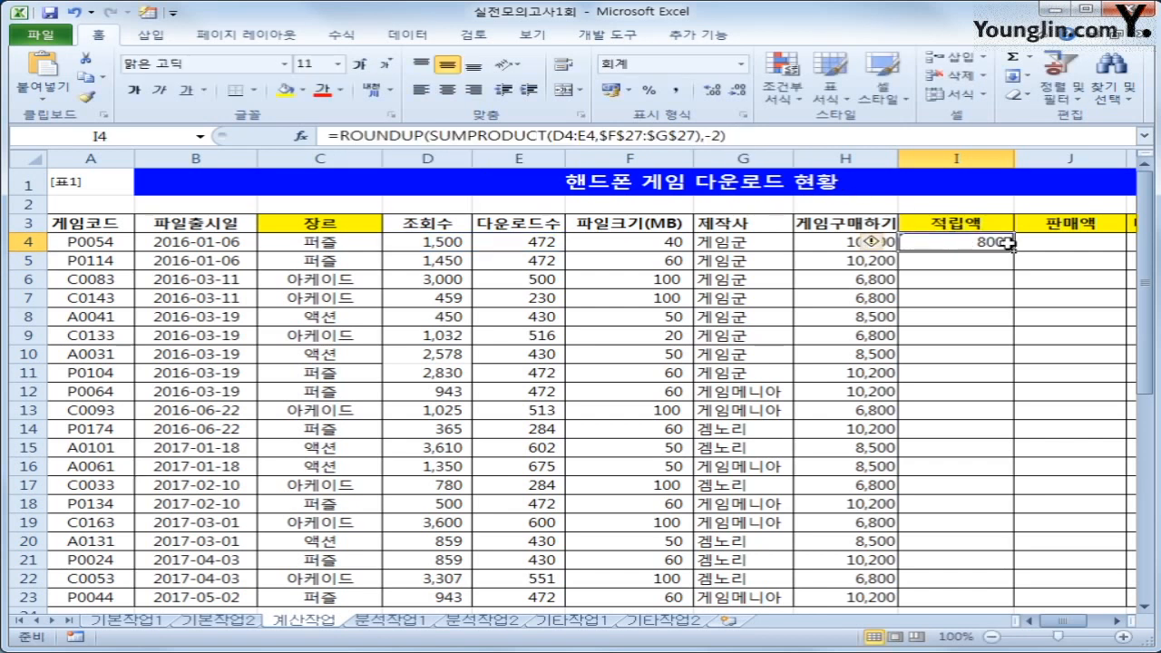
double_click(1012, 251)
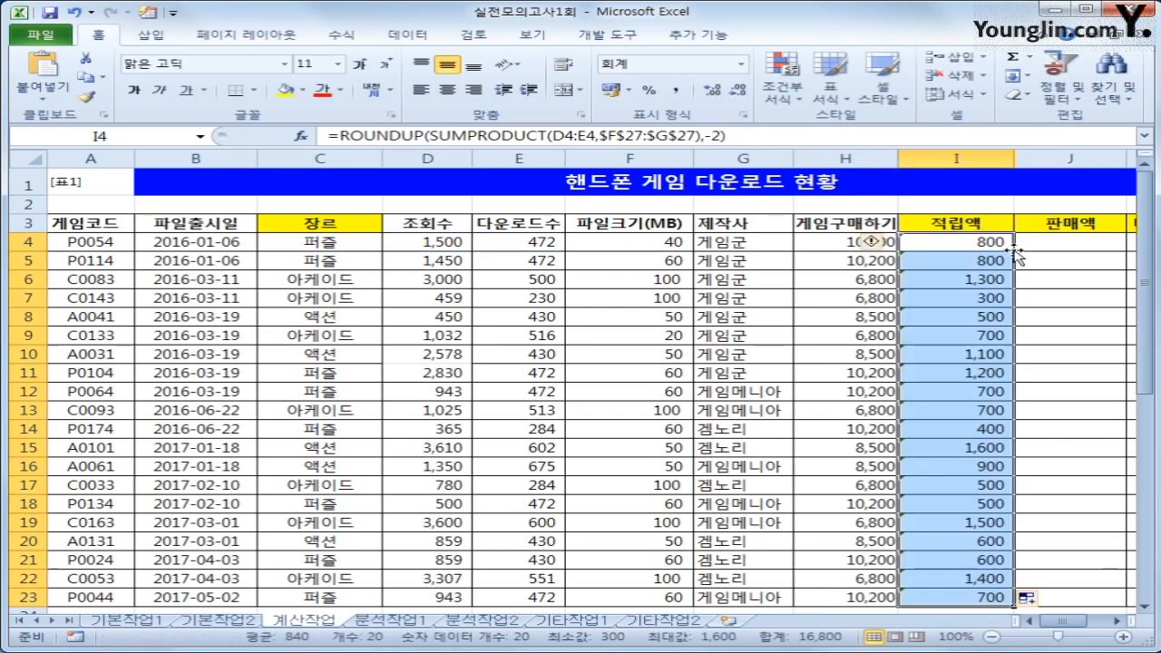
scroll(1016, 356, down, 3)
click(952, 364)
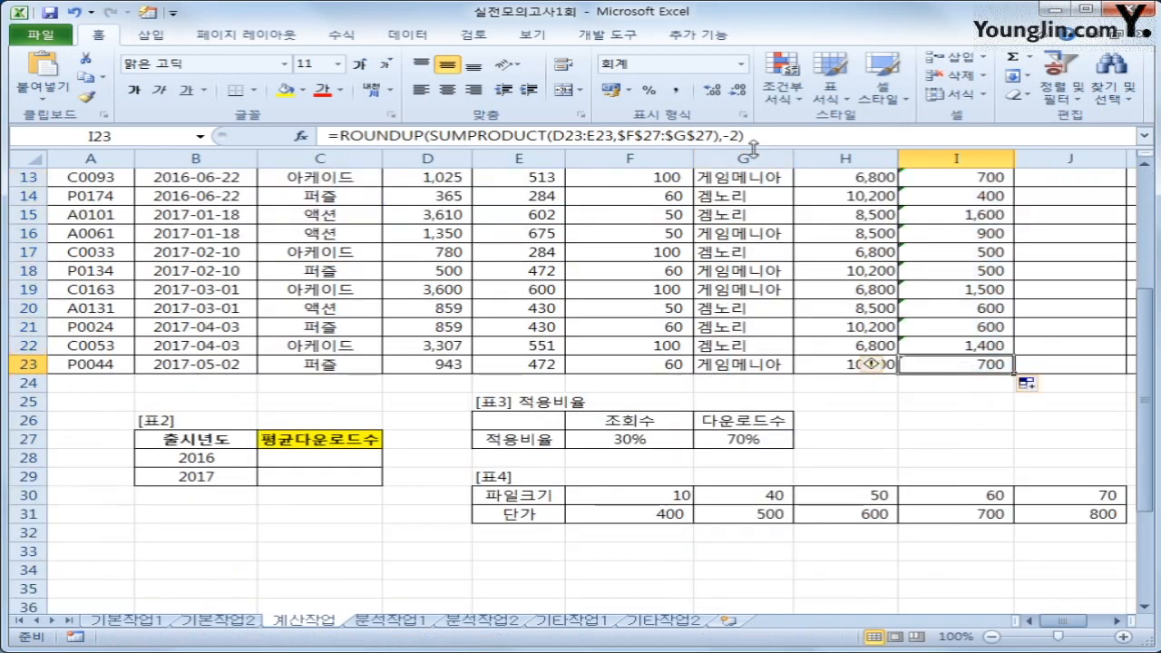
click(793, 141)
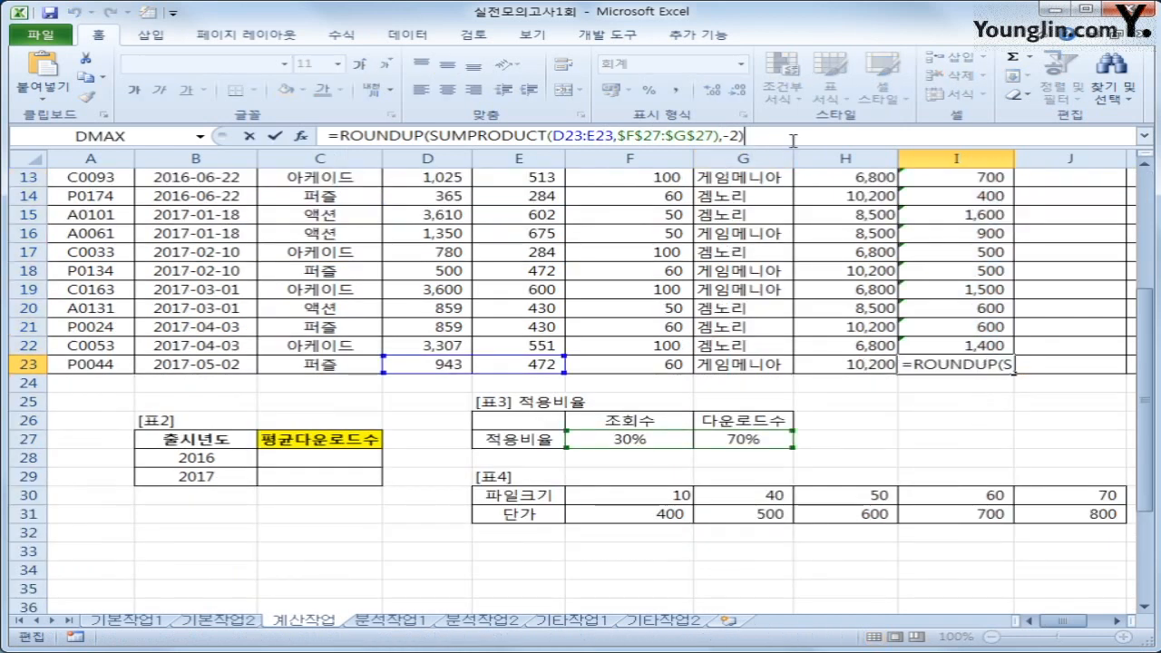
key(Escape)
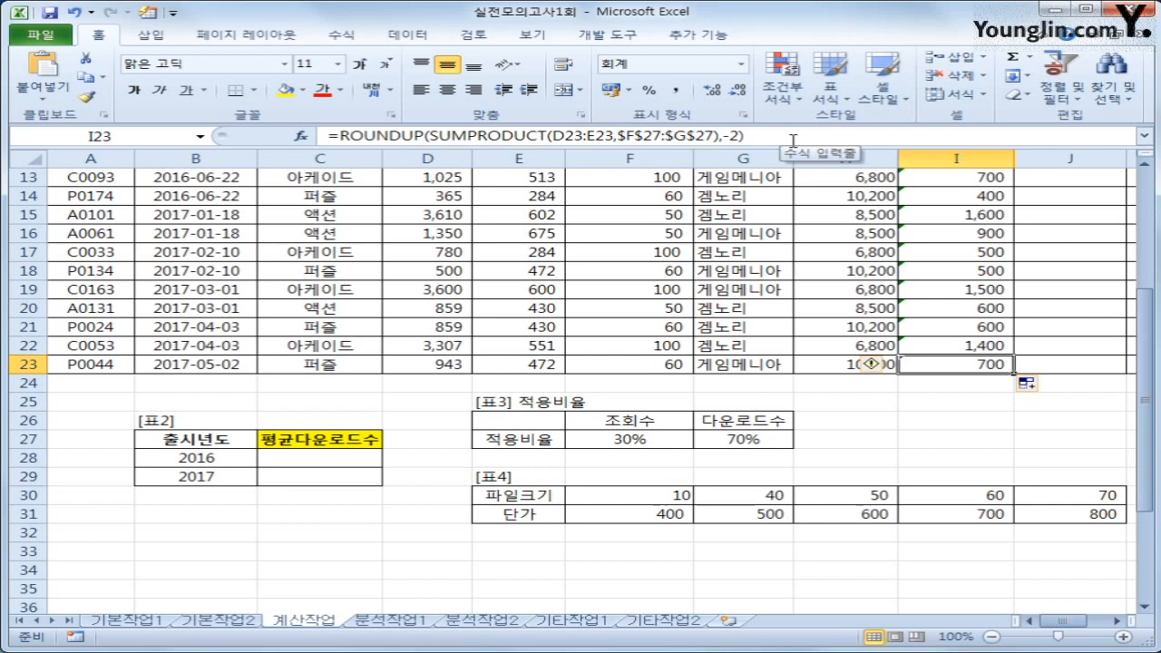
Begin the 판매액 formula in J4 with the file size in F4 followed by a multiplication sign
scroll(804, 262, up, 4)
click(1103, 243)
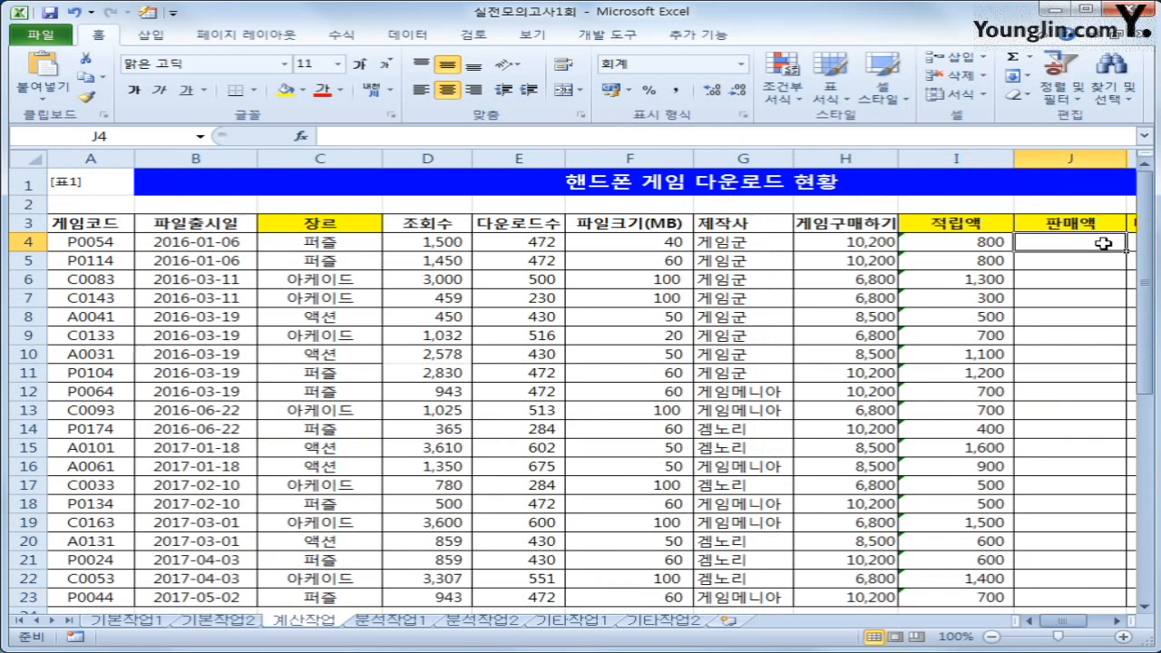
text(=)
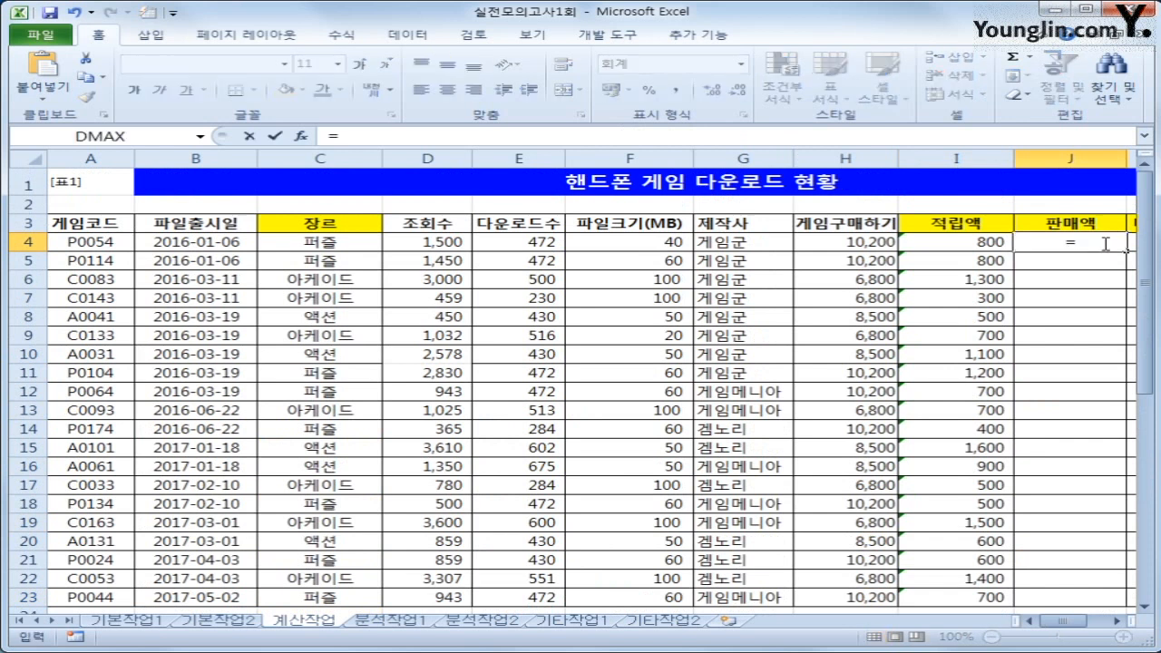
key(Left)
key(Left)
key(Left)
key(Left)
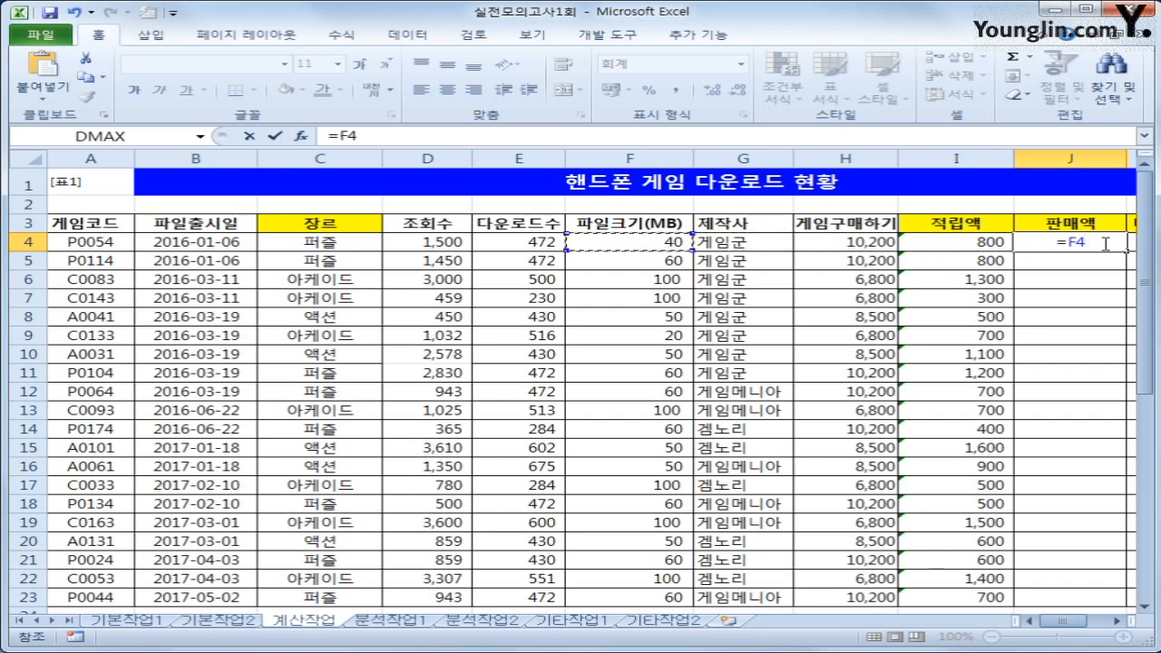
text(*)
Add an HLOOKUP function to the J4 formula with F4 as its lookup value
scroll(937, 231, down, 3)
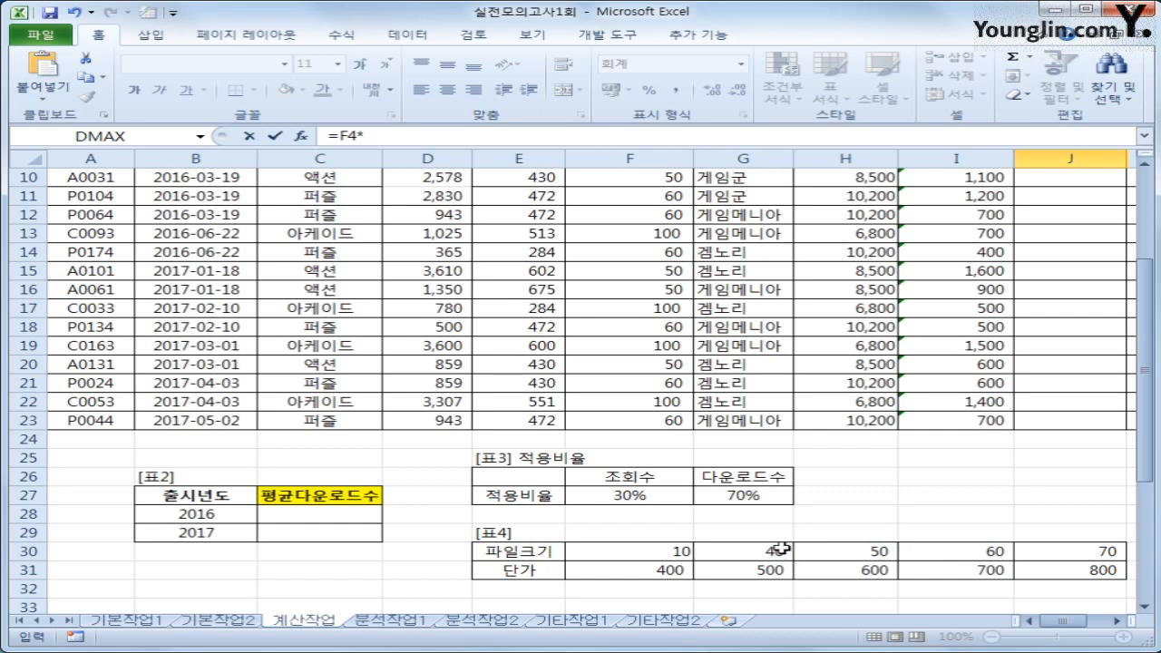
scroll(788, 535, up, 3)
scroll(788, 535, down, 4)
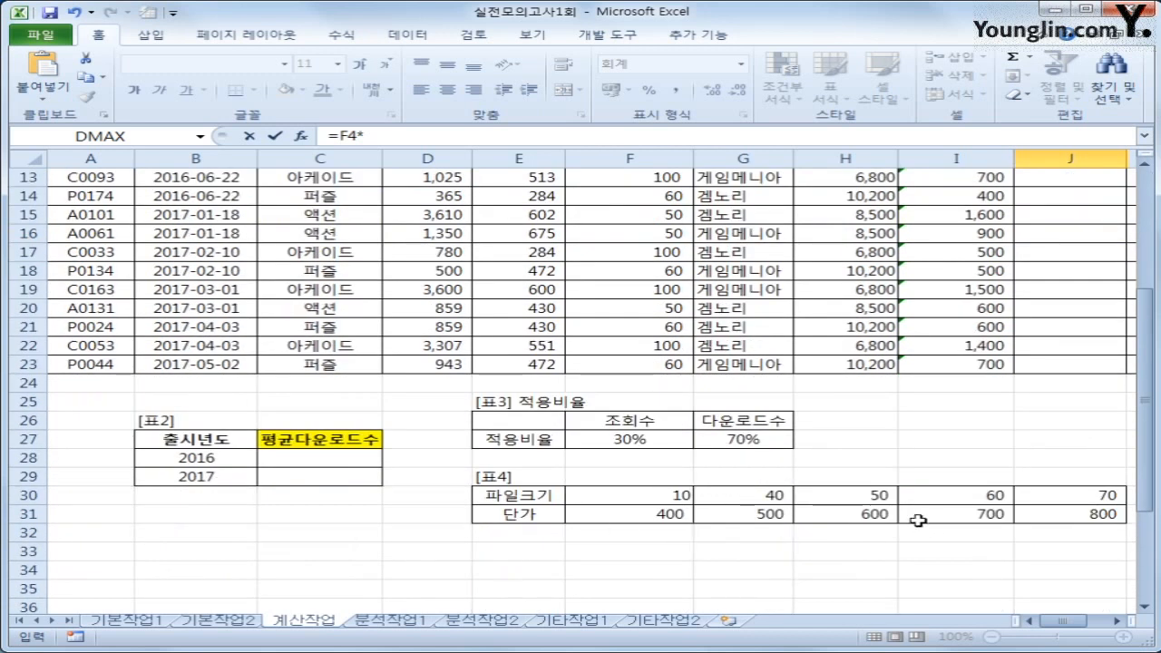
text(HLOOKUP()
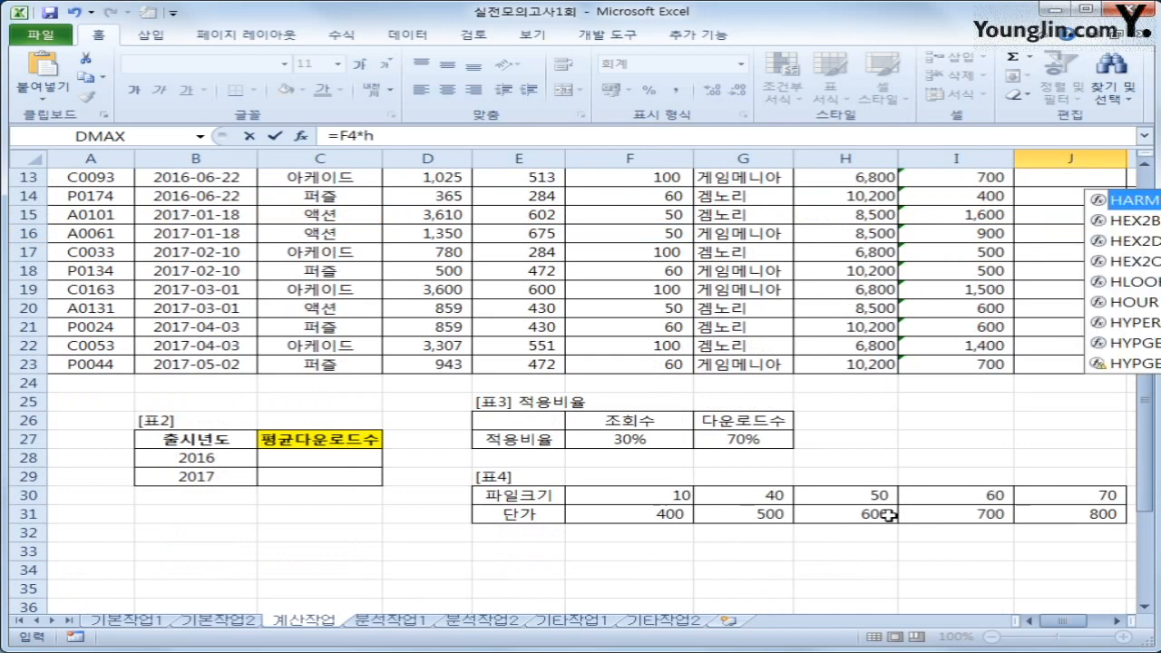
scroll(889, 514, up, 4)
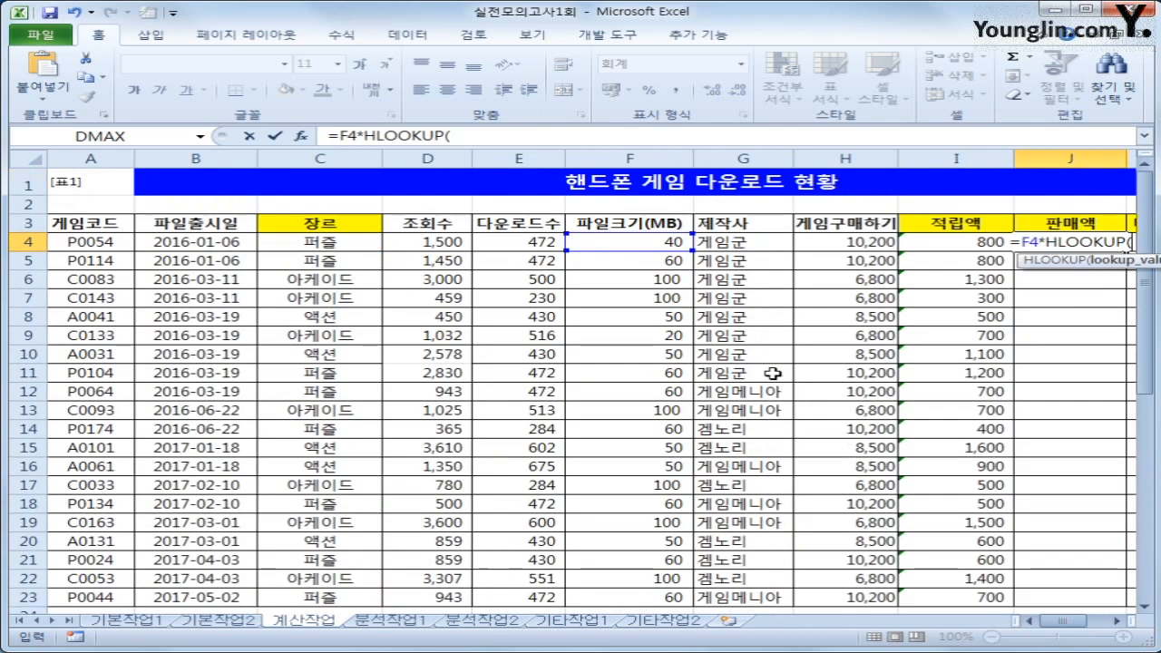
click(640, 244)
text(,)
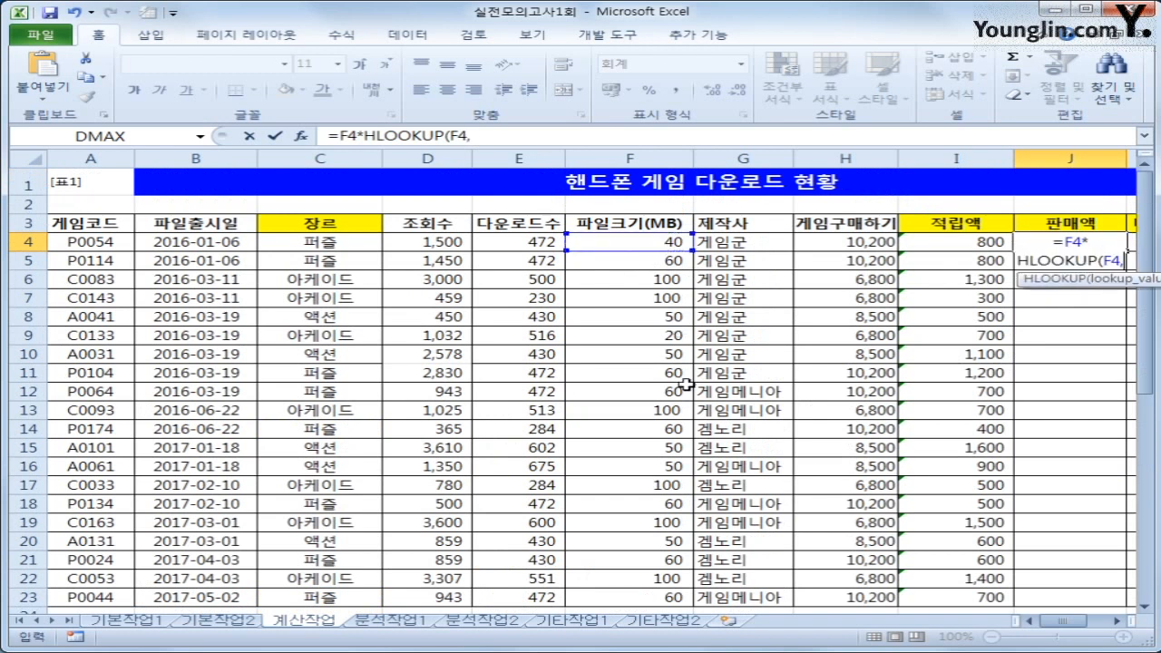
Set HLOOKUP's table to the absolute range $F$30:$J$31 with row index 2, and close the function
scroll(679, 335, down, 3)
drag(663, 543, 1047, 567)
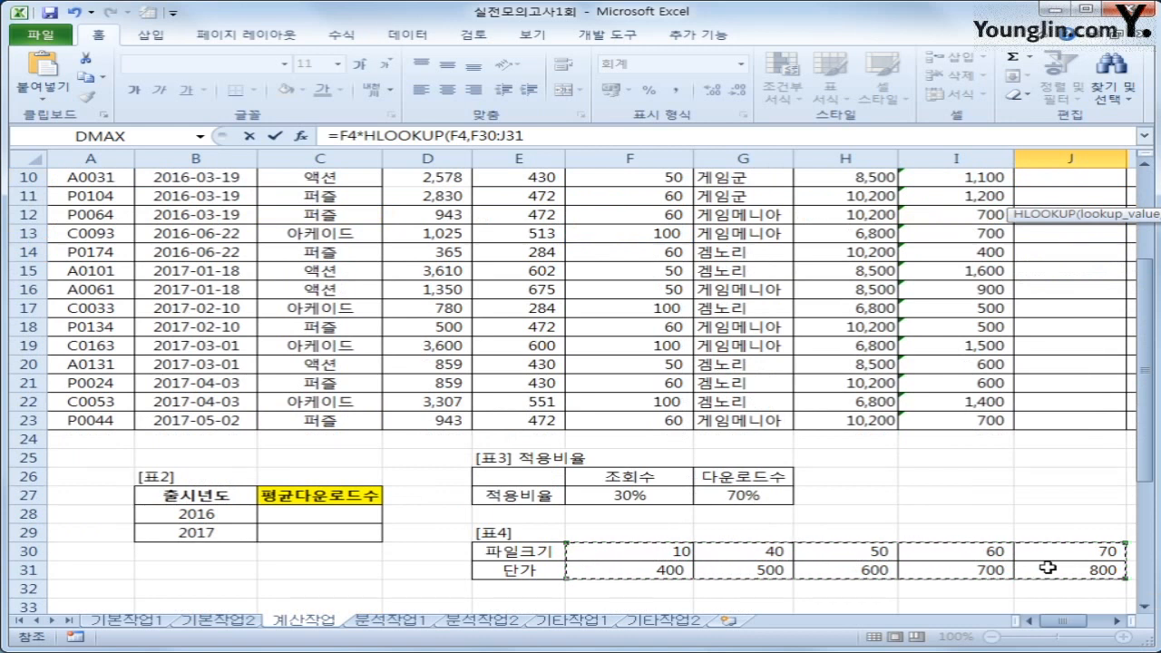
key(F4)
text(,)
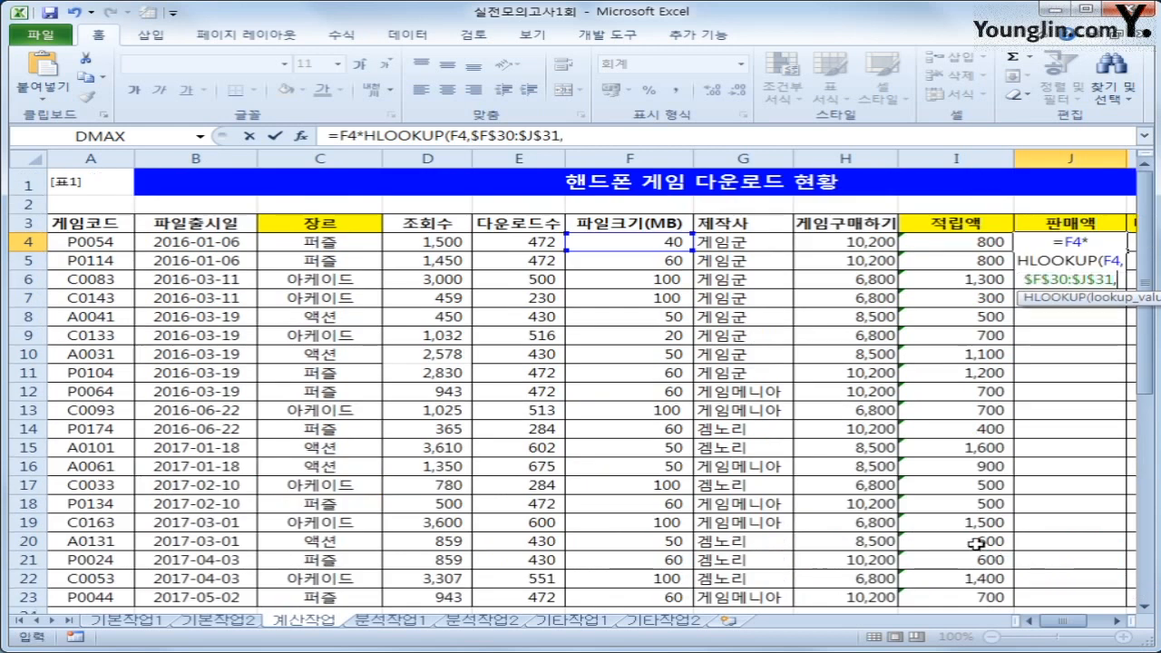
text(2)
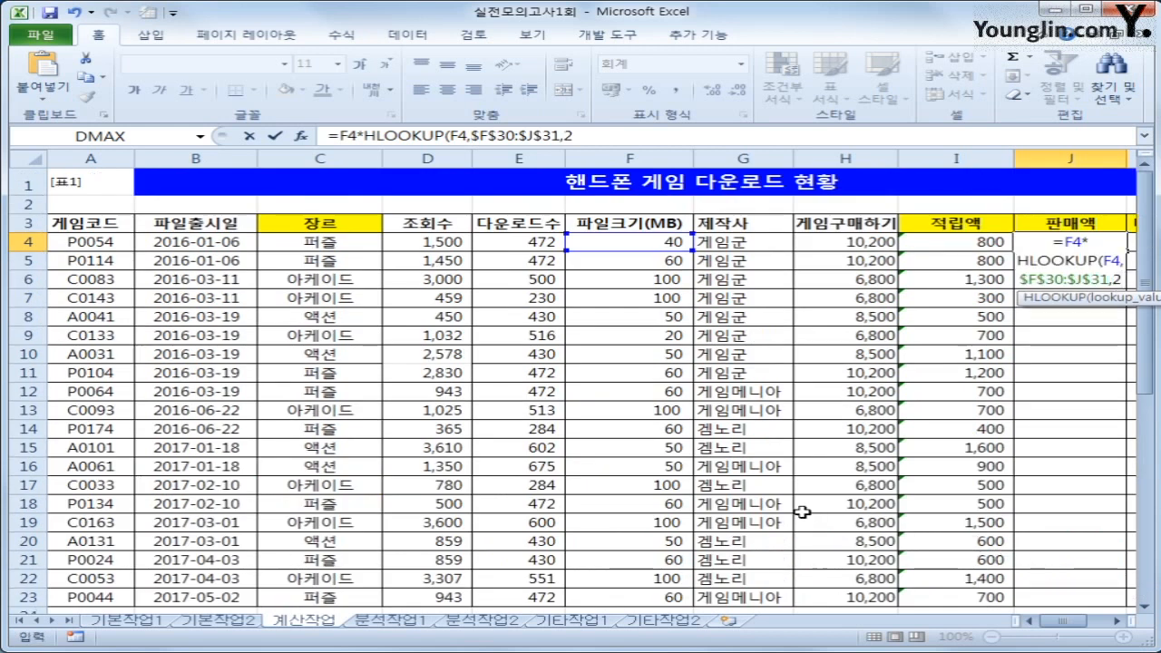
text())
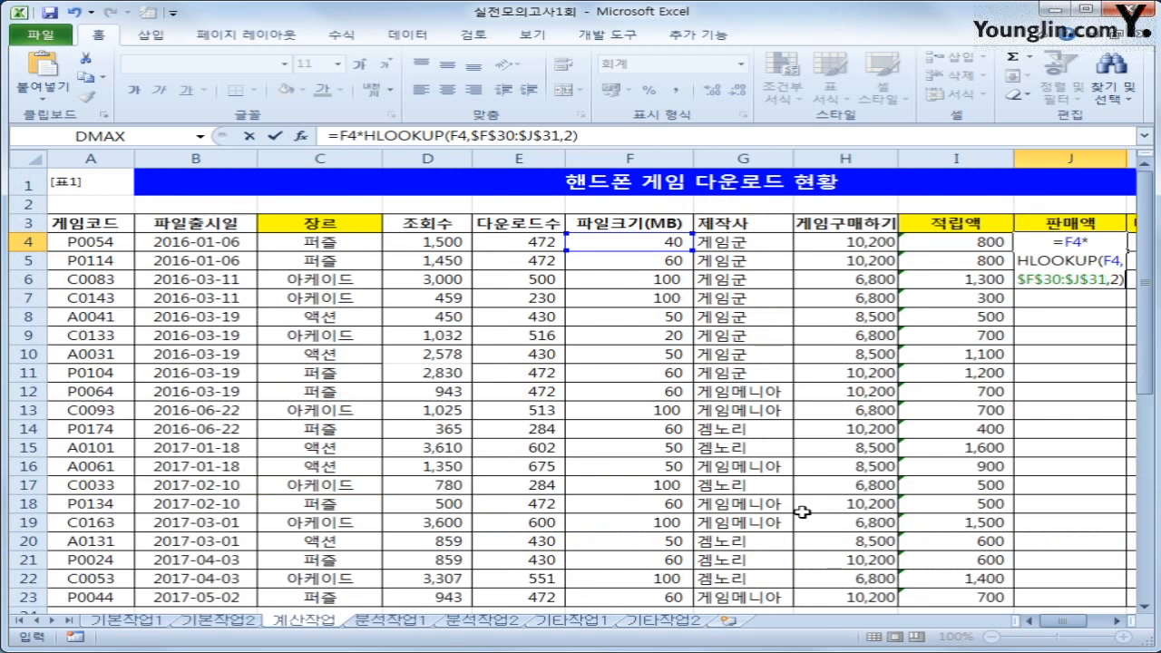
Extend the J4 formula with a multiplication by 1 minus an IF function testing whether F4 is less than 500
text(*(1-)
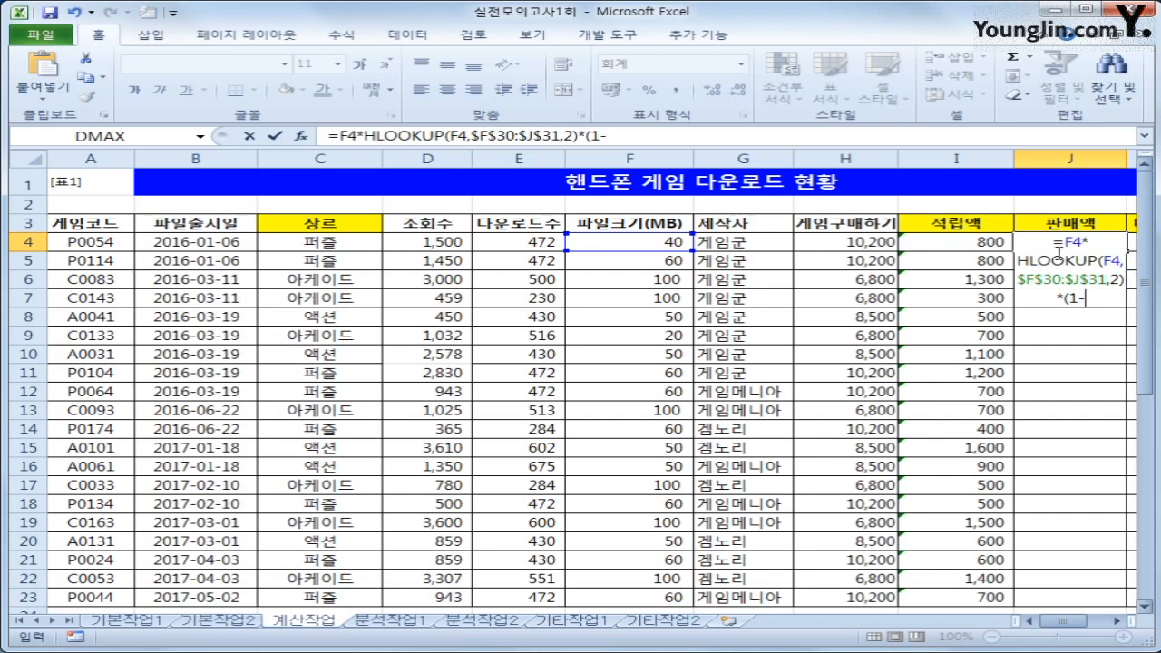
click(644, 139)
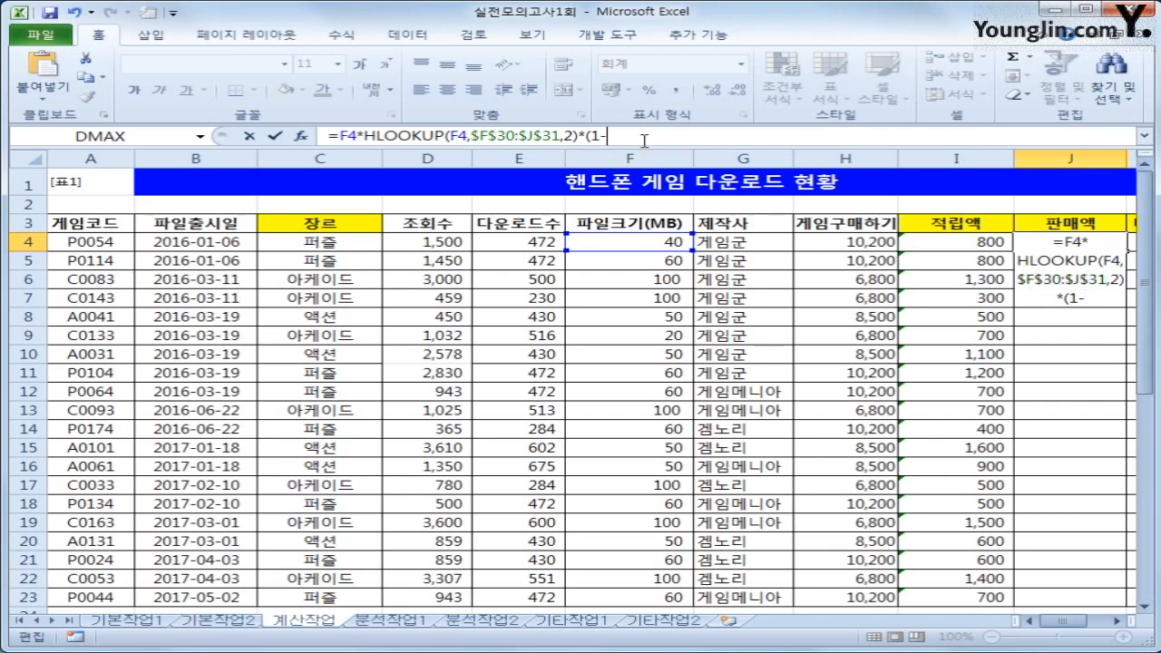
text(if()
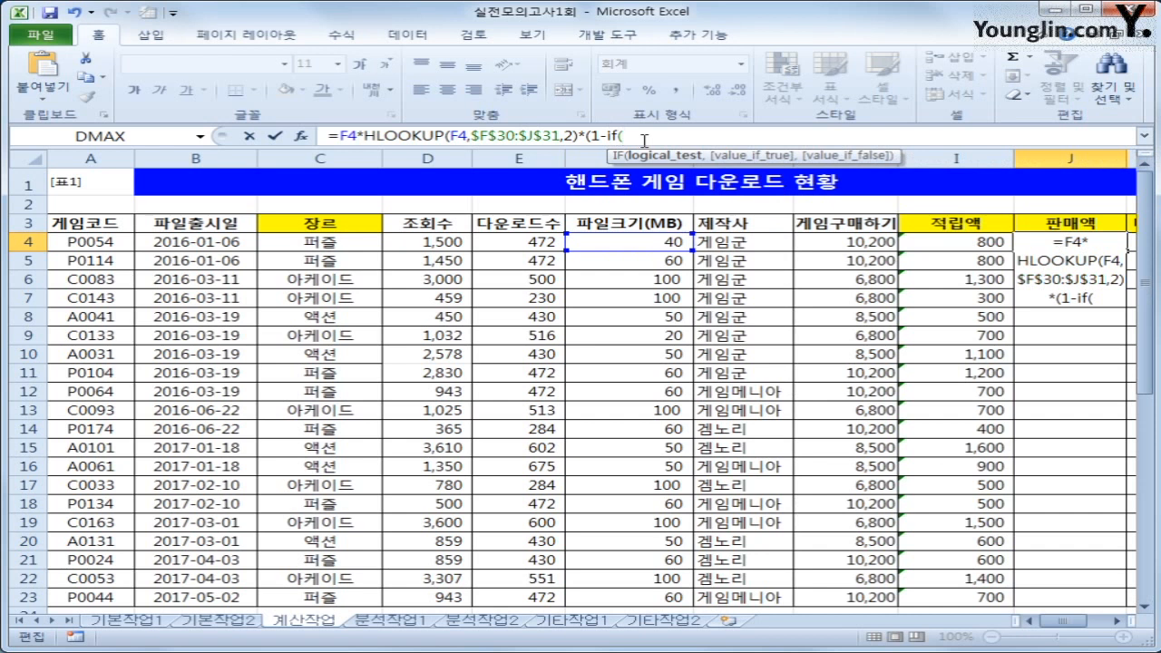
click(656, 240)
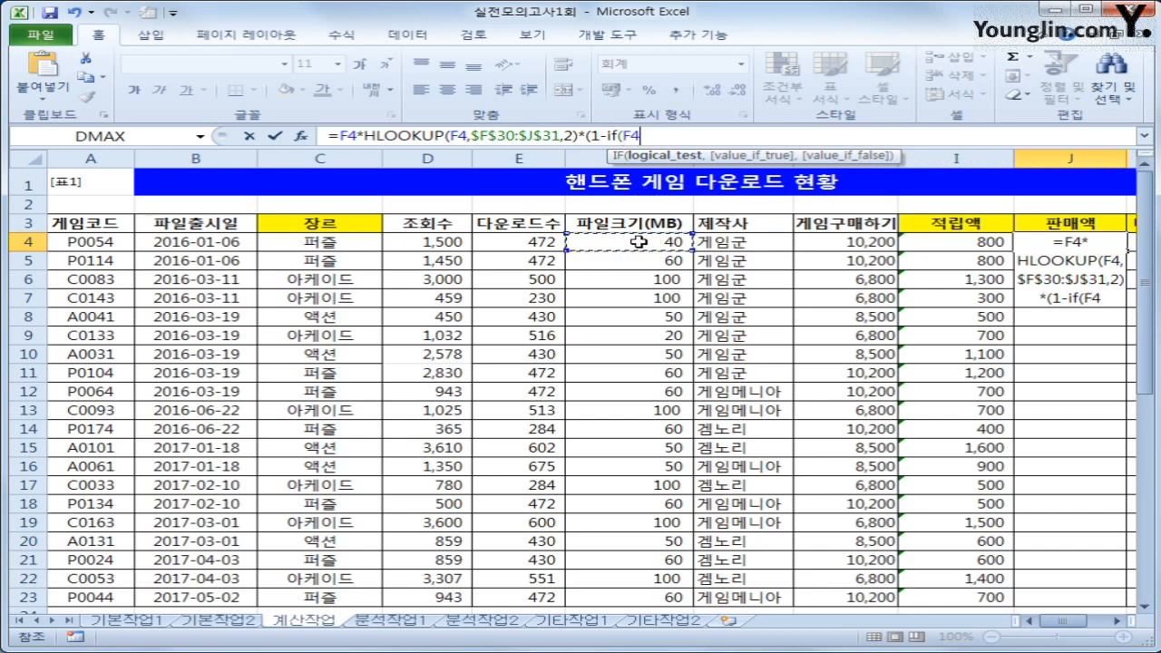
text(<500)
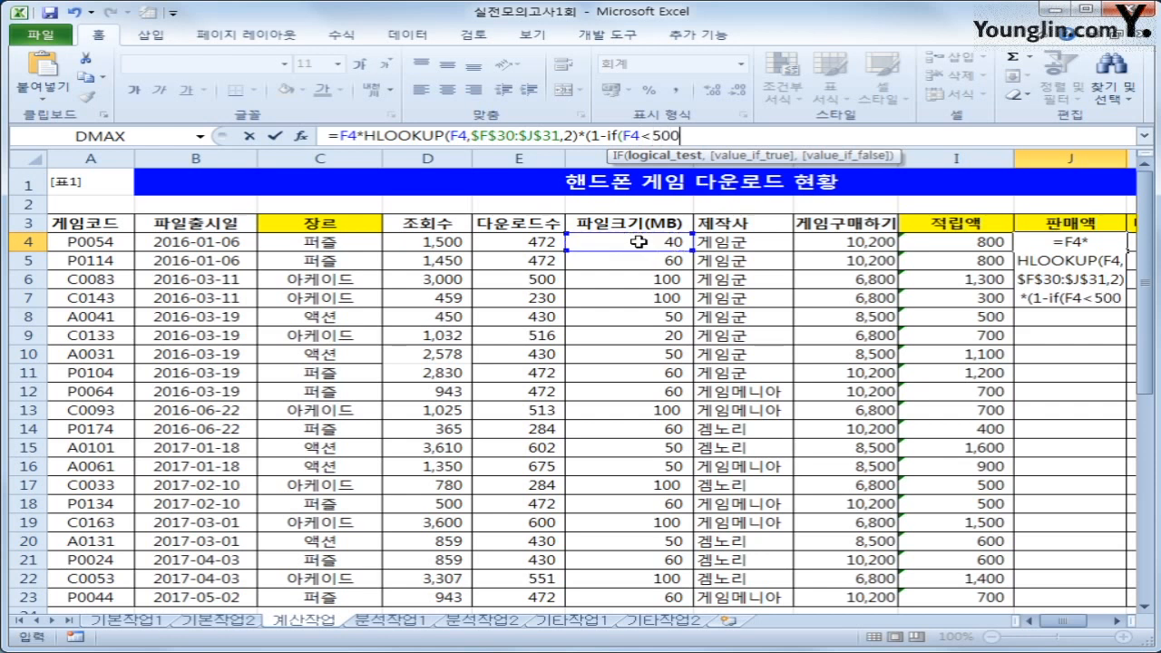
Make the IF return 10% when true and 0% otherwise, then enter the J4 formula and fill it down through J23
text(,10)
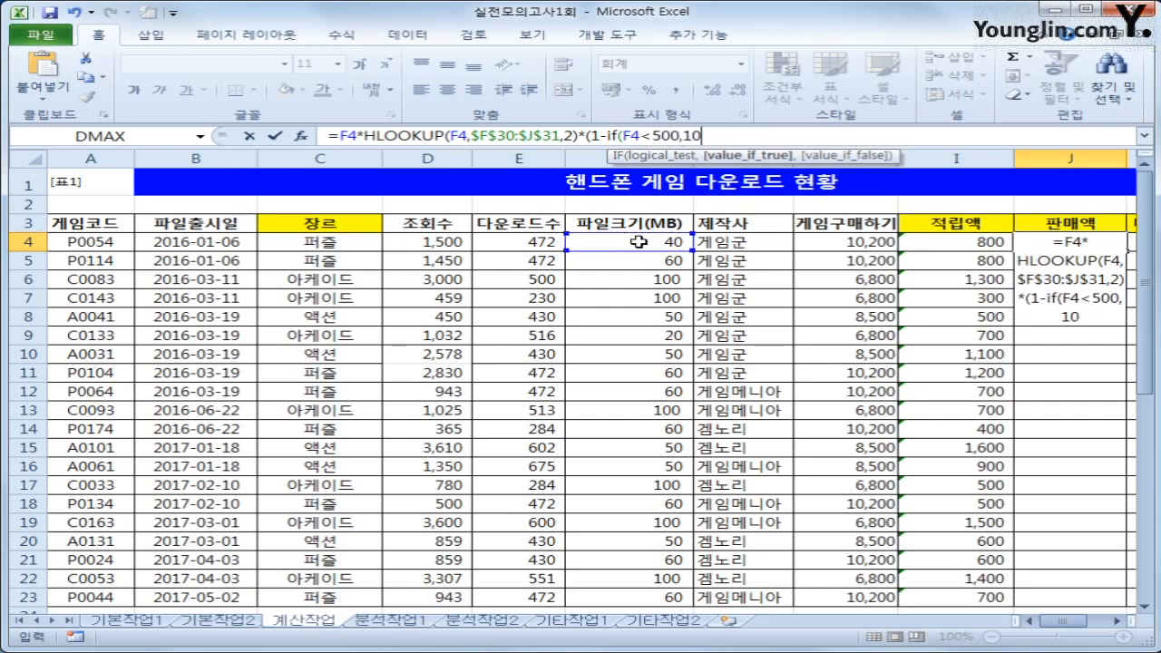
text(%,0%))
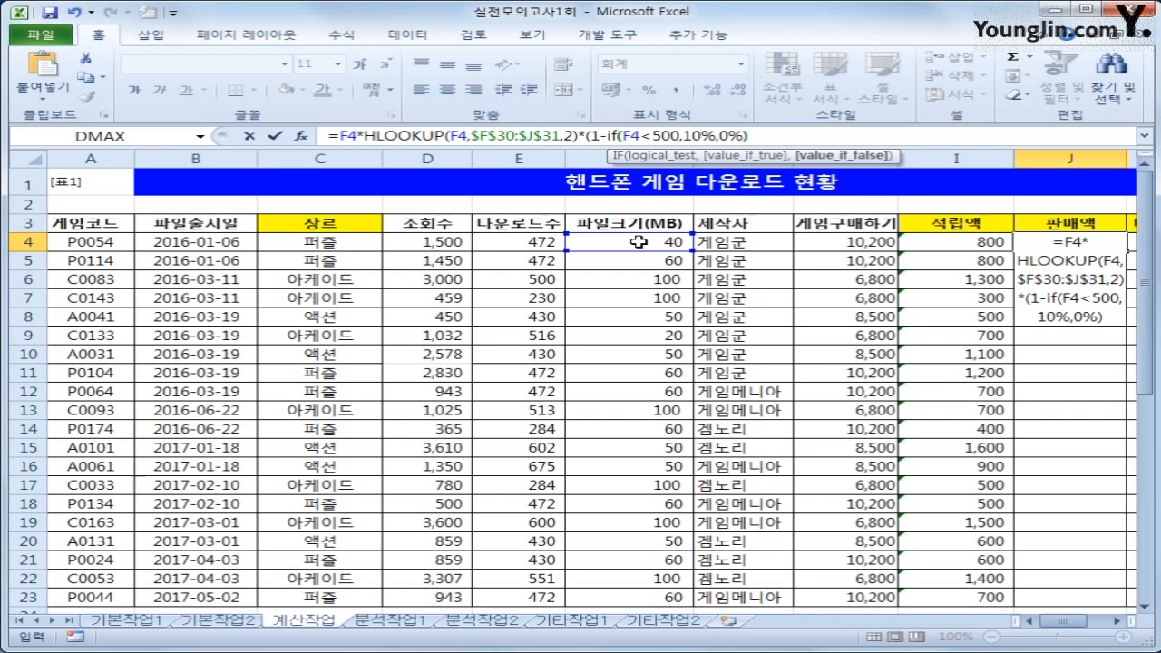
text())
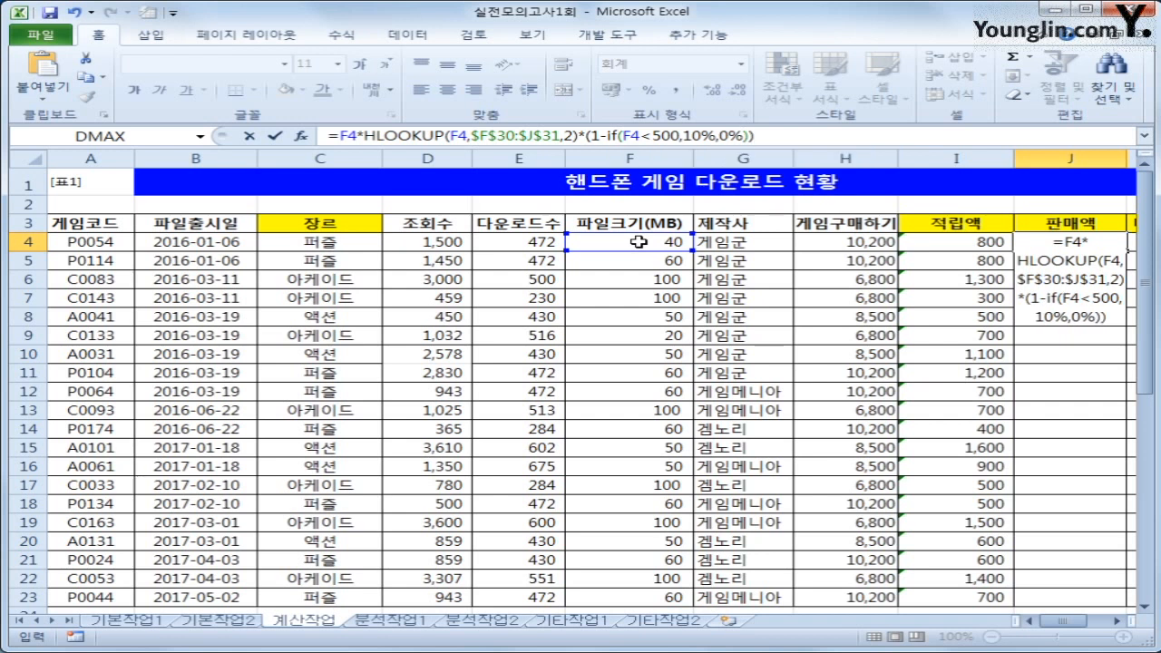
key(Return)
key(Up)
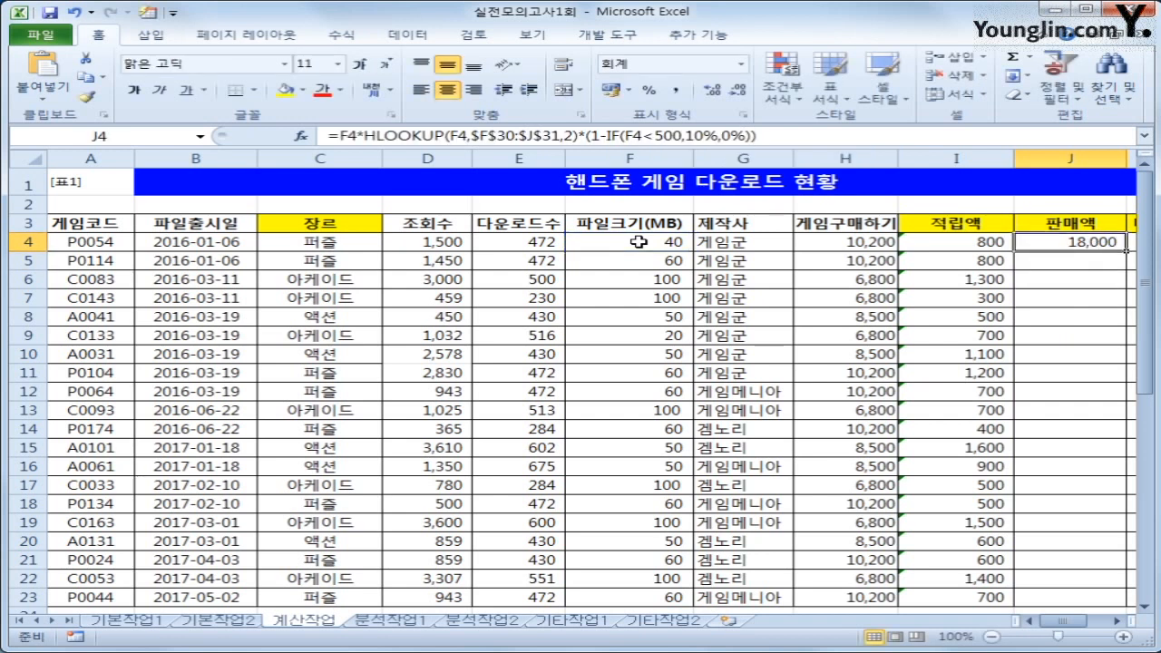
double_click(1128, 253)
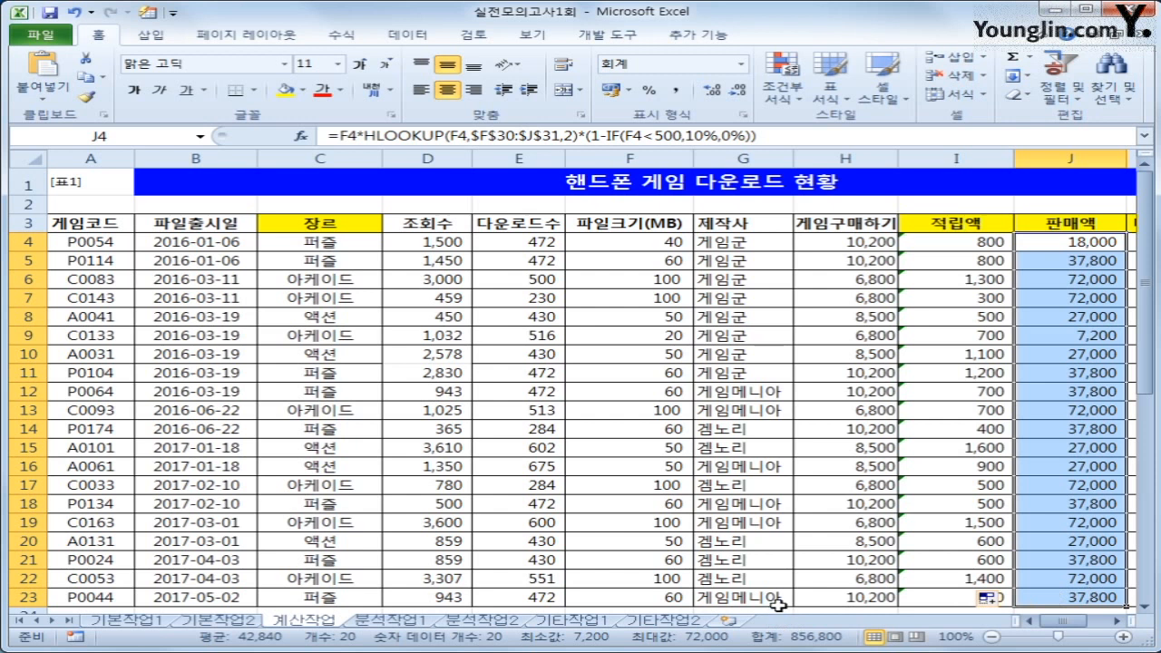
Select K4 under 다운로드비율(%) and insert a new module in the Visual Basic editor
drag(1069, 622, 1092, 625)
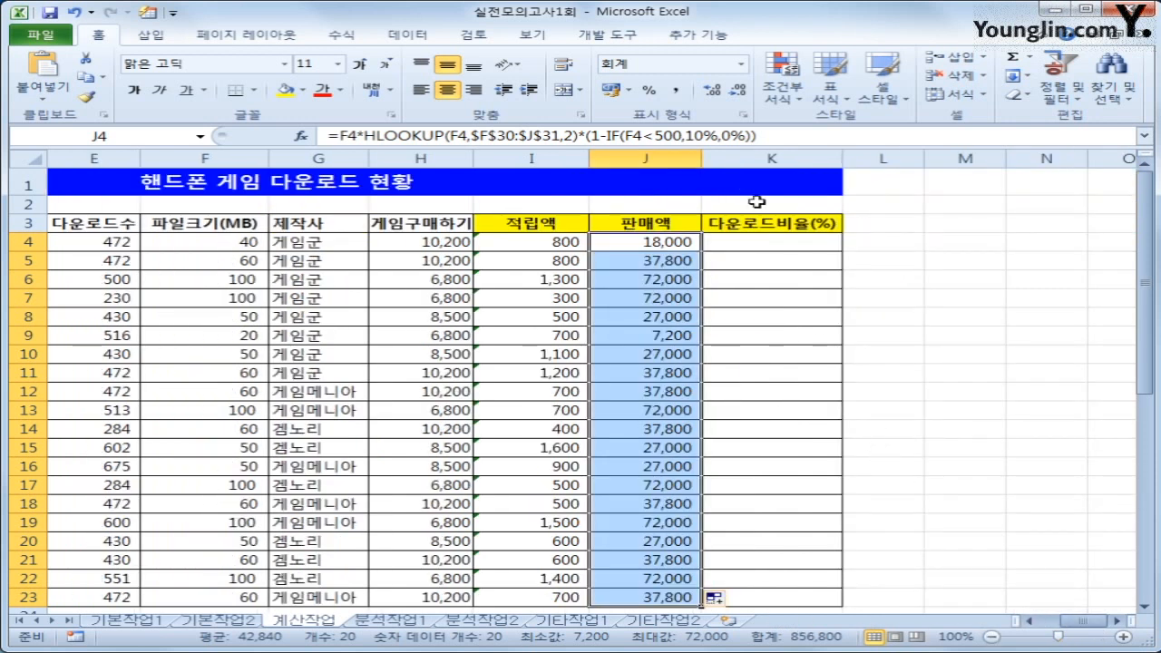
click(756, 251)
click(626, 35)
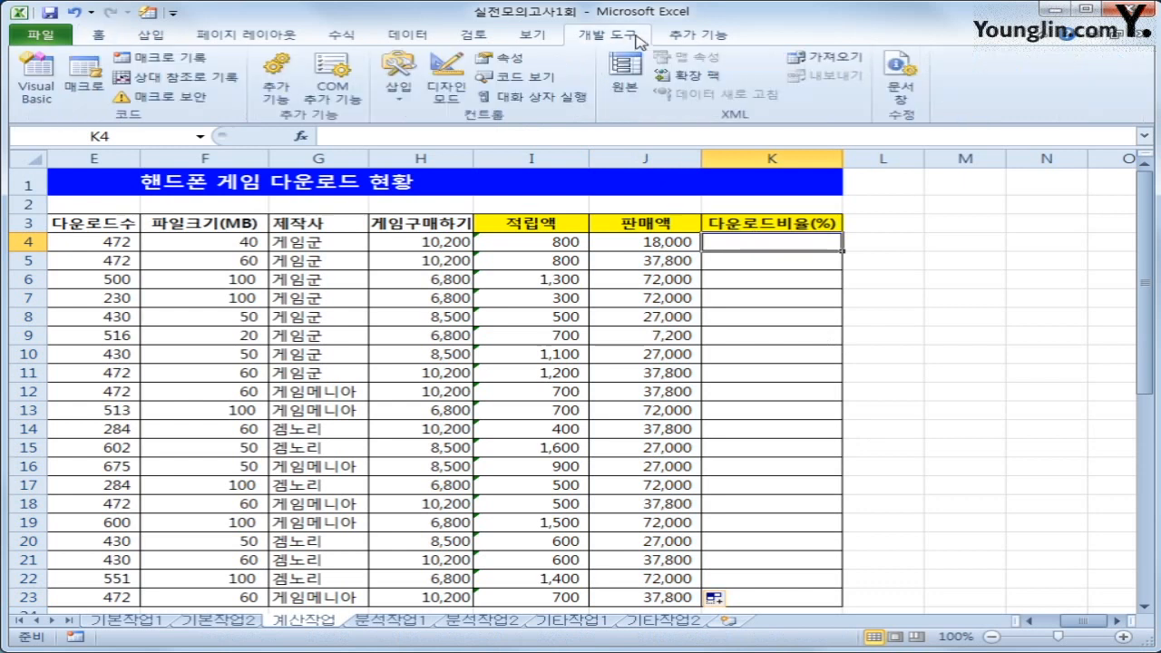
click(47, 103)
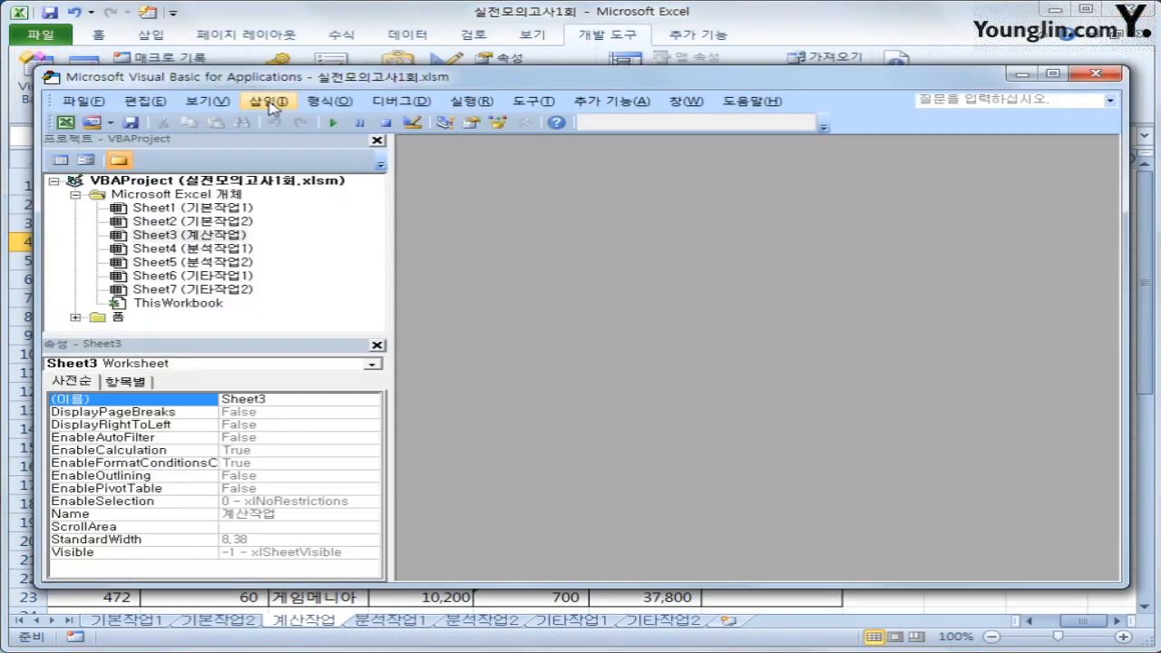
click(269, 101)
click(300, 159)
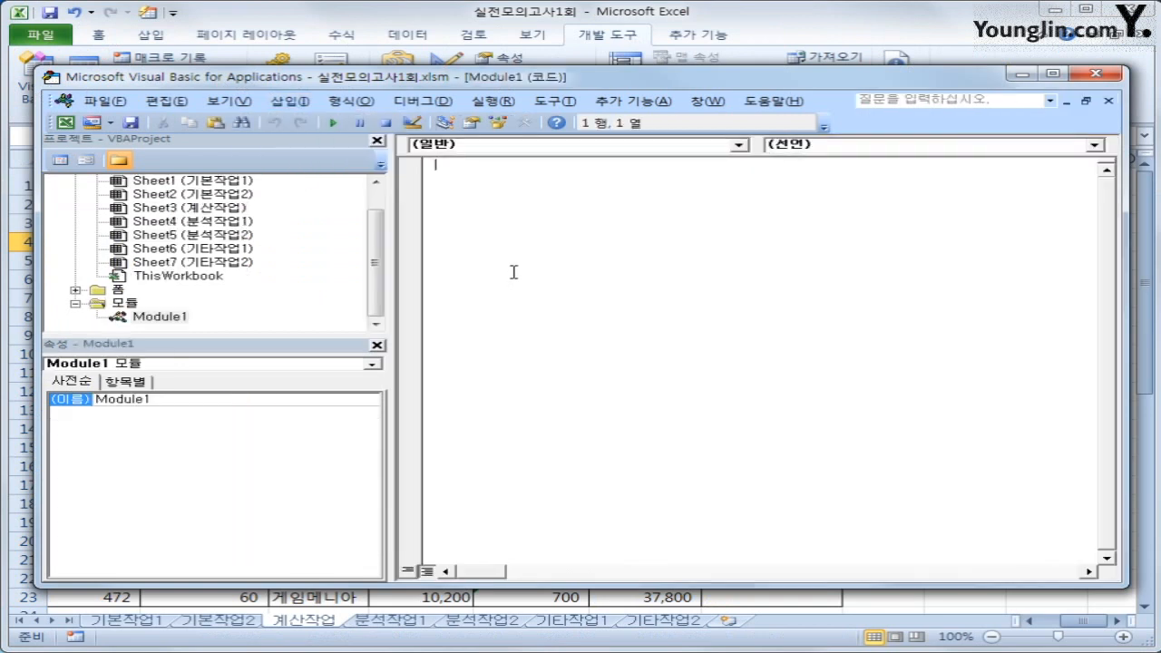
Declare a public function fn다운로드비율 with the parameters 게임코드, 조회수 and 다운로드수
text(public function fn)
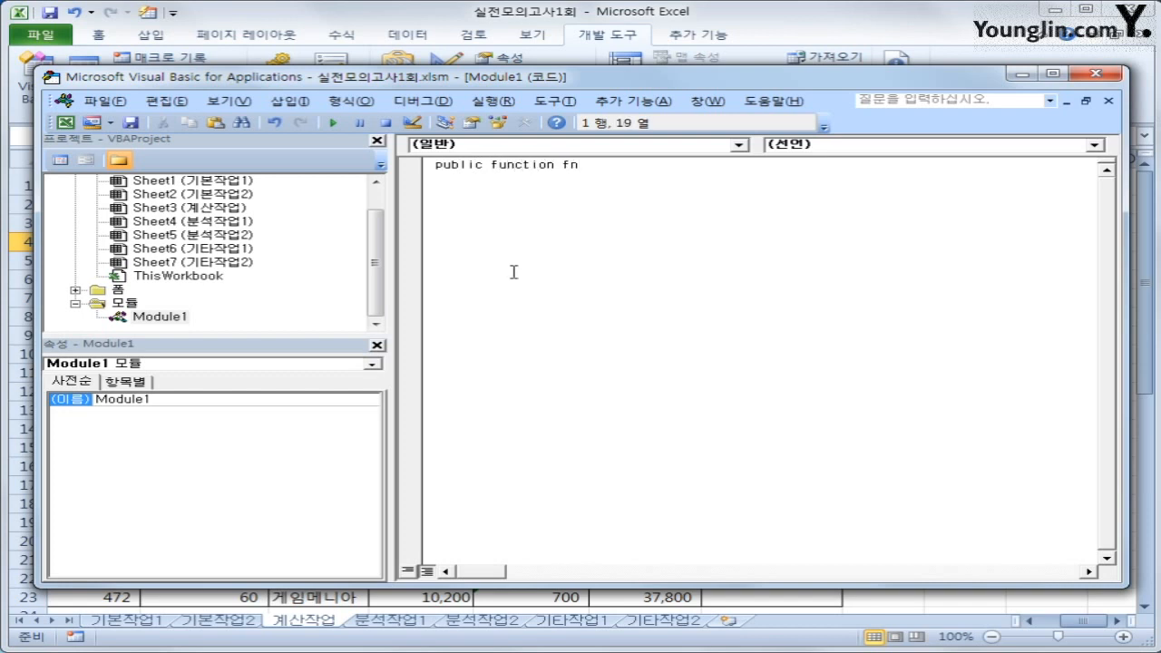
text(다운로드비율()
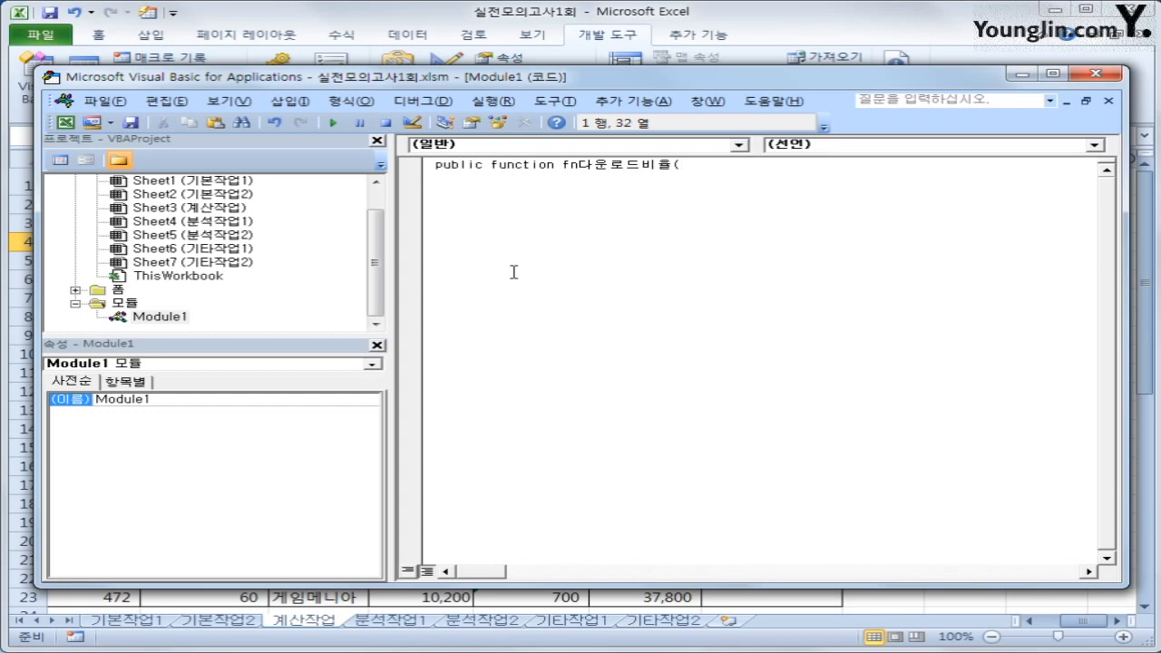
text(게임코드,조회수)
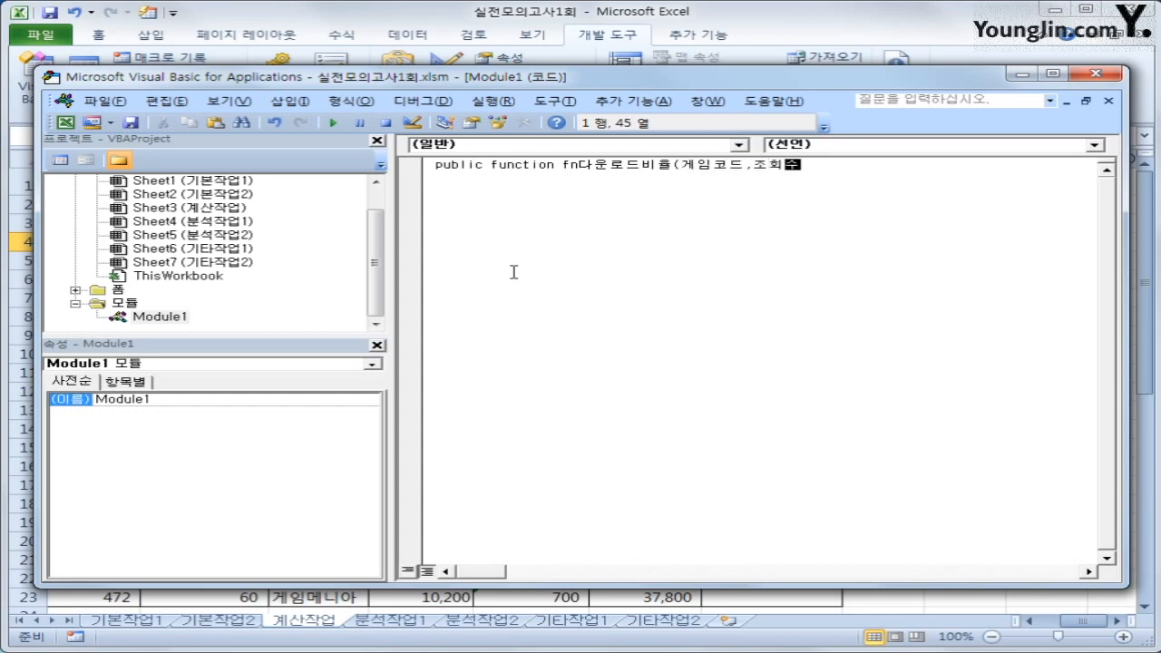
text(,다운로드수))
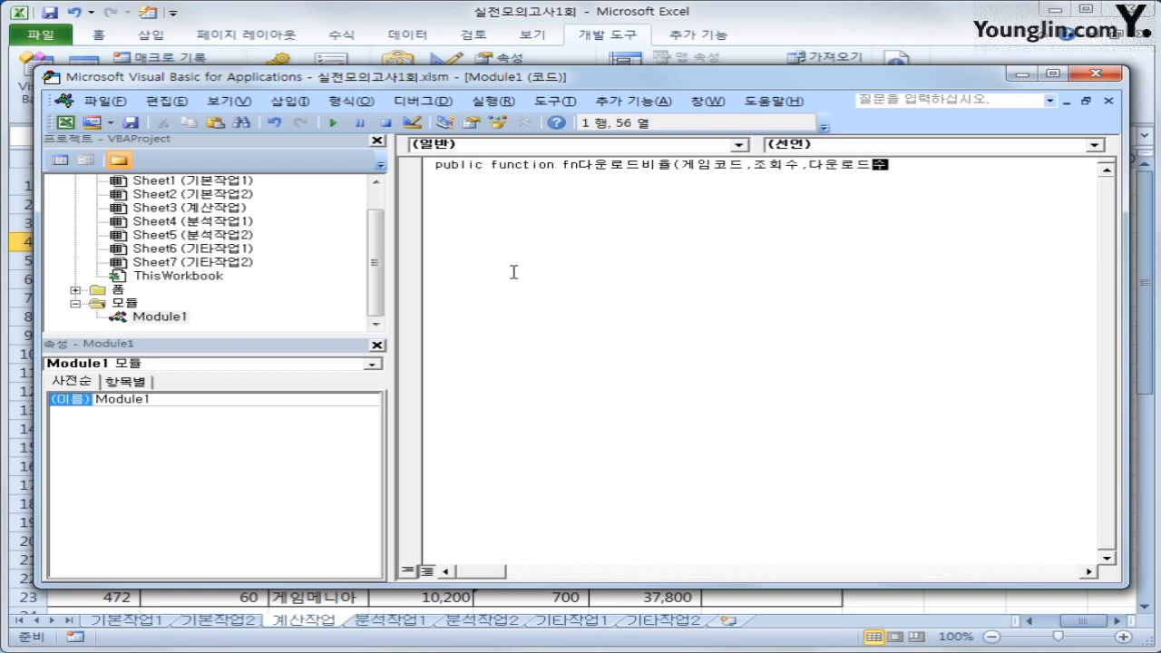
key(Return)
key(Return)
Write the indented return line fn다운로드비율 = (다운로드수 / 조회수 * 100) + 추가비율 in the function body
key(Tab)
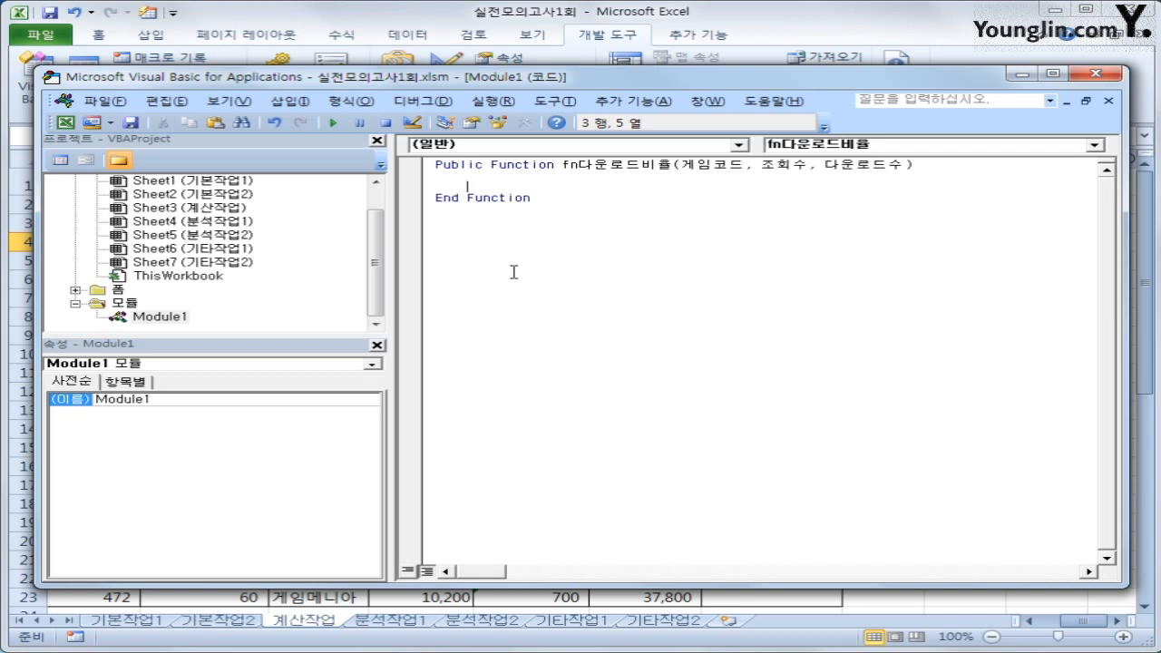
text(fn)
text(ekd)
key(BackSpace)
key(BackSpace)
key(BackSpace)
text(다운로드비율 )
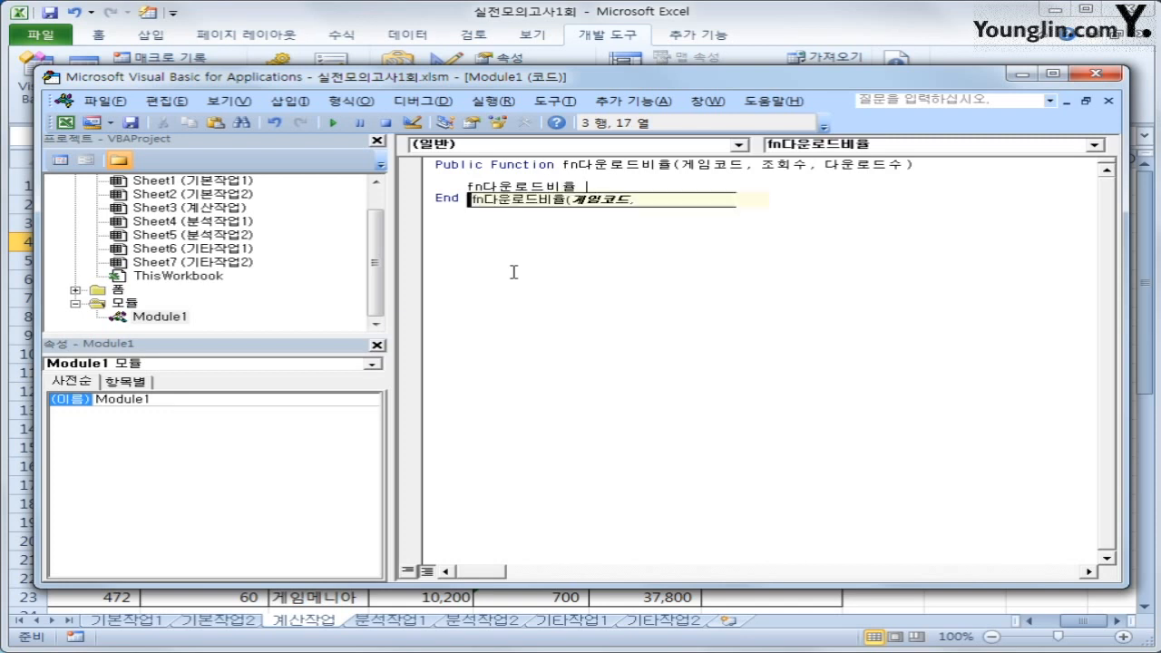
text(=()
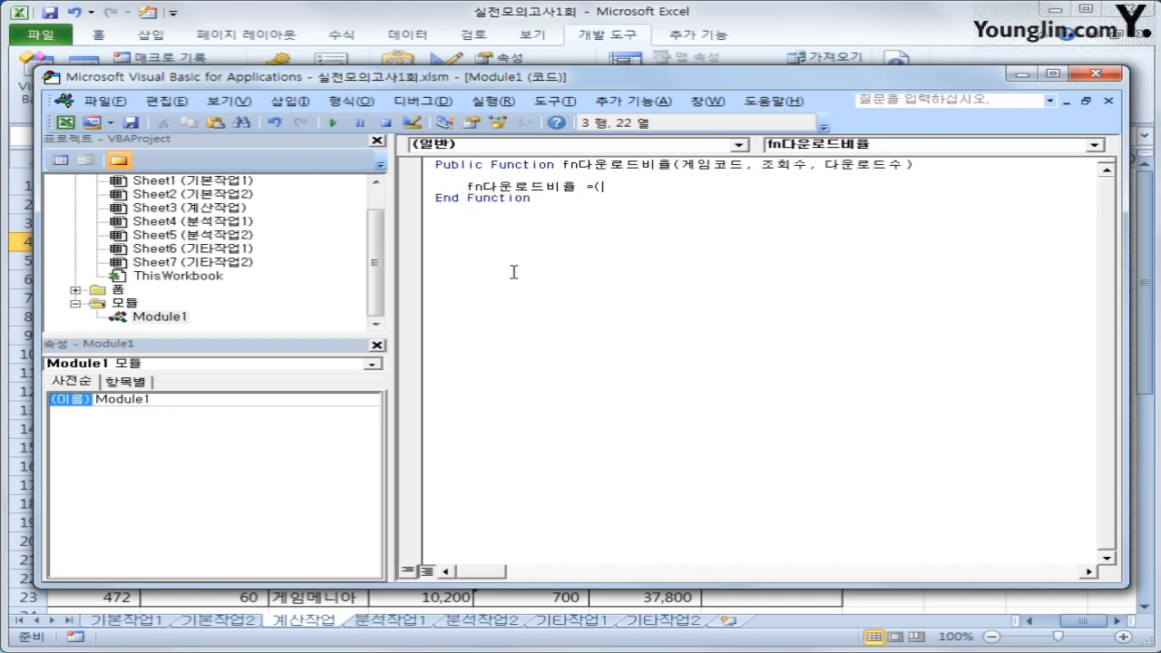
text(다운로드수 /조회수))
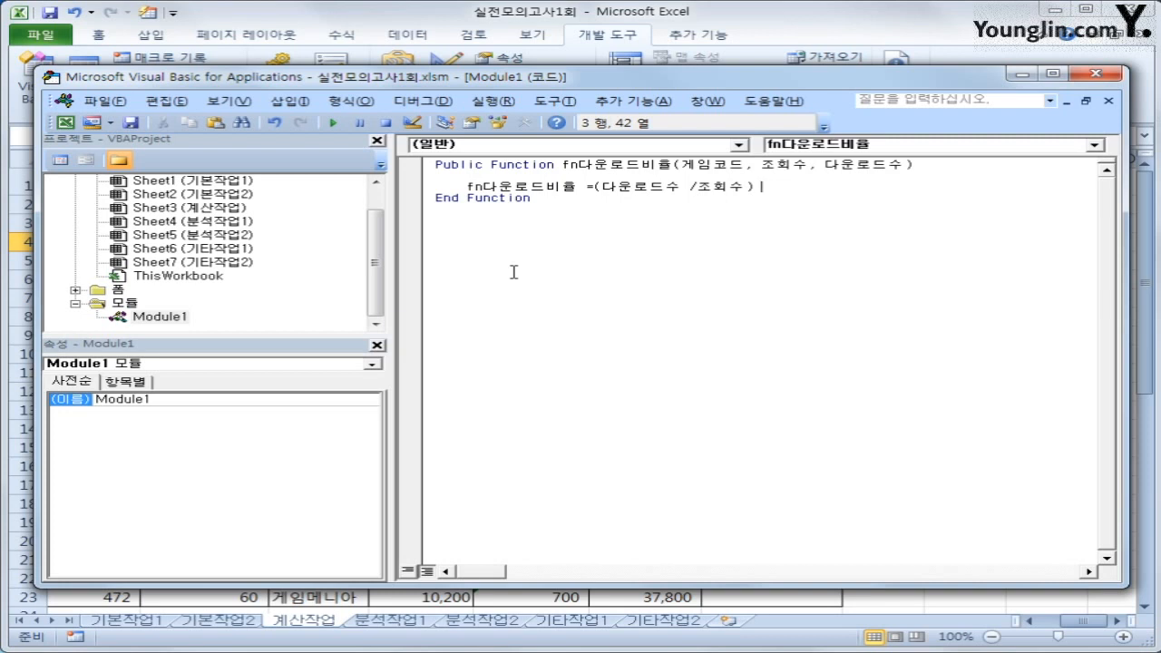
key(BackSpace)
key(BackSpace)
text(*)
text( 100))
text( +추가비유)
Add the line If Left(게임코드, 1) = "A" Then above the return line, separated by a blank line
key(Up)
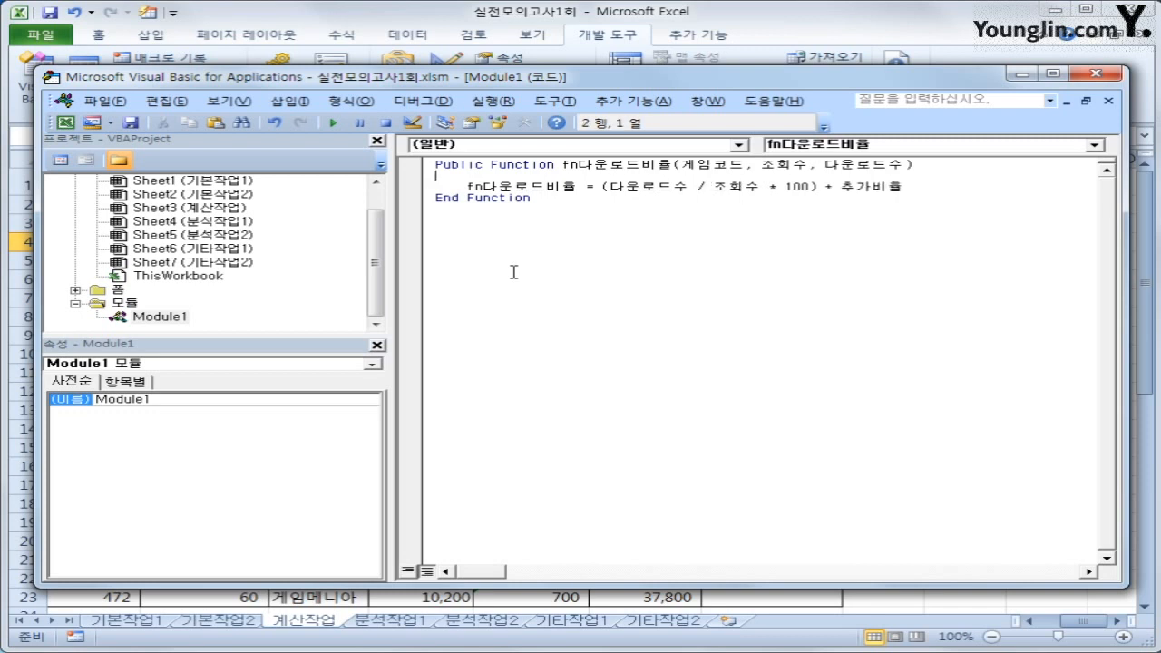
key(Return)
key(Return)
key(Up)
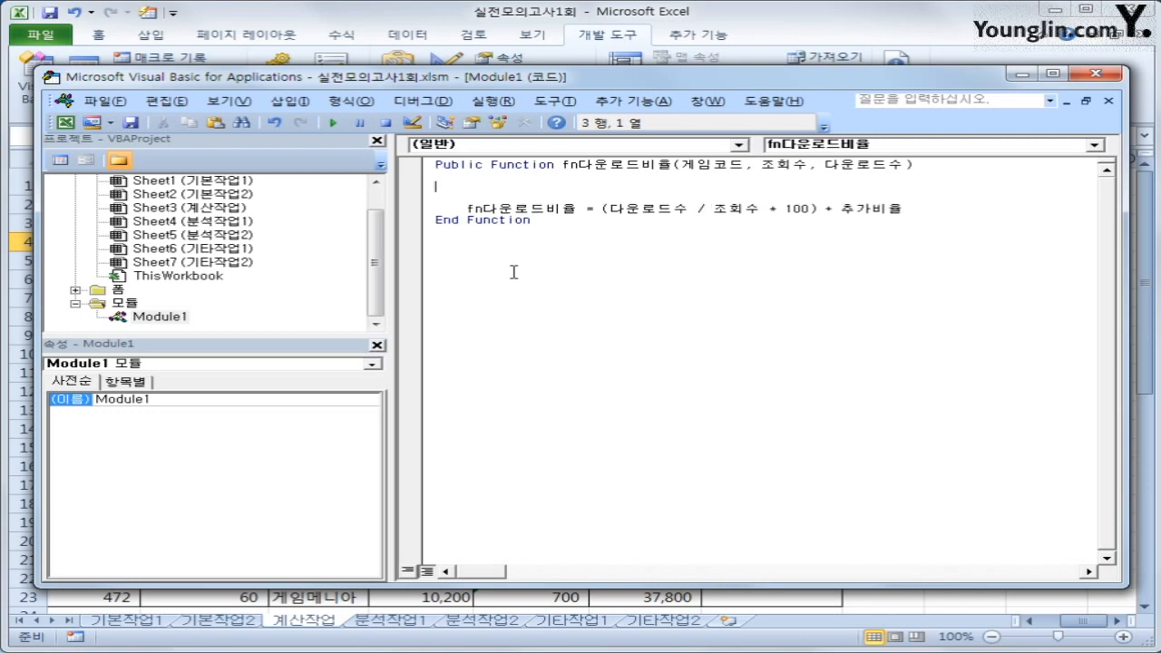
key(Tab)
text(ㅑ)
key(BackSpace)
text(if left()
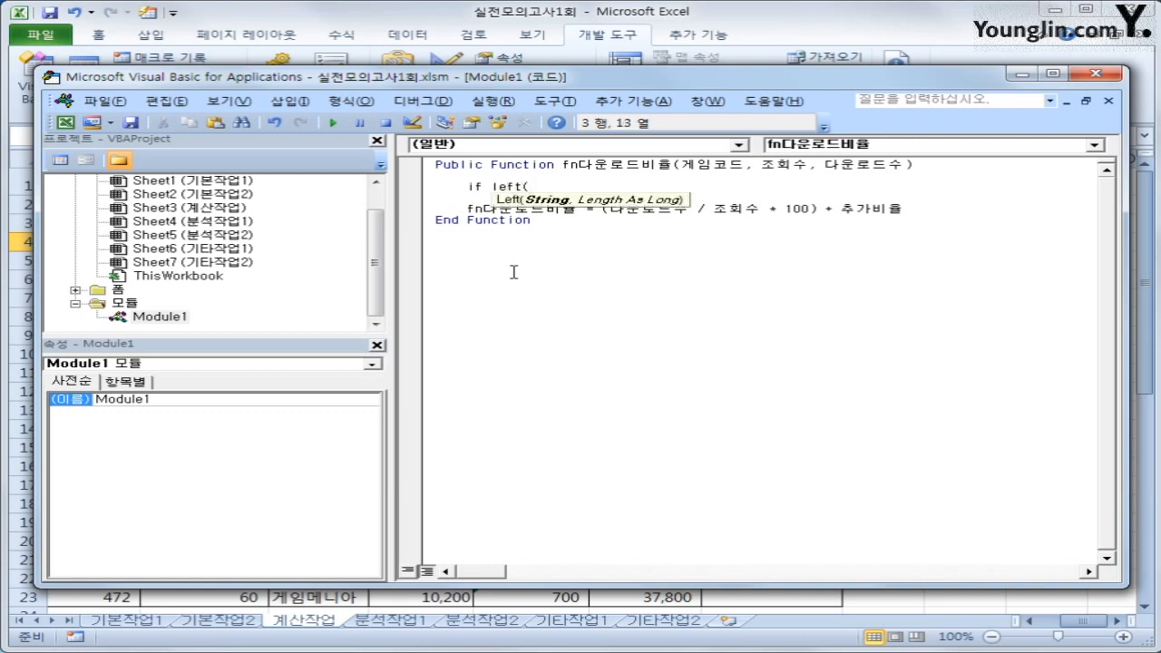
text(게임코드,1)
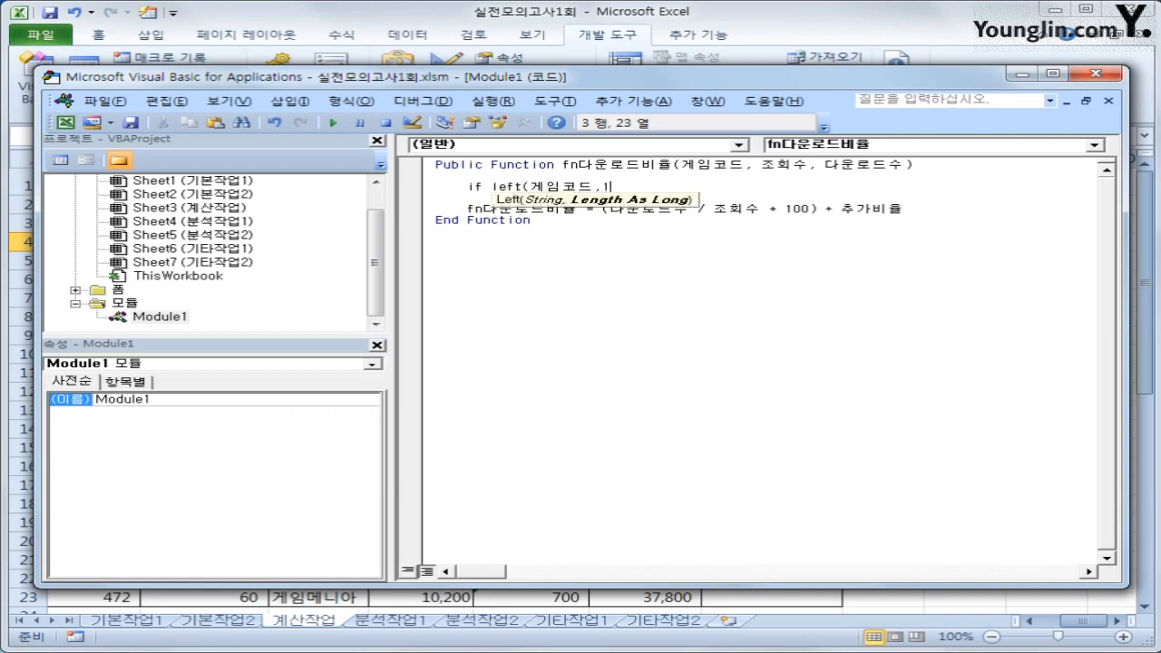
text() = )
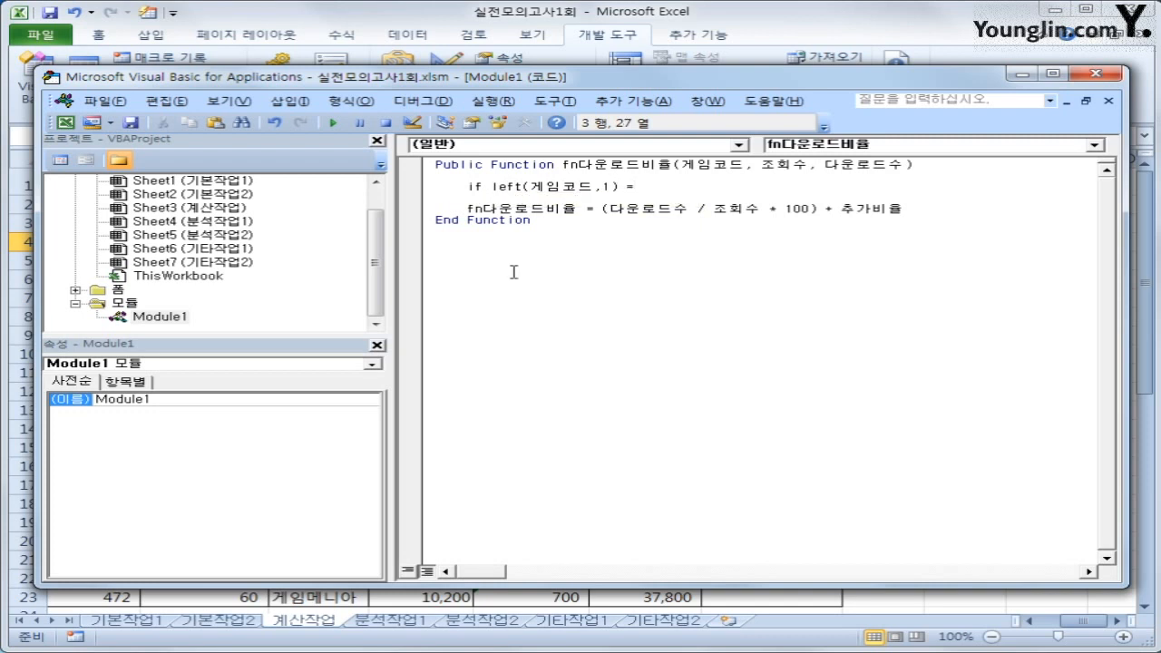
text(")
text(시)
text(" )
text(ㅅ)
key(BackSpace)
text(then)
Set 추가비율 = 10 on an indented line inside the If branch
key(Return)
text(추가비율 )
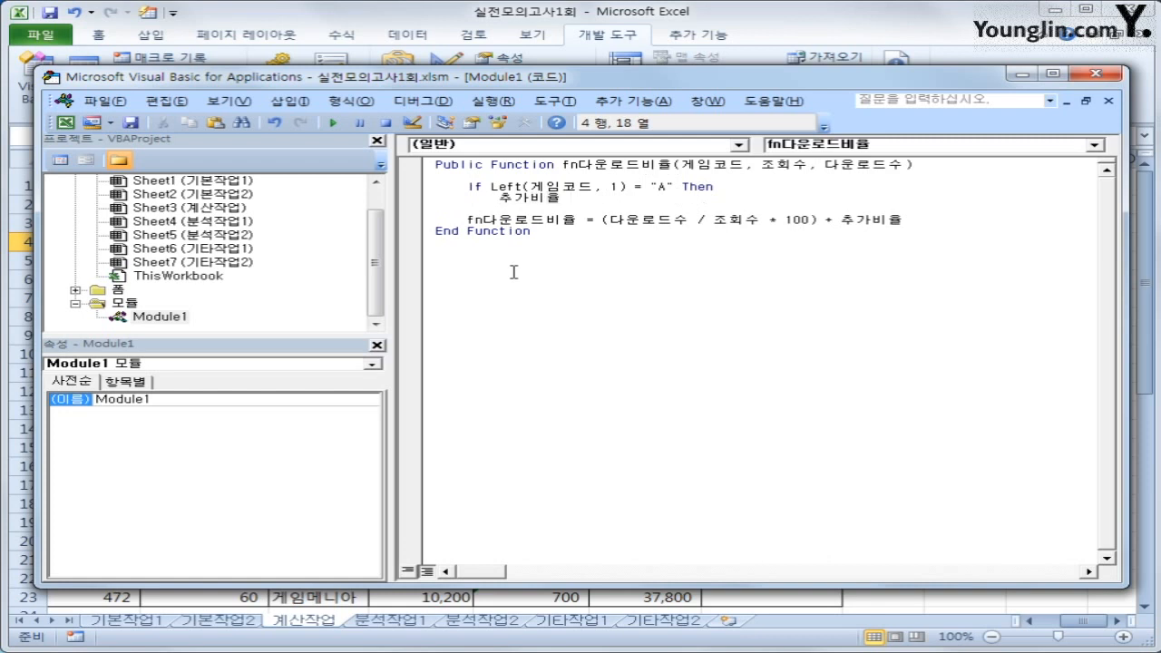
text(=10)
key(Return)
key(BackSpace)
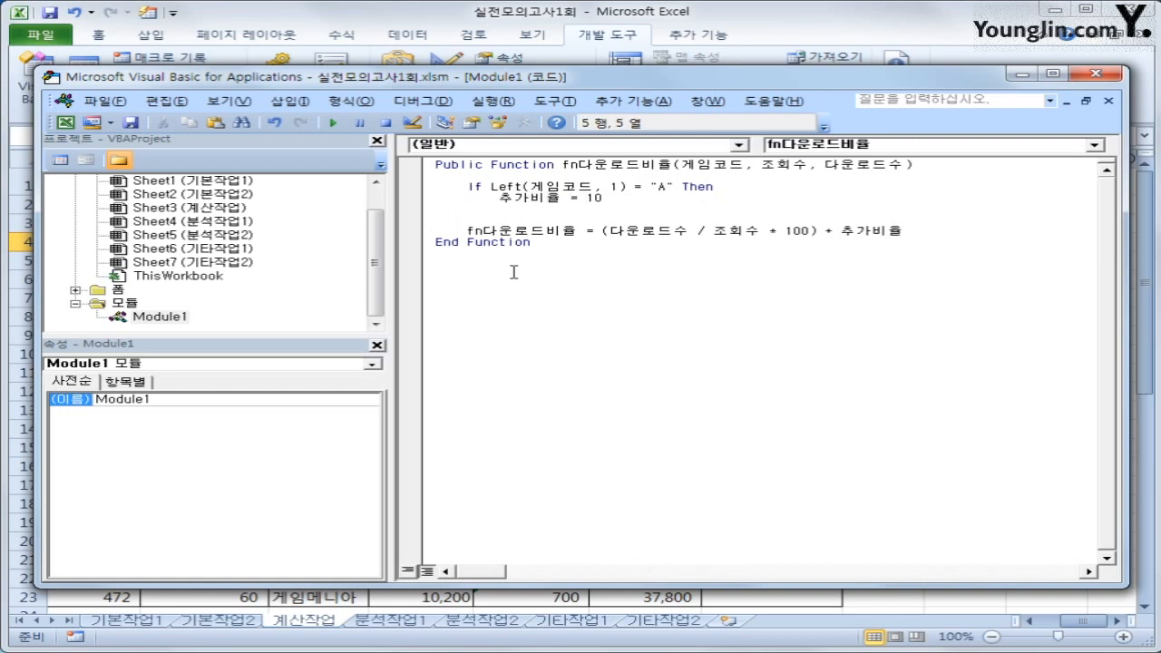
Add an Else branch that sets 추가비율 = 0 and close the block with End If
text(else)
key(Return)
key(Tab)
text(추가비율 =)
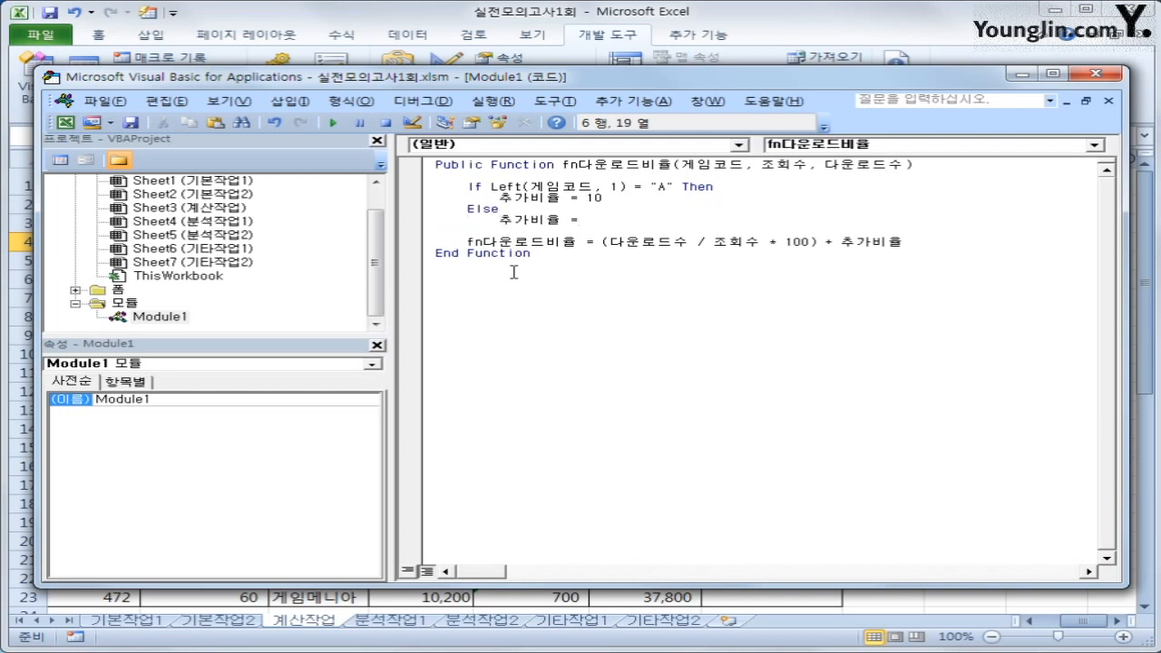
text( 0)
key(Return)
key(BackSpace)
text(end)
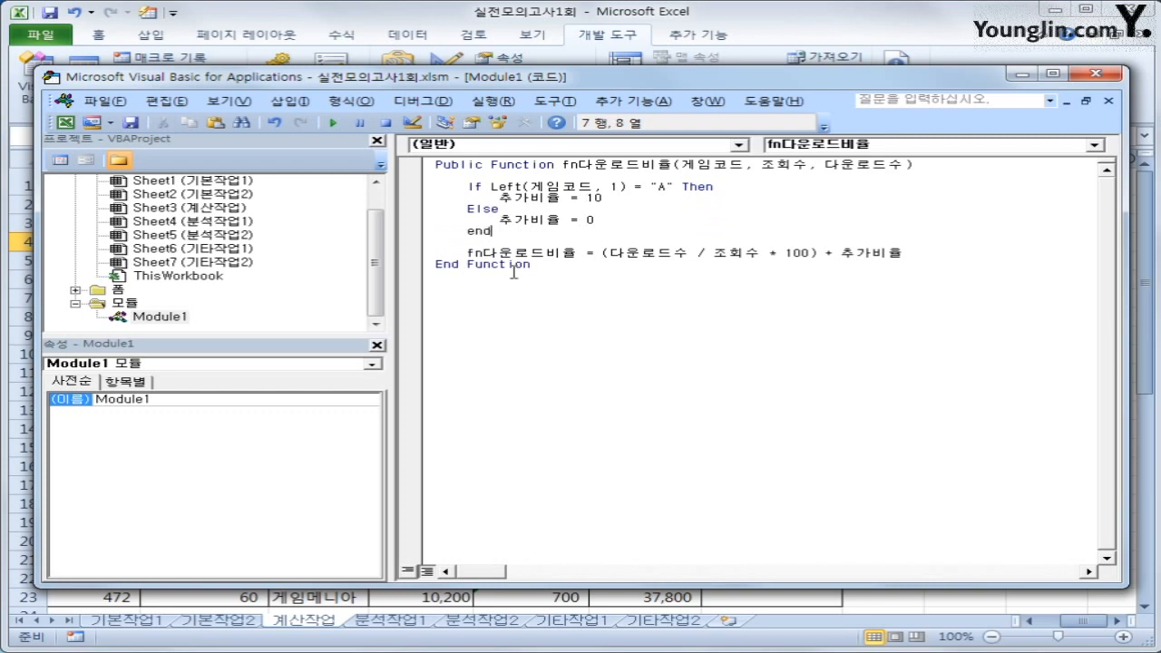
text( if)
Add a blank line before End Function and close the Visual Basic editor to return to the worksheet
key(Down)
key(Down)
key(End)
key(Return)
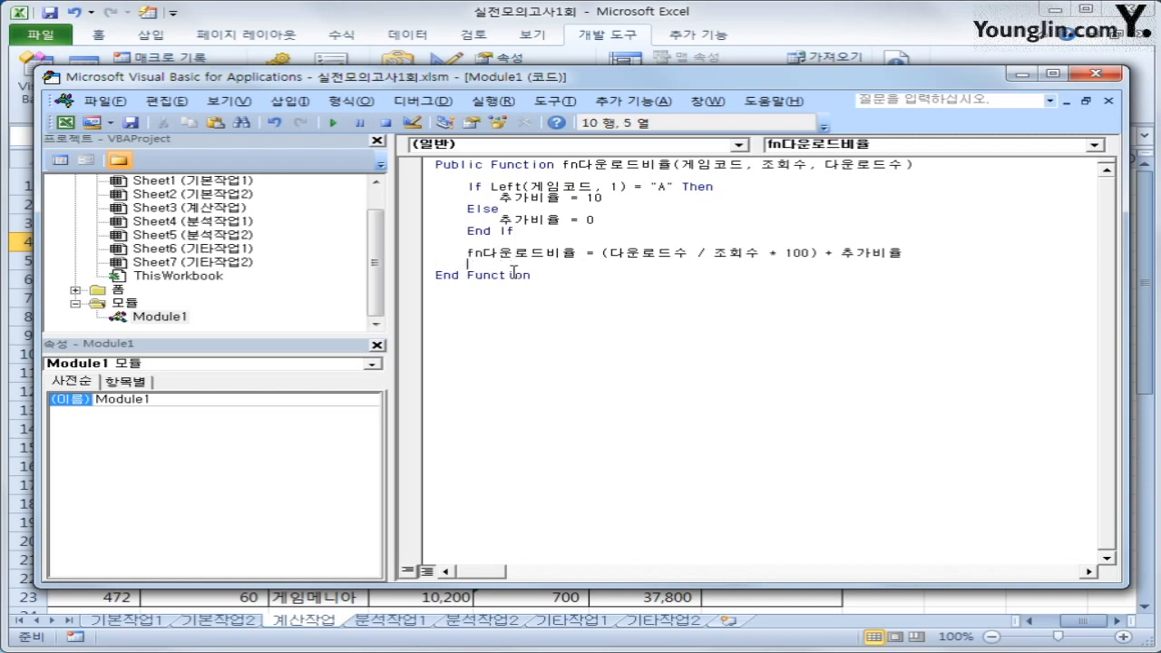
key(Up)
key(Up)
key(Up)
key(Up)
key(Up)
key(Up)
key(Up)
key(Up)
key(Up)
click(1095, 75)
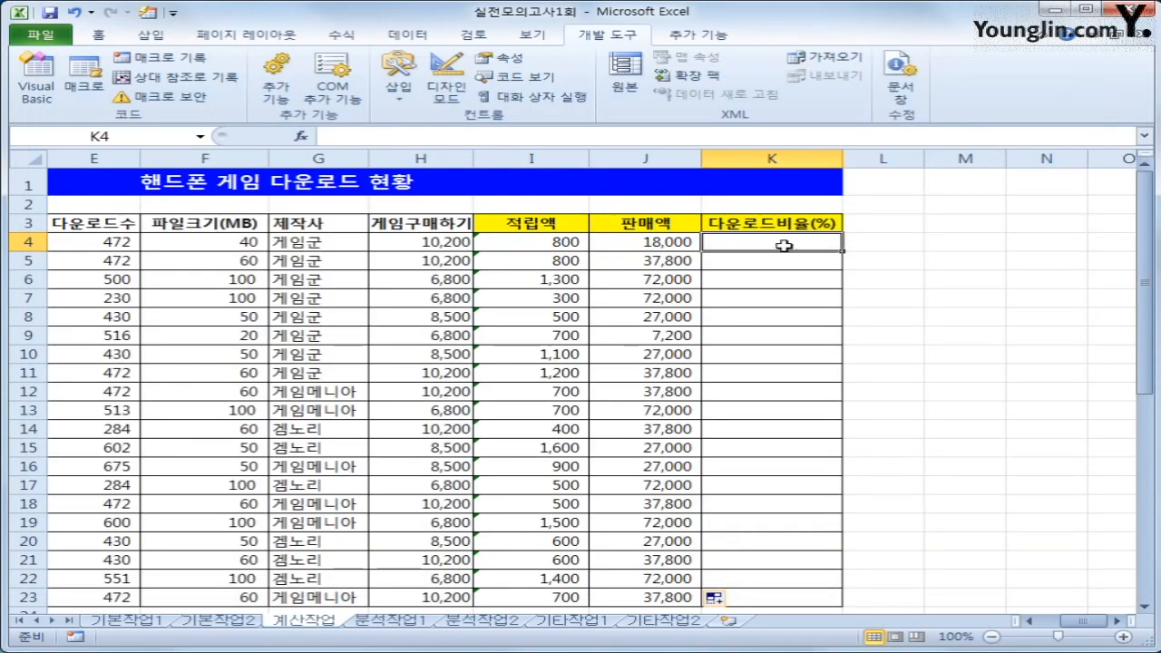
Insert the user-defined function fn다운로드비율 in K4 with 게임코드 A4, 조회수 D4 and 다운로드수 E4
click(300, 136)
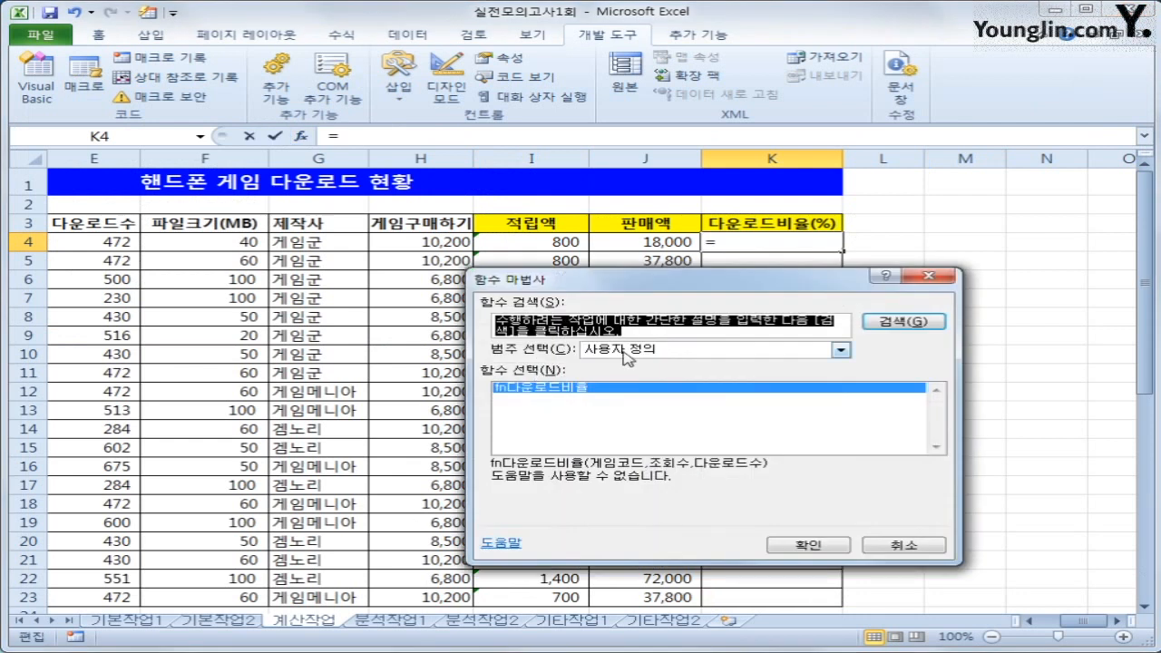
click(828, 545)
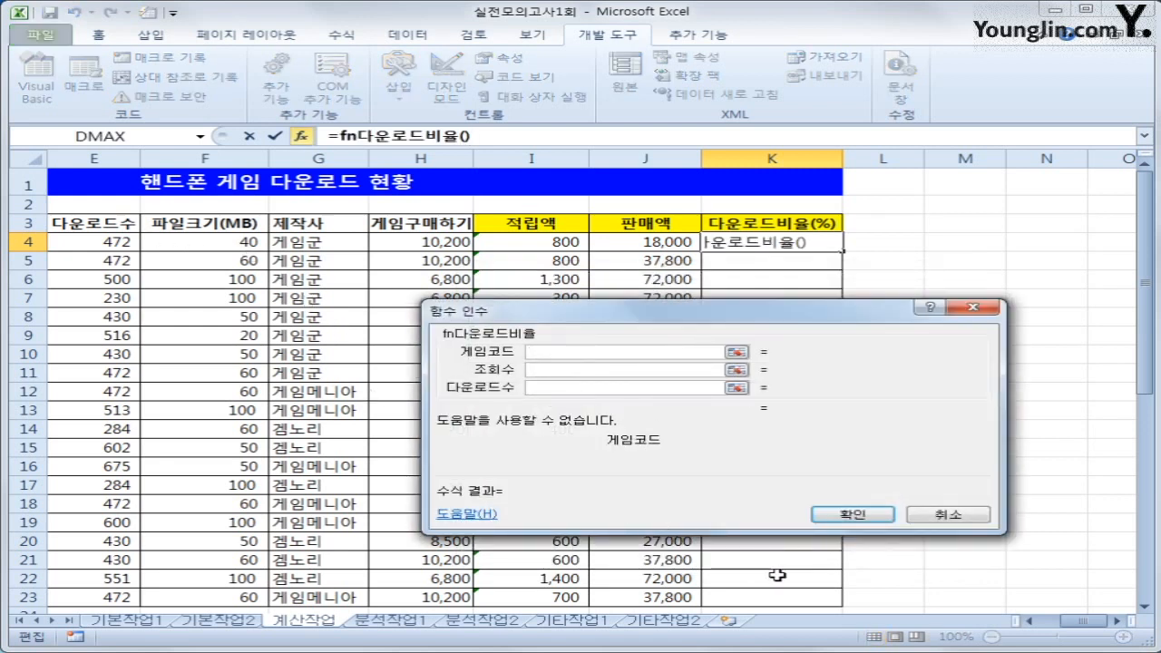
drag(1070, 621, 1054, 624)
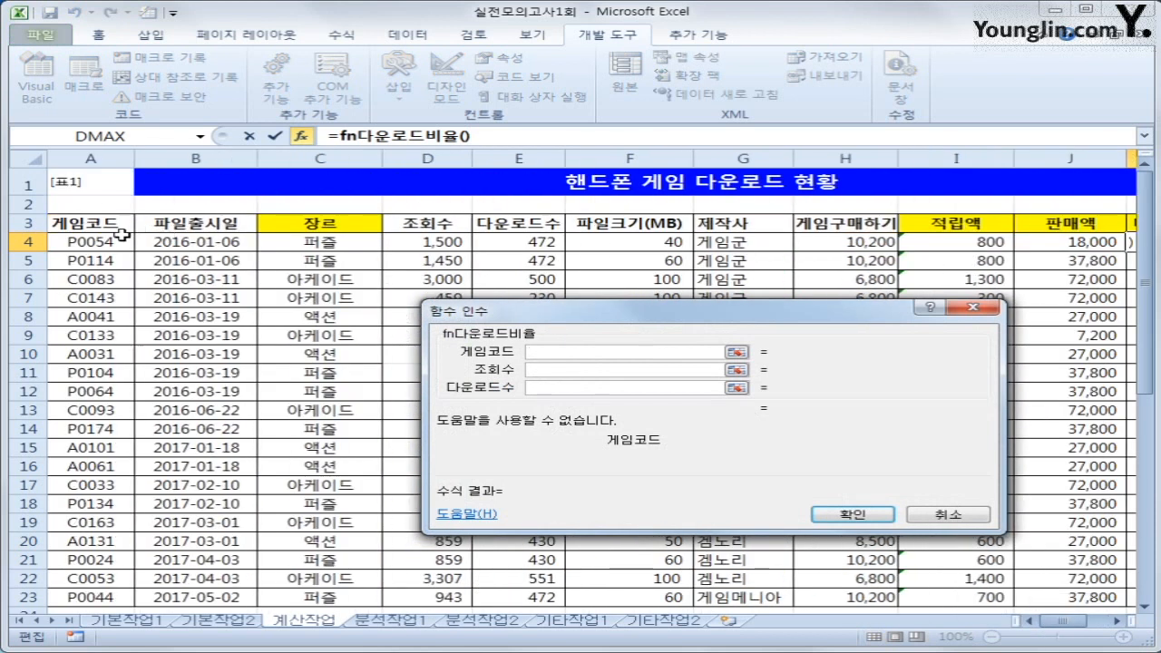
click(121, 241)
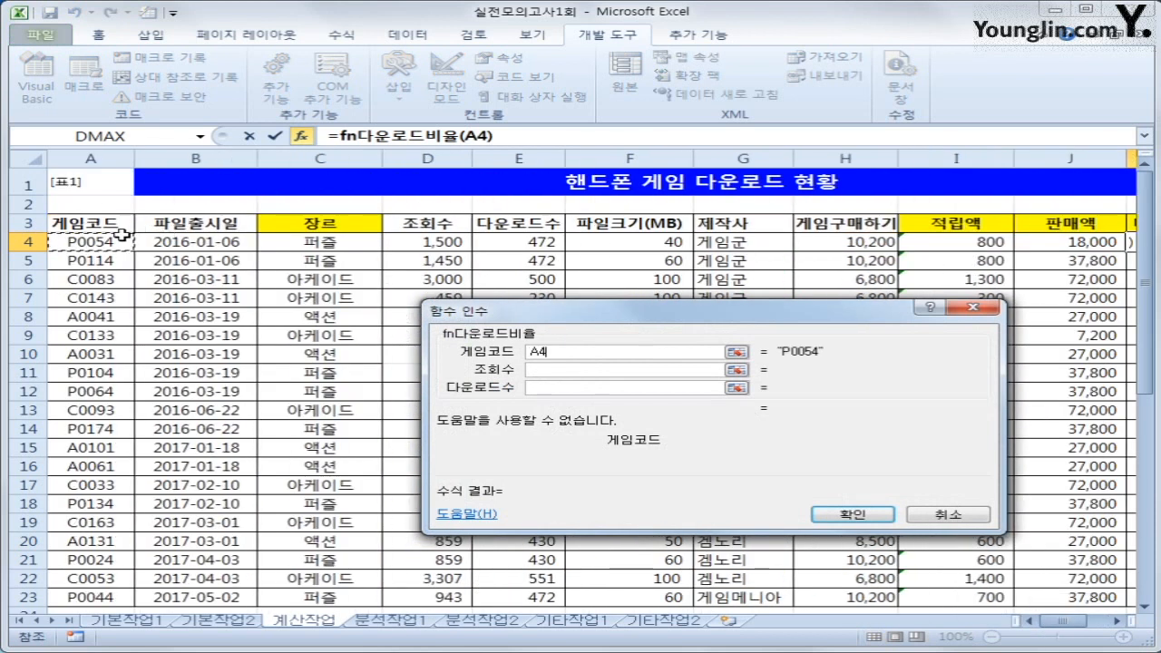
click(565, 368)
click(458, 243)
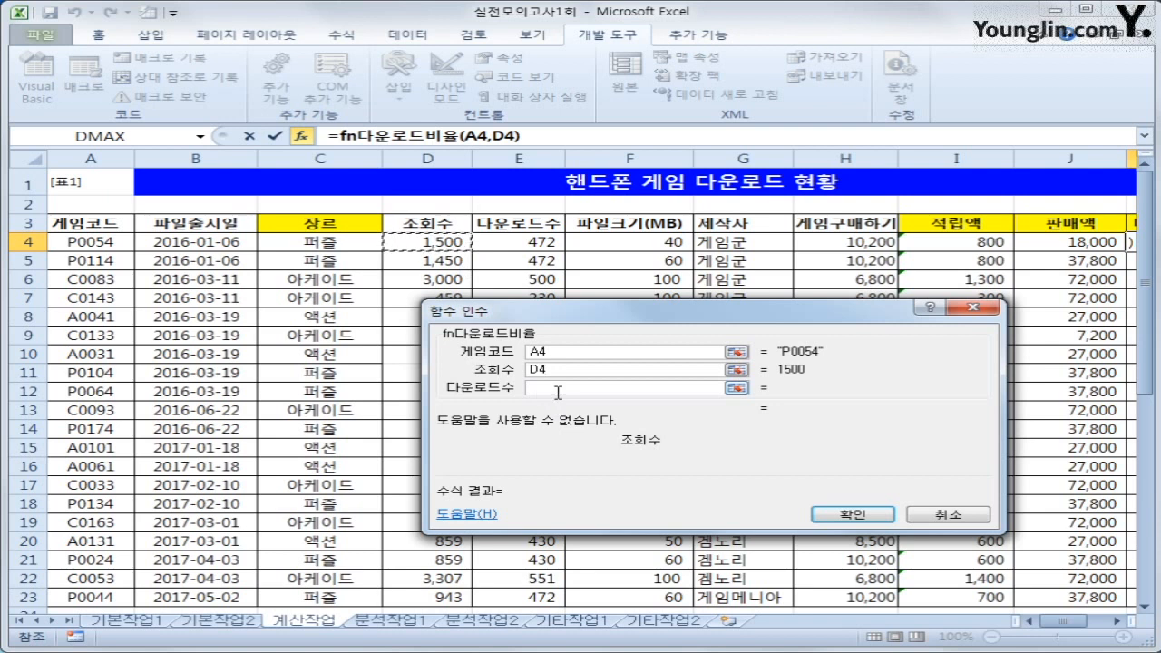
click(561, 388)
click(549, 246)
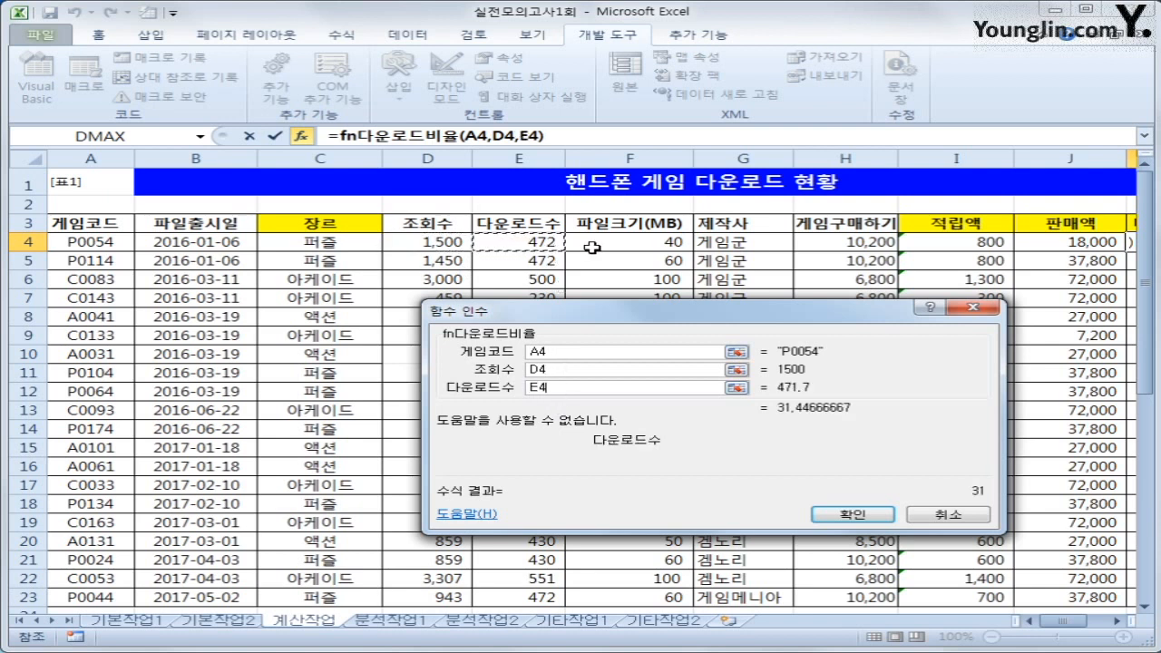
click(848, 514)
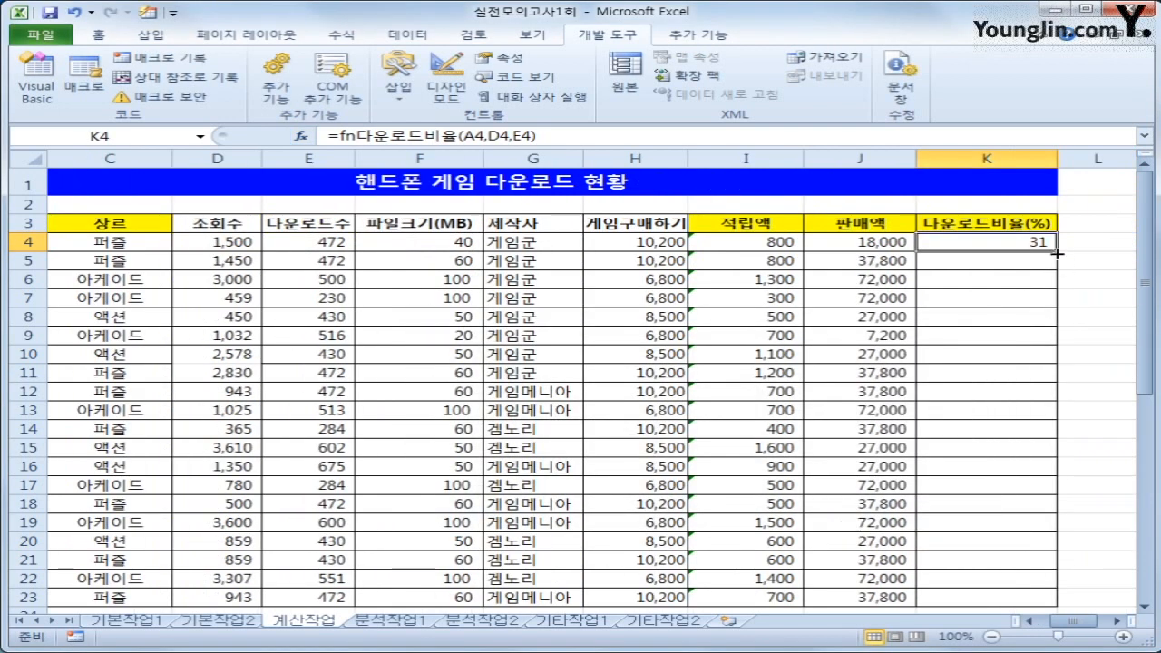
Fill the 다운로드비율(%) formula from K4 down through K23
double_click(1057, 254)
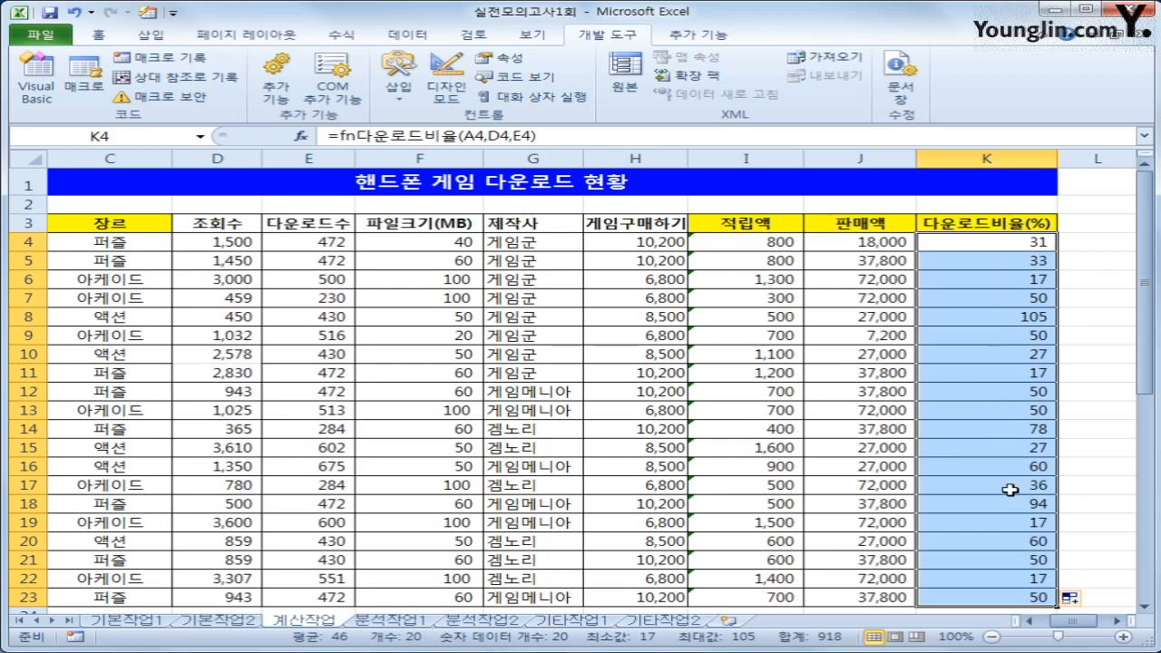
Start the 2016 average downloads formula in C28 of [표2] with =AVERAGE(IF(YEAR(
scroll(1007, 490, down, 5)
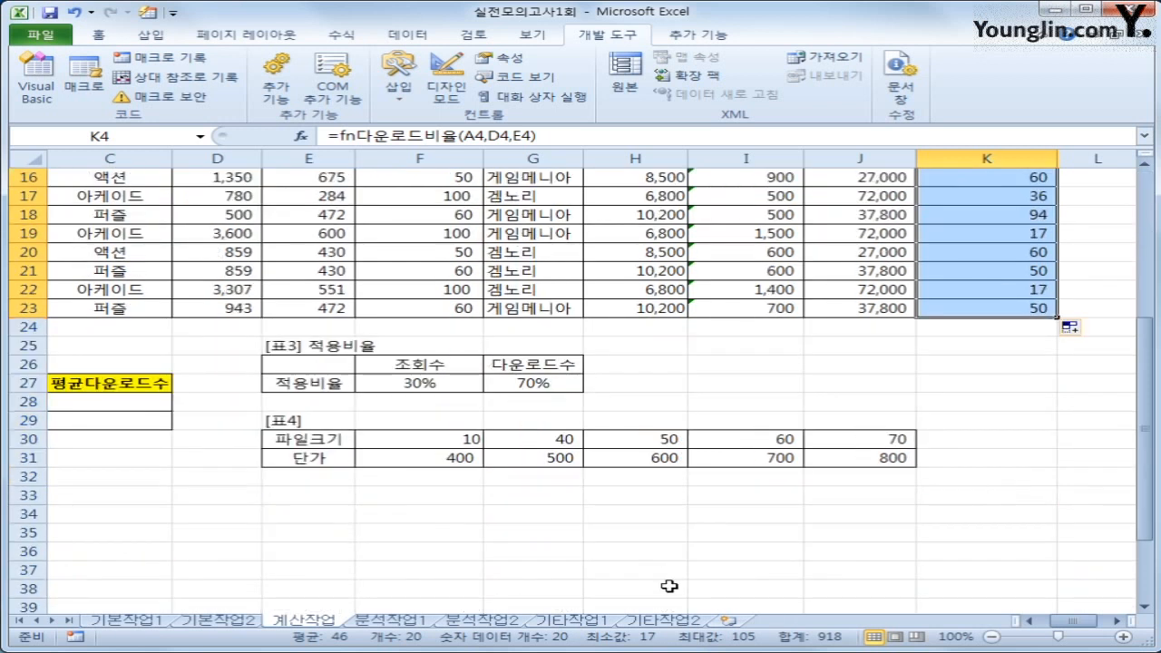
drag(1072, 621, 1050, 621)
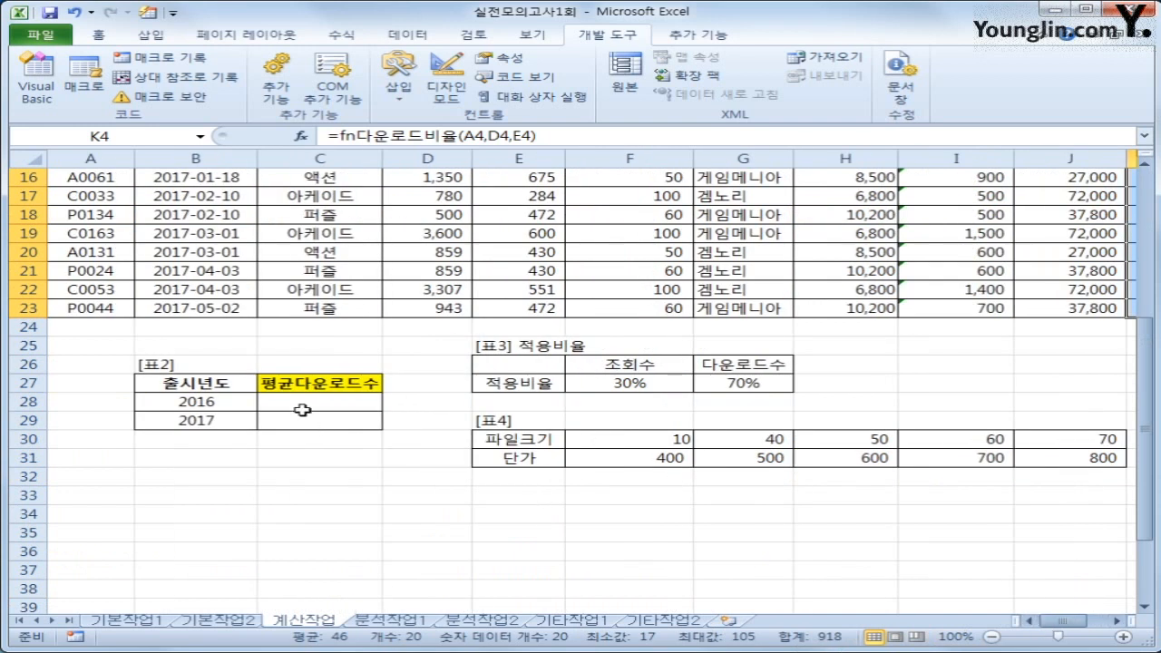
click(302, 408)
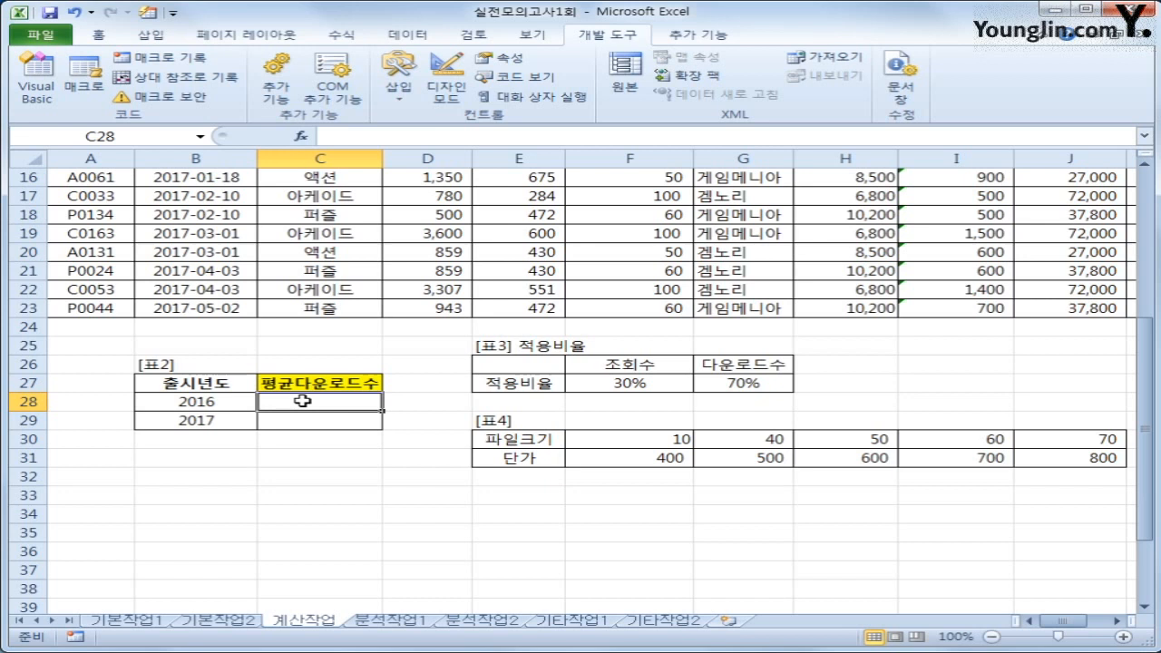
text(=av)
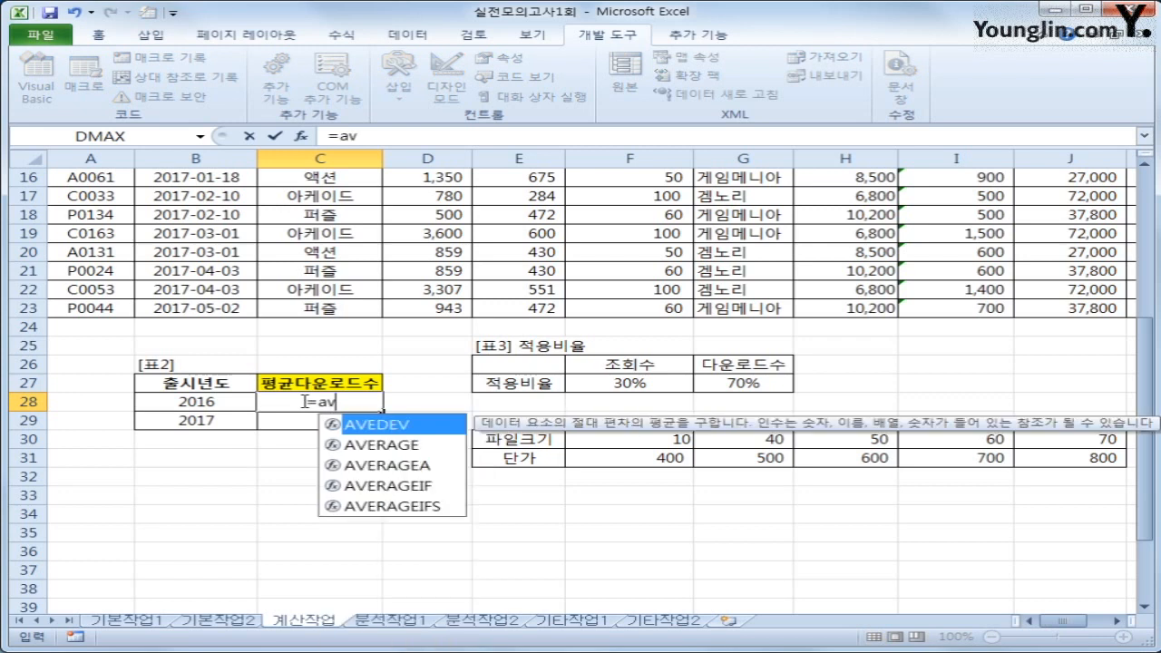
key(Down)
key(Tab)
text(if)
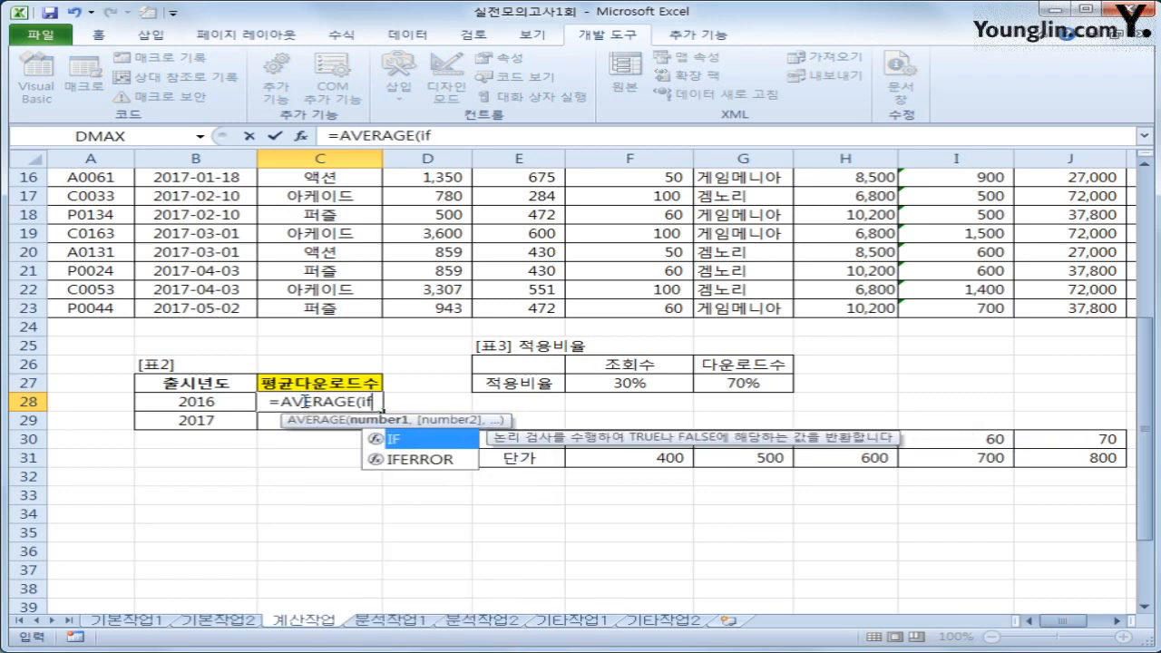
text((year()
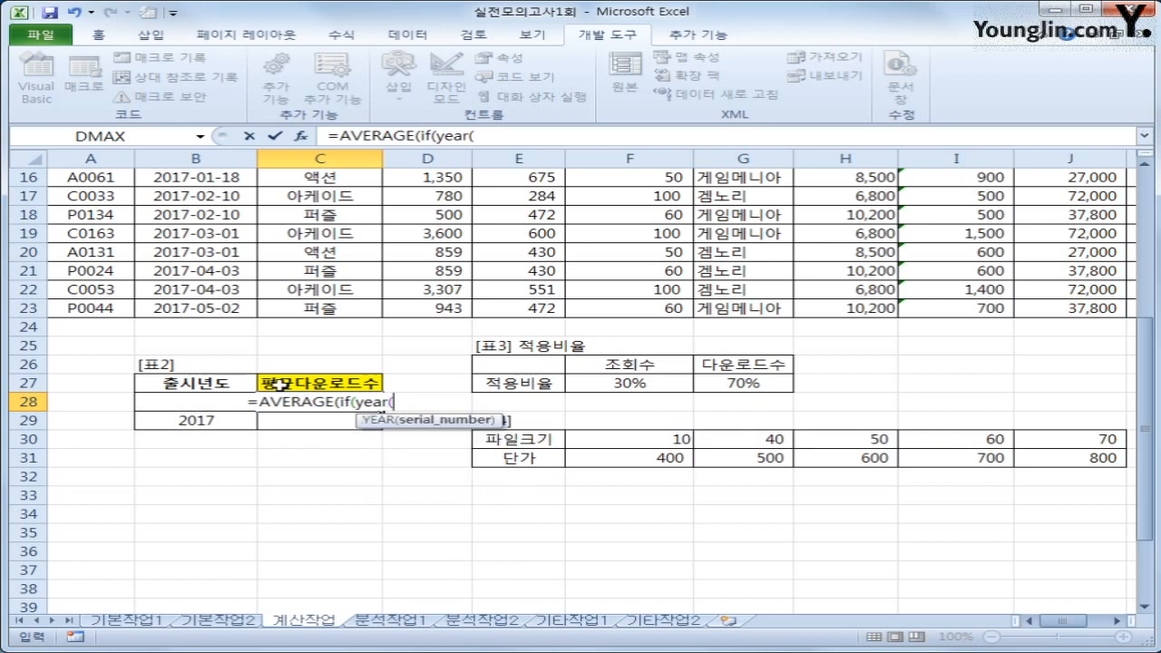
Extend the C28 formula with the release-date condition, comparing the year of $B$4:$B$23 with B28
scroll(276, 386, up, 5)
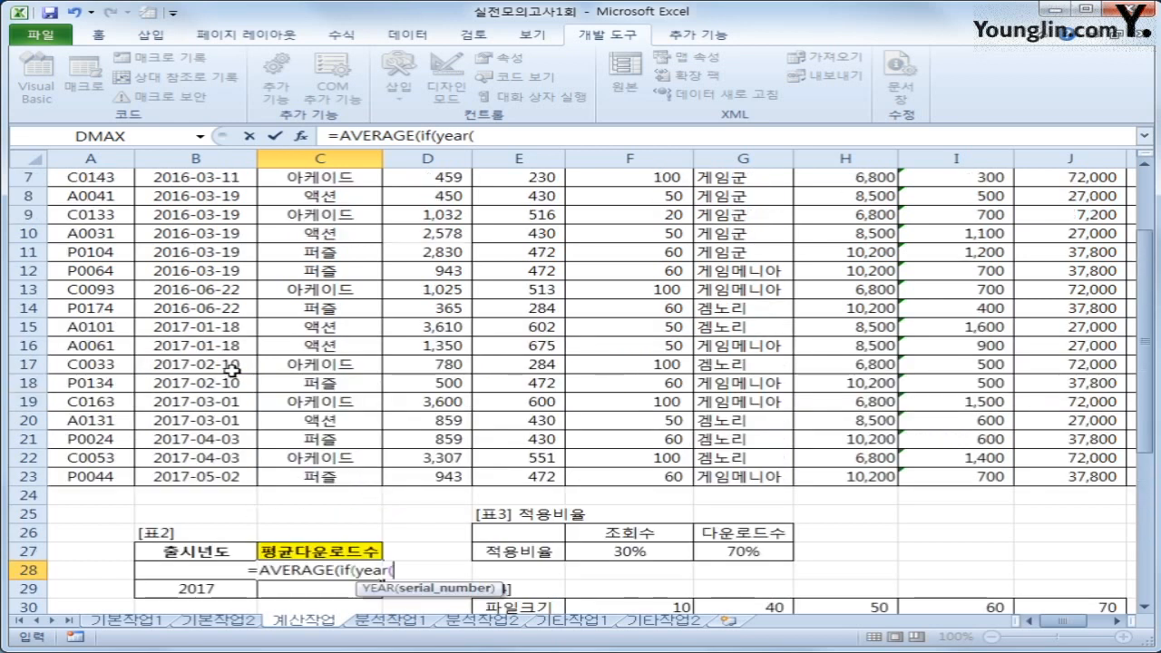
drag(196, 241, 197, 550)
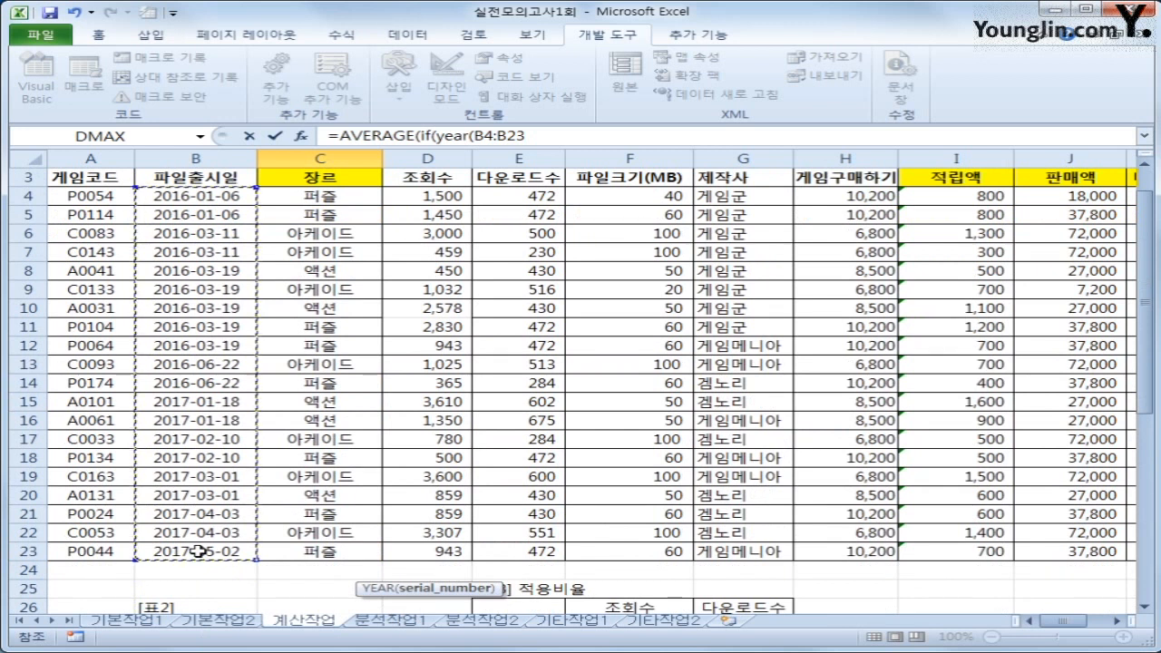
key(F4)
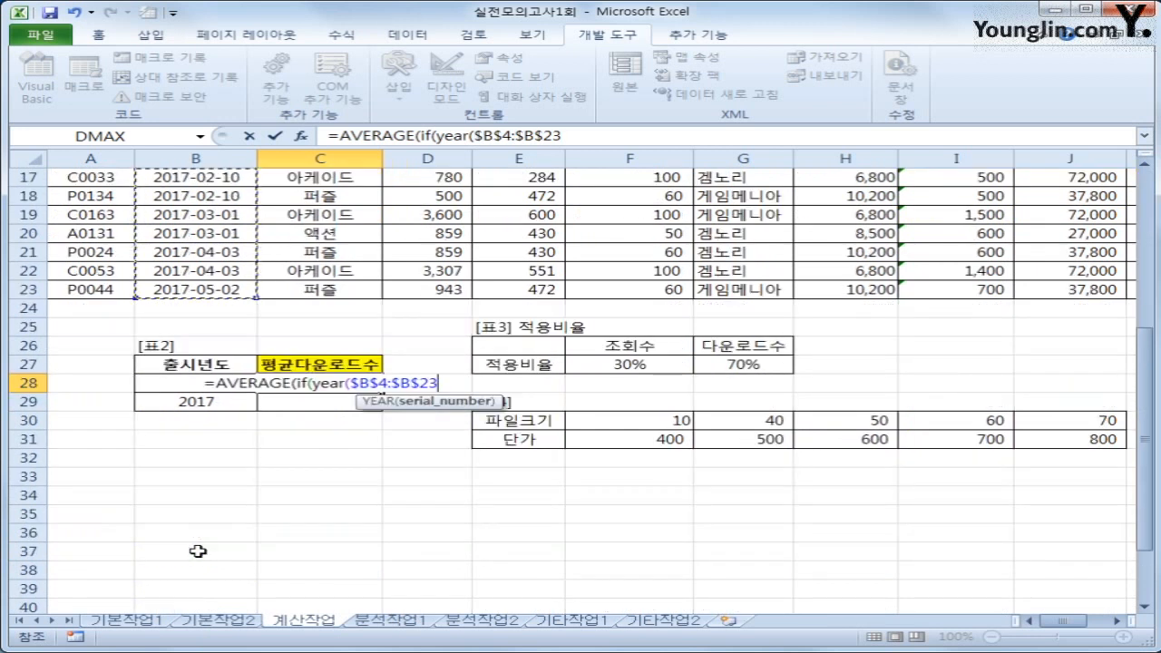
text()=)
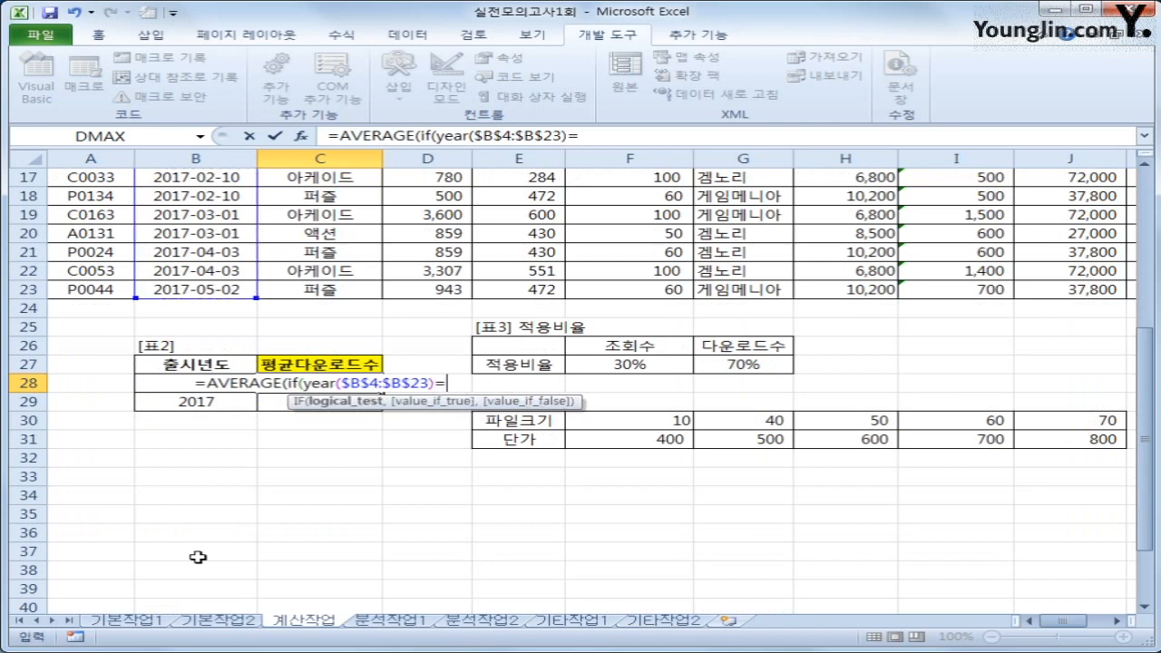
key(Left)
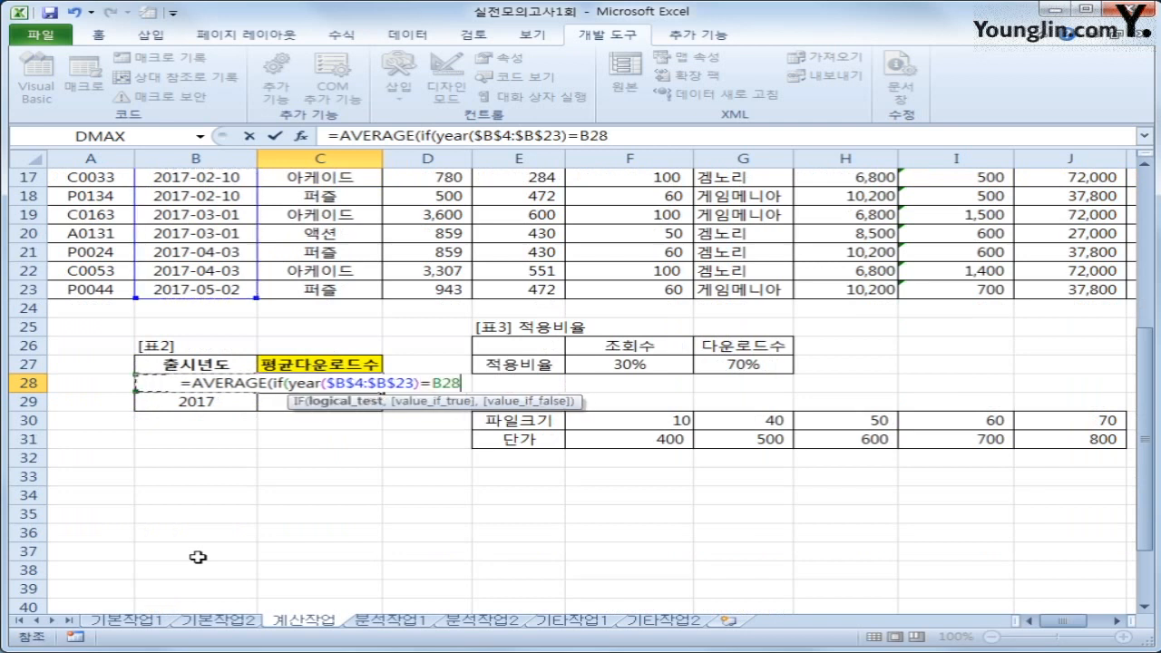
text(,)
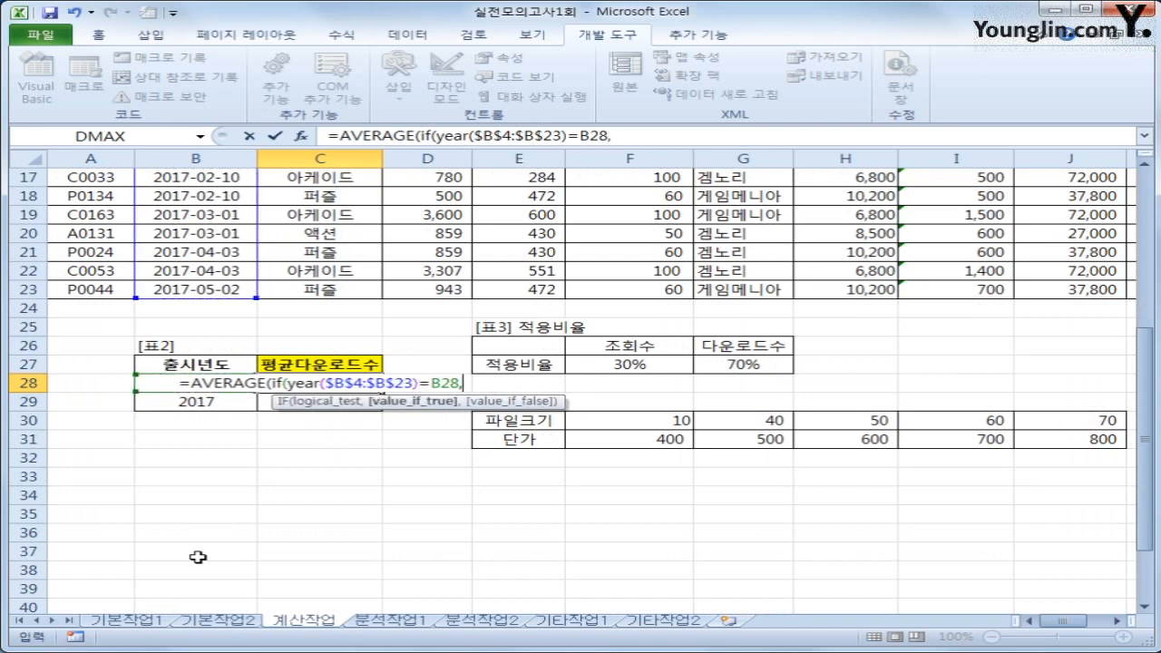
Complete the C28 formula with $E$4:$E$23 as the averaged range, enter it as an array formula, and fill it down to C29
scroll(198, 557, up, 5)
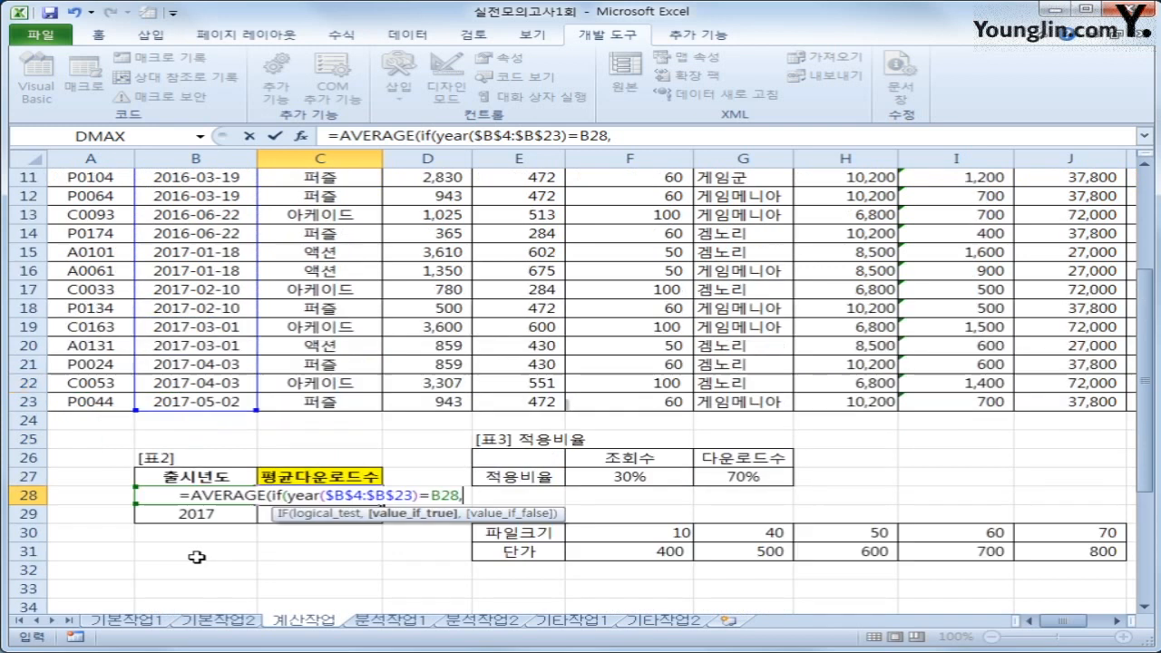
scroll(196, 554, down, 3)
scroll(194, 562, up, 4)
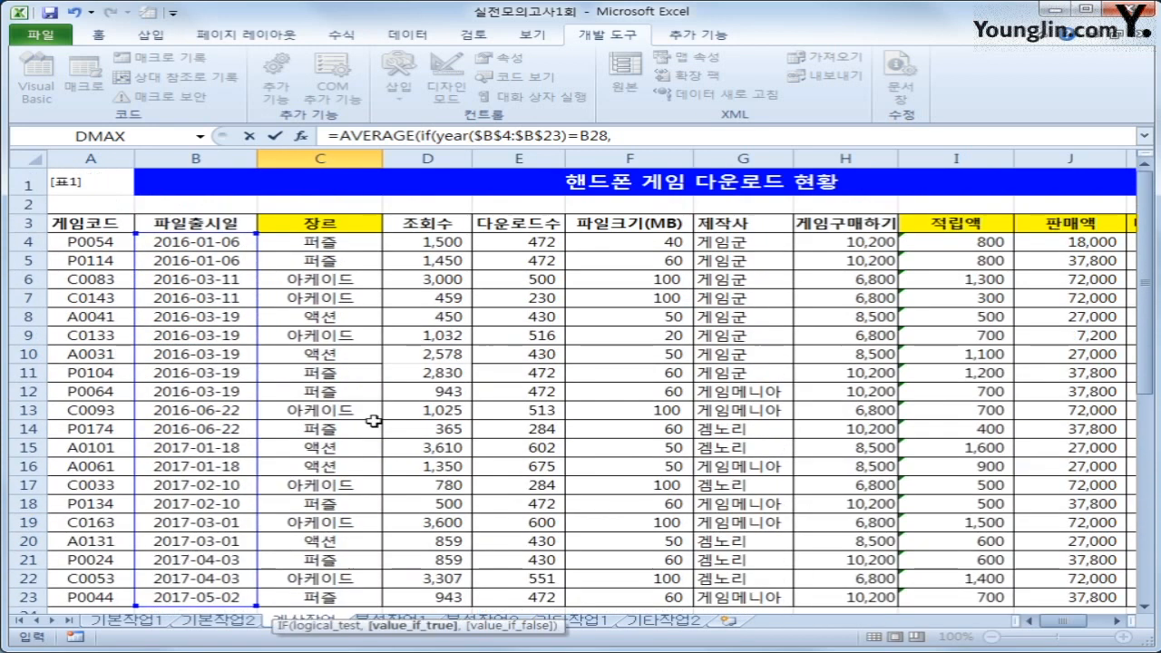
drag(530, 241, 524, 324)
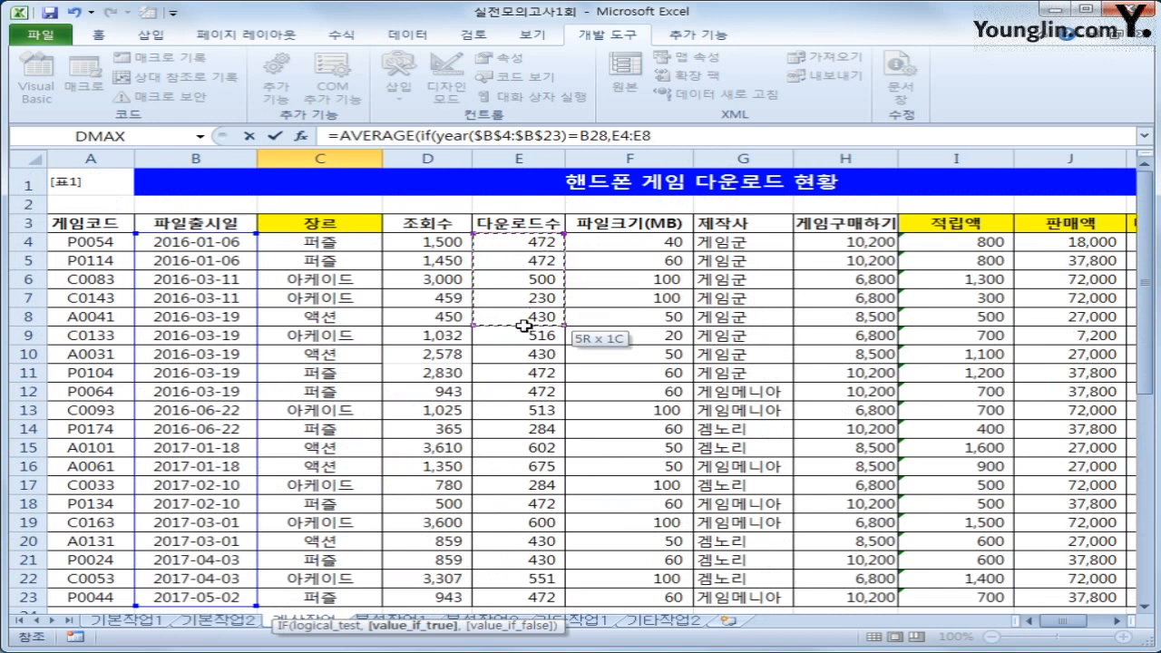
drag(524, 325, 525, 592)
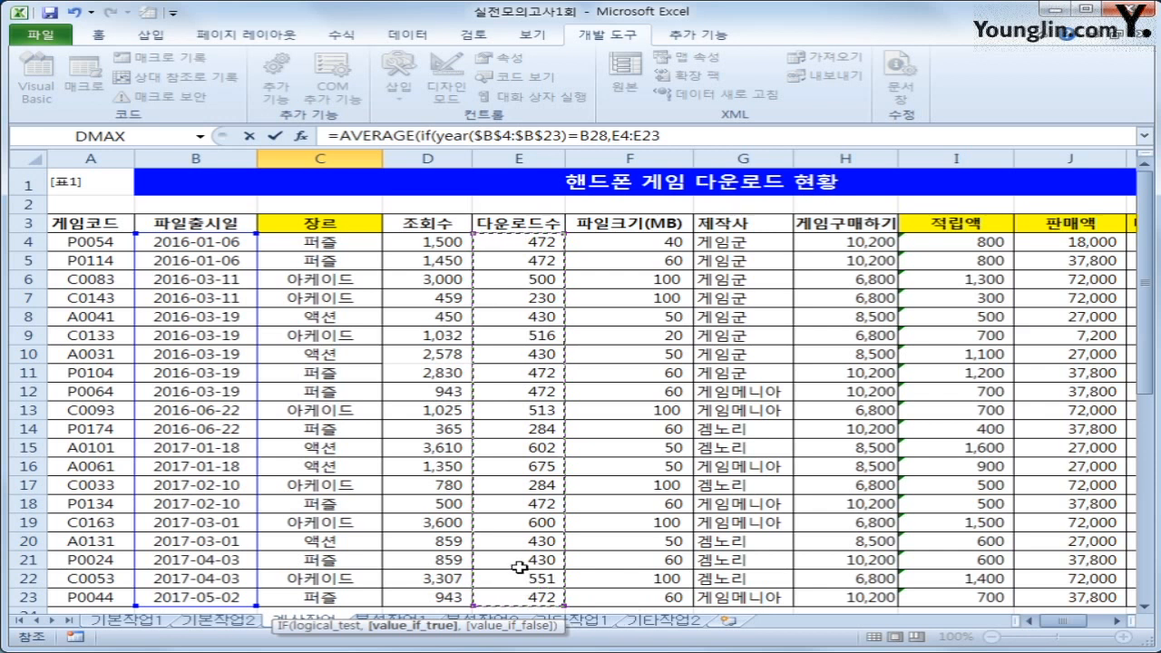
key(F4)
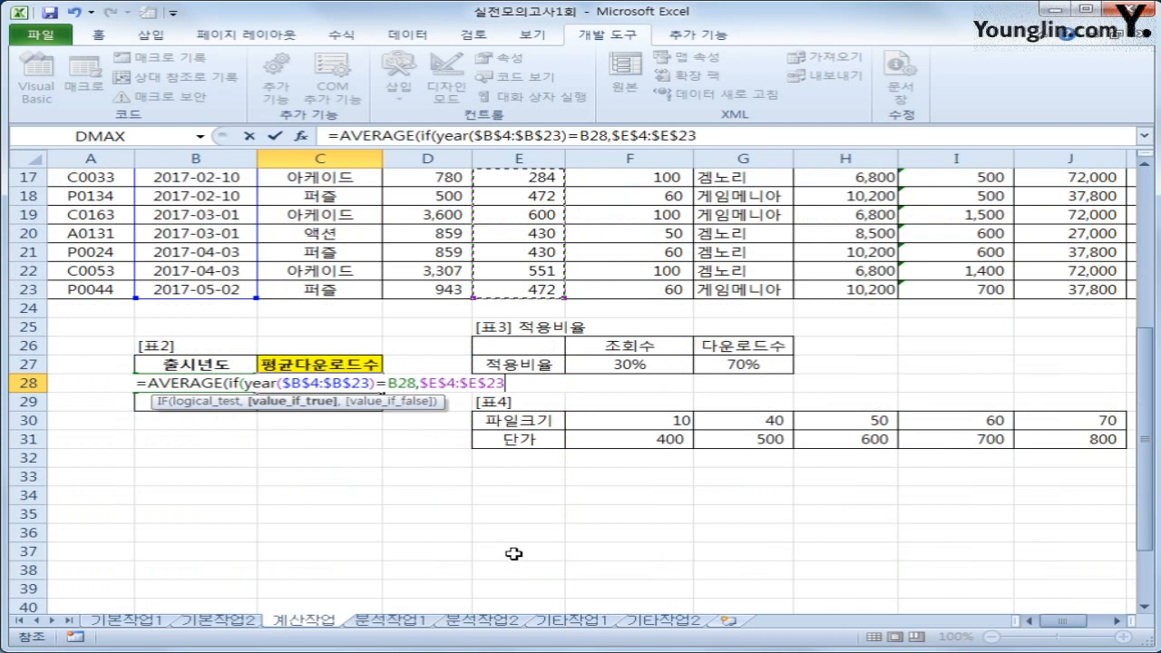
text()))
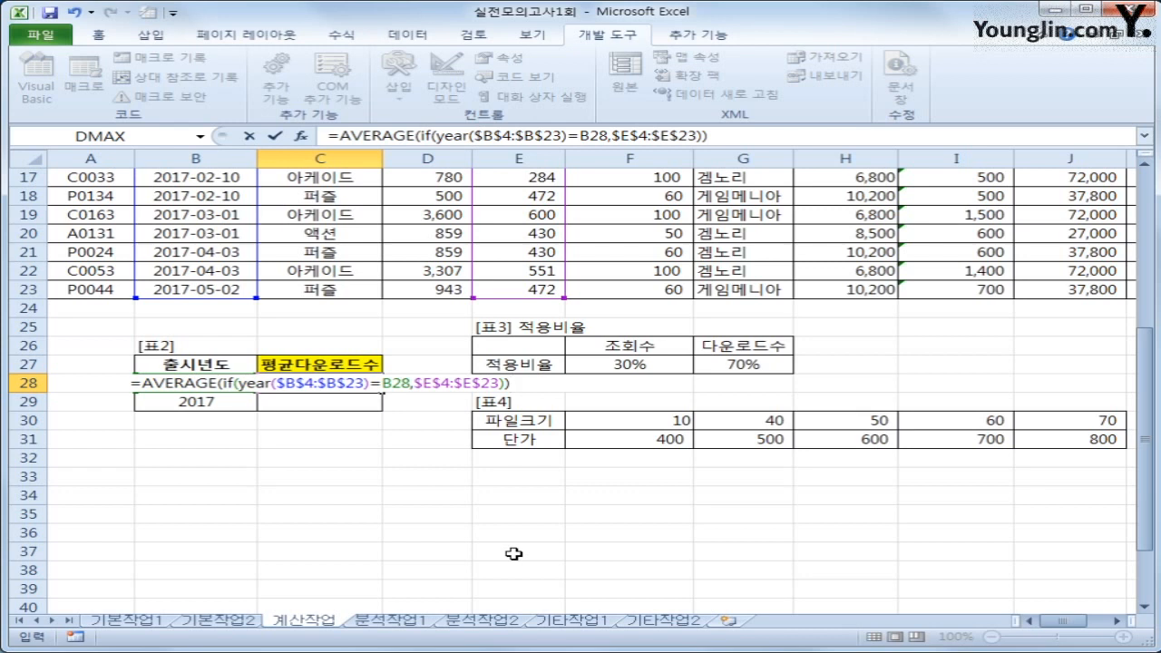
key(ctrl+shift+Return)
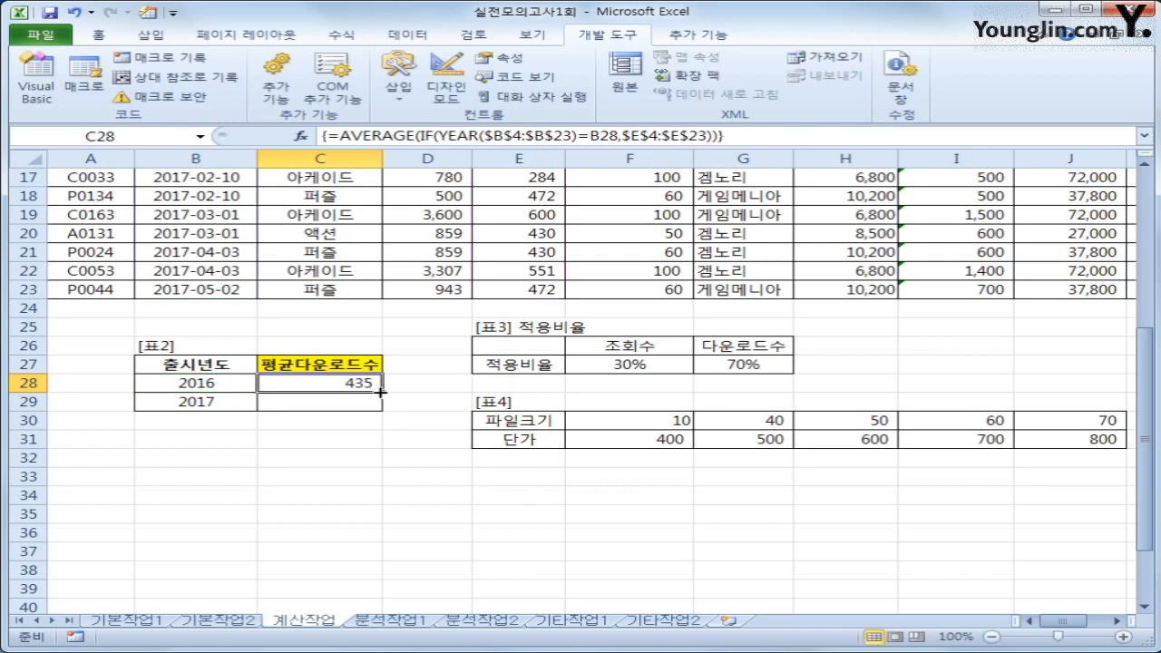
drag(382, 393, 380, 407)
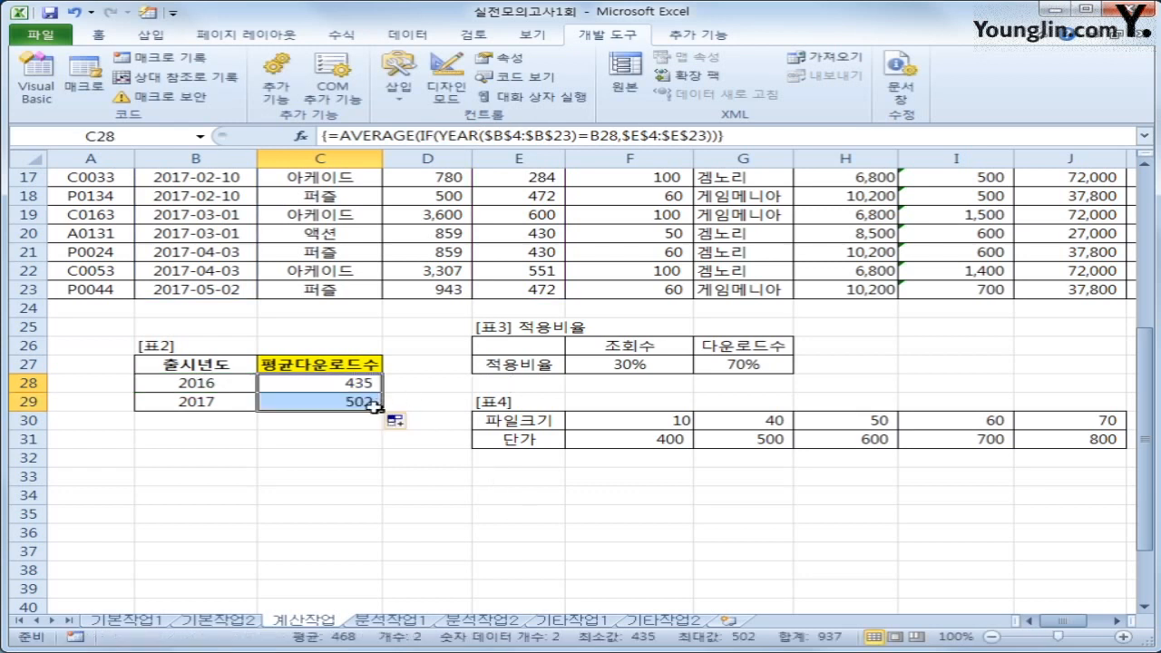
click(375, 404)
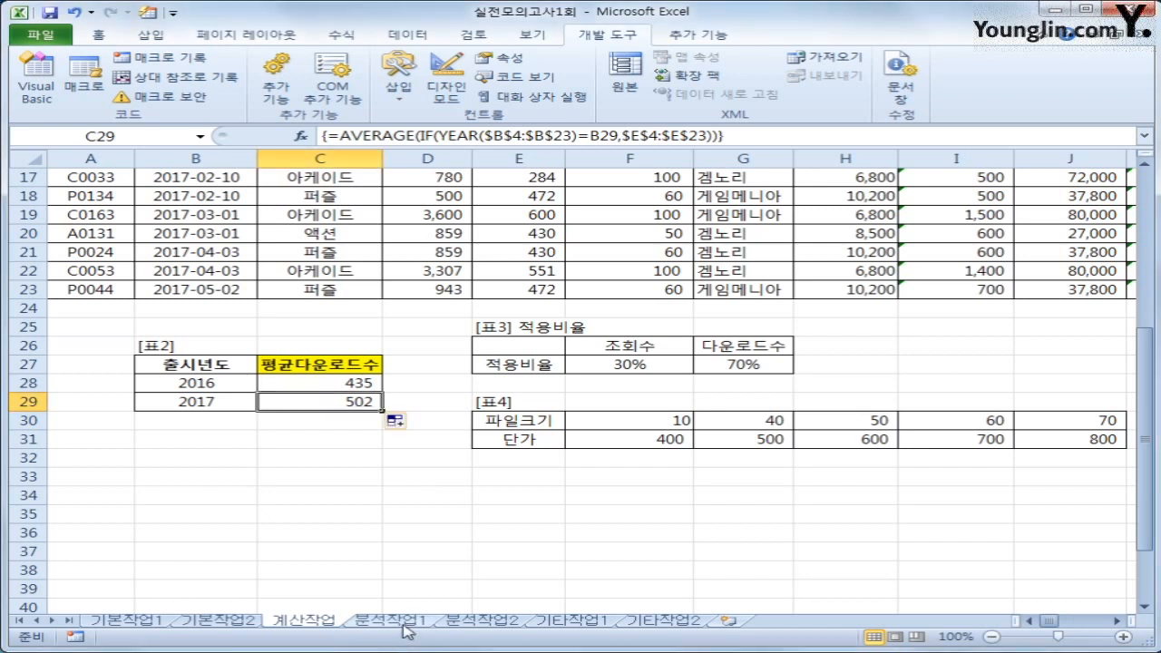
Create a pivot table from $A$1:$H$44 on the 분석작업1 sheet, placed in the existing worksheet at J3
click(405, 623)
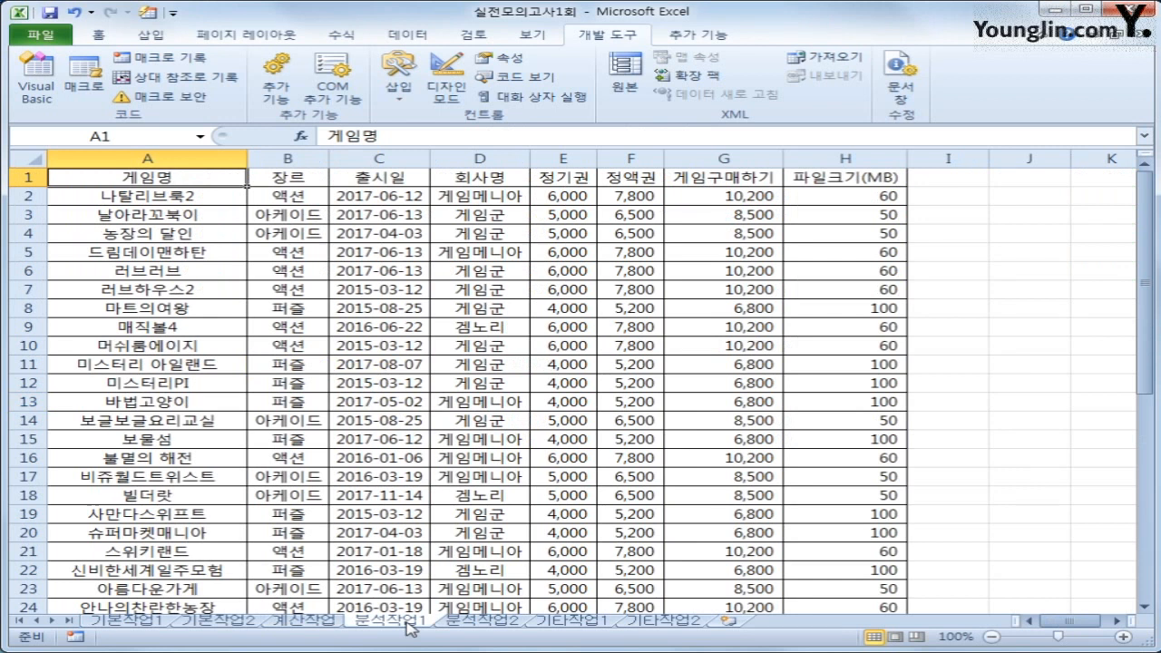
click(151, 34)
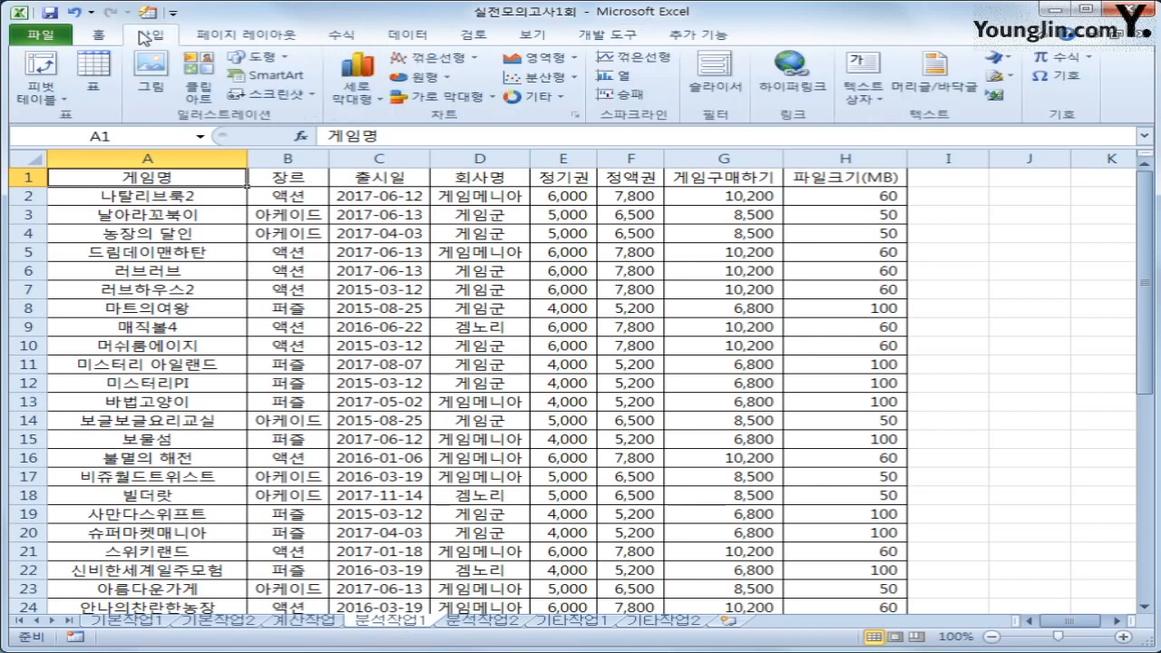
click(47, 64)
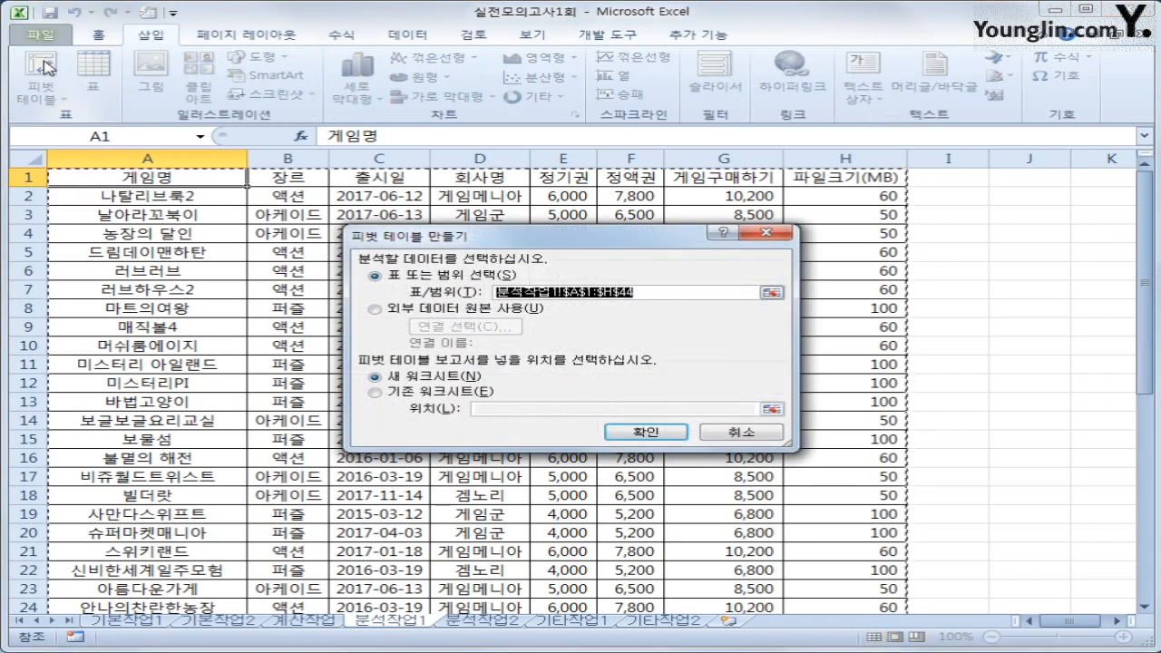
click(466, 394)
click(500, 410)
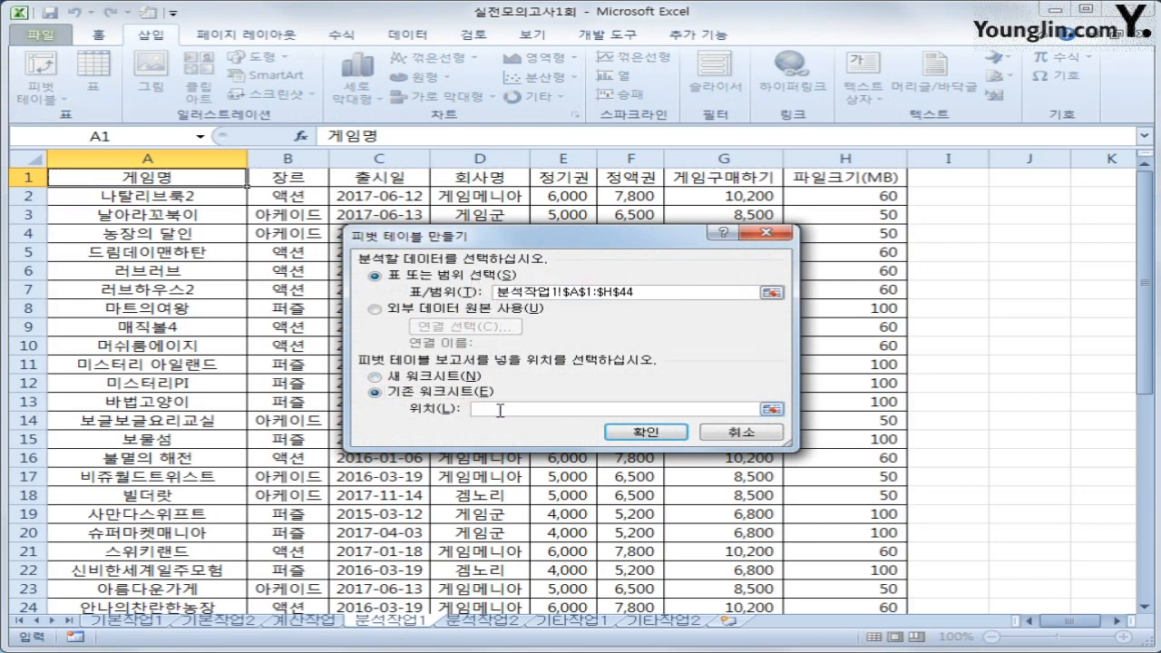
click(1020, 216)
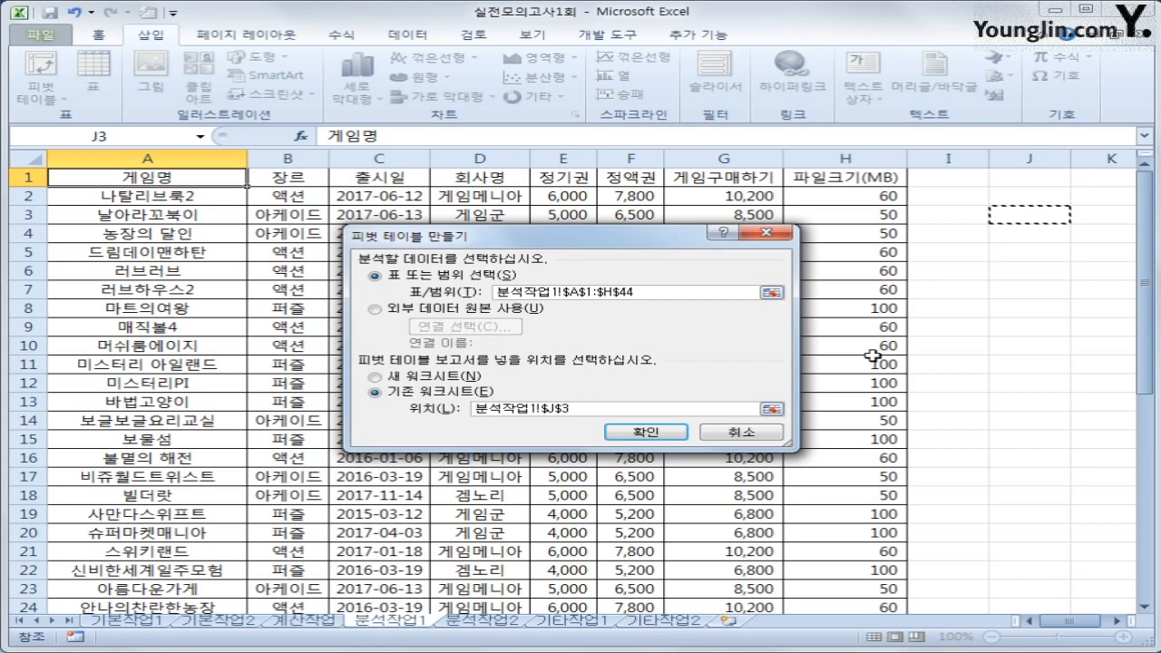
click(624, 431)
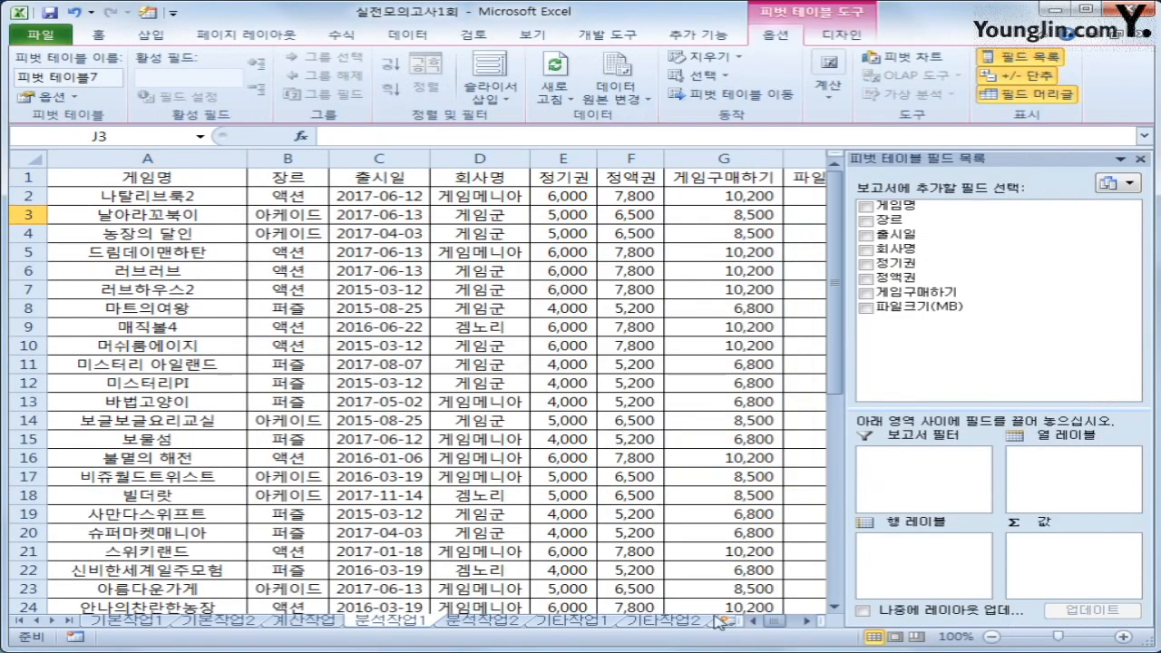
Lay out the pivot table with 회사명 as report filter, 장르 and 출시일 as row labels, and 정기권 and 정액권 as values
click(806, 622)
click(806, 622)
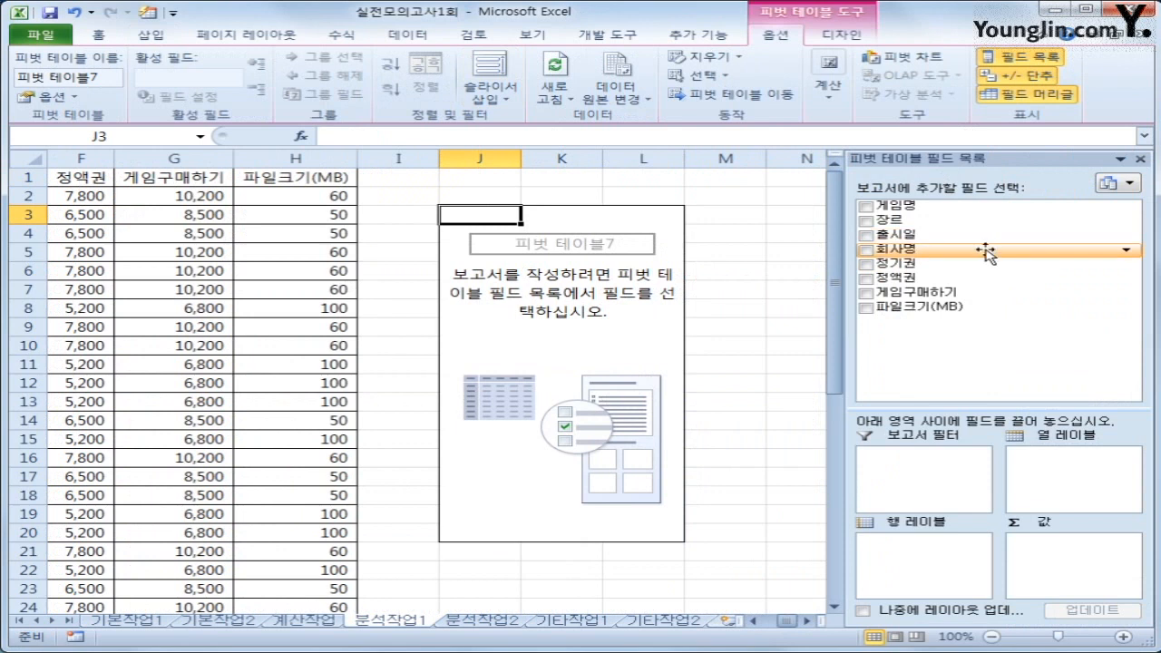
drag(985, 248, 943, 481)
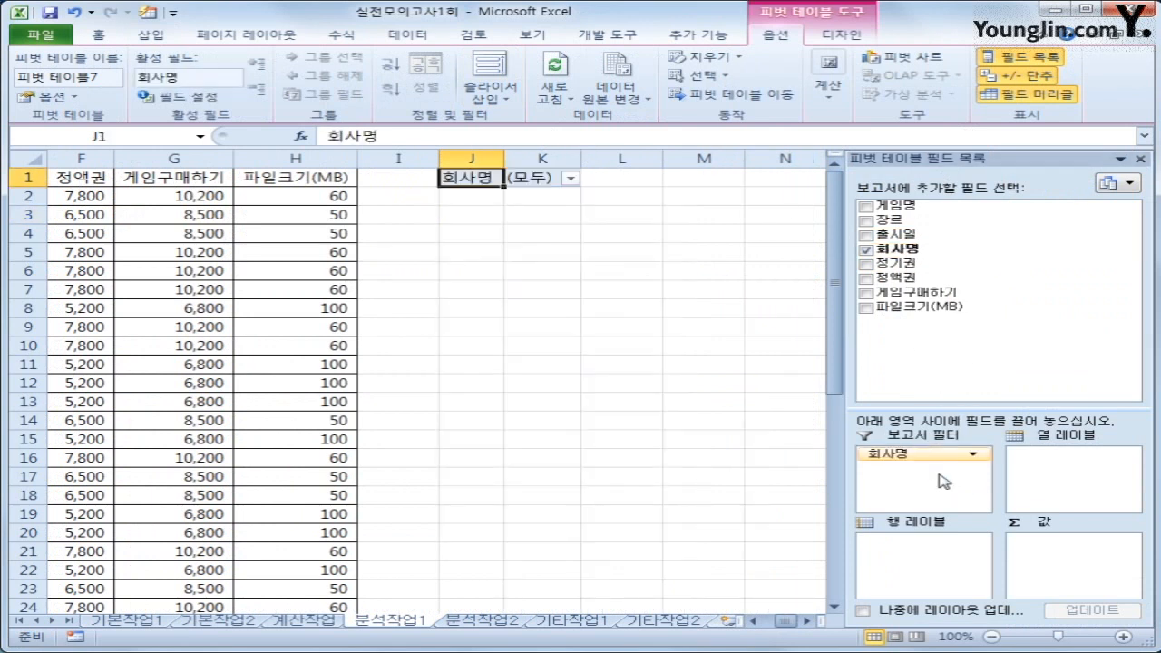
drag(942, 454, 914, 571)
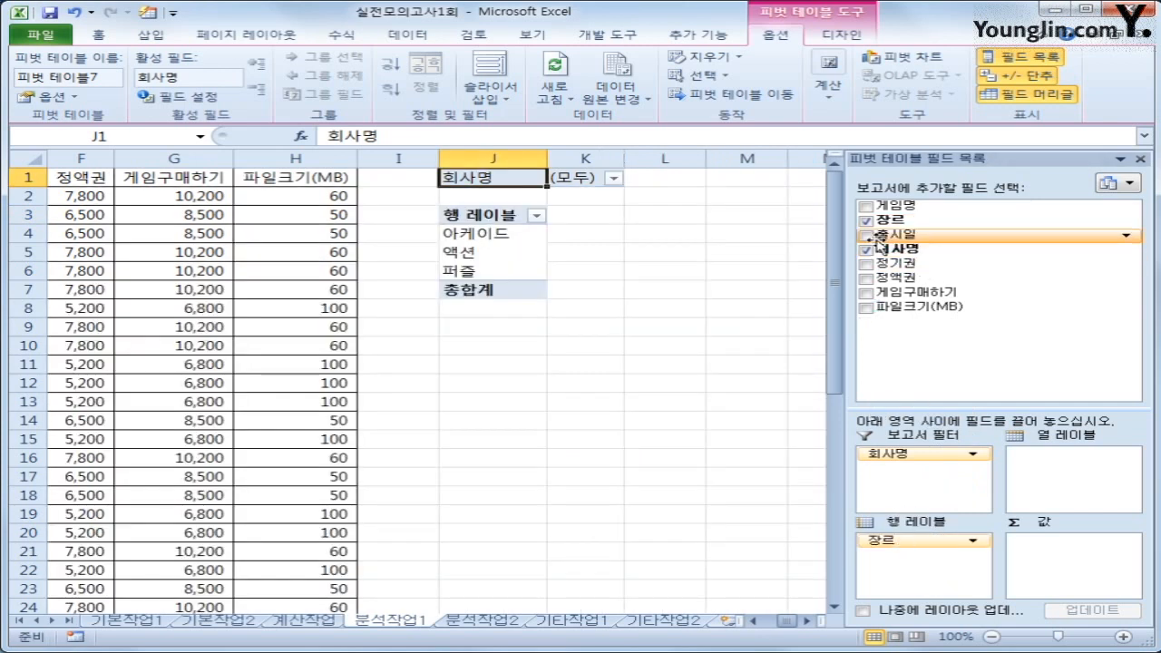
drag(876, 234, 943, 585)
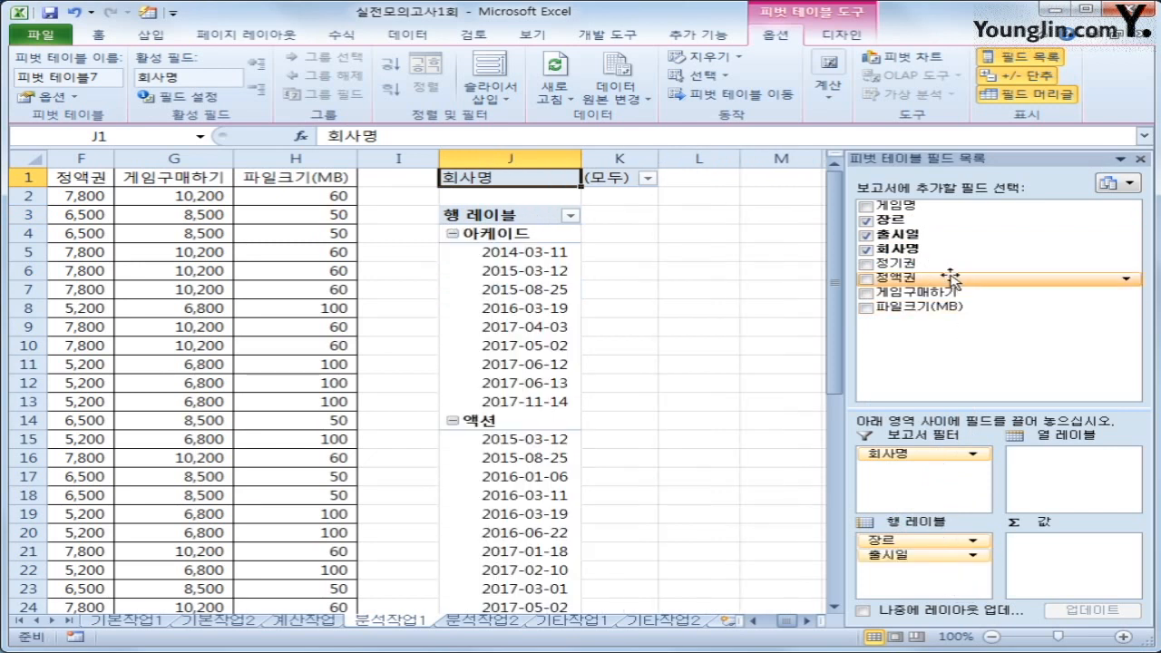
drag(881, 263, 1075, 558)
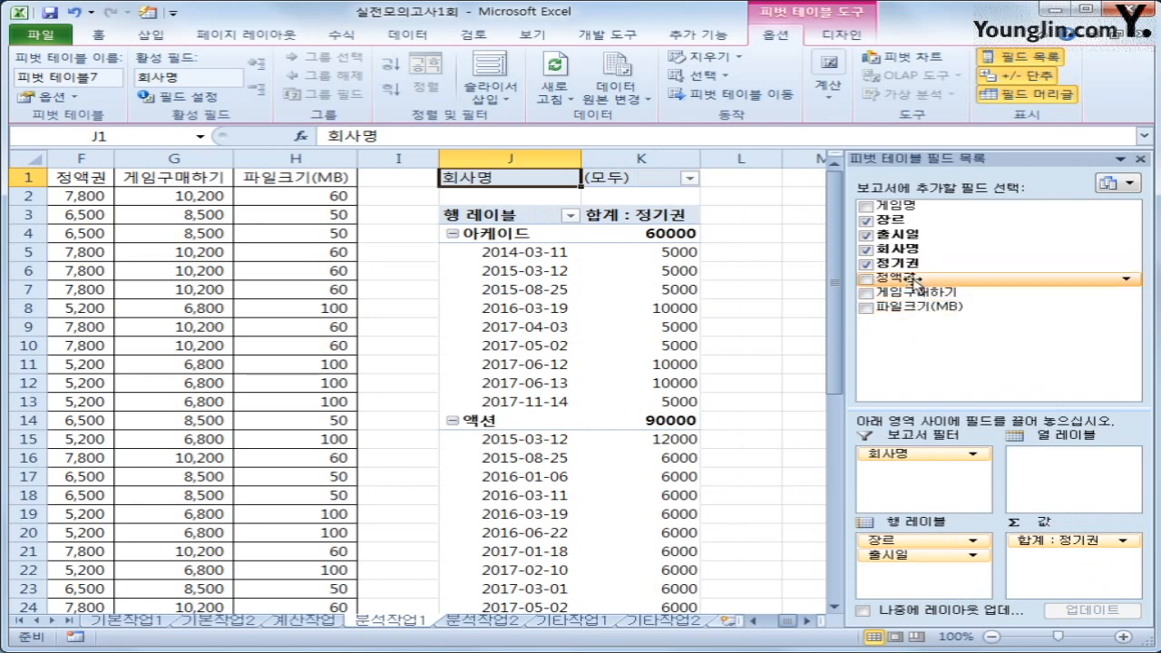
drag(896, 278, 1061, 575)
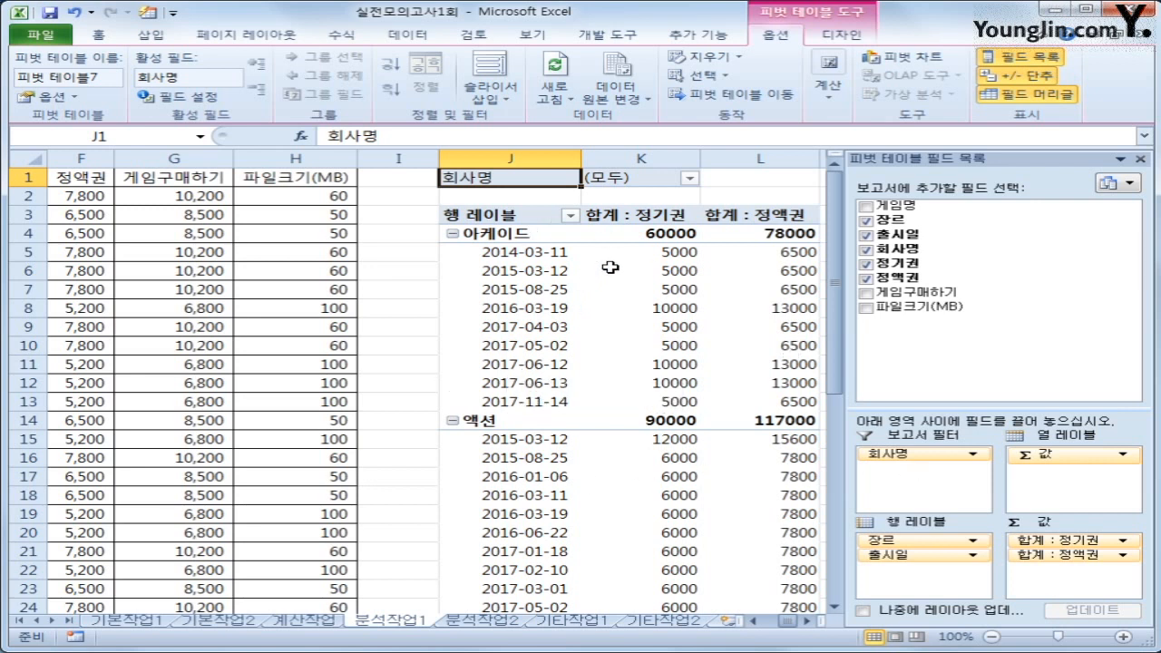
Show the pivot table report in tabular form (테이블 형식으로 표시)
click(820, 38)
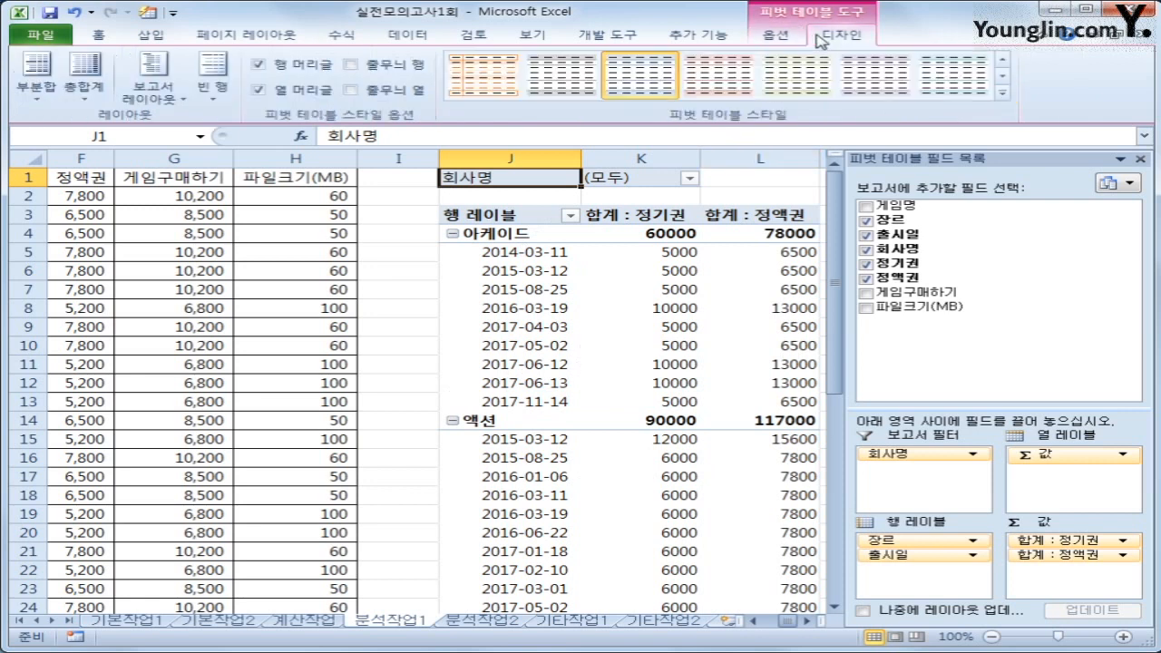
click(142, 102)
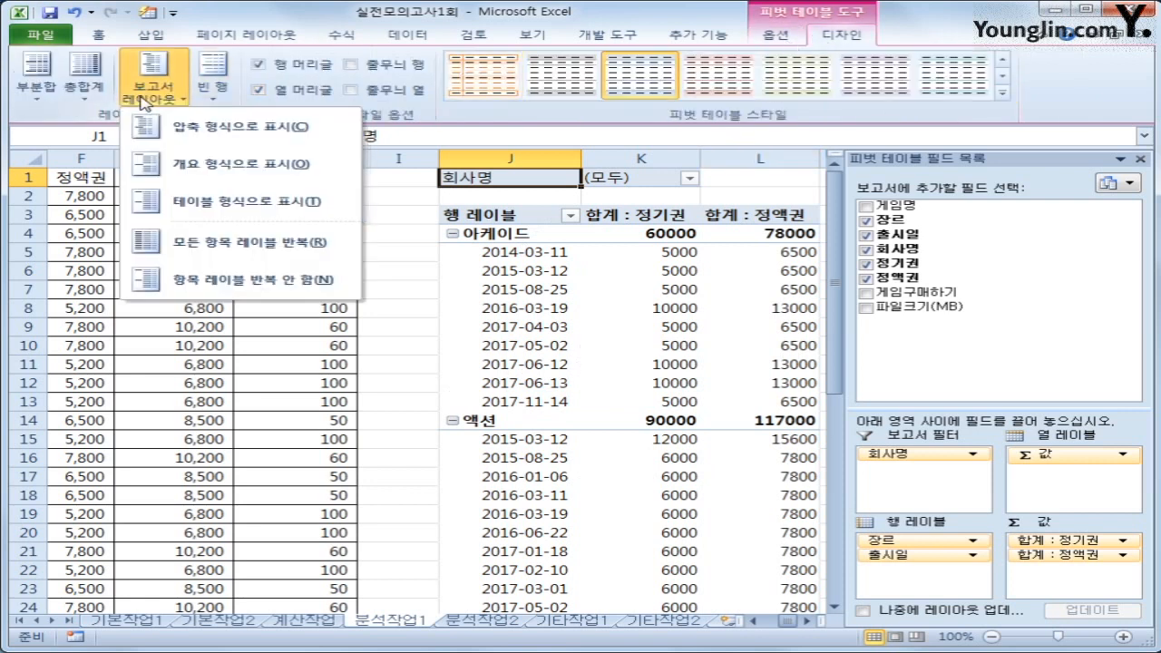
click(214, 214)
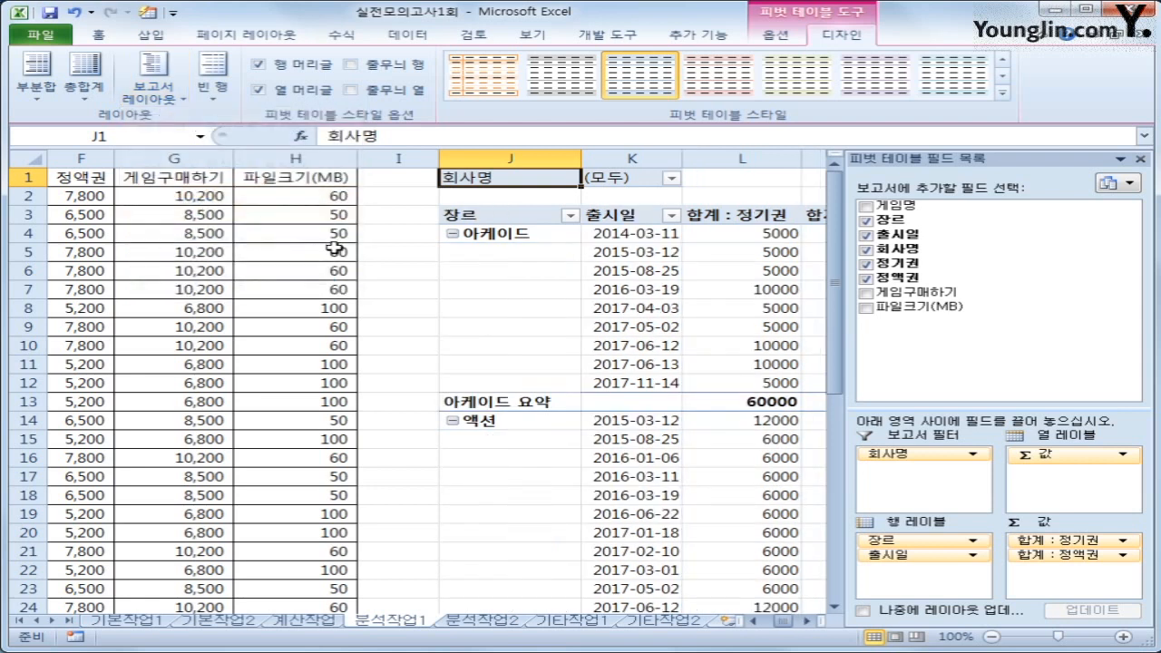
Group the 출시일 row field of the pivot table by 연 only, without 월
click(624, 215)
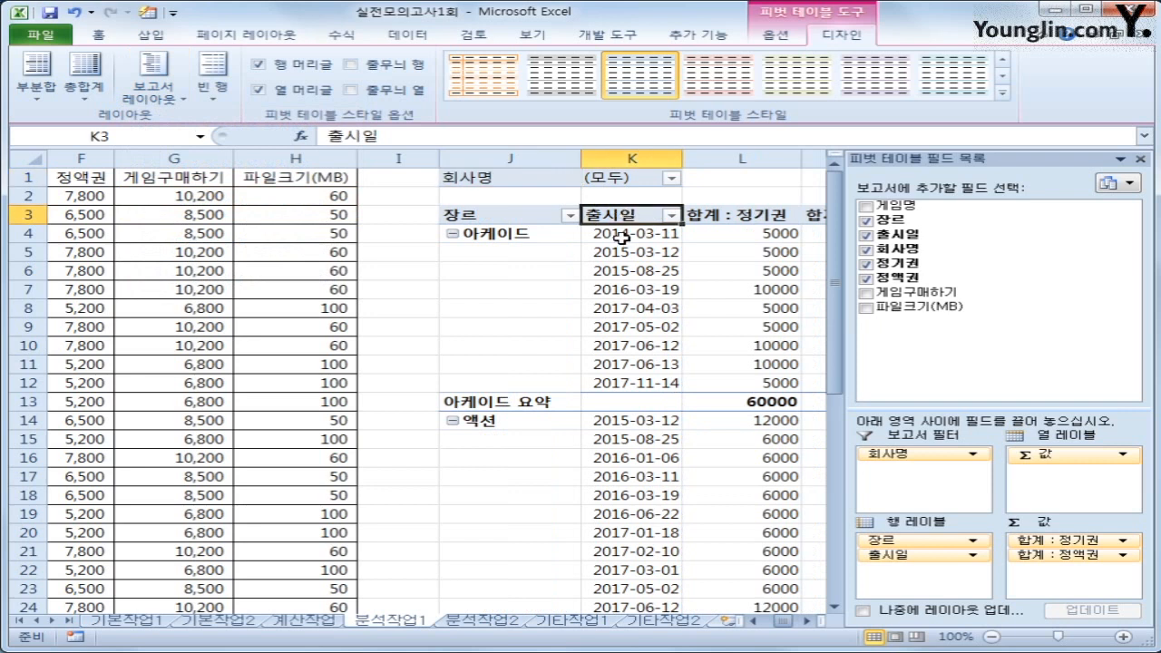
click(621, 238)
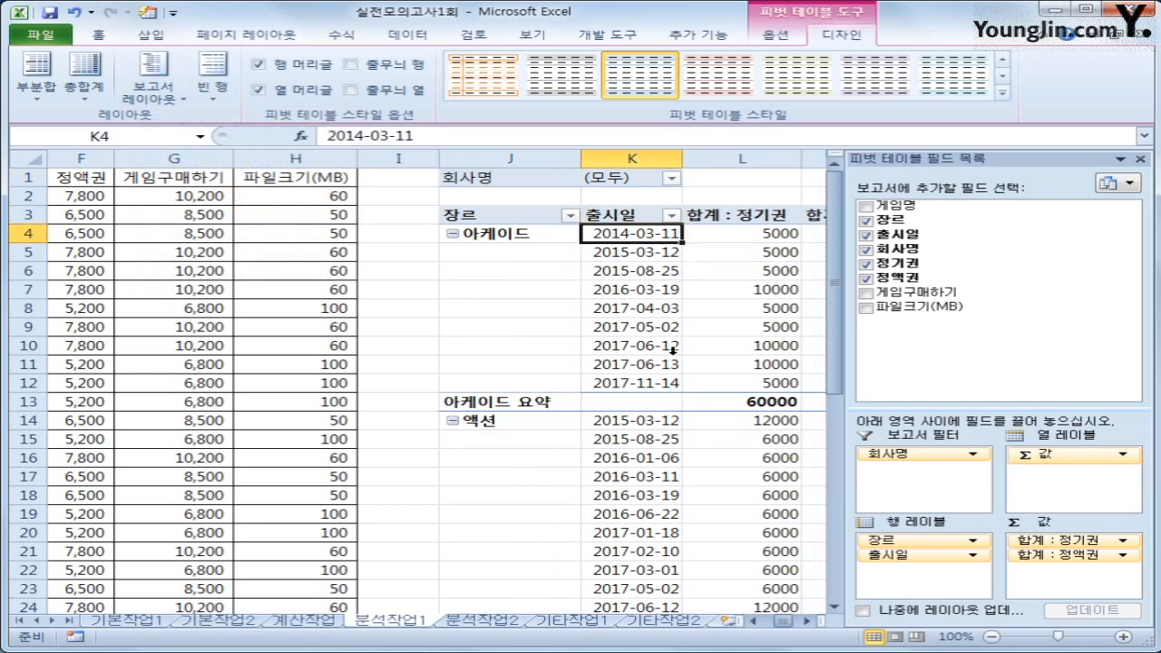
click(622, 309)
click(632, 234)
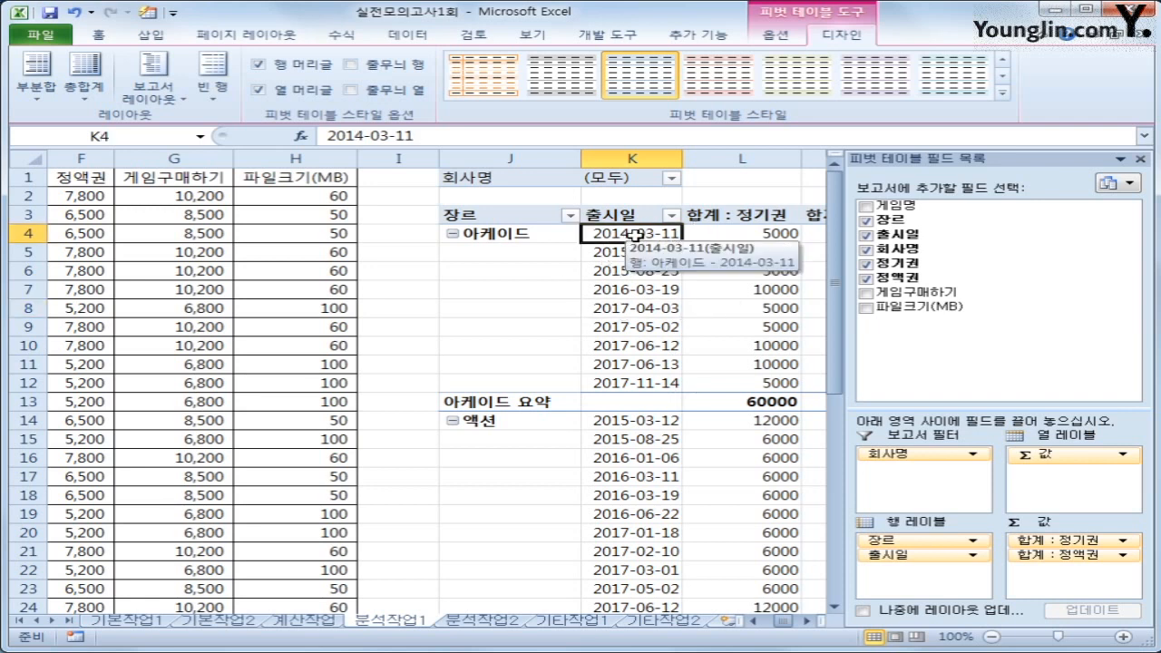
right_click(633, 234)
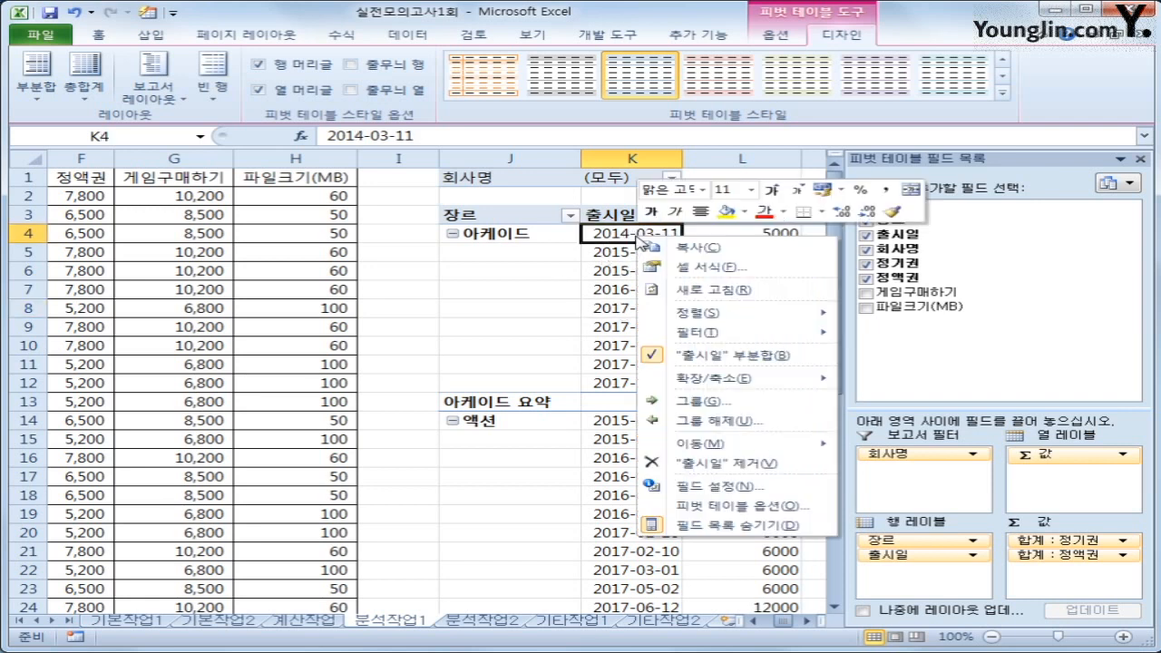
click(769, 404)
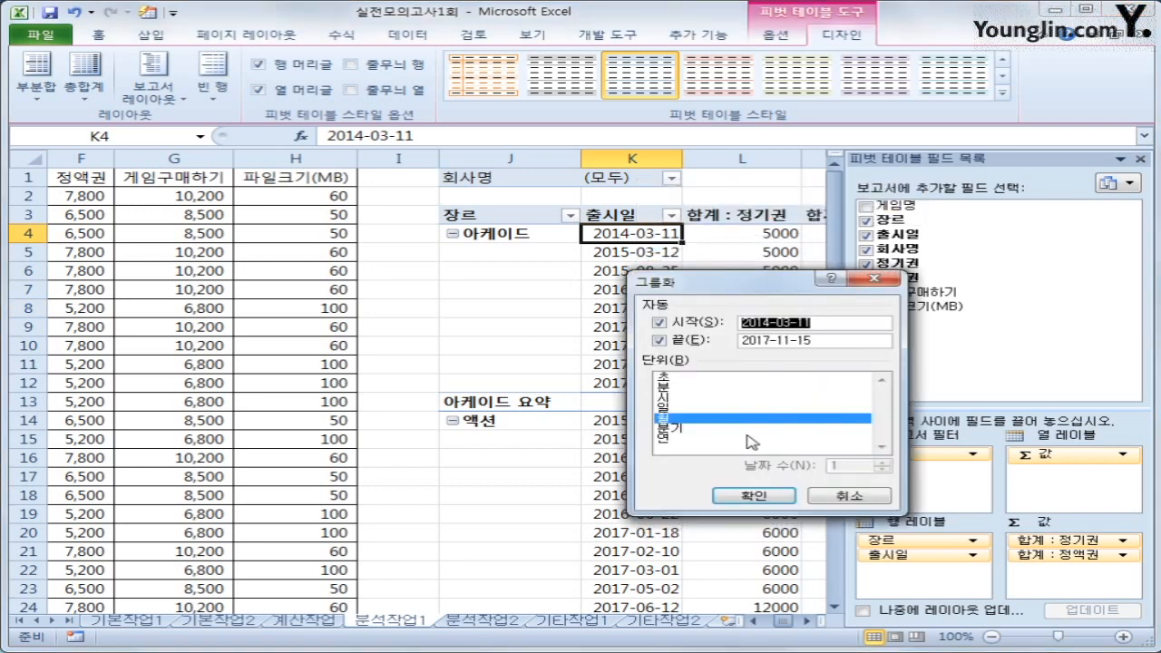
click(685, 420)
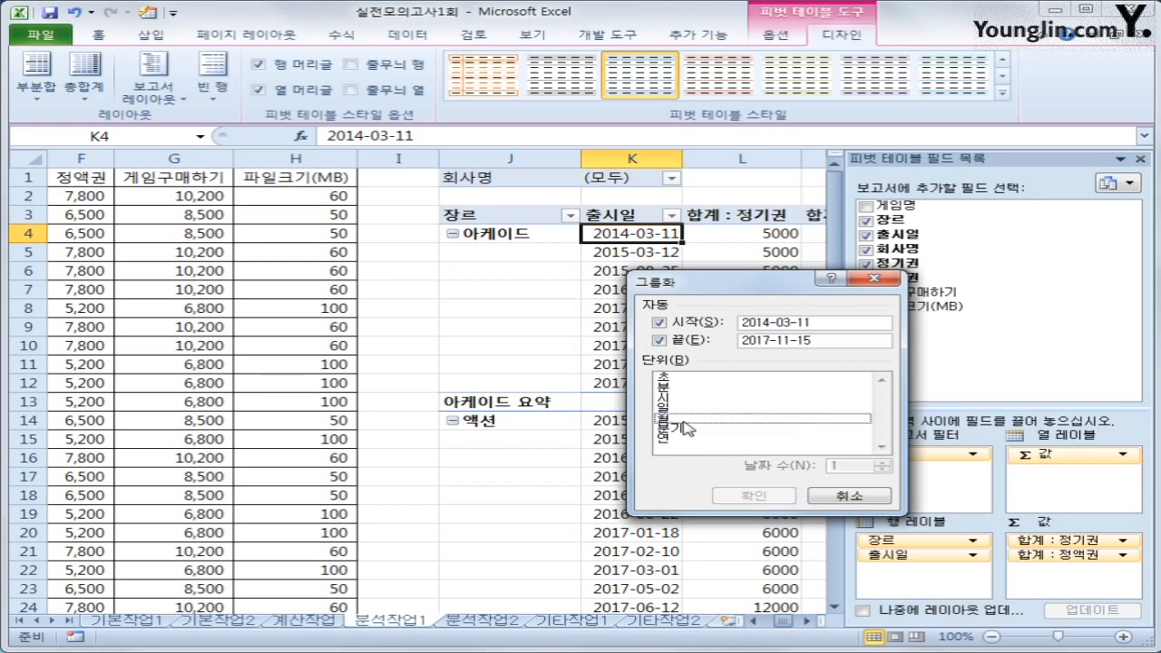
click(682, 439)
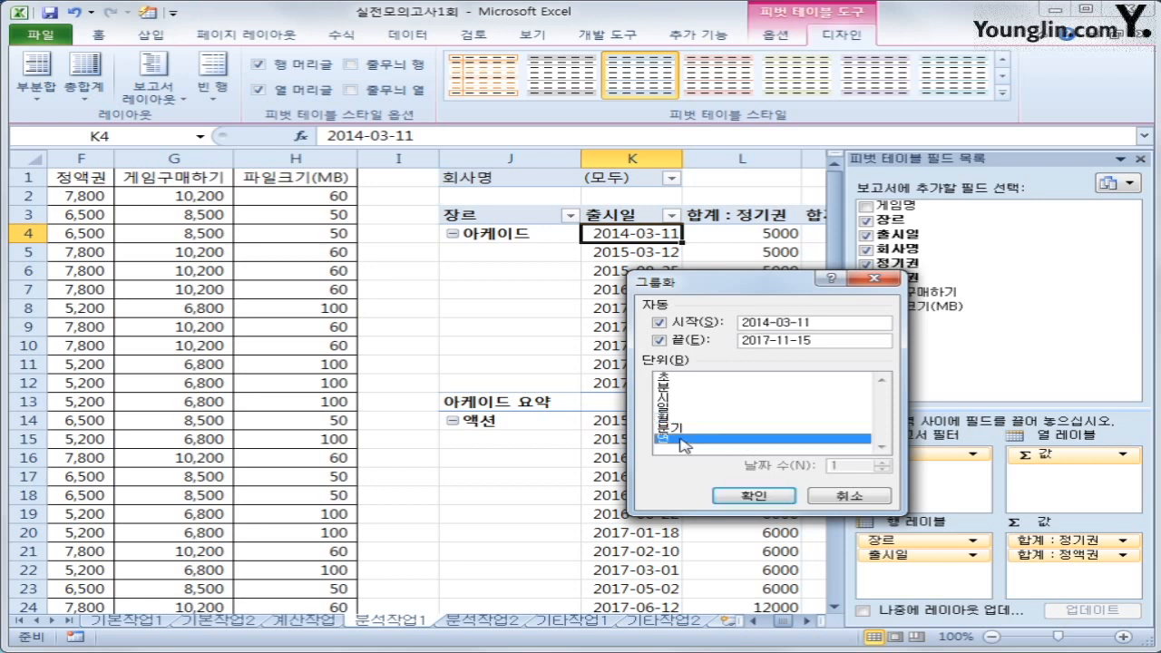
click(737, 495)
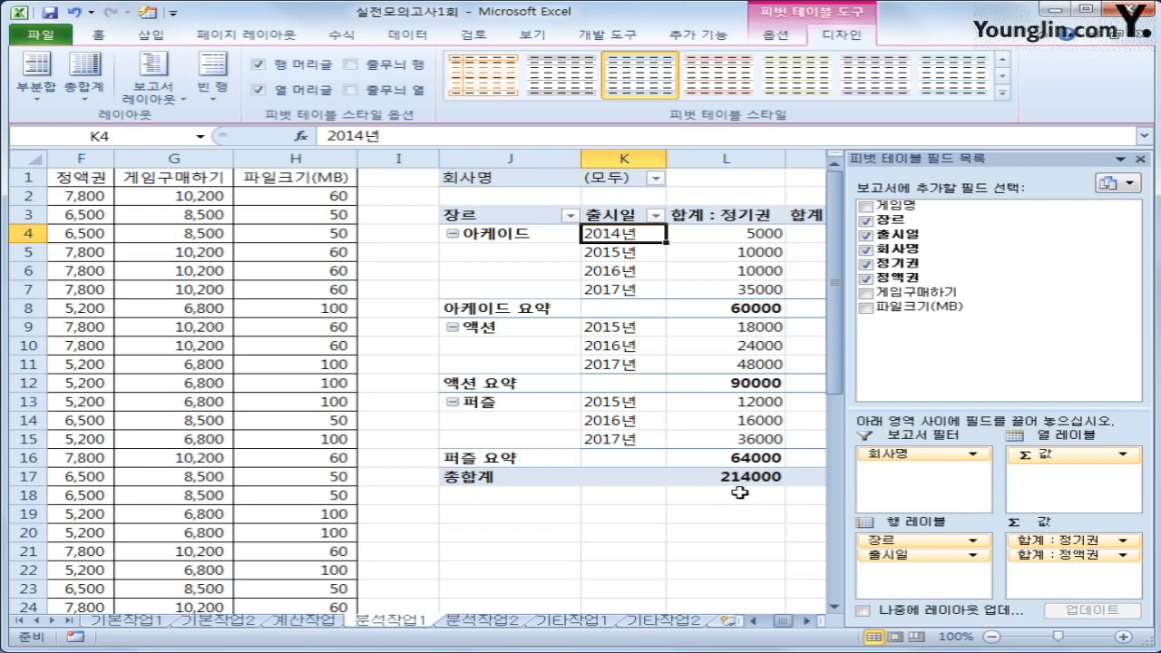
Format the pivot table values in L4:M17 with the 숫자 category and the 1000 단위 구분 기호(,) option
click(803, 620)
click(803, 621)
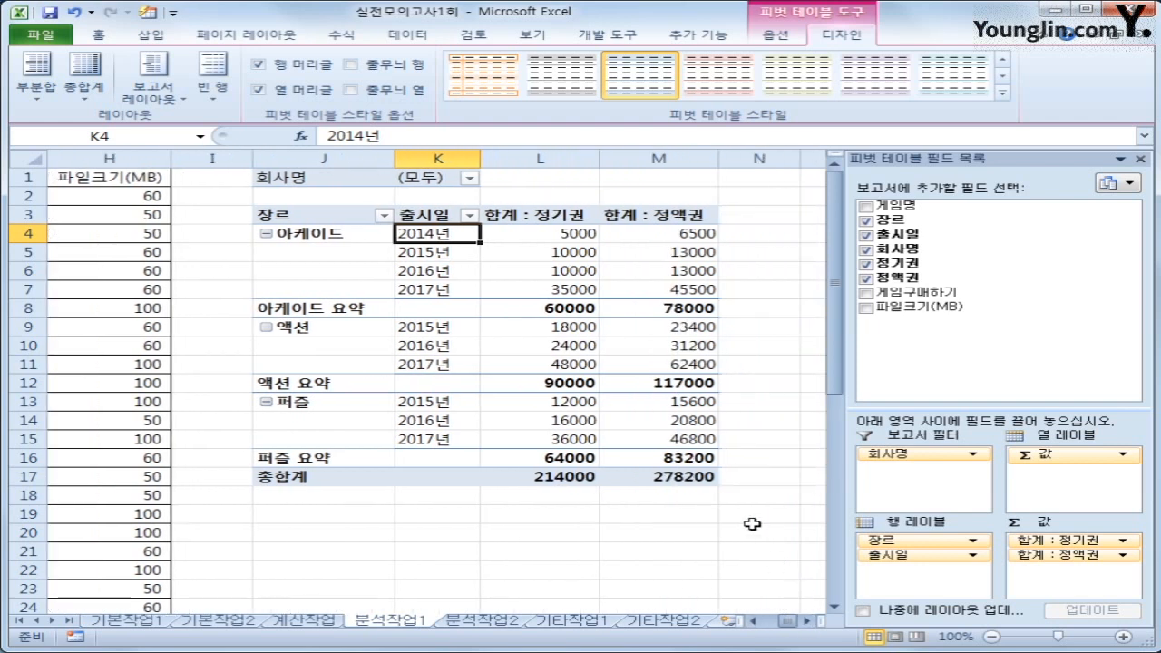
click(535, 237)
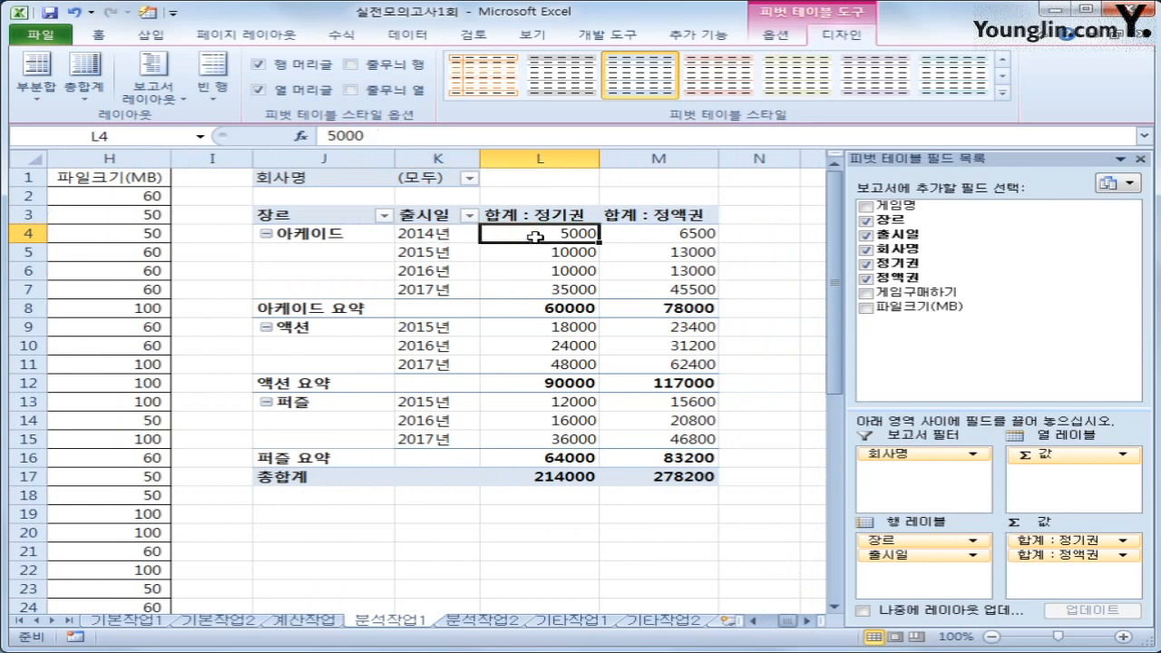
drag(535, 237, 666, 480)
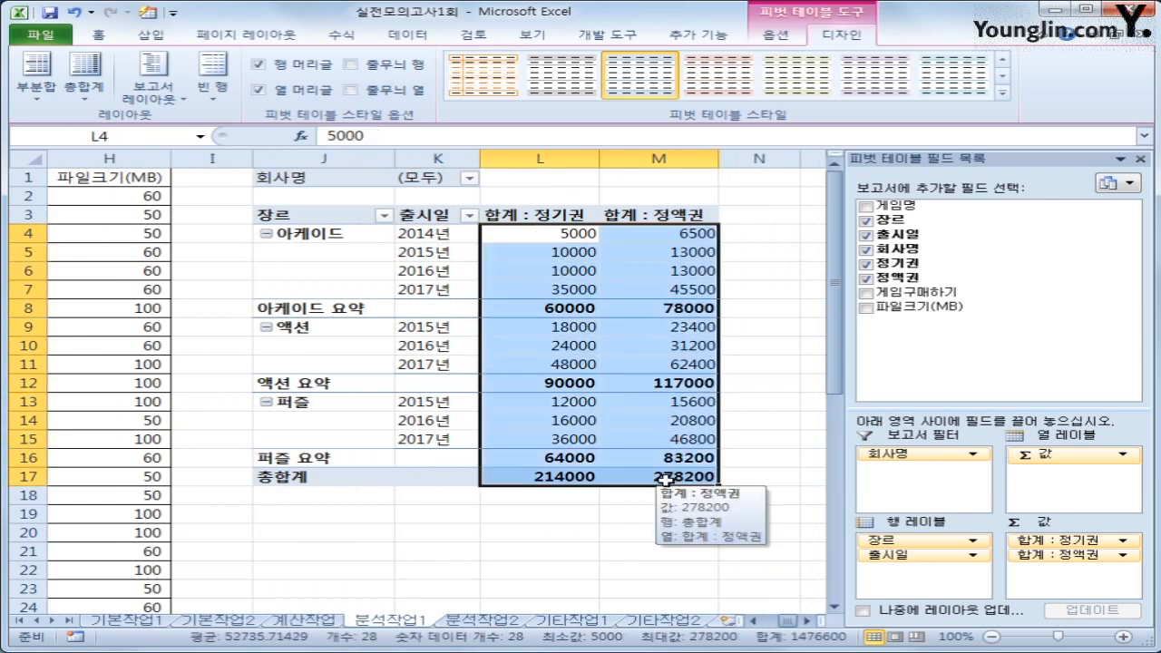
right_click(580, 254)
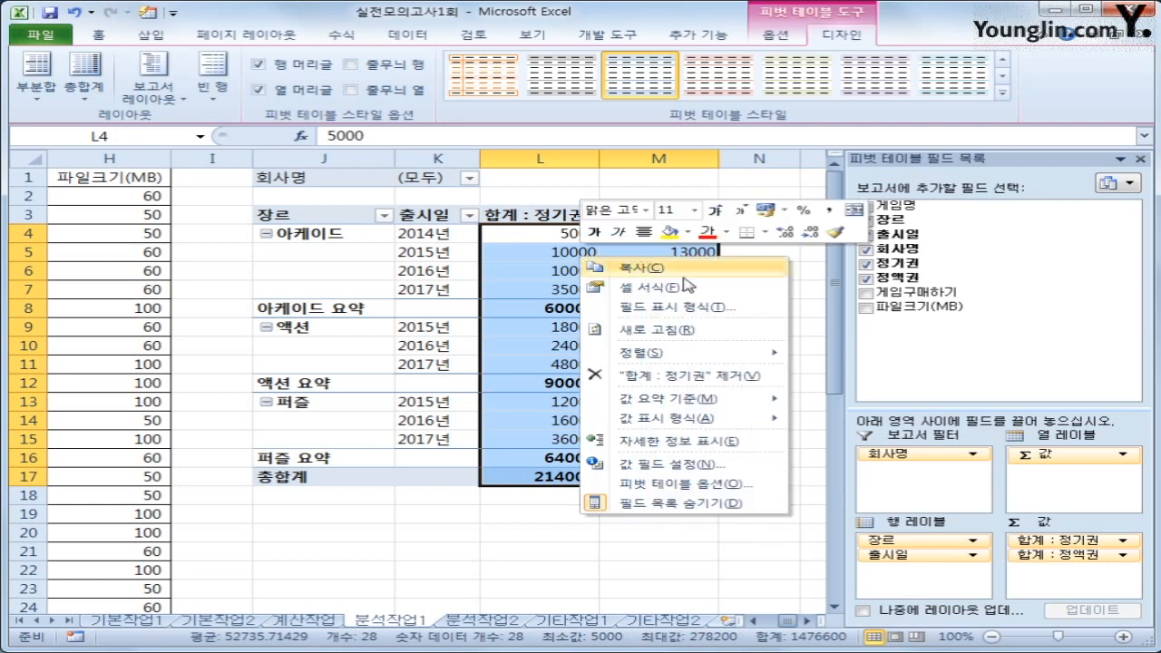
click(681, 287)
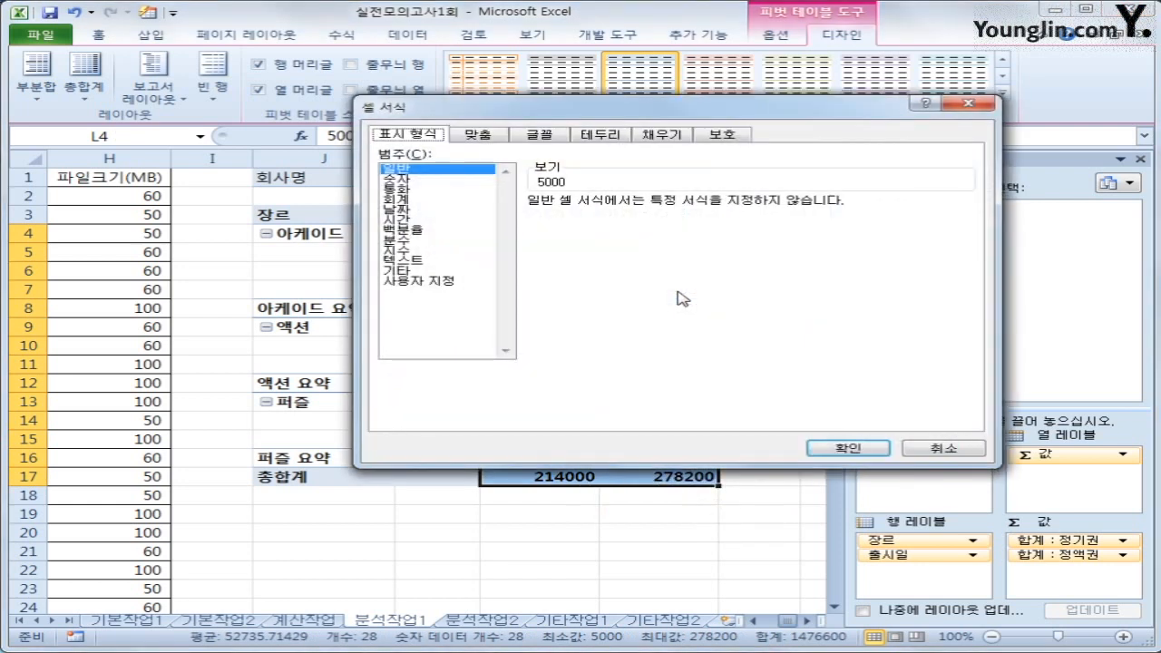
click(396, 179)
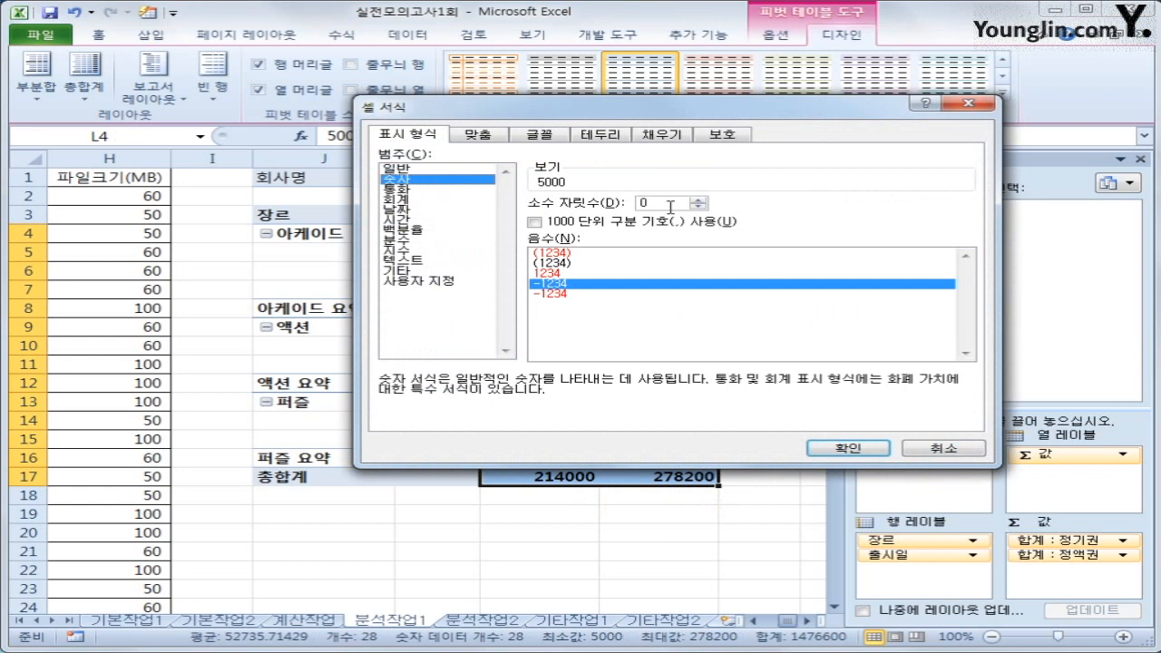
click(706, 224)
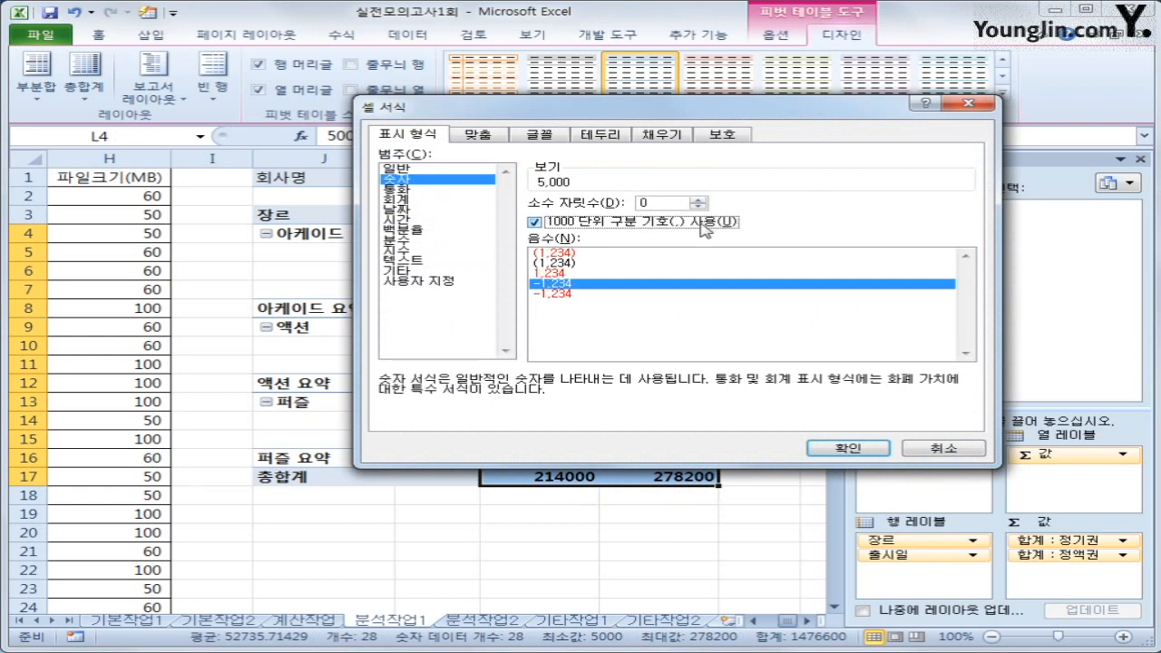
click(848, 448)
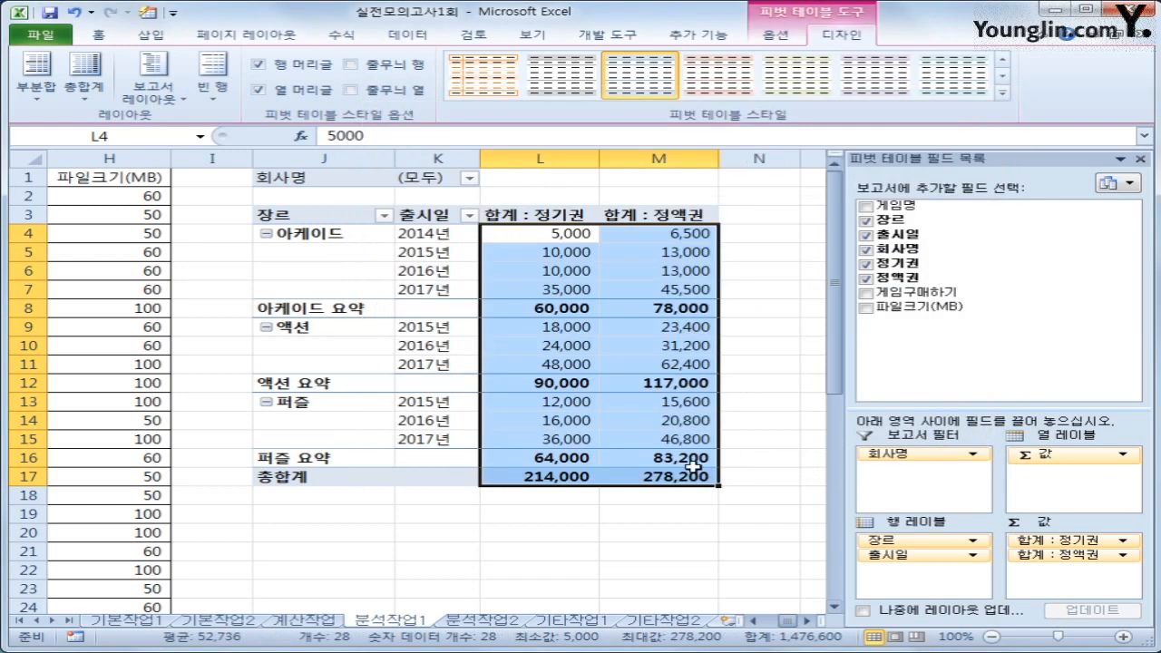
Apply the 피벗 스타일 밝게 15 style to the pivot table
click(678, 478)
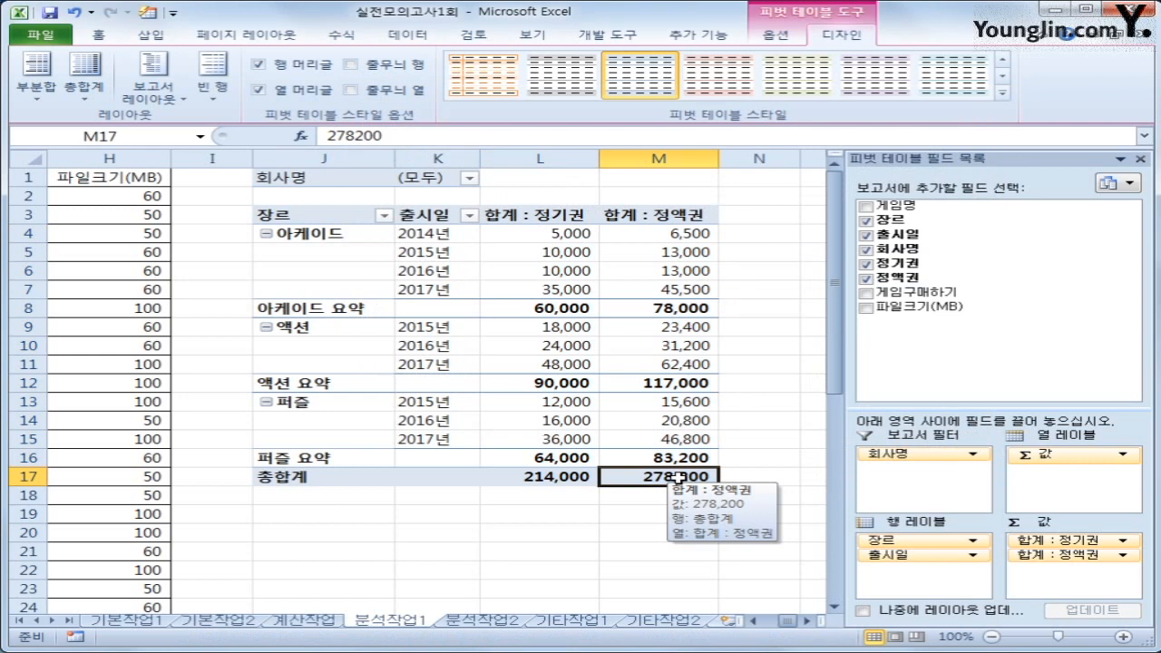
click(424, 215)
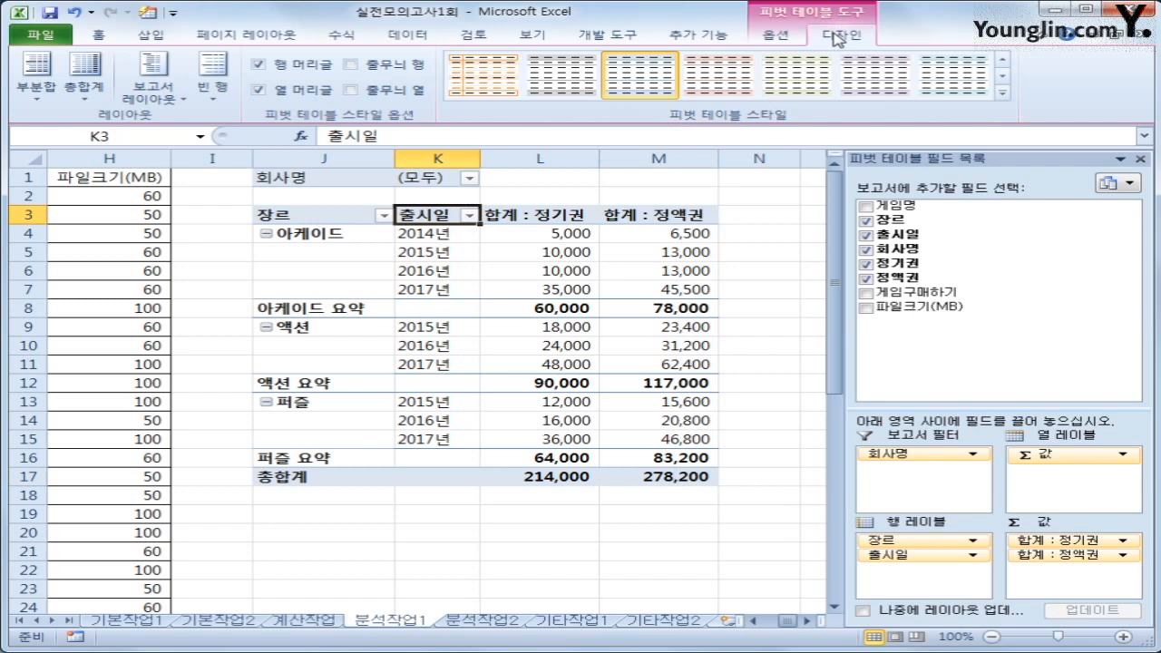
click(1003, 93)
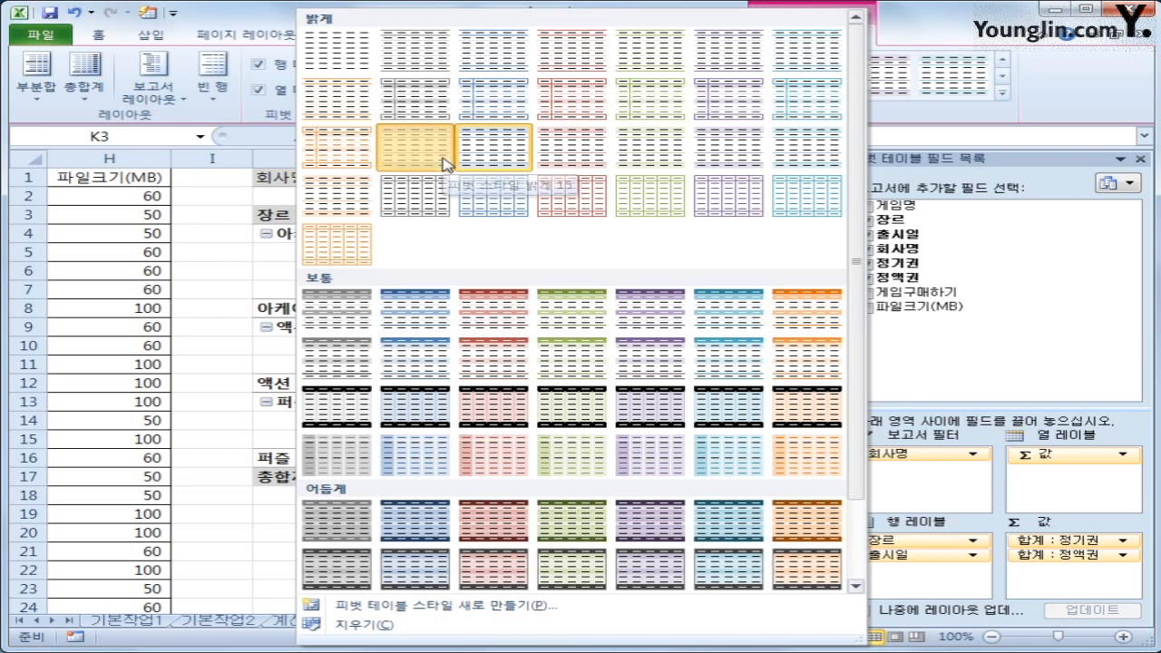
click(442, 160)
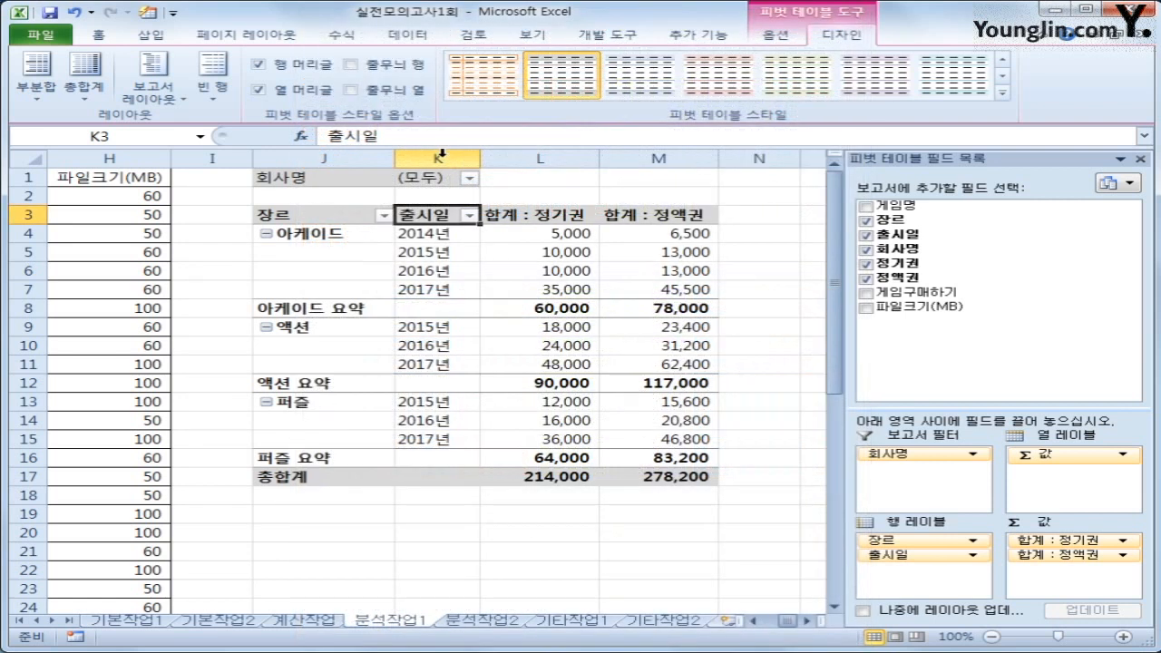
click(685, 471)
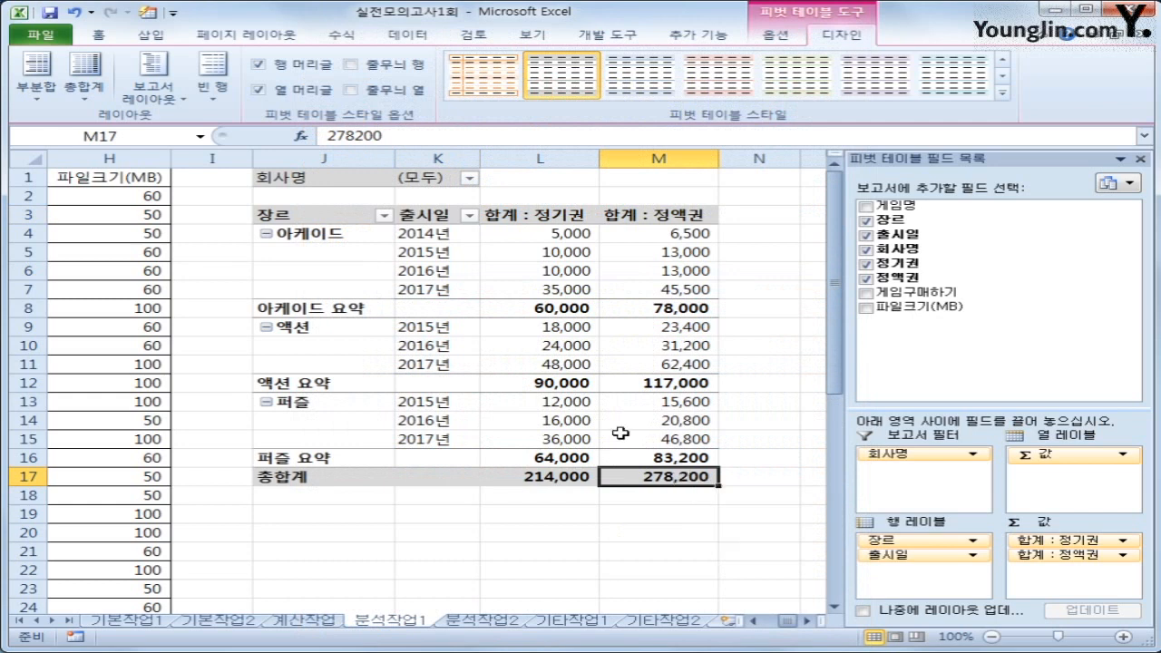
On the 분석작업2 sheet, start recording a macro named 조회비율, stored in 현재 통합 문서
click(495, 620)
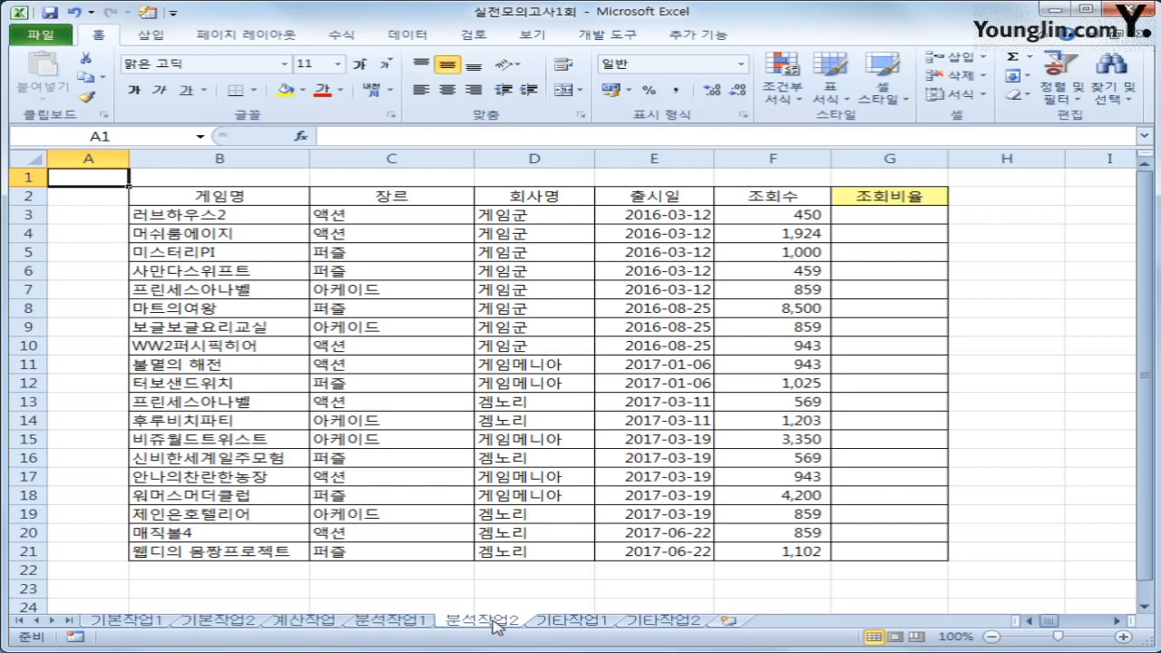
click(1048, 480)
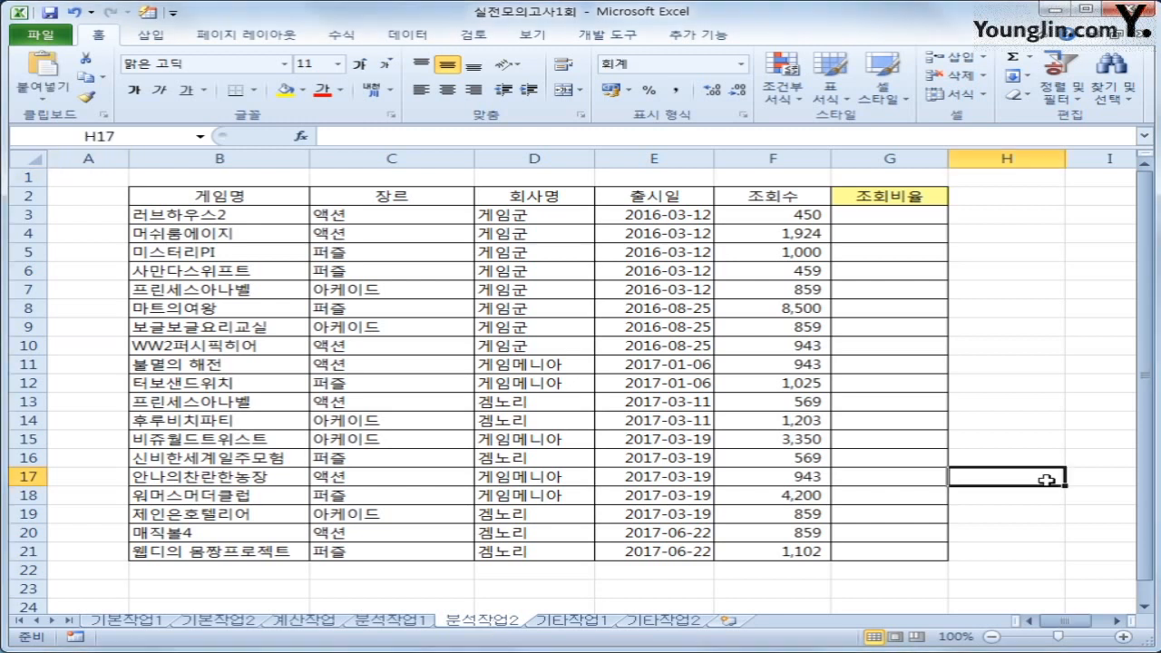
click(76, 638)
text(w)
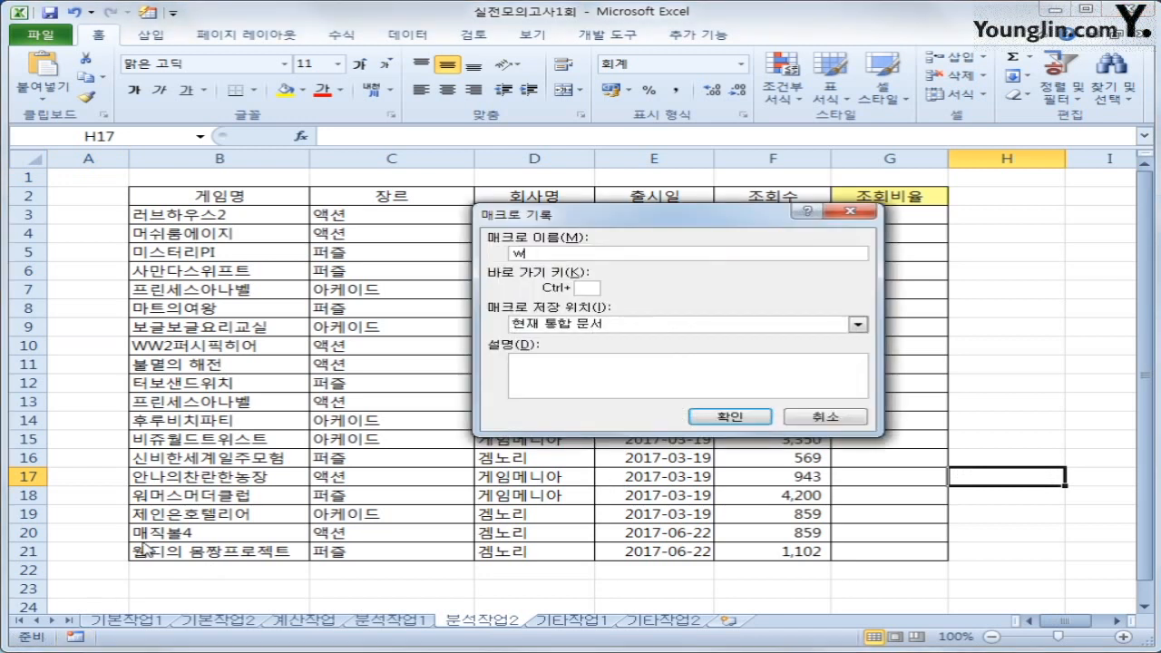
text(h)
key(BackSpace)
key(BackSpace)
key(Hangul)
text(조회비율)
click(731, 417)
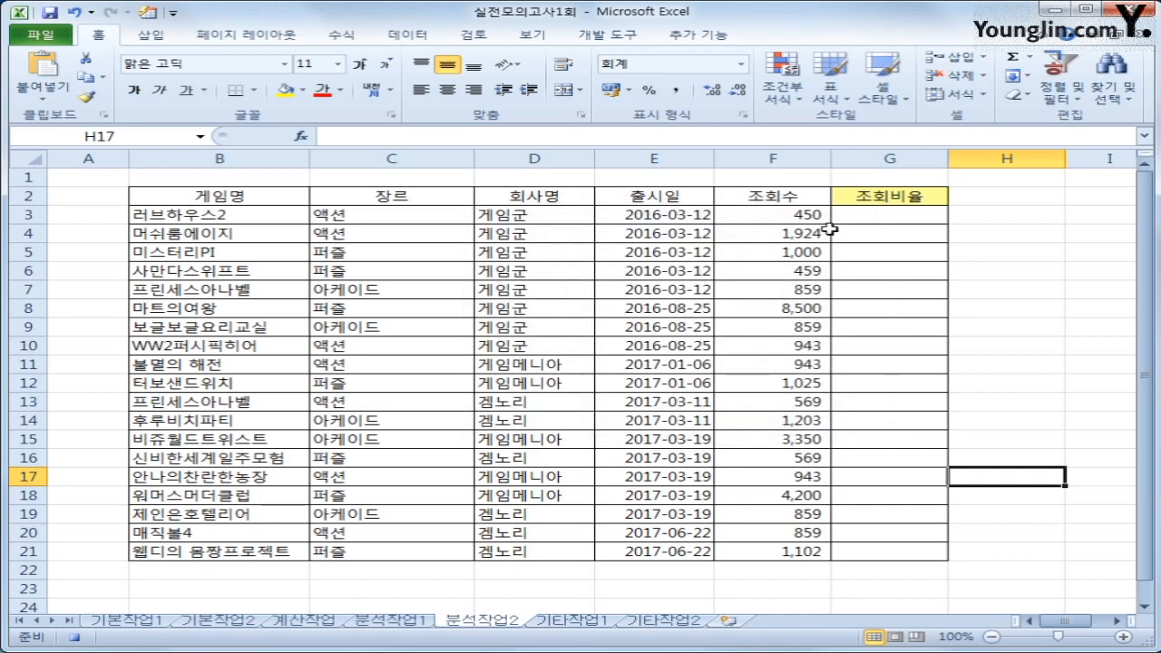
Enter the formula =F3/SUM($F$3:$F$21) in cell G3 under 조회비율
click(855, 218)
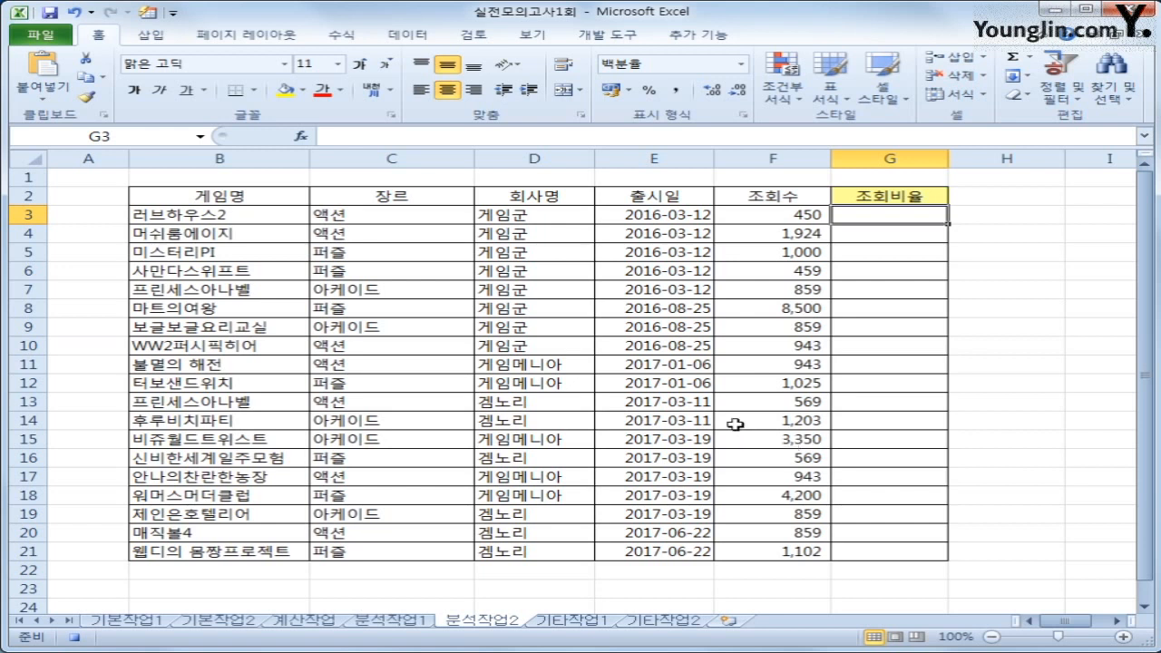
text(=F3/)
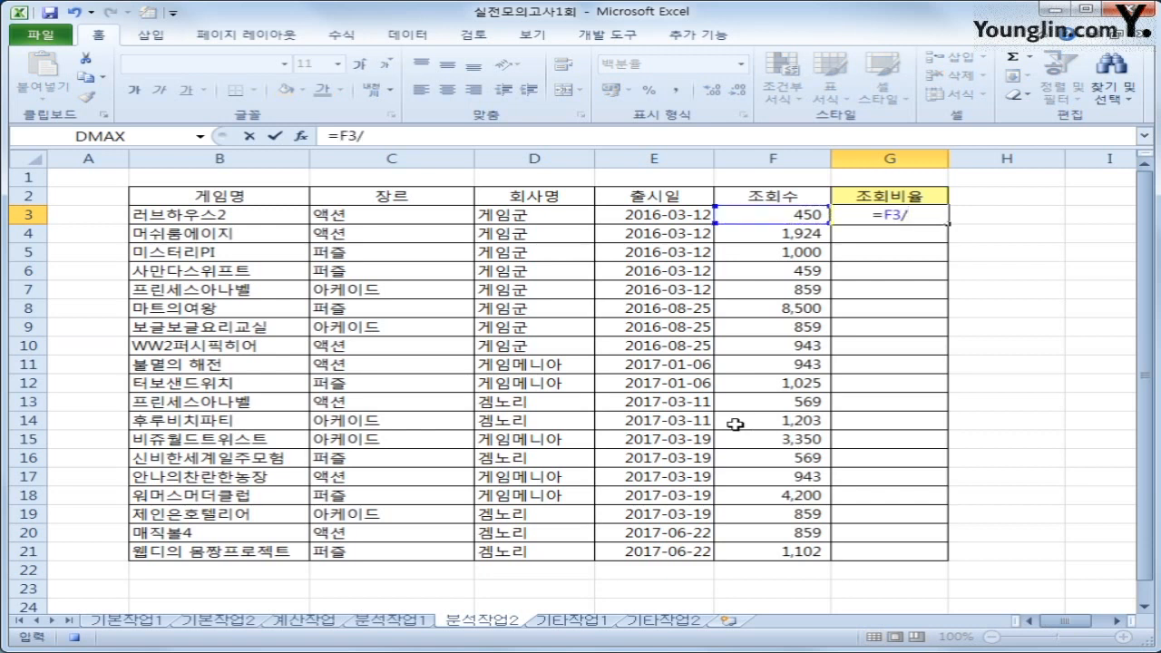
text(녀)
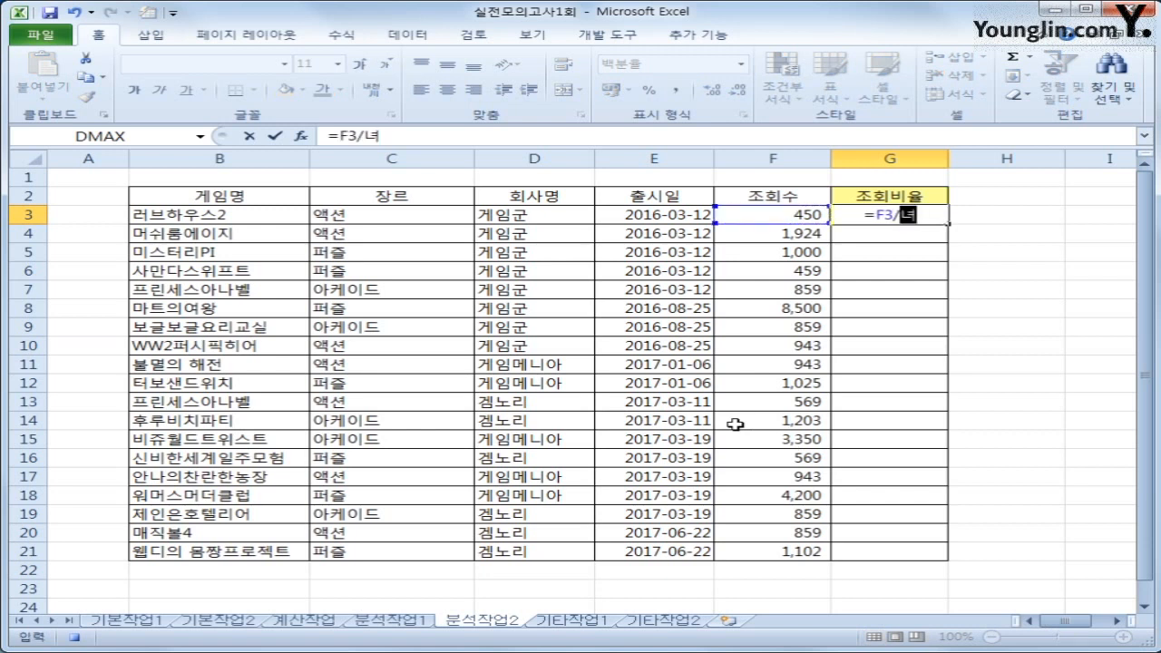
key(BackSpace)
key(BackSpace)
text(sm)
key(BackSpace)
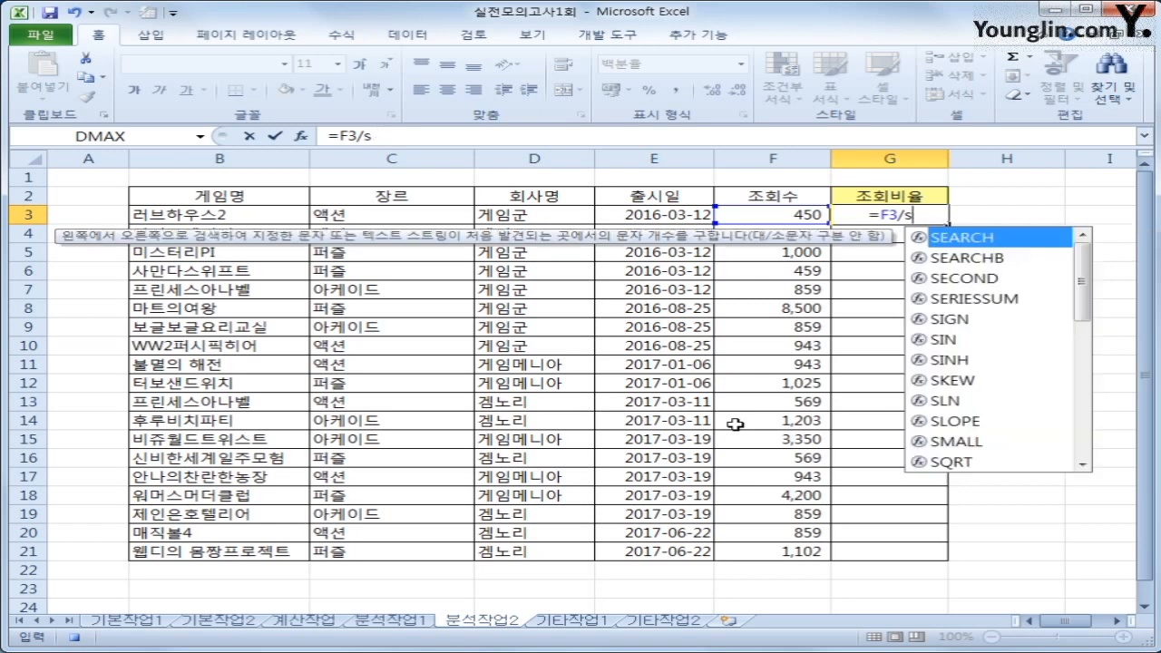
text(um()
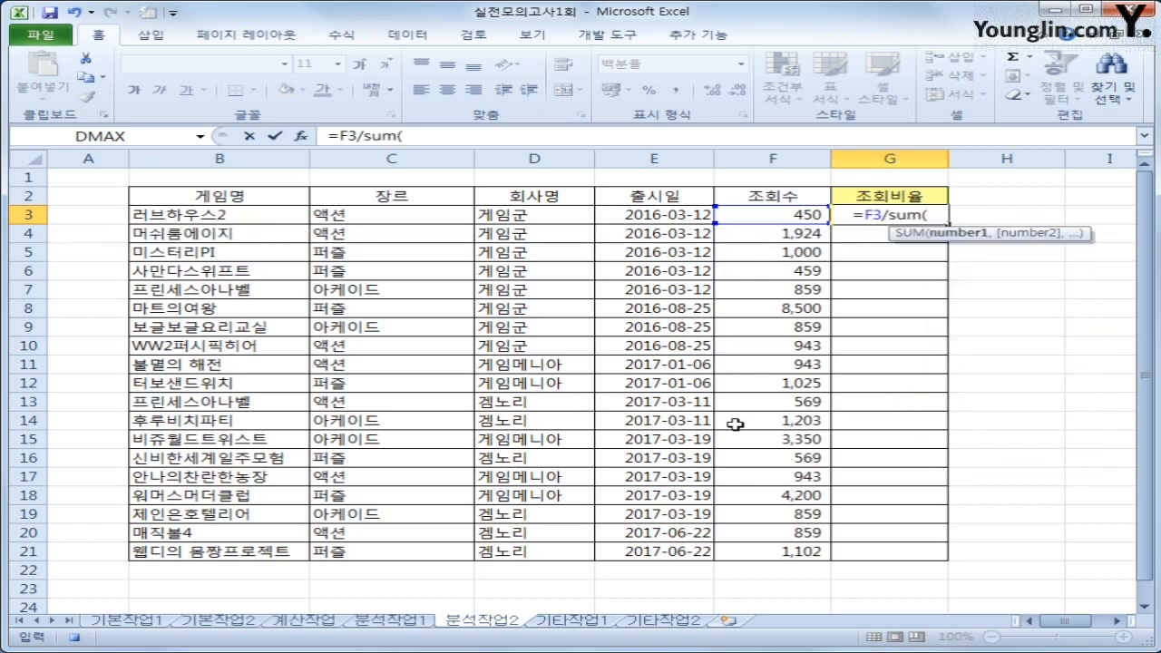
drag(763, 217, 763, 555)
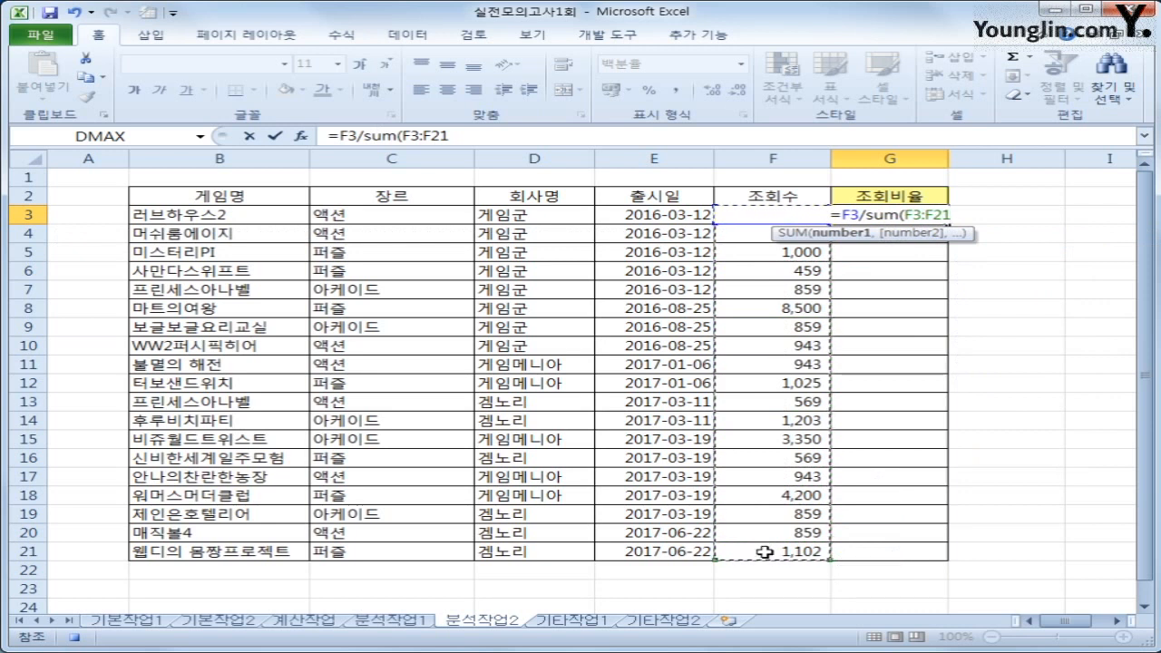
key(F4)
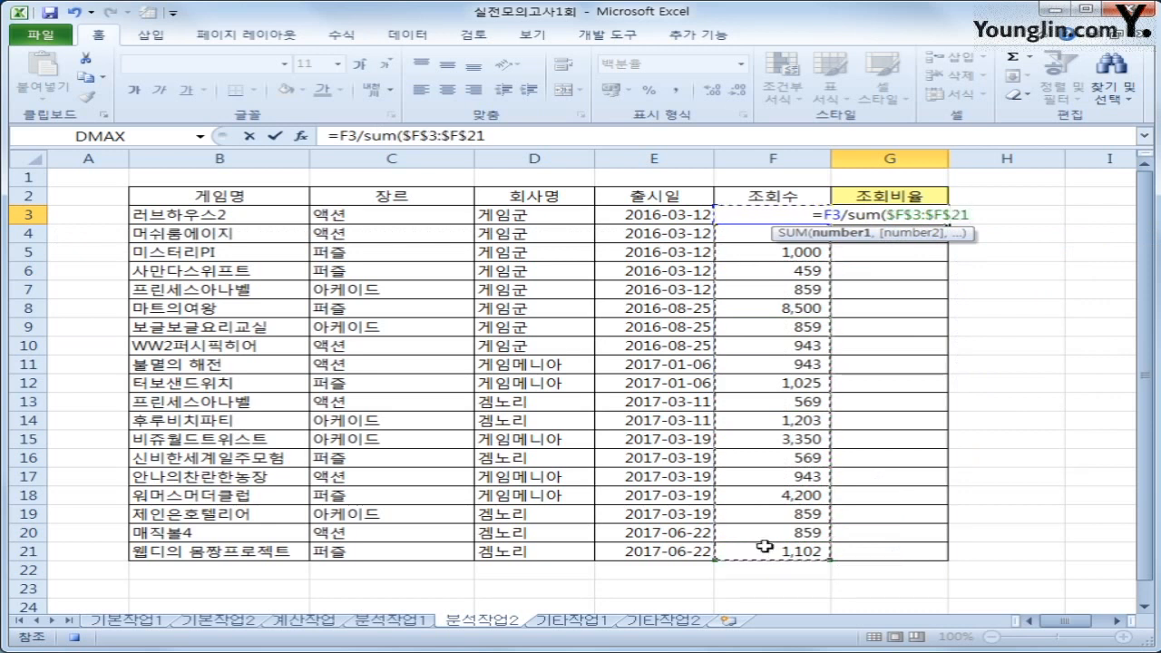
text())
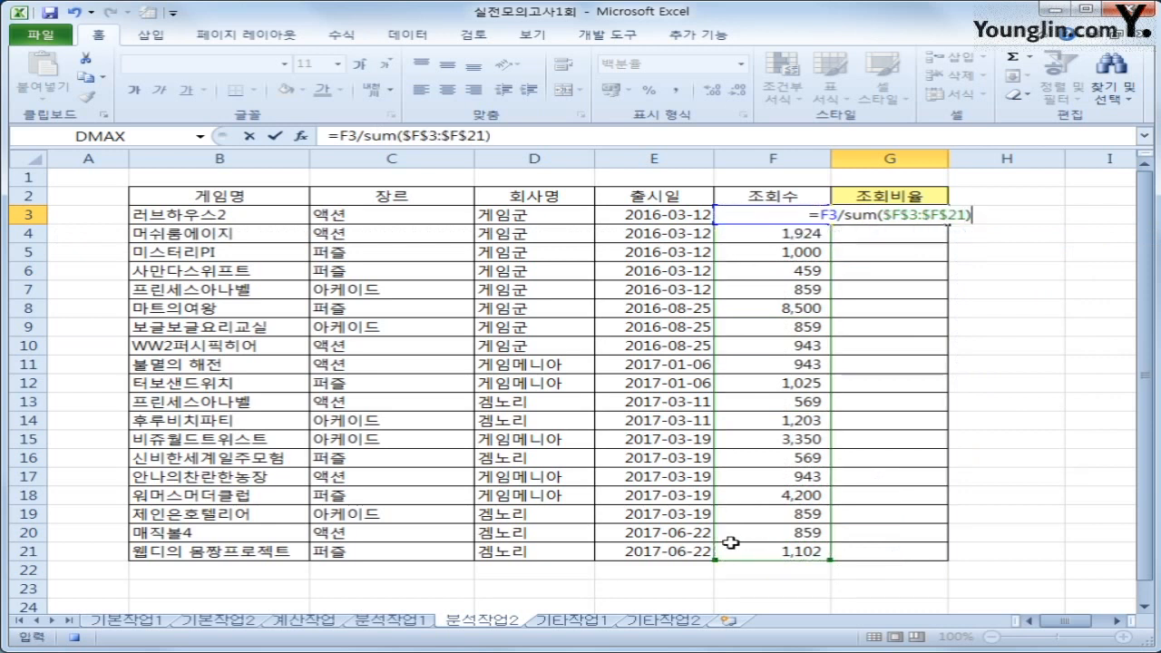
key(Return)
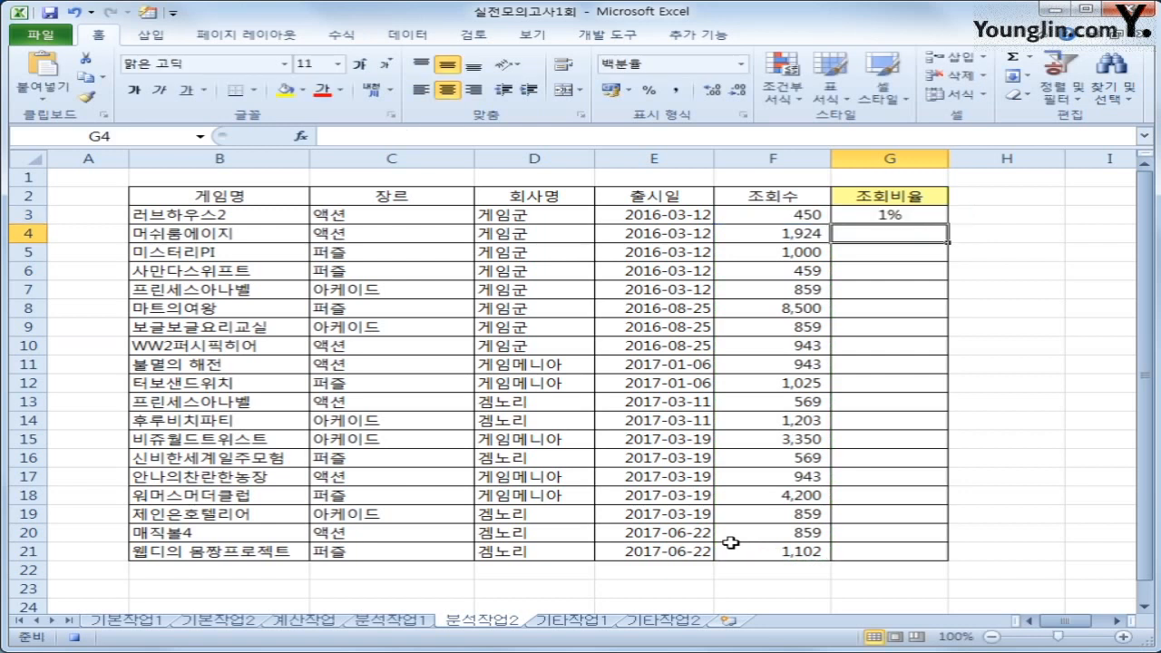
Fill the G3 formula down through G21, stop the macro recording and select an empty cell below the table
click(911, 215)
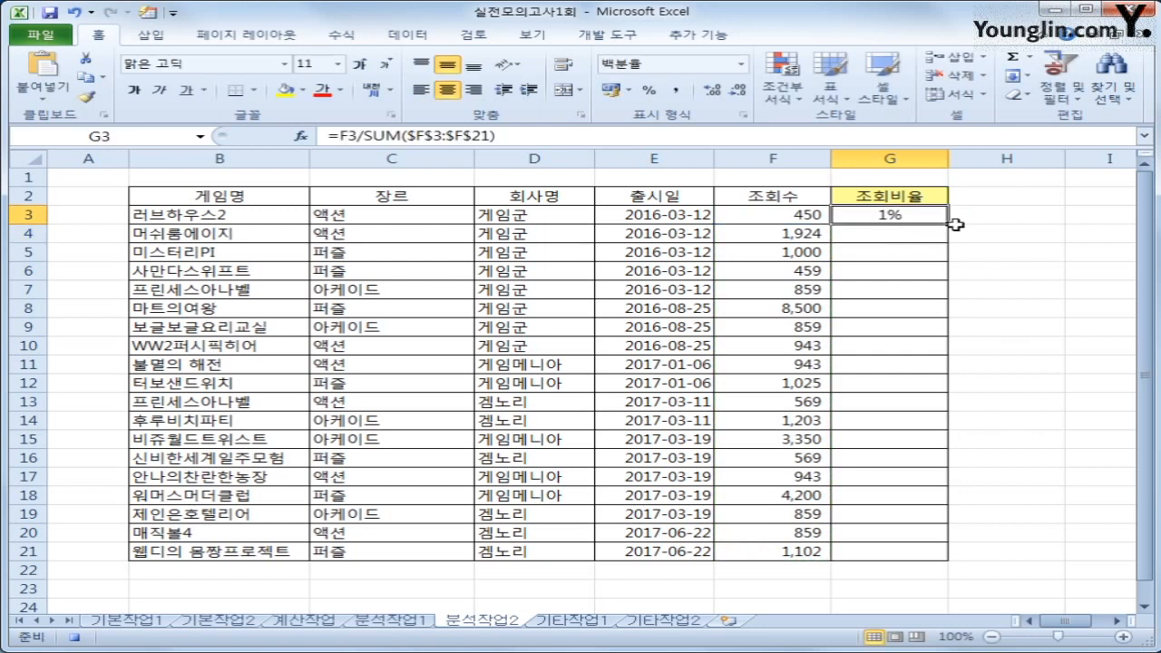
drag(954, 223, 939, 562)
click(918, 557)
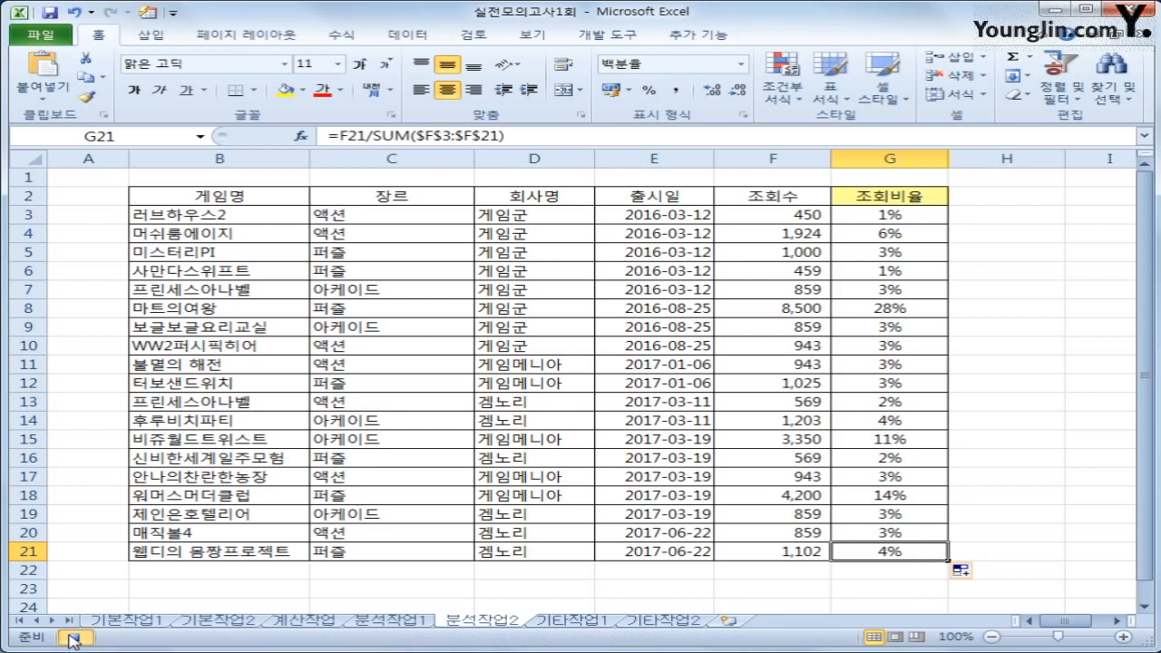
click(149, 595)
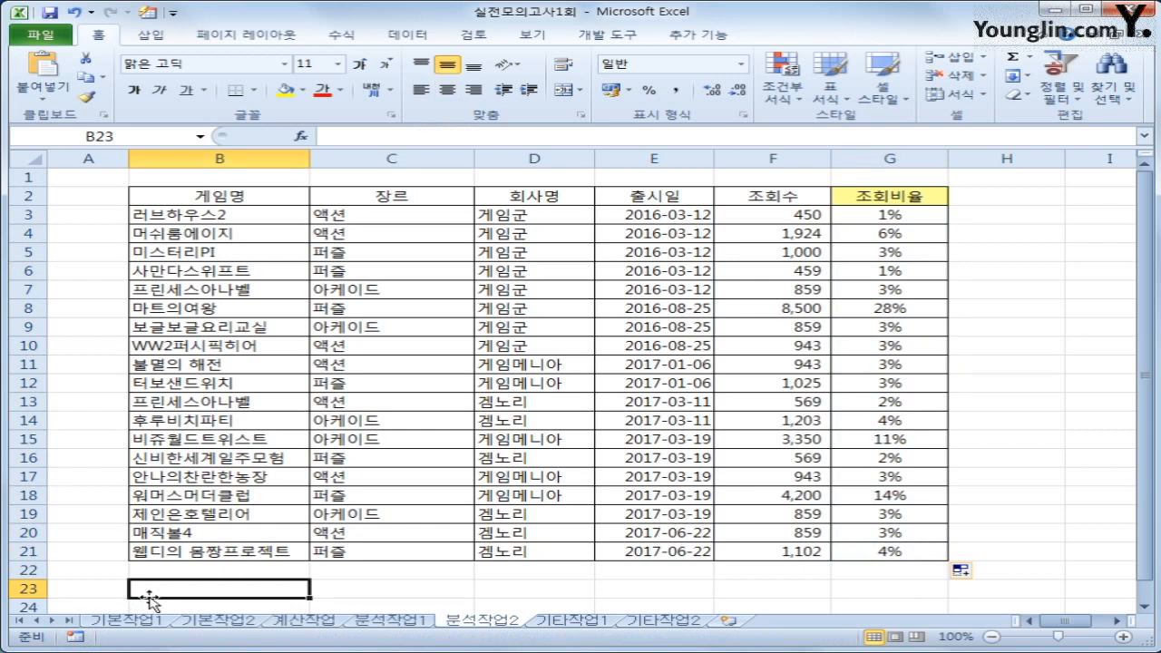
Insert a 단추(양식 컨트롤) over cells I2:I3 and assign the 조회비율 macro to it
click(606, 36)
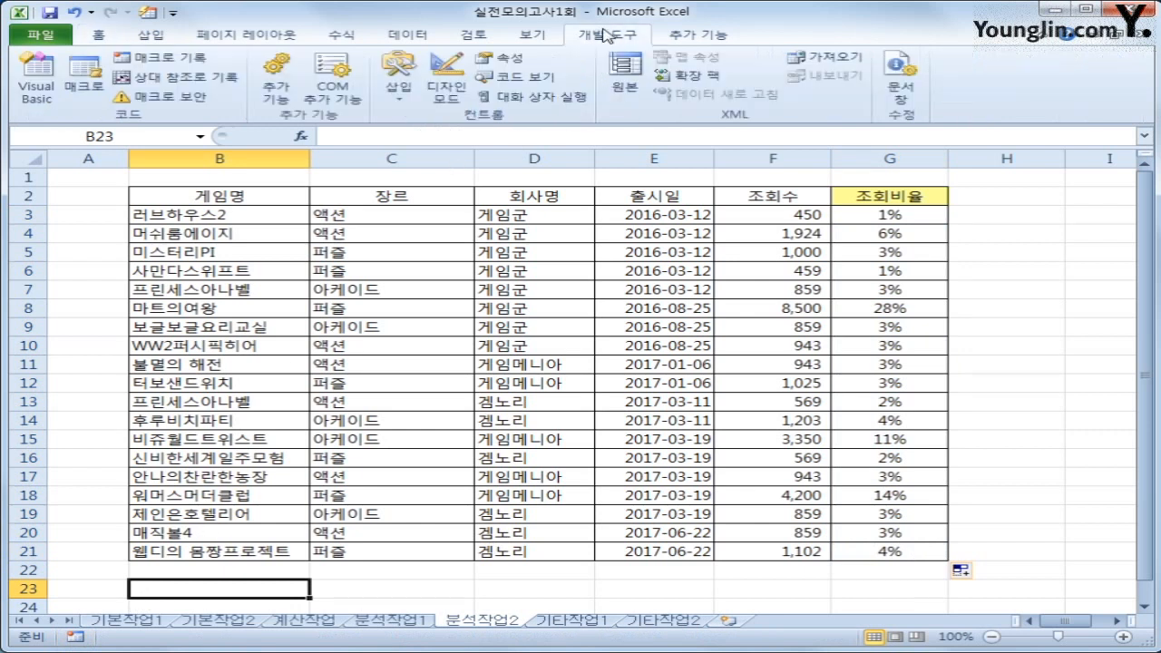
click(399, 93)
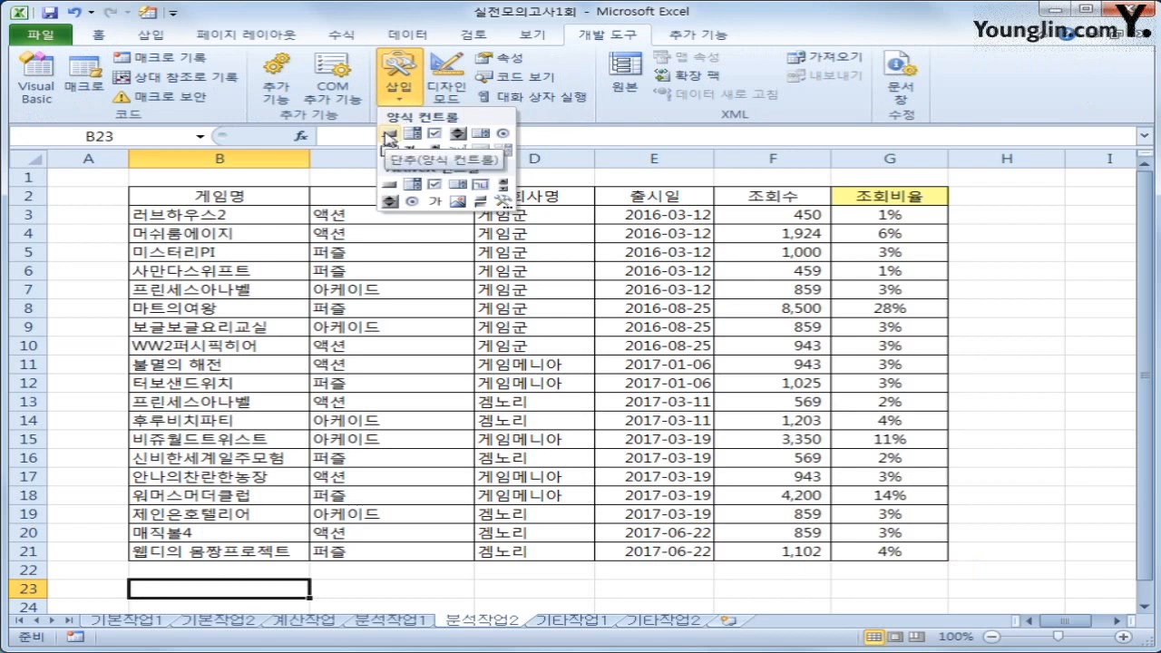
click(390, 135)
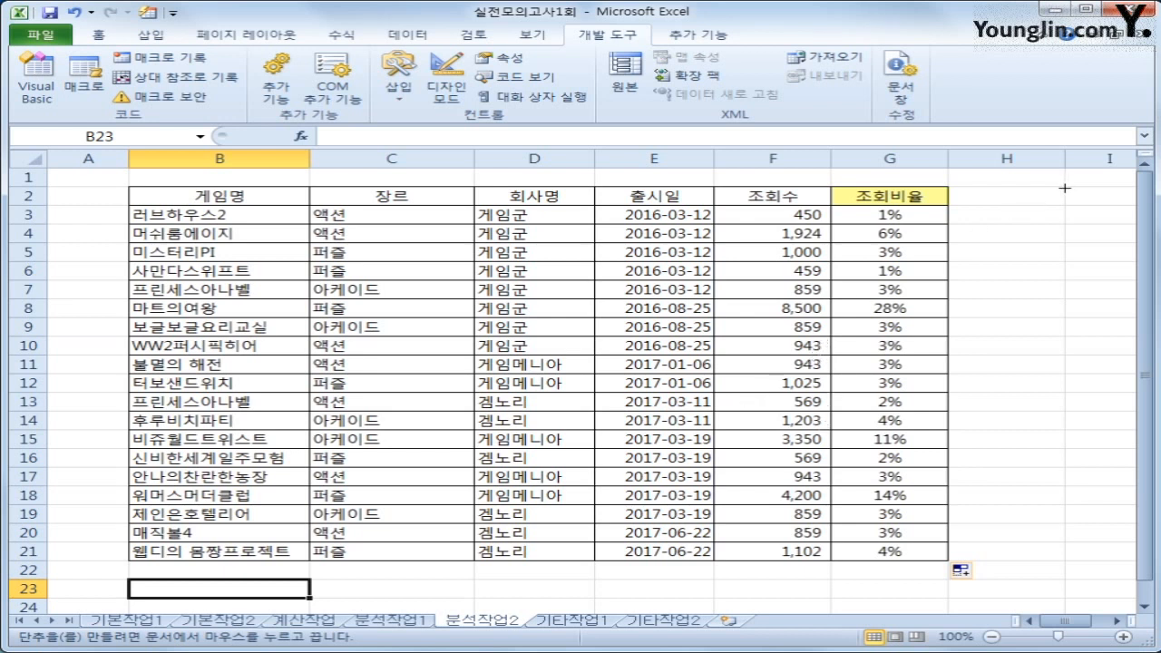
mouse_move(1066, 186)
mouse_down()
mouse_move(1152, 210)
mouse_move(697, 269)
mouse_move(1023, 246)
mouse_move(1036, 227)
mouse_move(1087, 217)
mouse_up()
click(1088, 217)
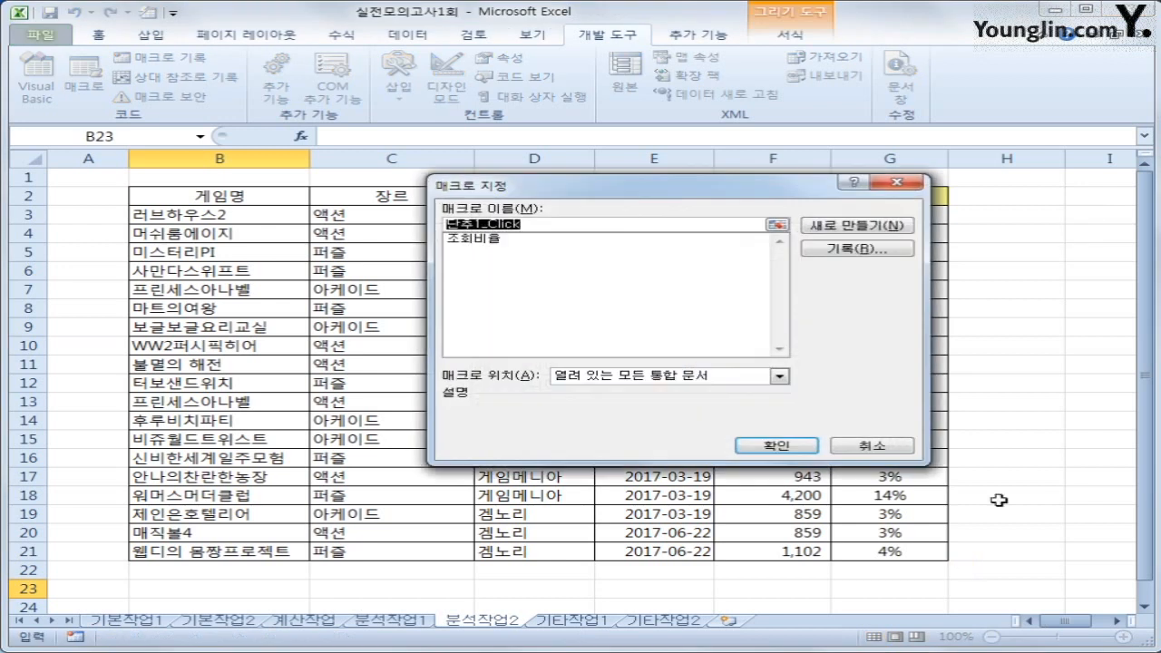
click(490, 240)
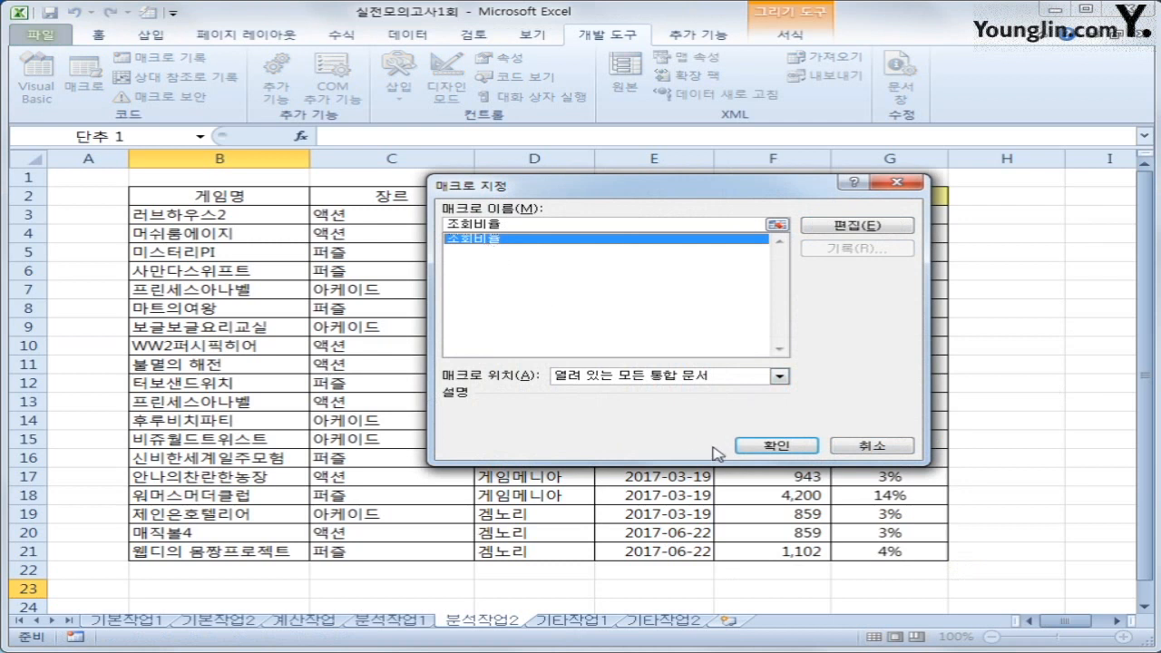
click(777, 446)
Widen the macro button to the end of column J so it covers I2:J3
click(1118, 621)
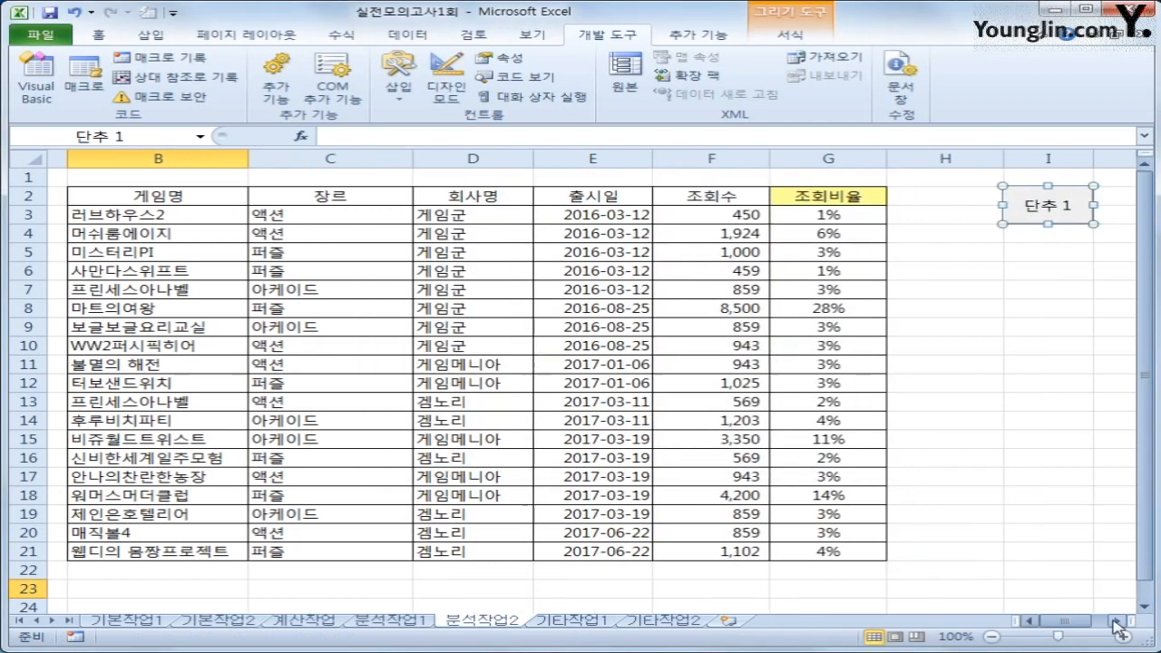
click(1117, 622)
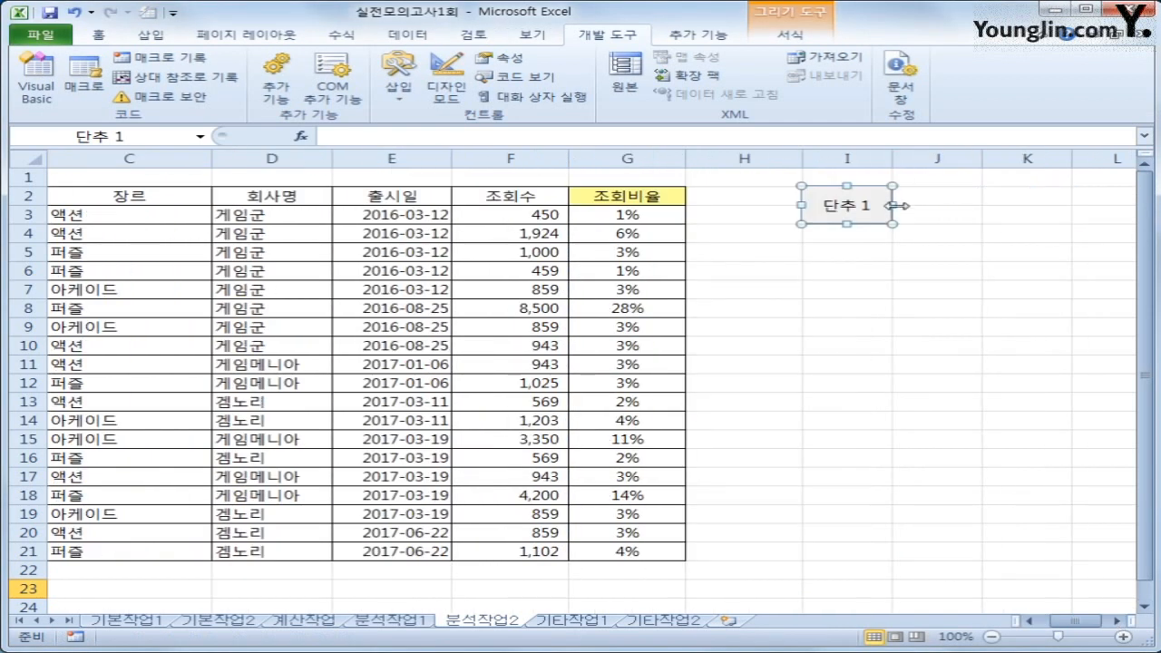
drag(894, 205, 982, 205)
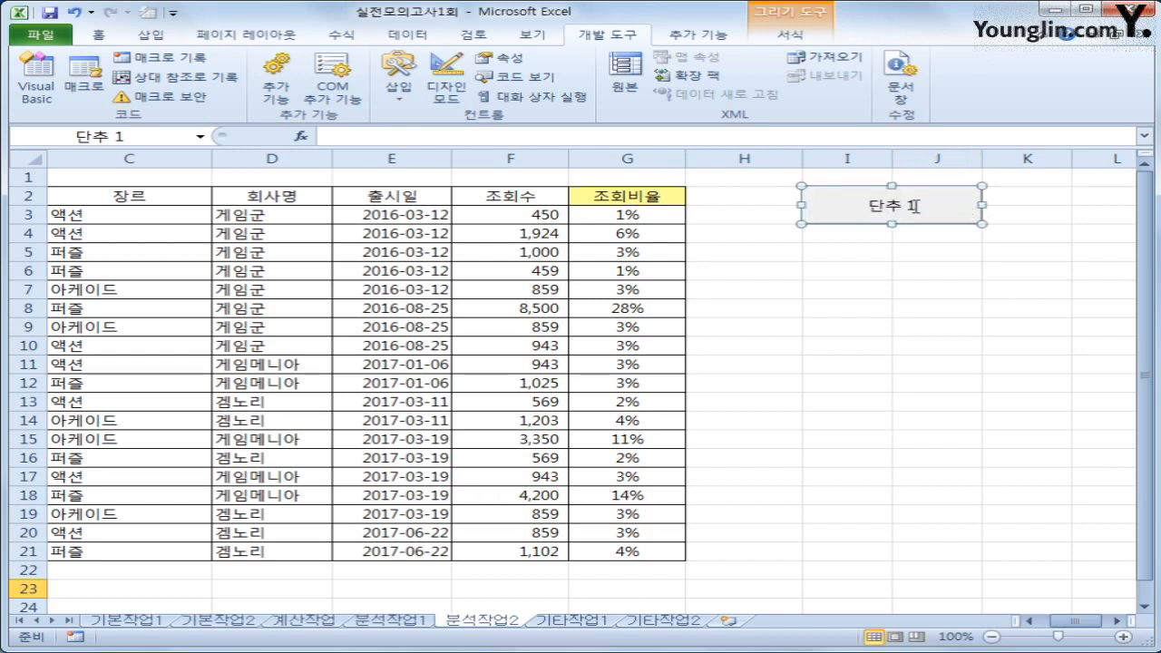
Replace the macro button's label with 조회비율구하기
click(915, 206)
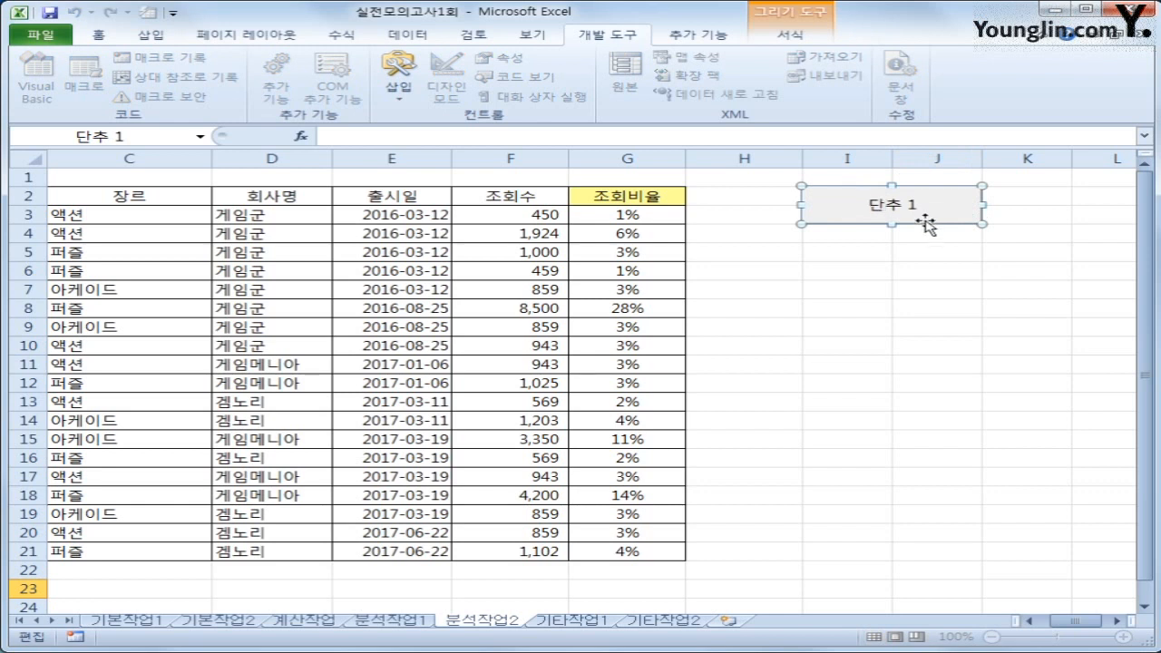
text(wh)
key(Delete)
key(Delete)
key(Delete)
key(Delete)
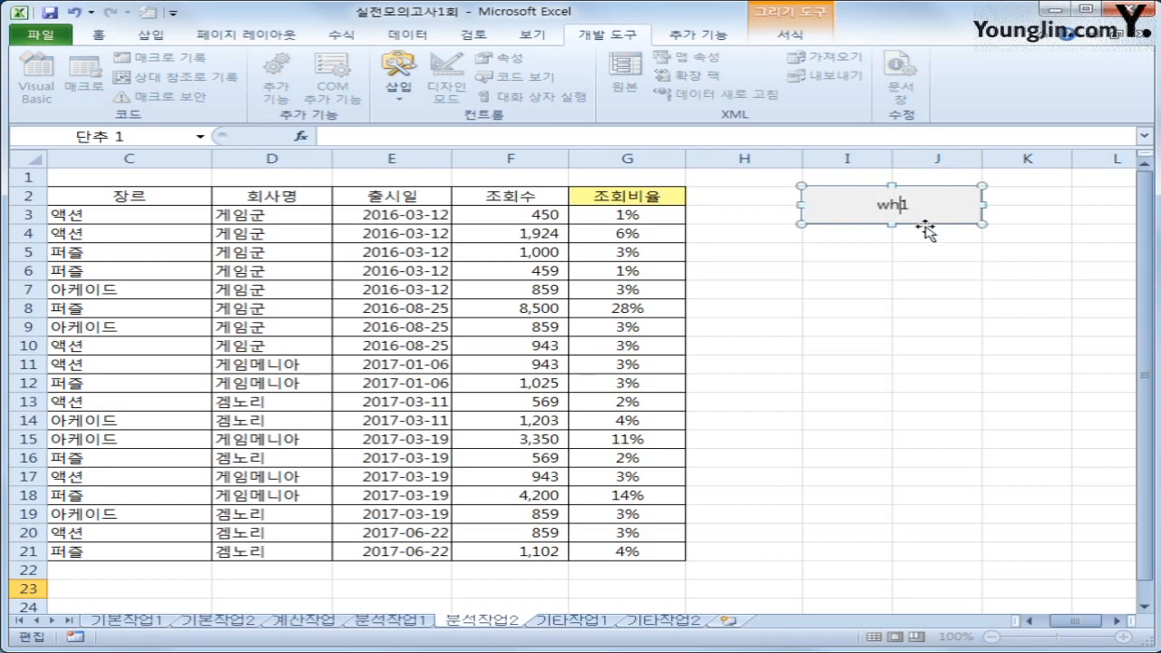
key(BackSpace)
key(BackSpace)
text(조회비율구하기)
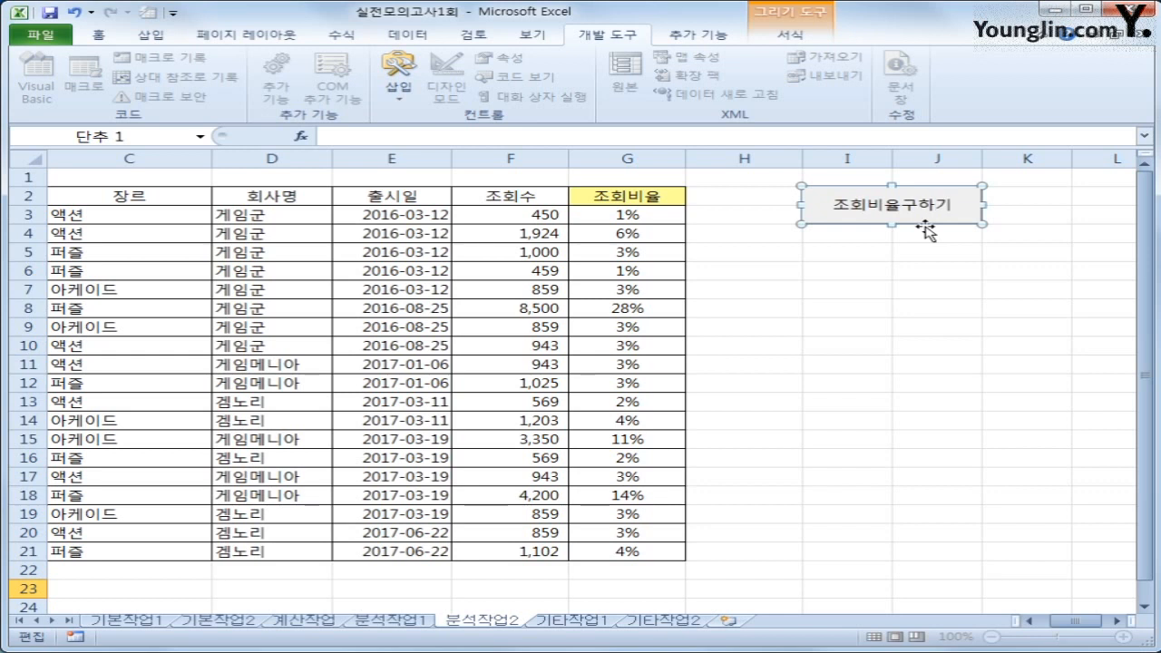
On the 기타작업1 sheet, change the chart's 전체사업체 series to a 꺾은선형 chart with markers
click(572, 621)
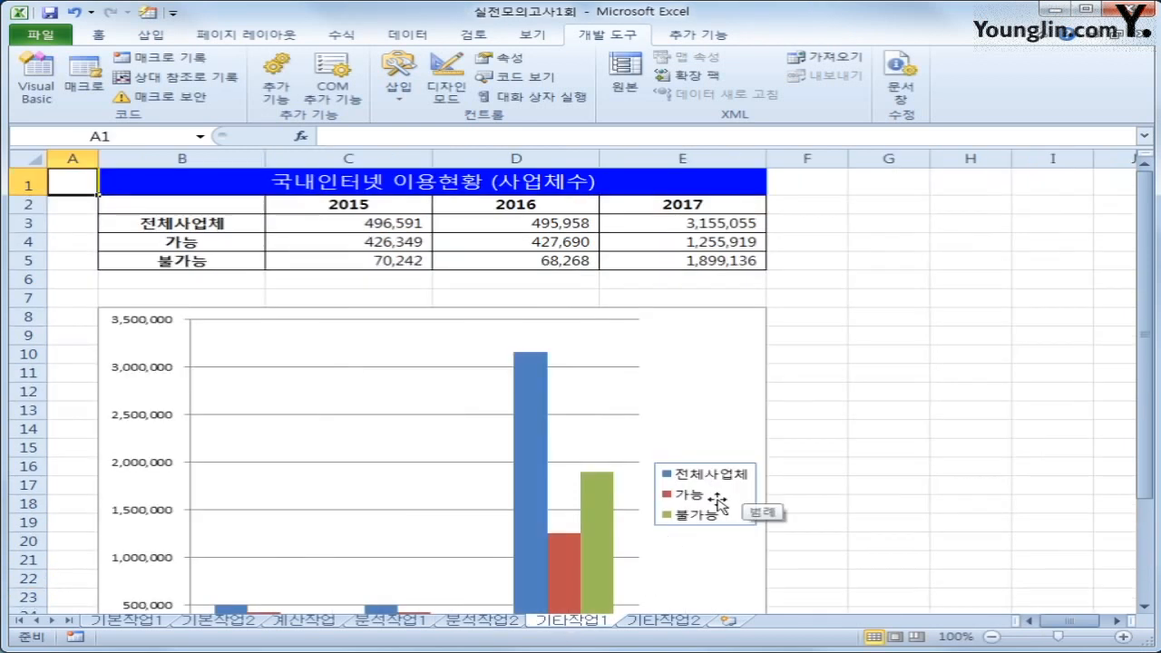
click(705, 404)
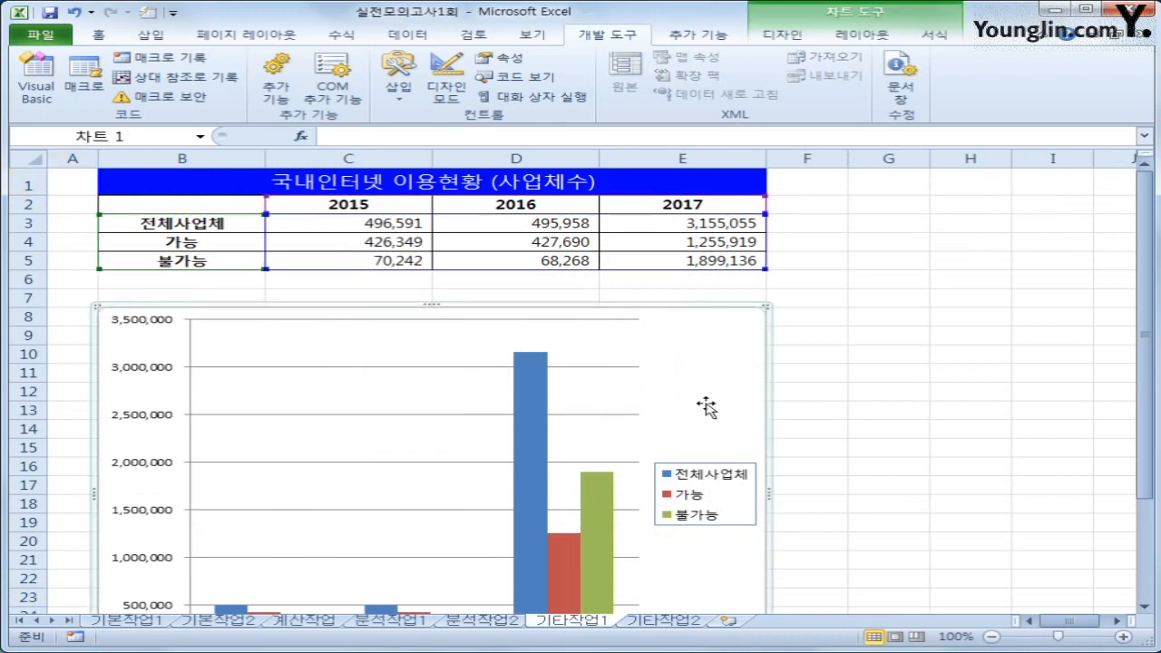
scroll(705, 404, down, 1)
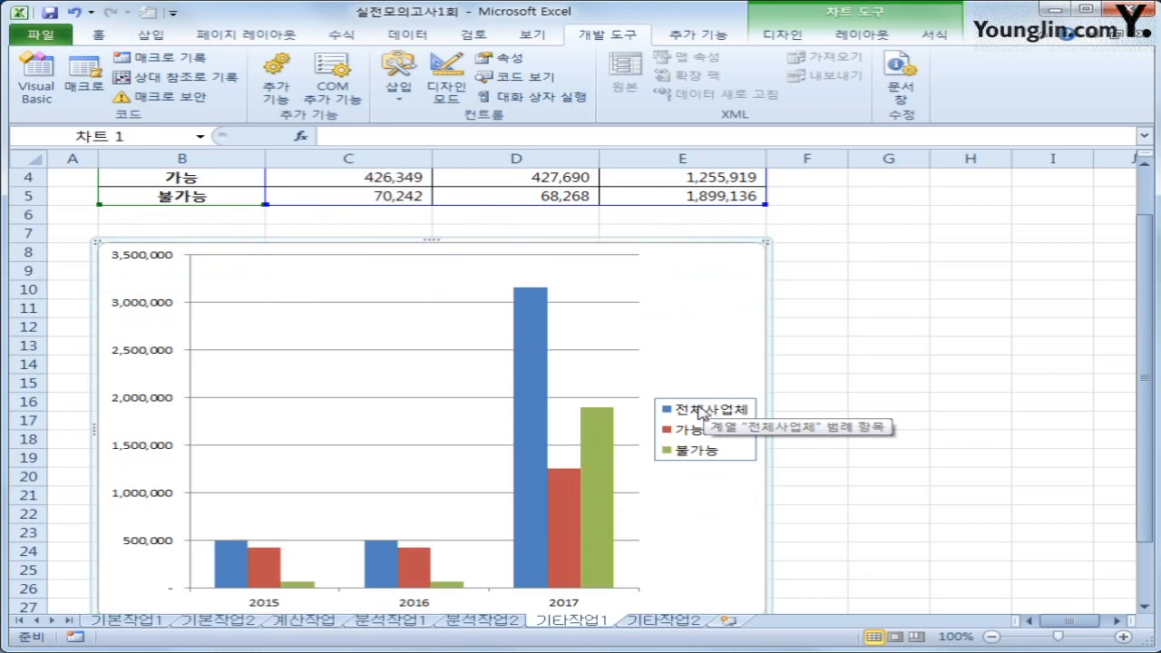
click(538, 338)
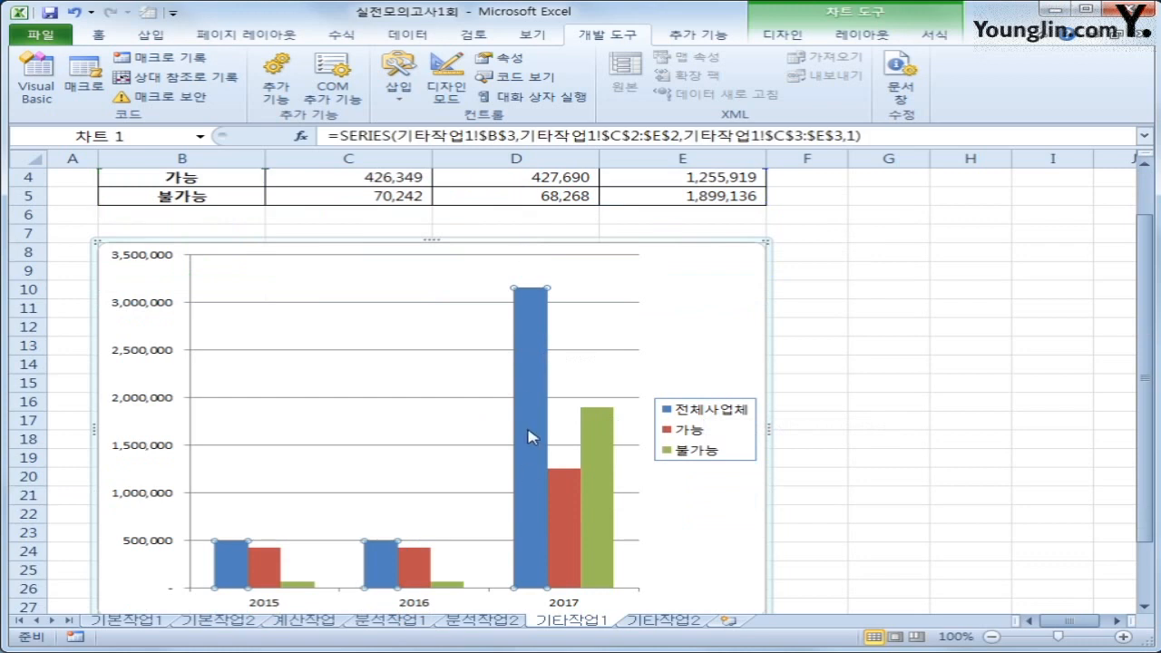
scroll(583, 383, down, 2)
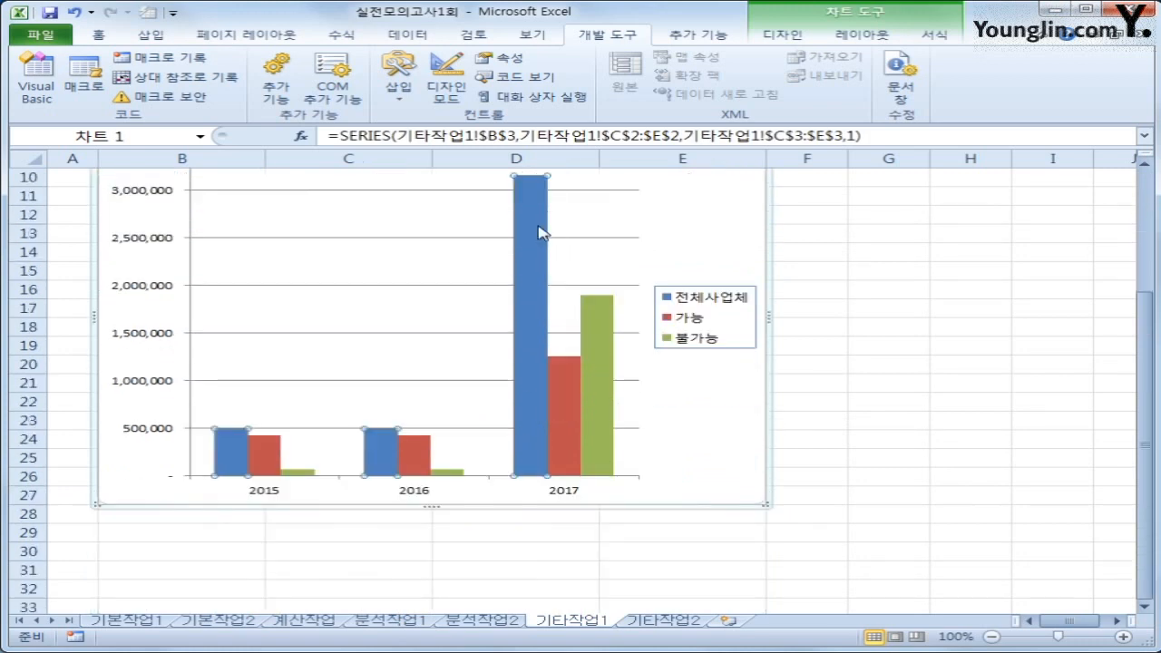
right_click(539, 229)
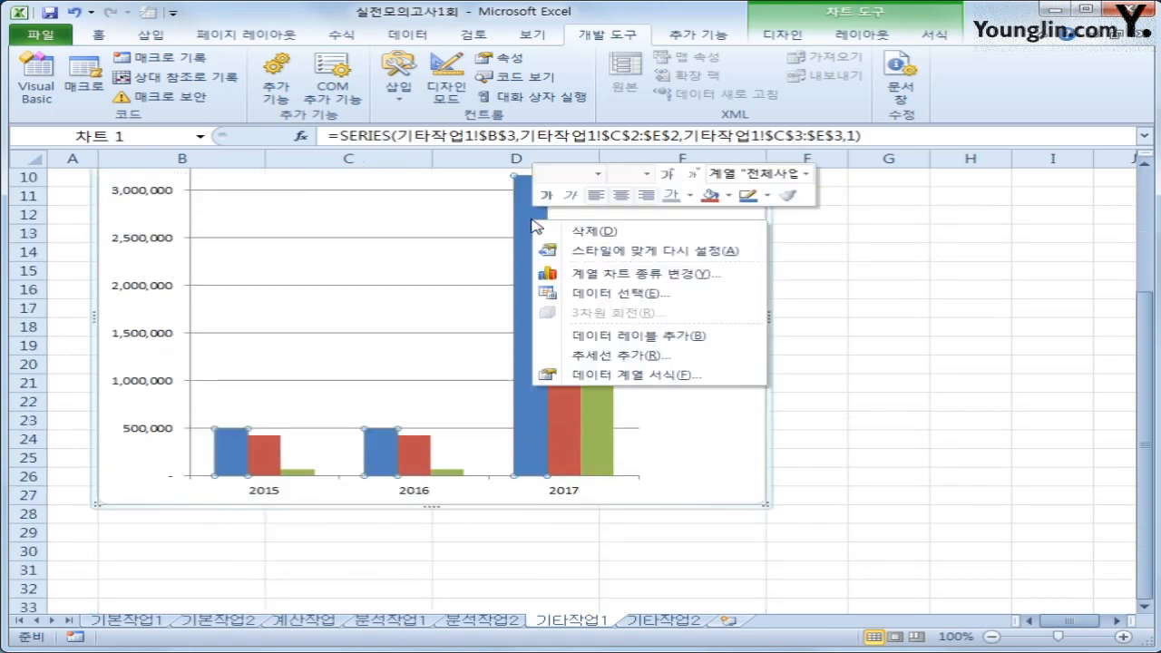
click(595, 275)
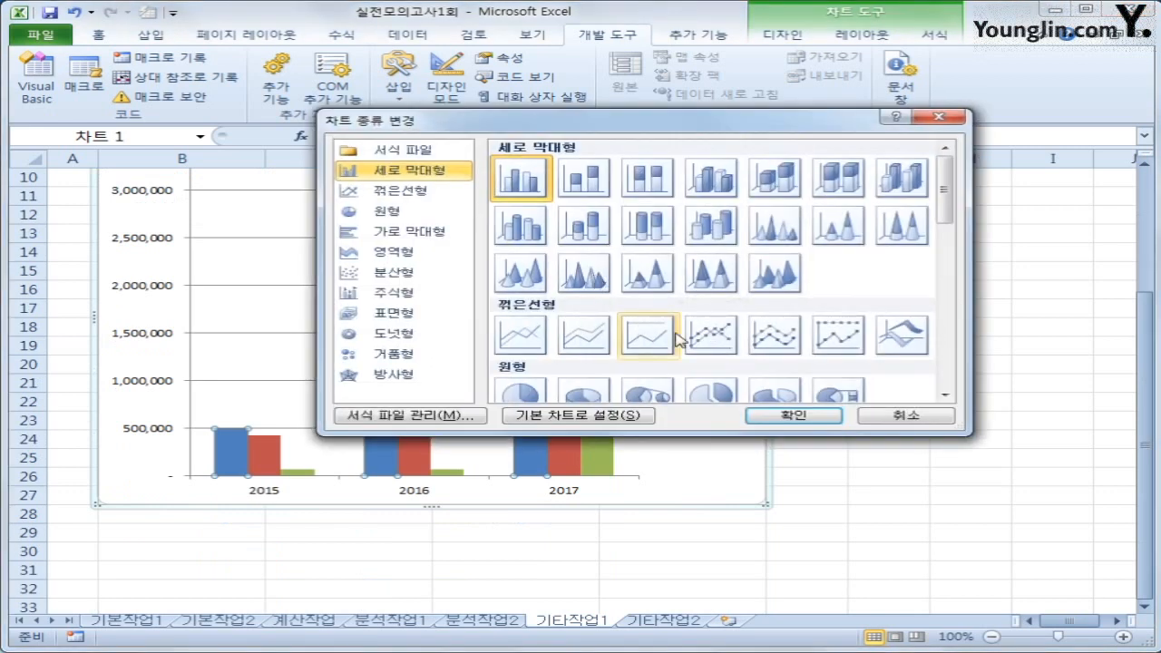
click(719, 346)
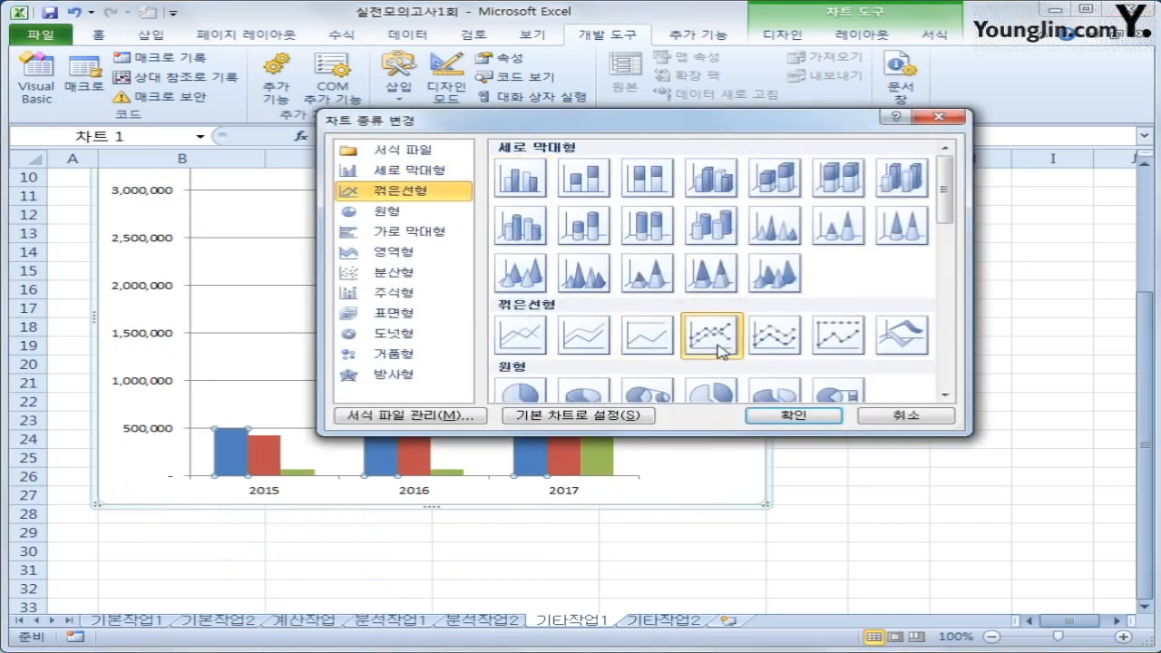
click(777, 417)
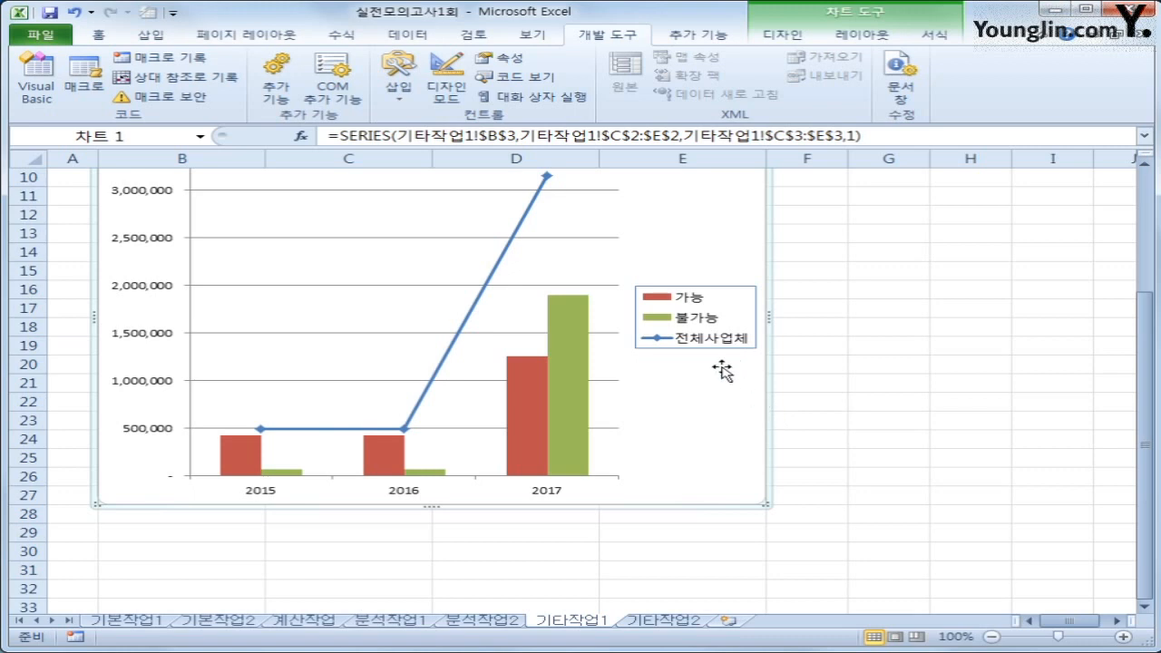
Place the chart legend below the plot area
click(862, 36)
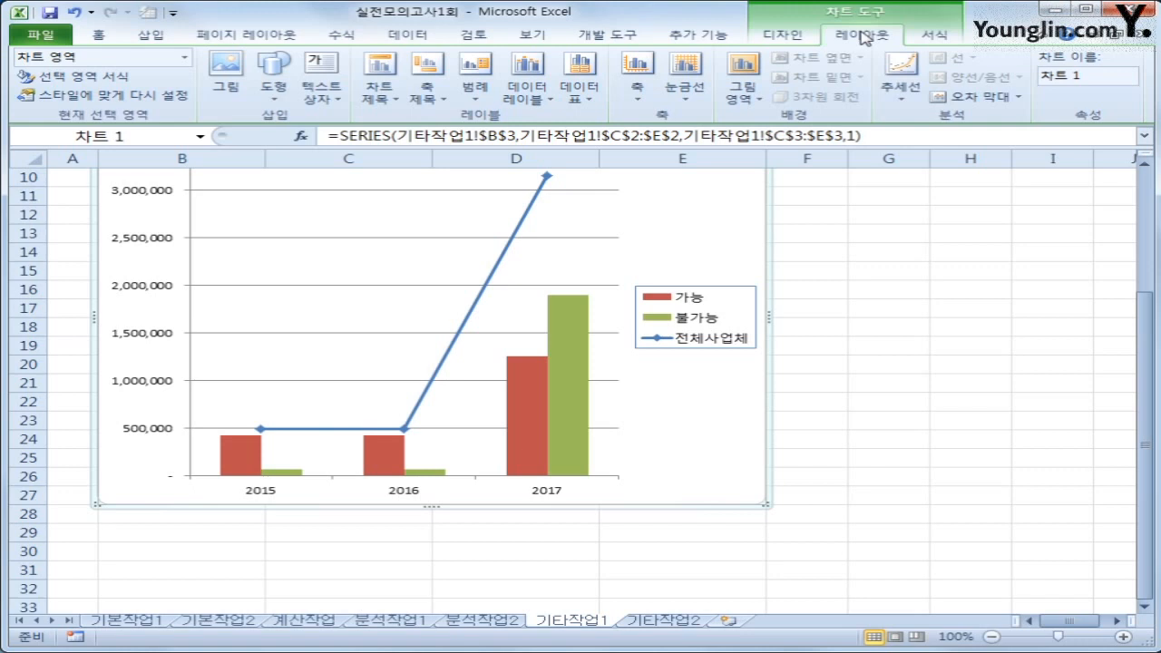
click(474, 91)
click(569, 300)
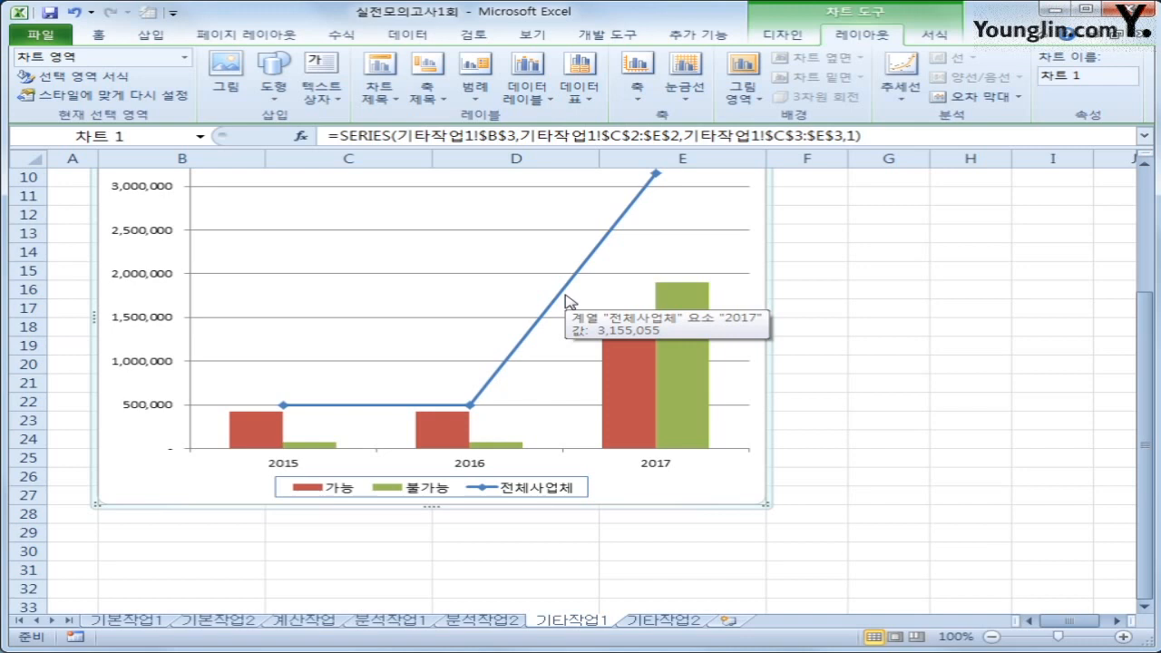
Format the 전체사업체 line series with the 완만한 선 line style
click(504, 372)
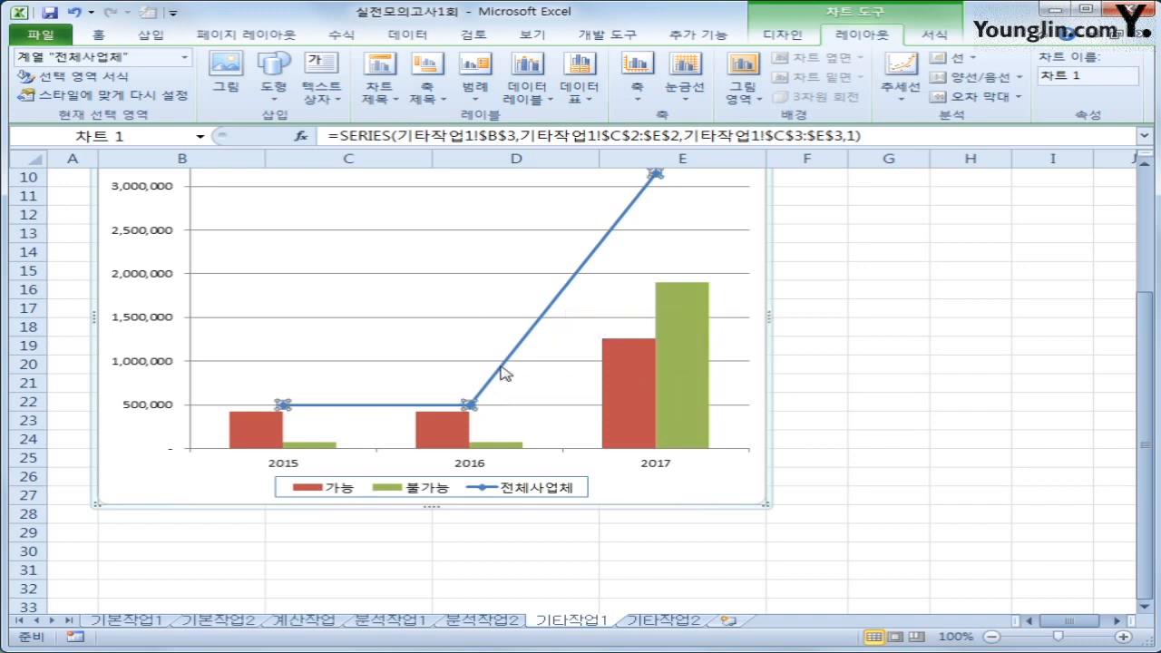
right_click(505, 372)
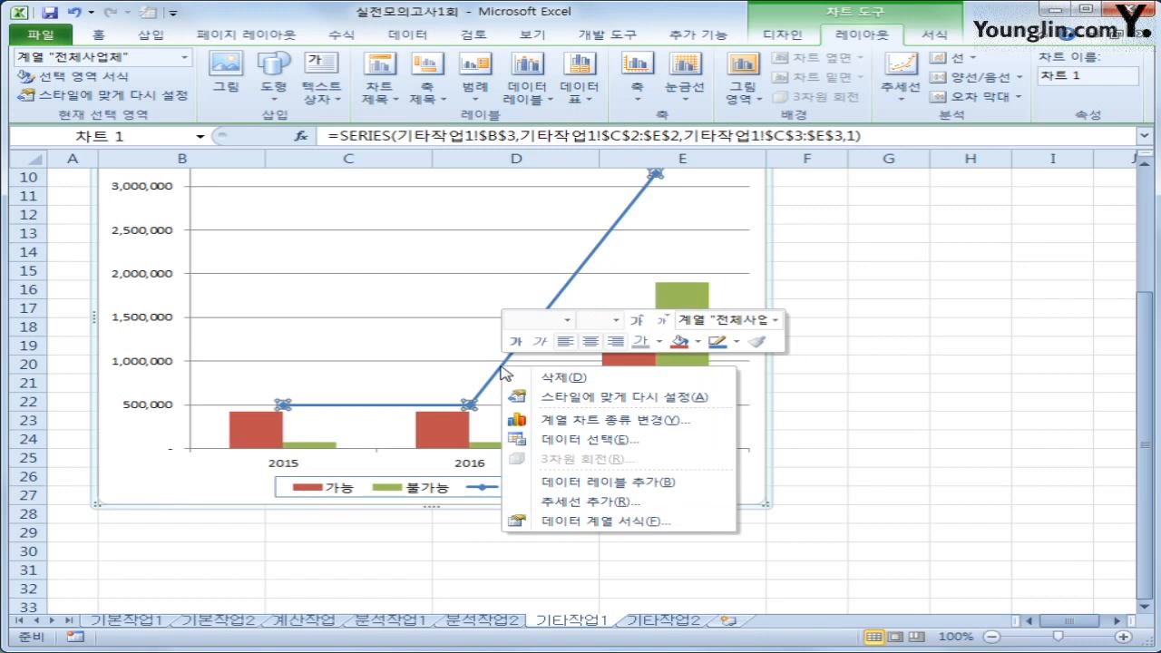
click(600, 522)
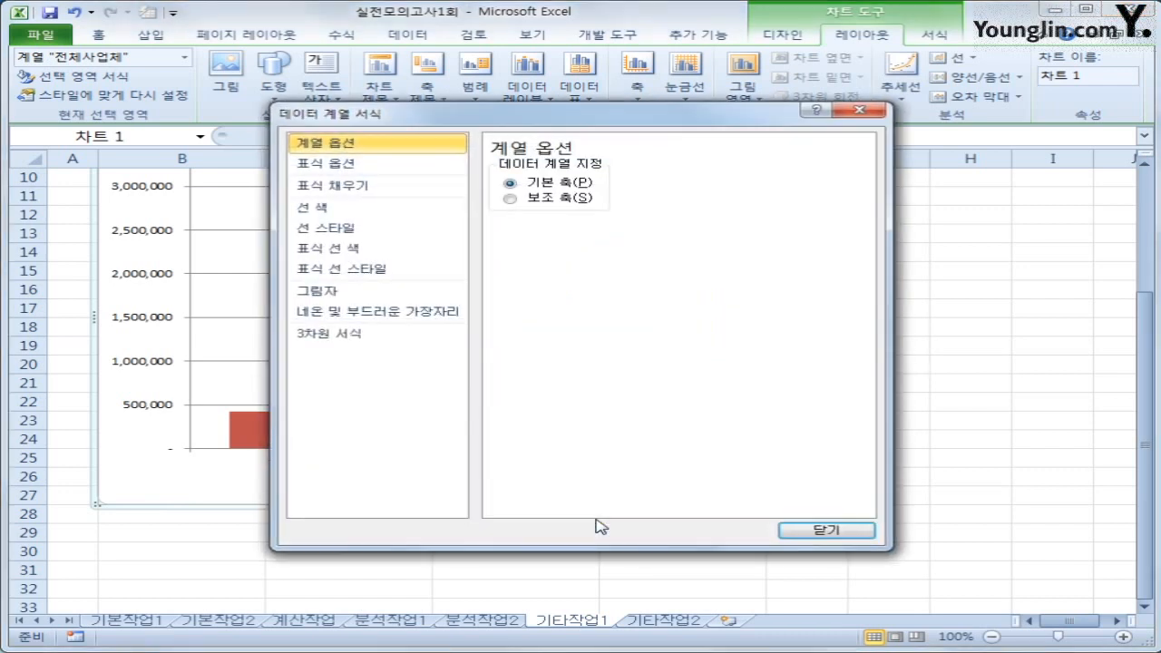
click(378, 236)
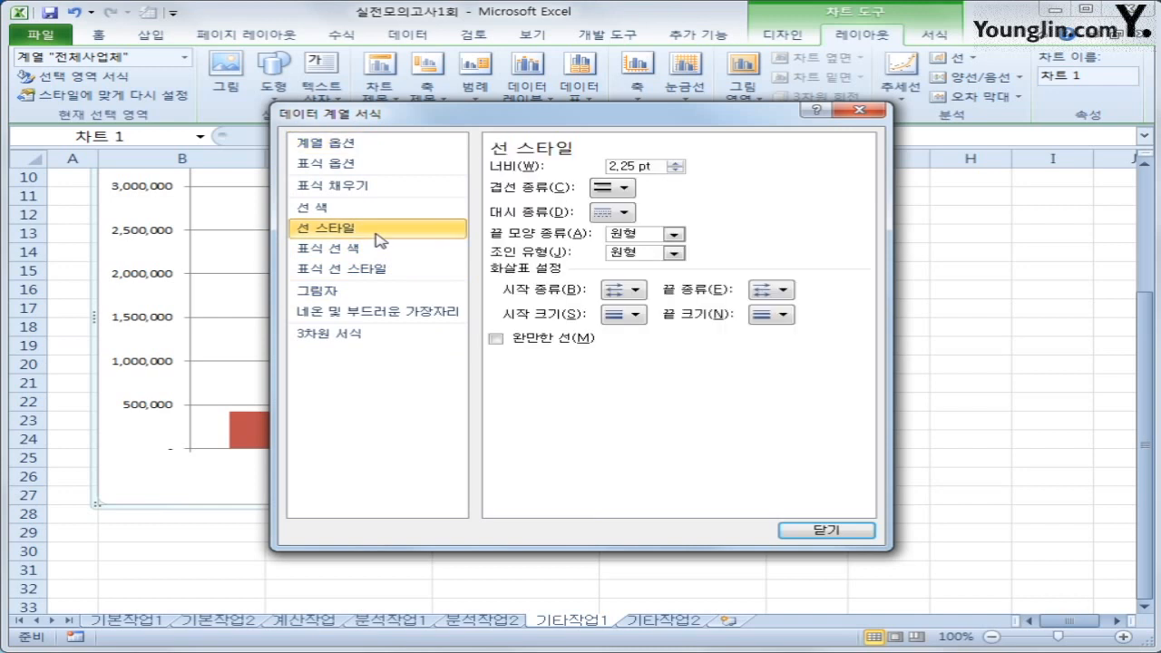
click(524, 340)
click(804, 530)
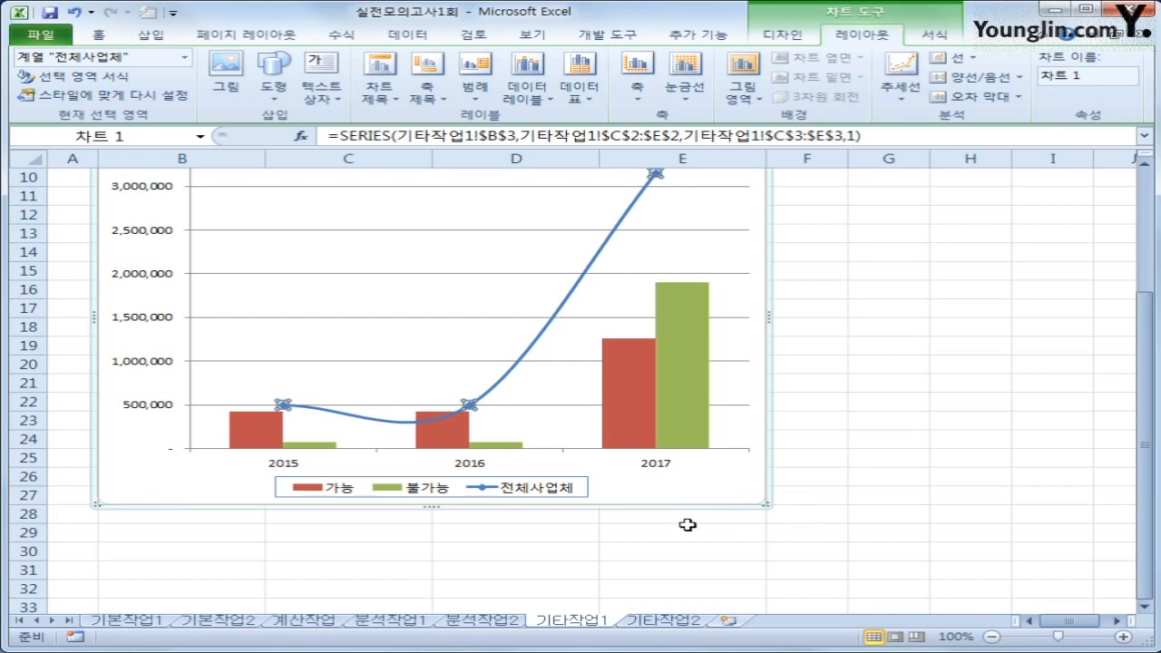
Plot the 전체사업체 series on the secondary axis (보조 축)
right_click(487, 400)
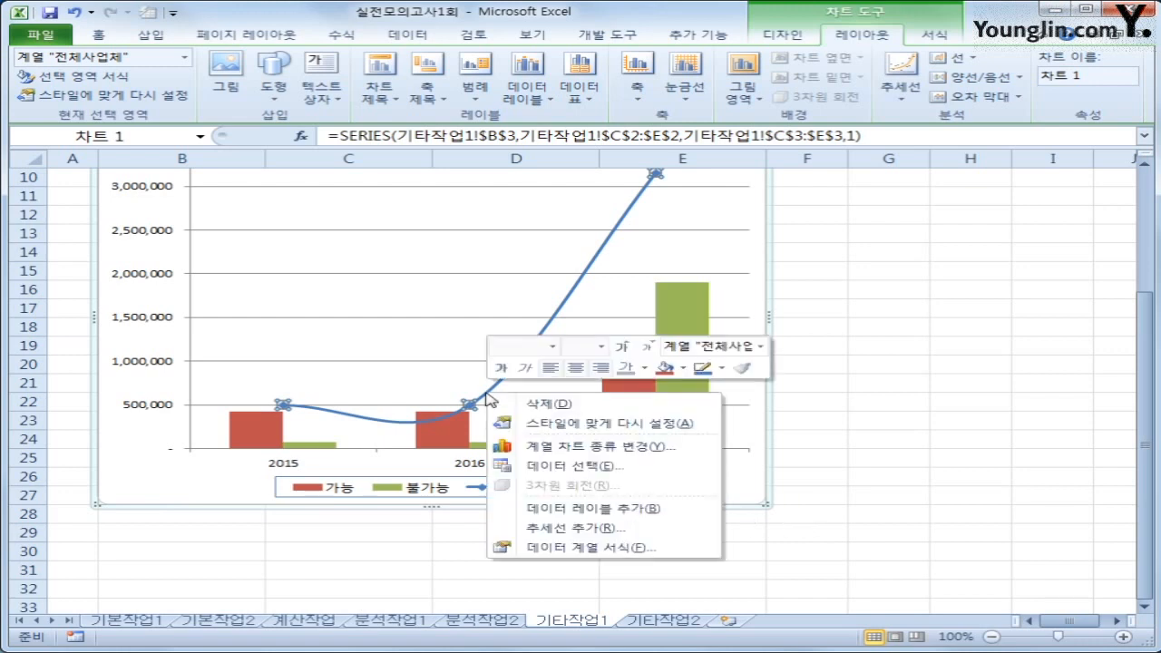
click(651, 547)
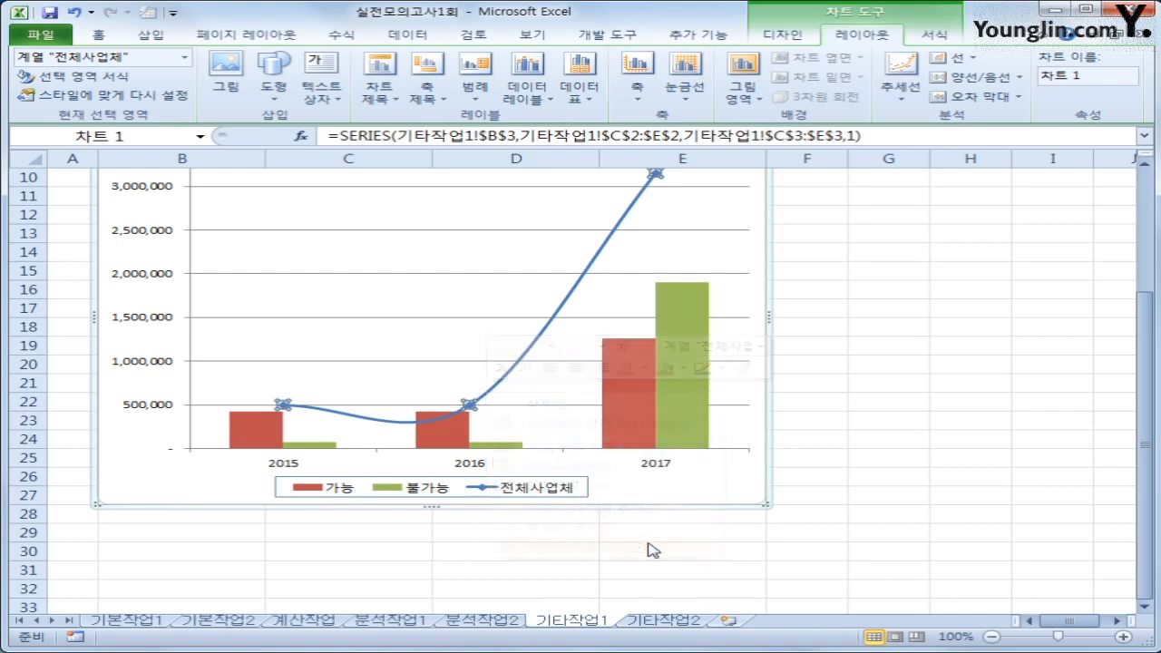
click(532, 202)
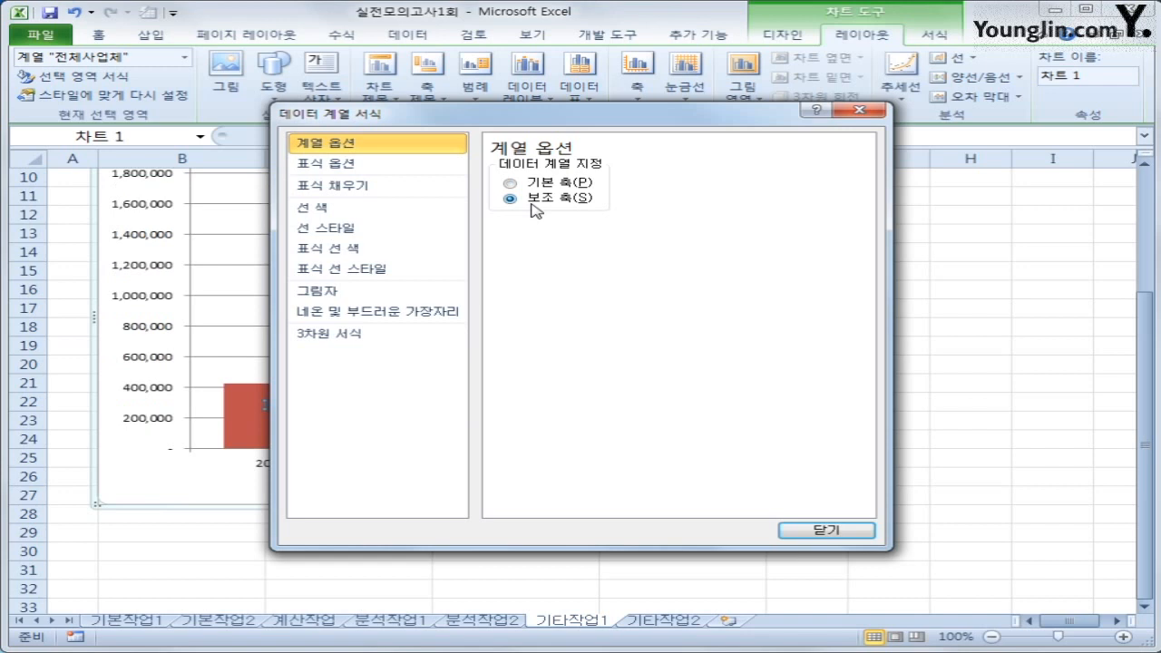
click(822, 530)
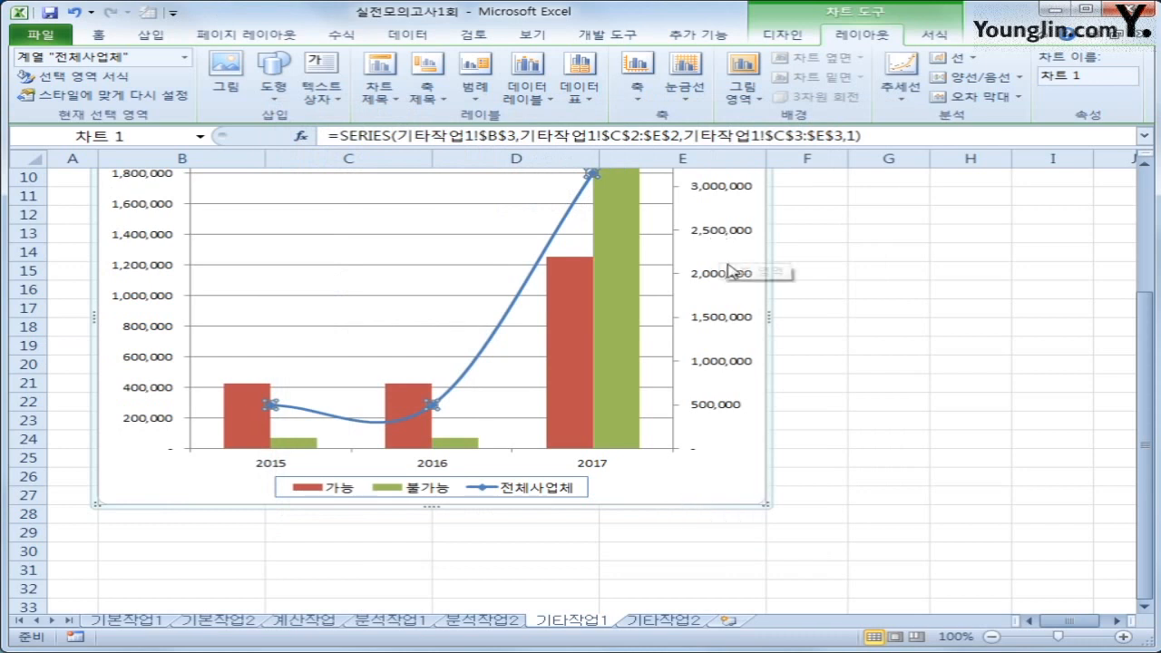
Fix the secondary vertical axis minimum at 100000 and its maximum at 4100000
scroll(810, 366, up, 1)
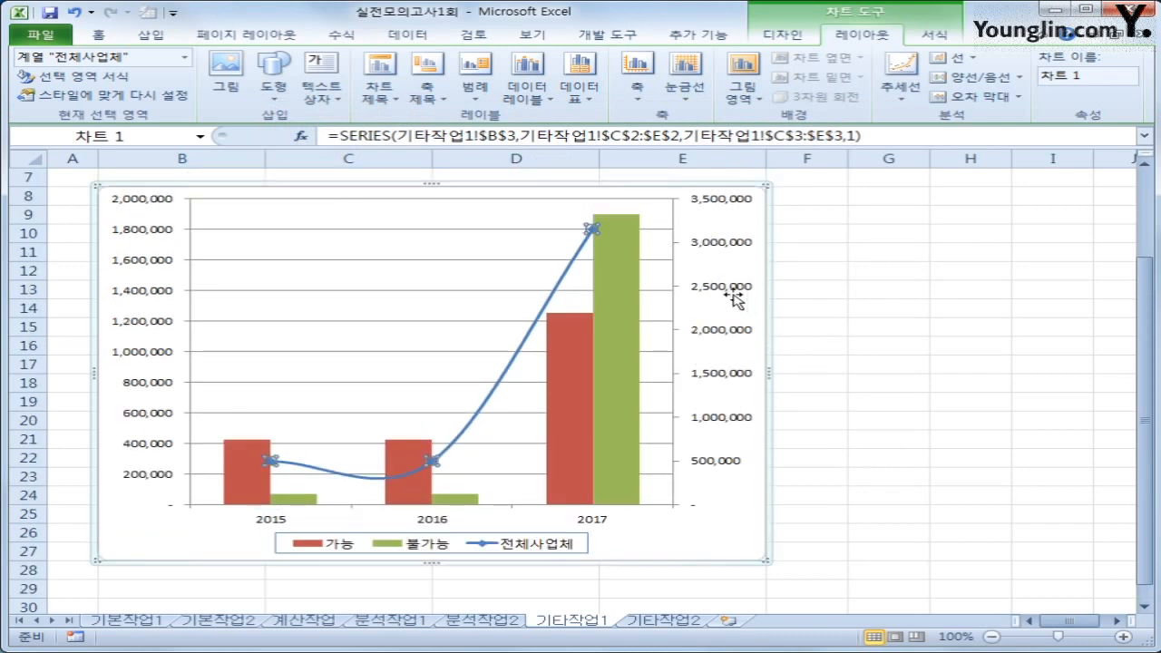
click(705, 251)
right_click(706, 252)
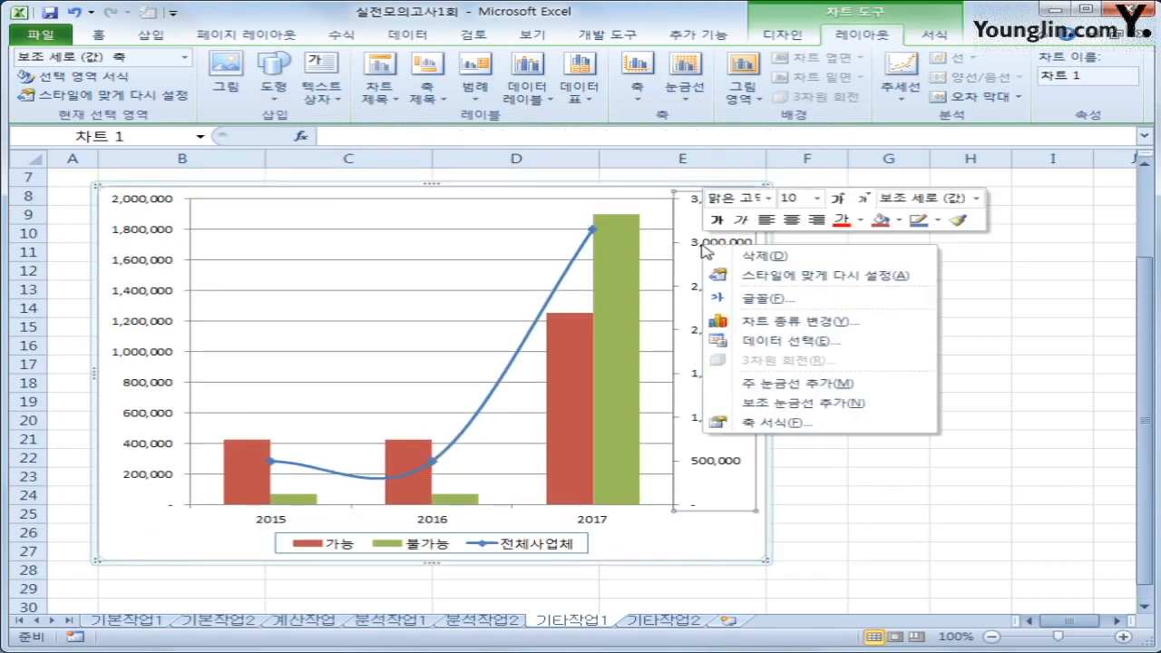
click(812, 425)
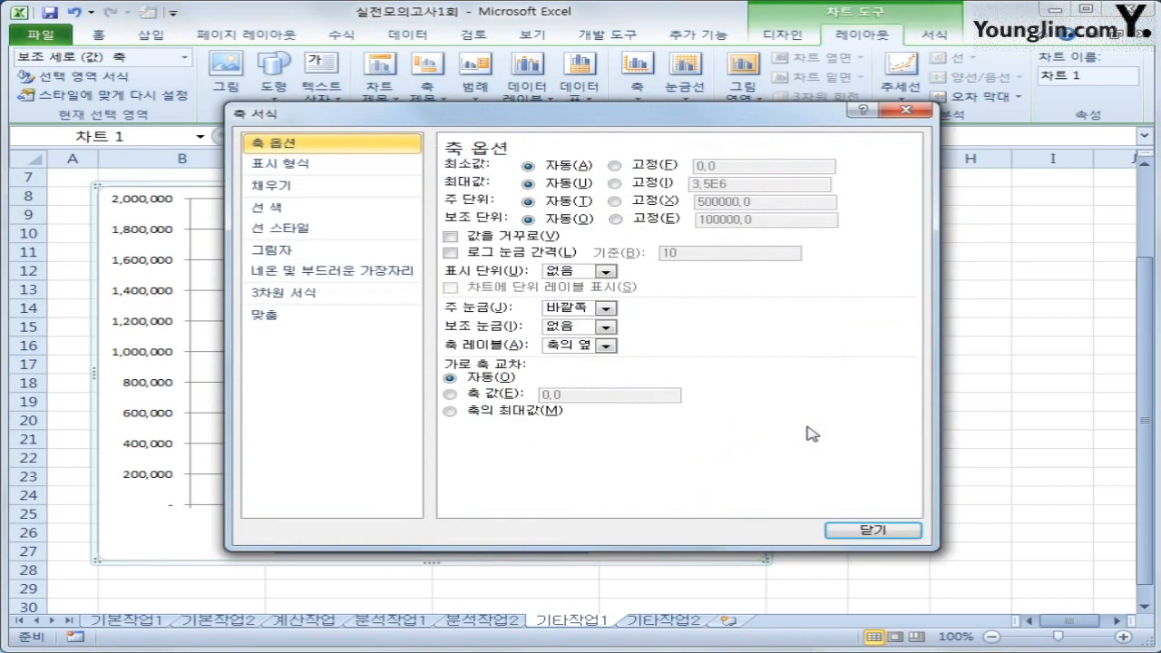
click(643, 167)
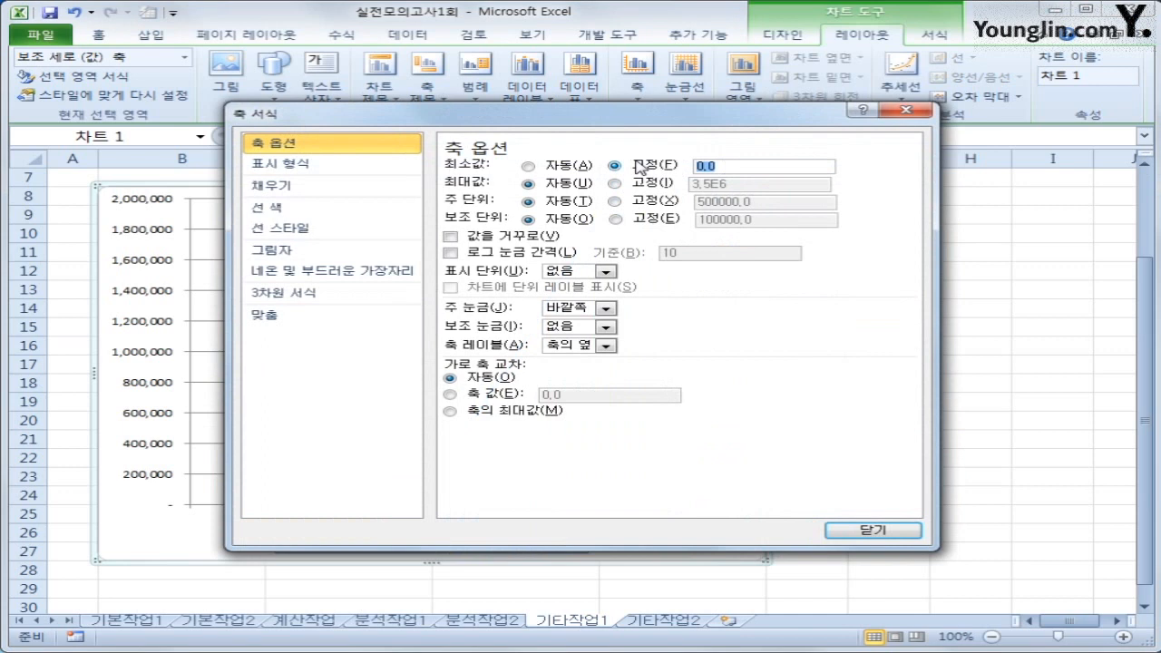
key(Right)
drag(735, 167, 596, 156)
text(100000)
click(643, 186)
drag(760, 184, 652, 172)
text(41)
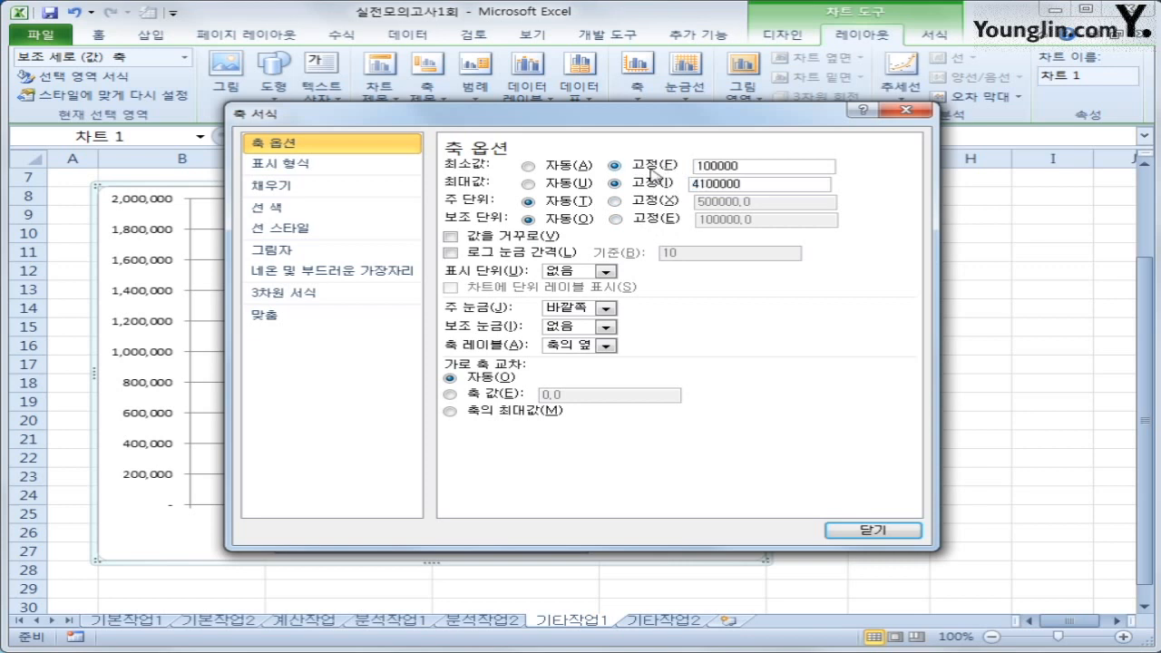
text(00000)
Fix the secondary vertical axis major unit at 1000000 and set its display unit to 천 with the unit label shown
click(665, 204)
drag(750, 202, 572, 181)
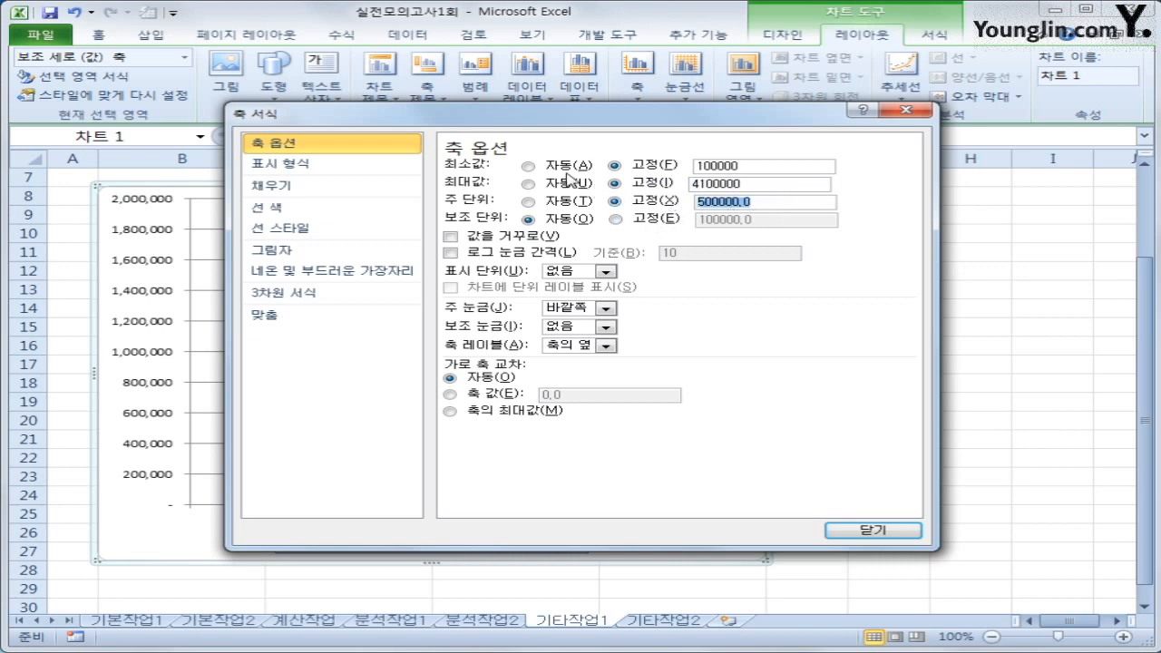
text(100000)
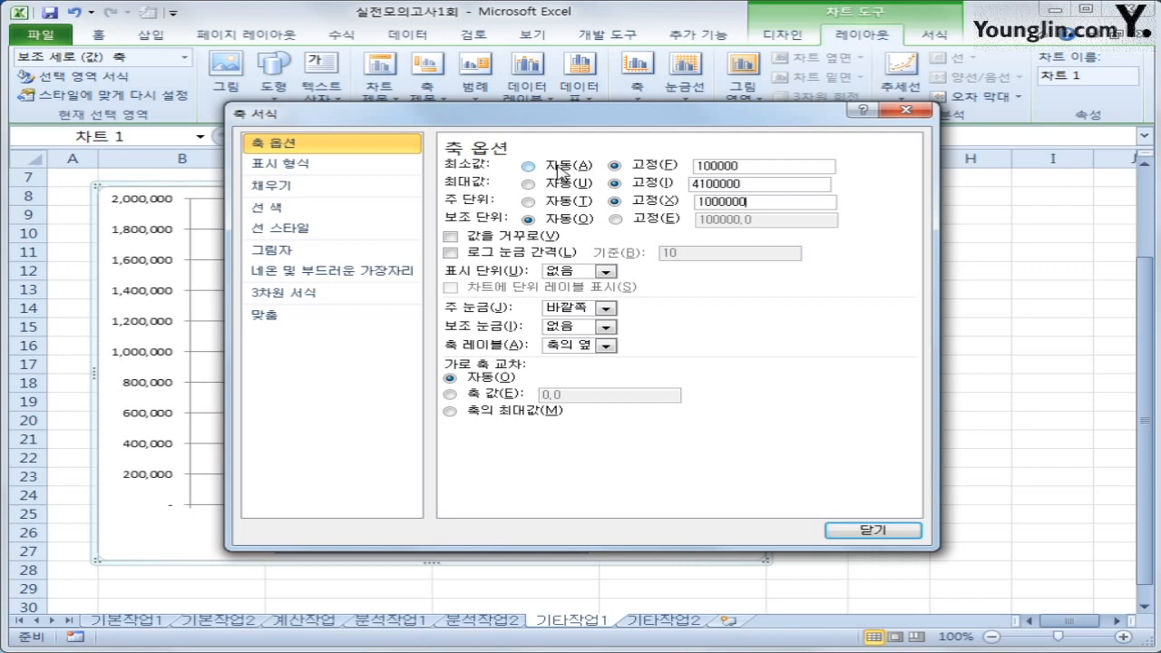
click(604, 271)
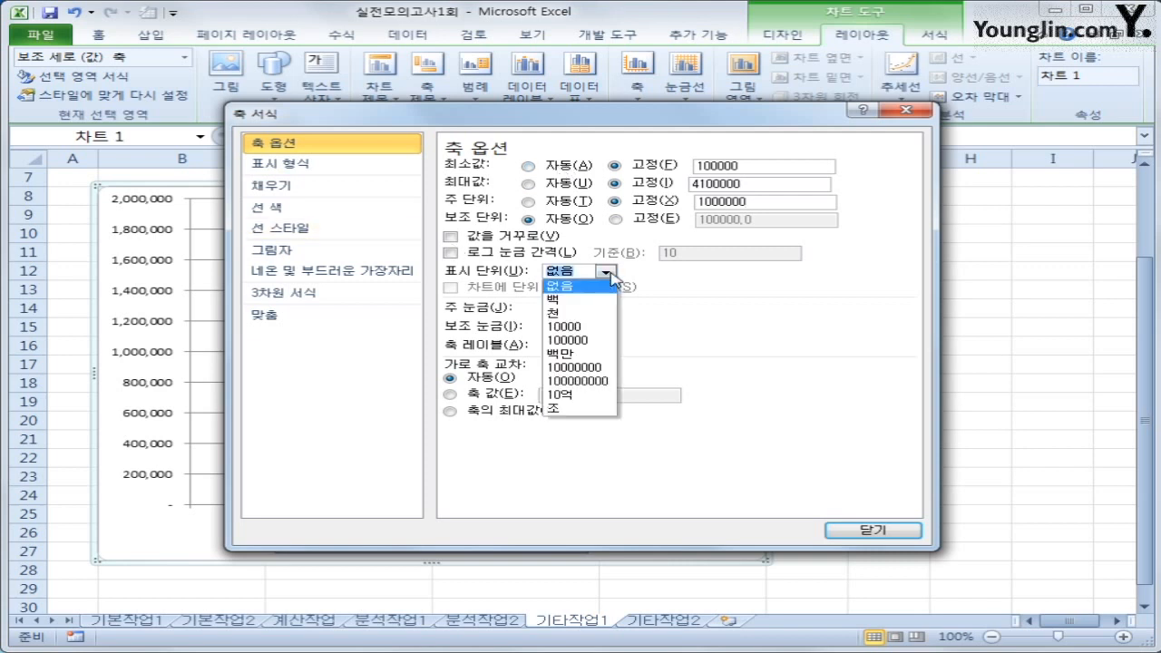
click(590, 322)
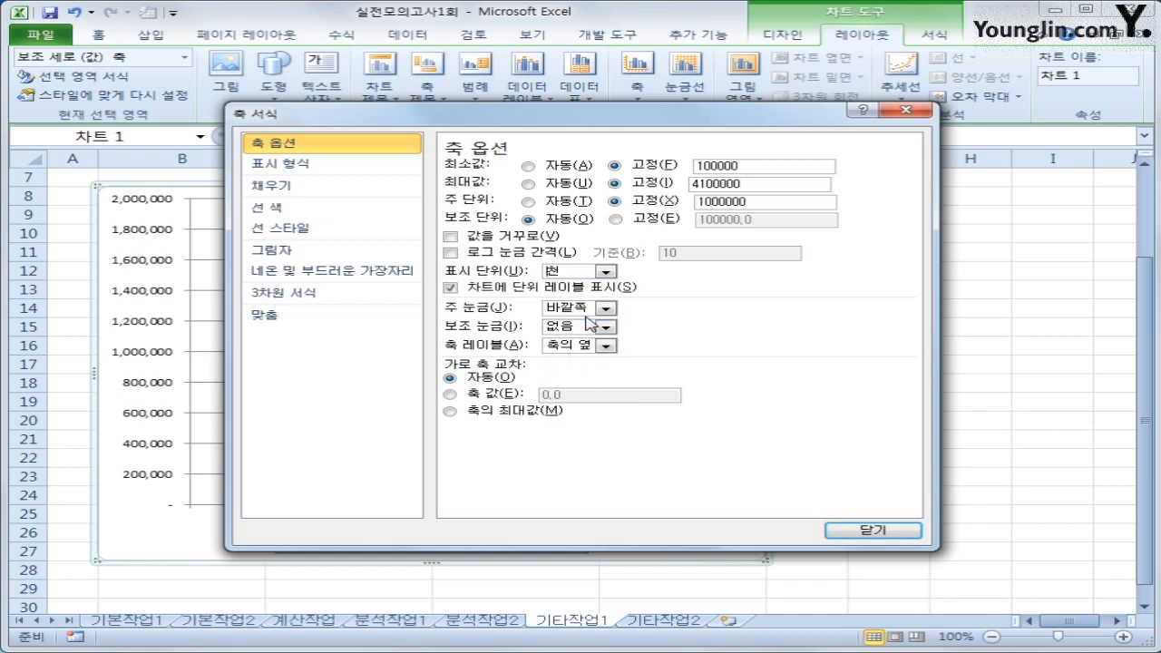
click(873, 531)
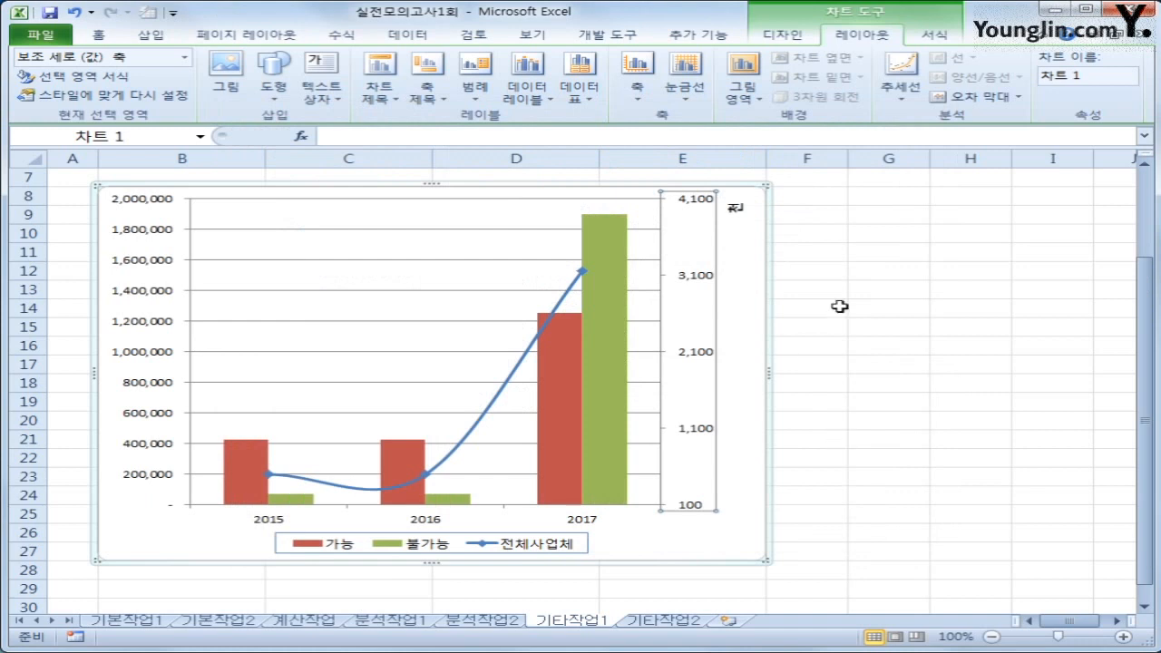
Set the text direction of the secondary axis's 천 display unit label to 가로
click(735, 210)
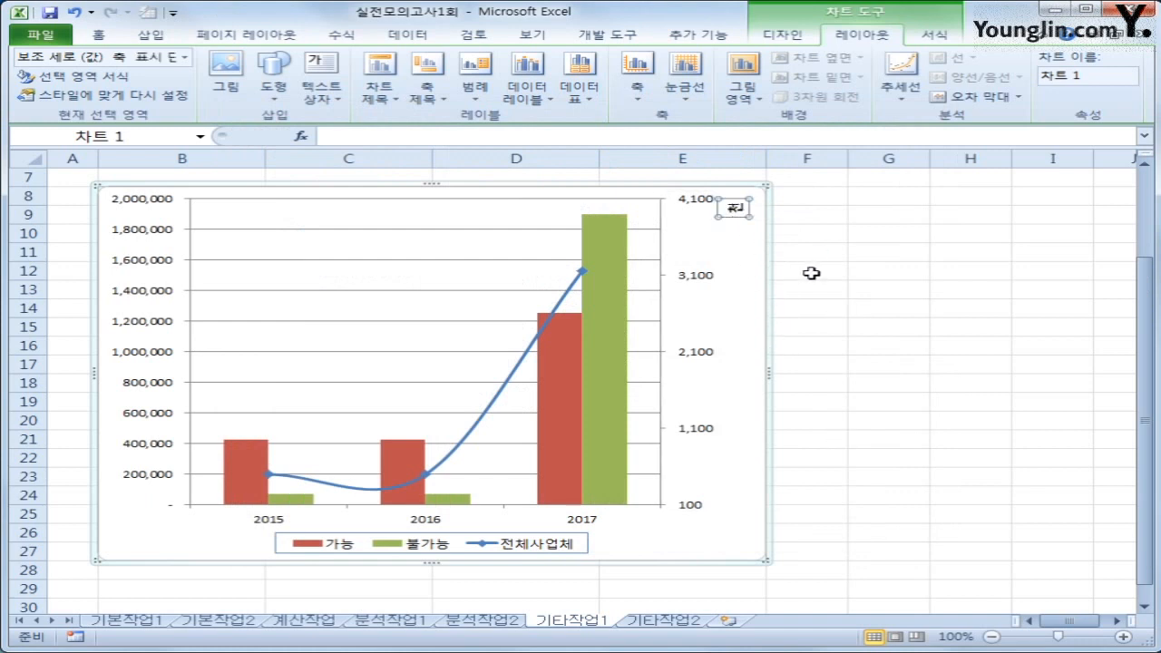
right_click(736, 208)
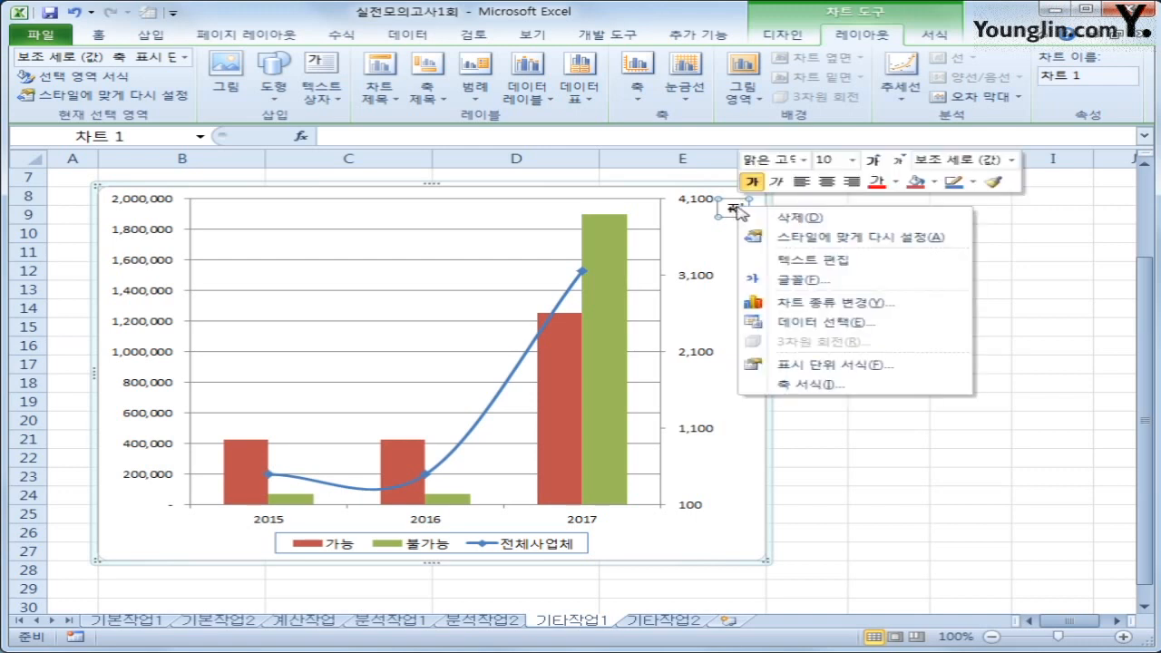
click(901, 372)
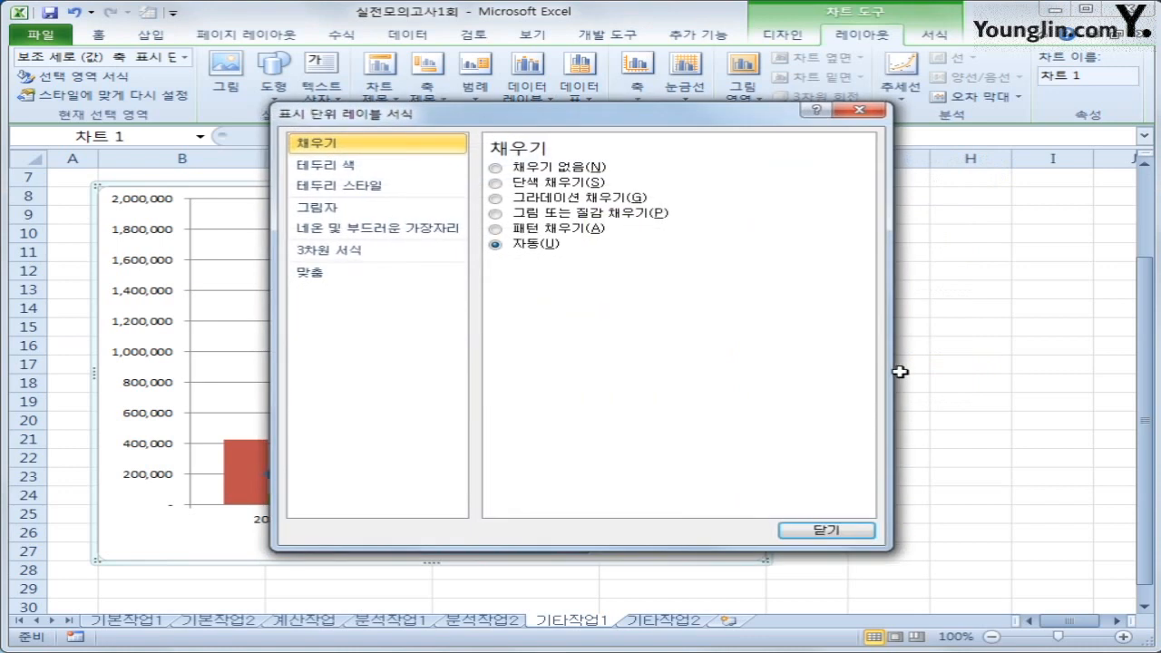
click(406, 274)
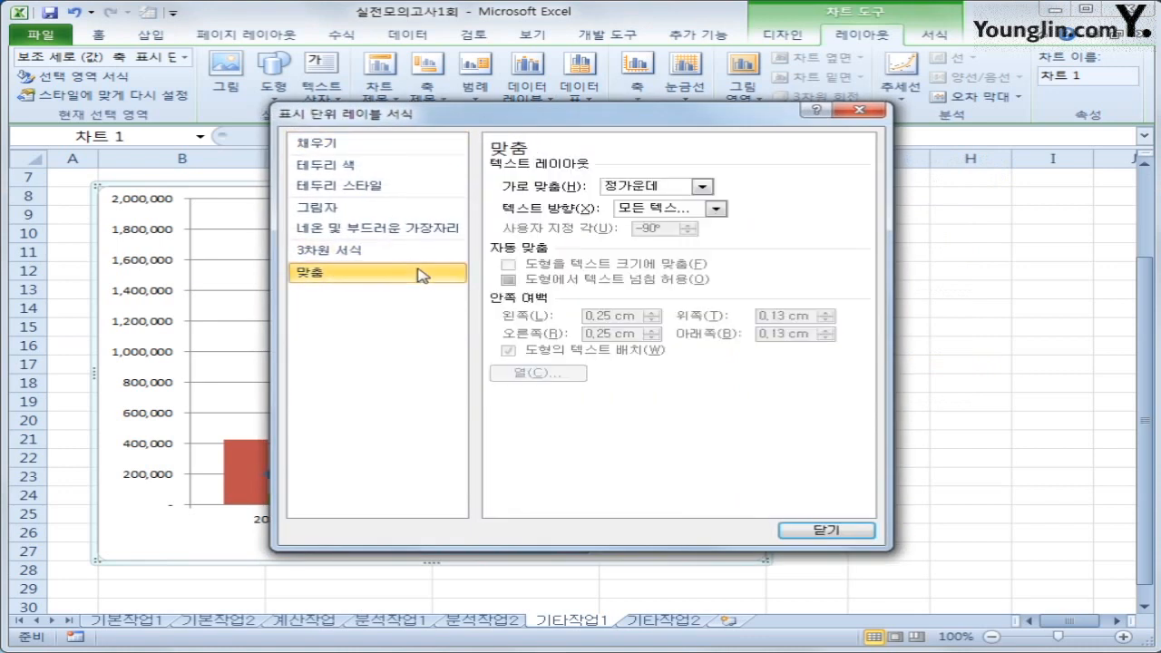
click(694, 211)
click(717, 245)
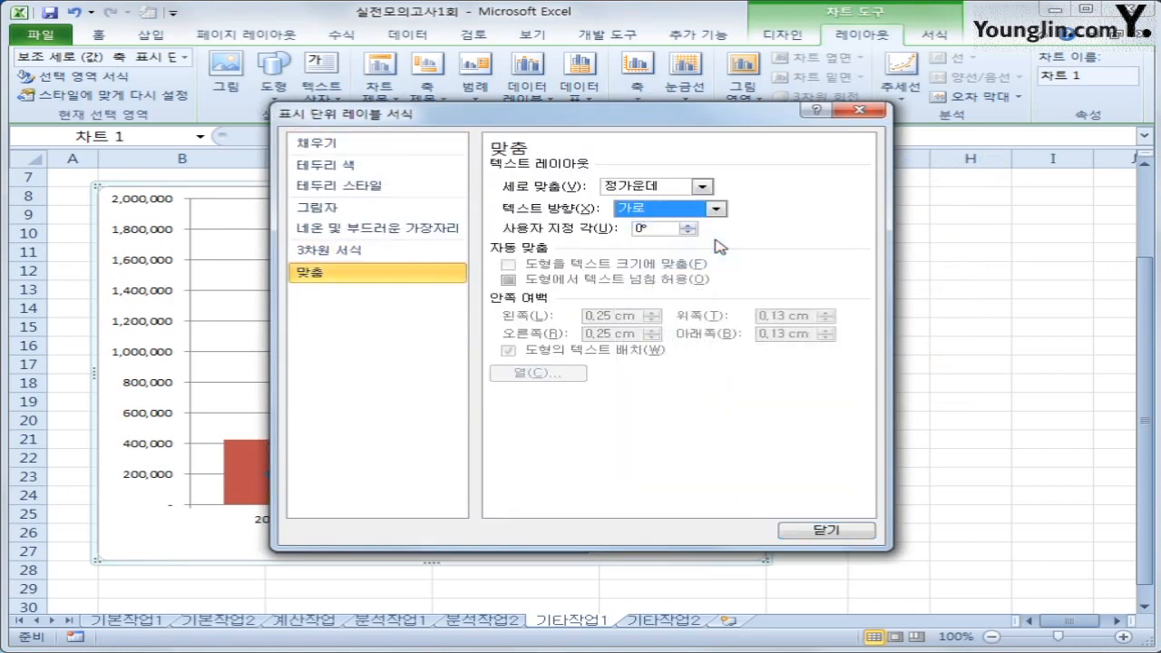
click(820, 532)
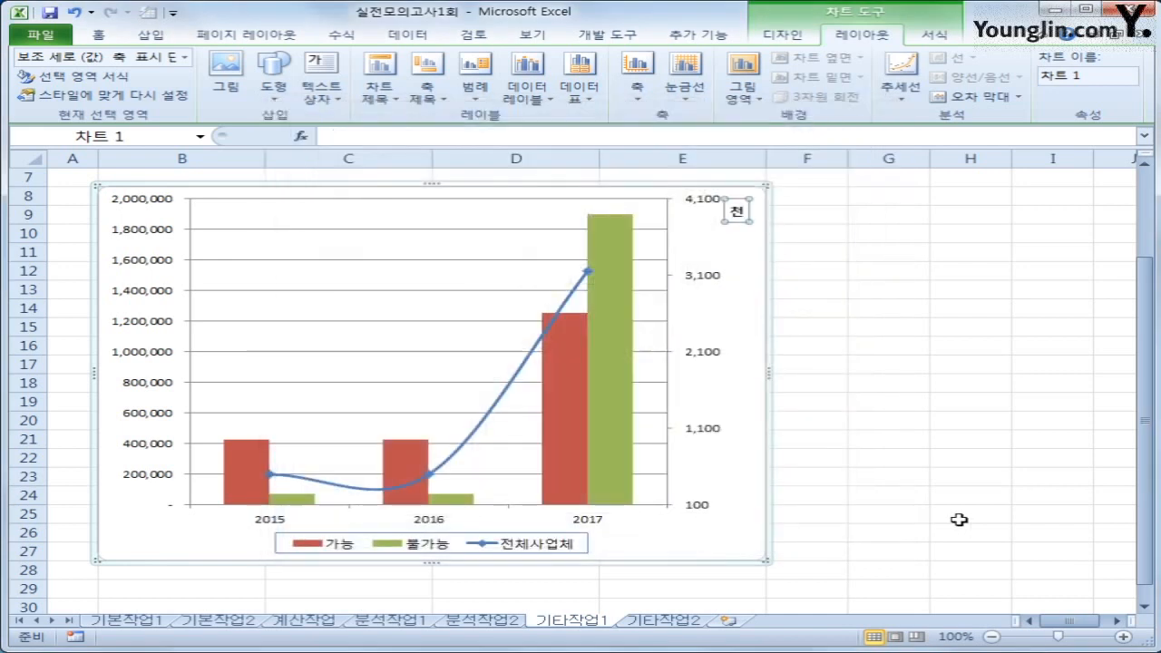
click(958, 520)
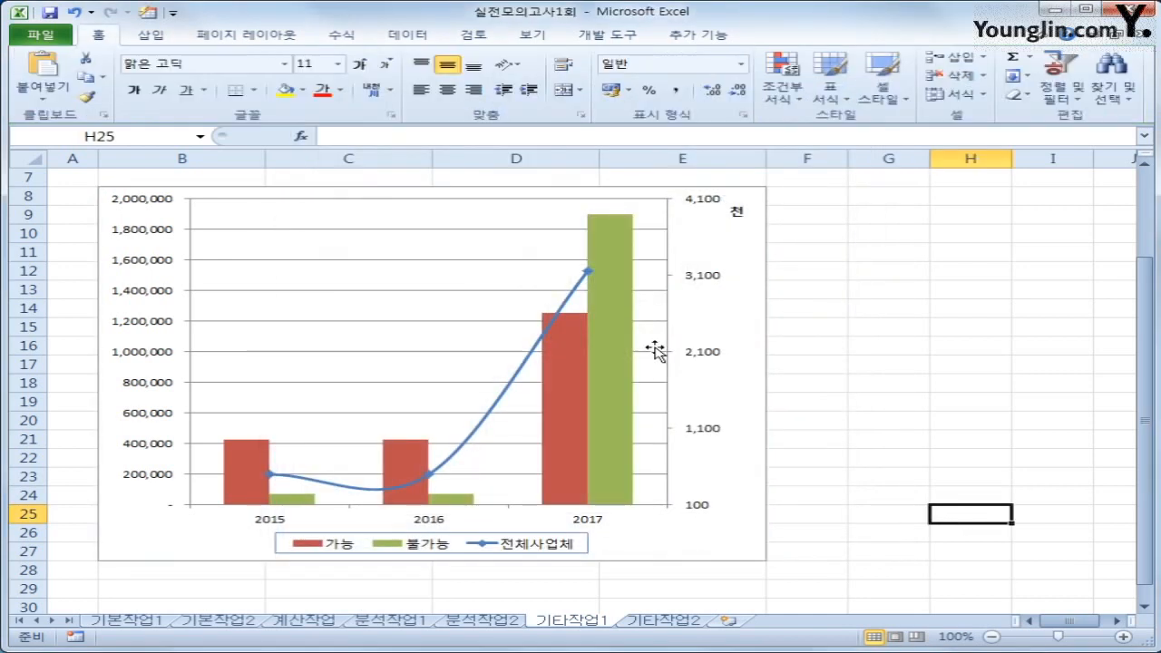
Give the chart area border rounded corners (둥근 모서리)
right_click(725, 254)
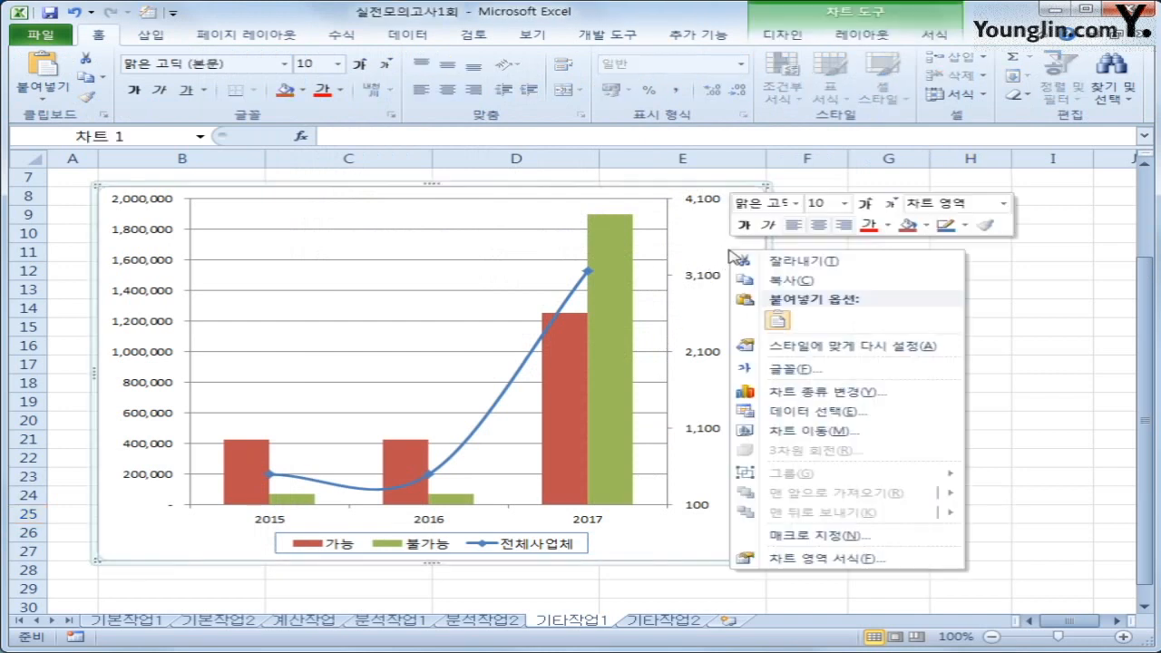
click(811, 562)
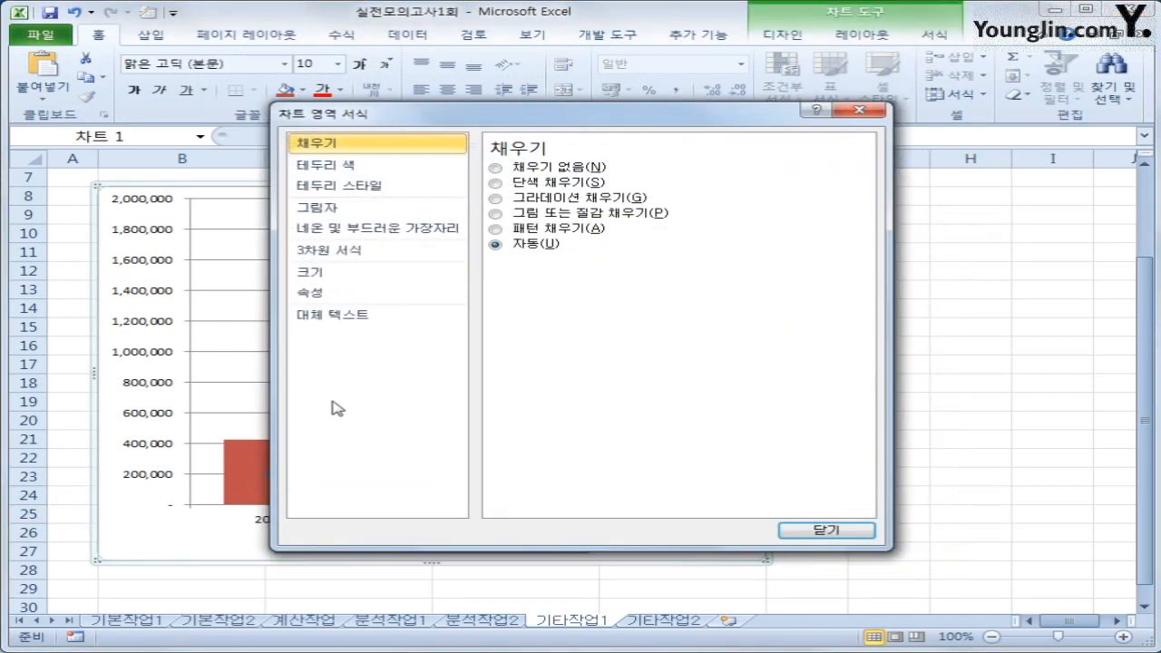
click(381, 188)
click(547, 345)
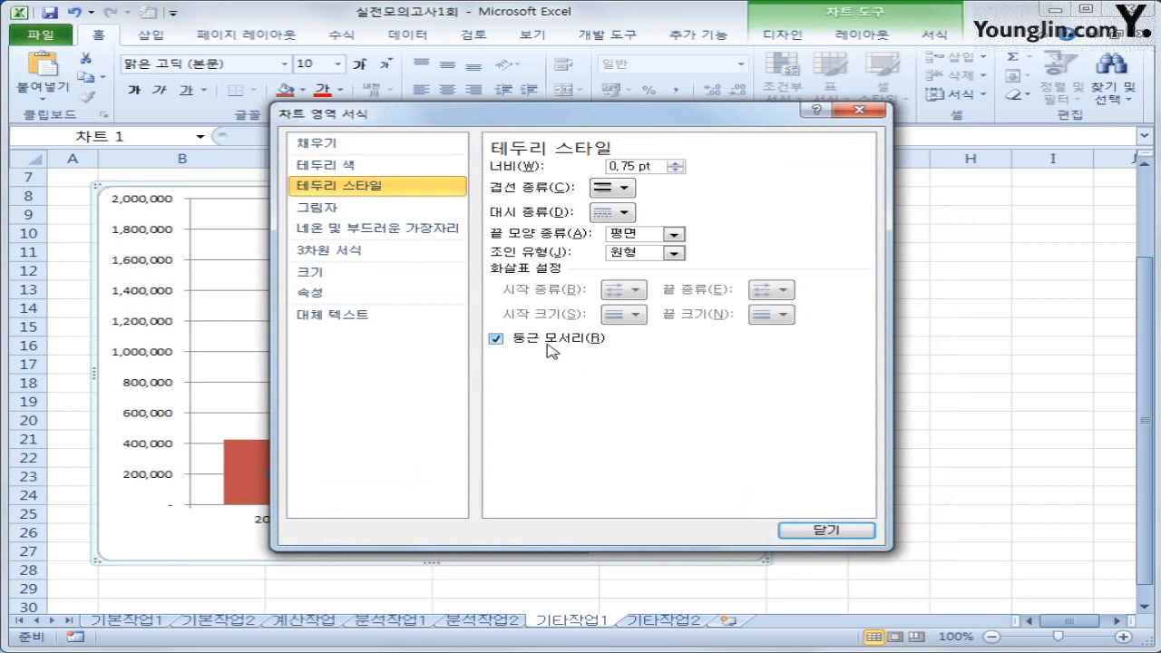
Apply the first 바깥쪽 shadow preset, offset diagonally to the lower right, to the chart area
click(381, 207)
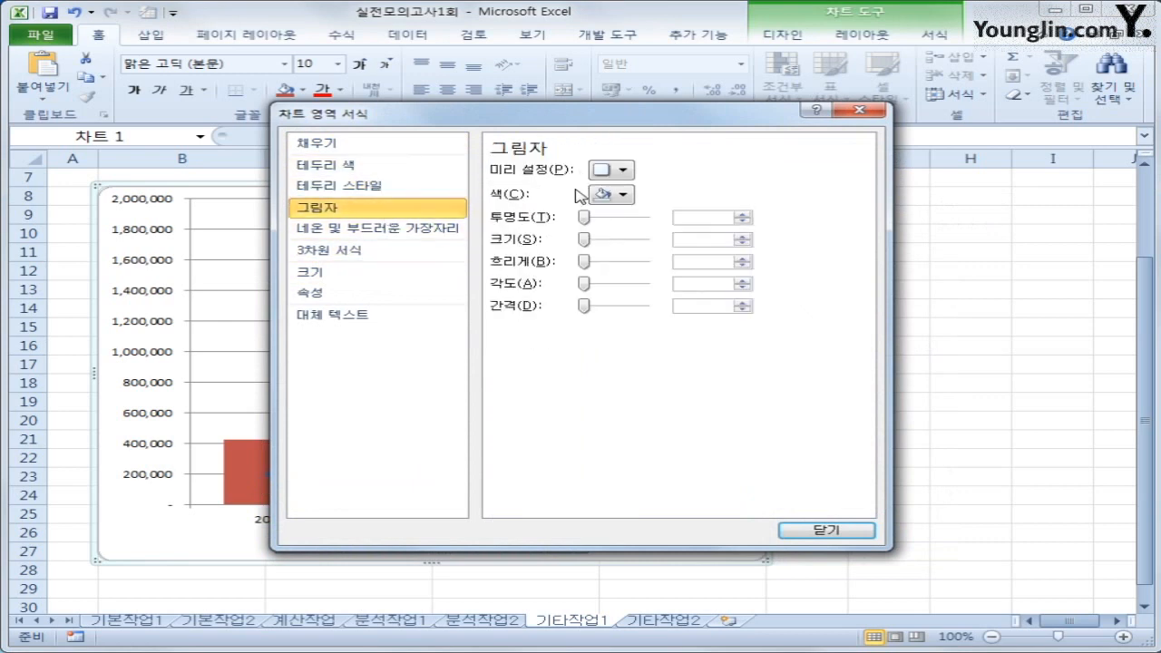
click(613, 169)
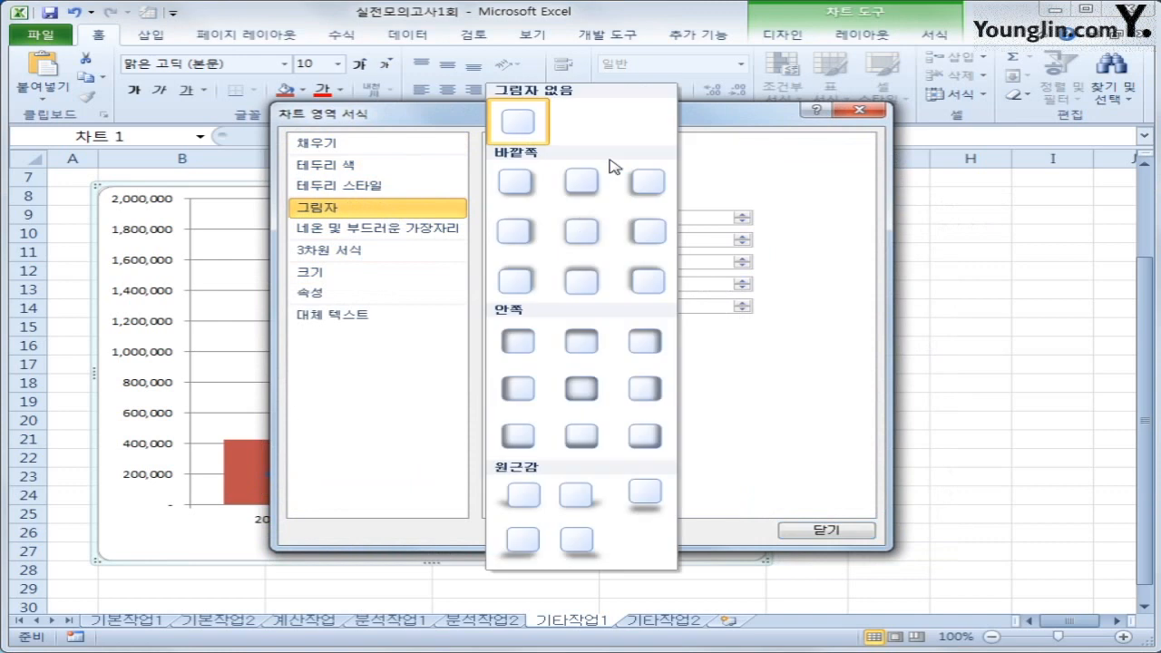
click(521, 186)
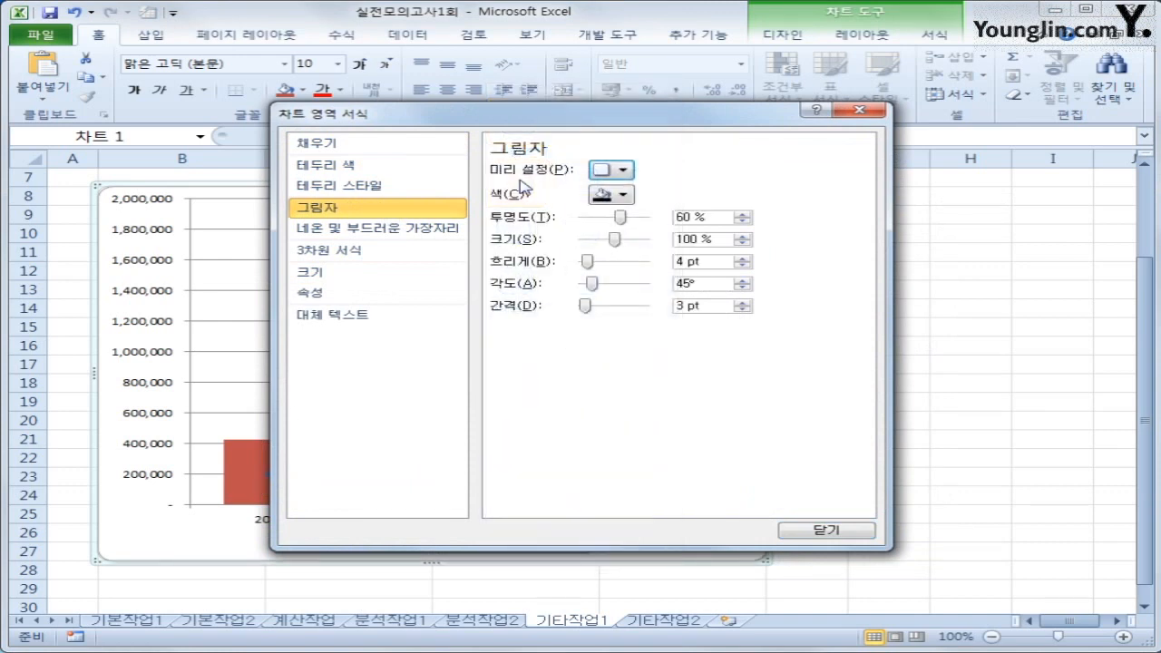
click(852, 533)
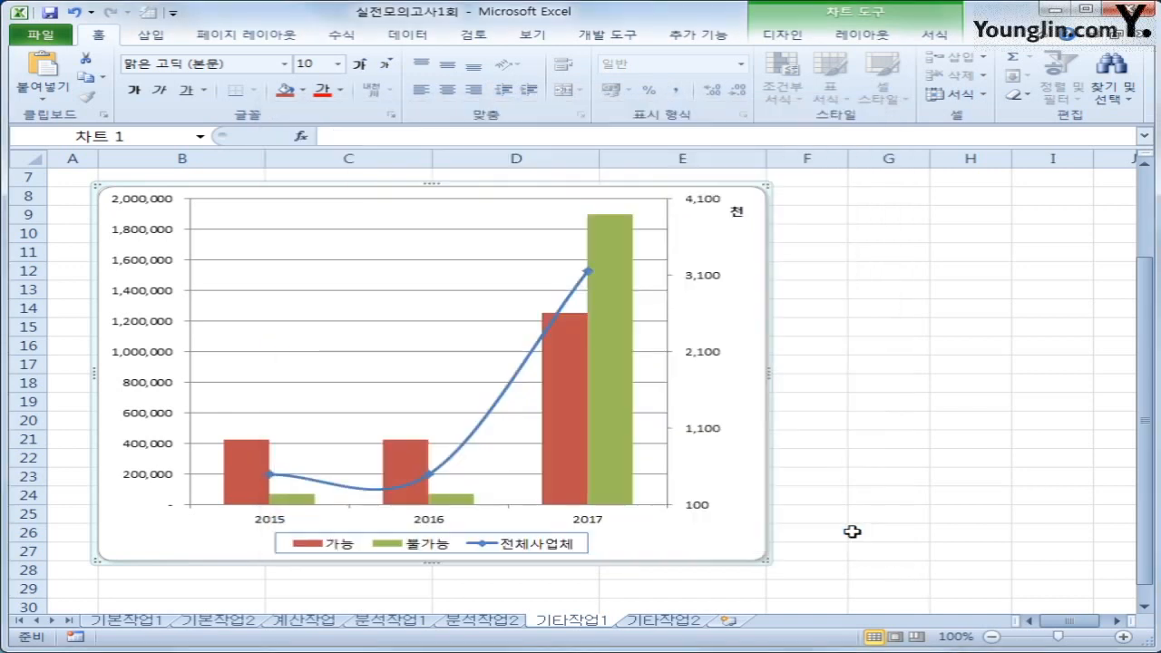
Set the chart area's font to 굴림 with size 10 and deselect the chart
right_click(741, 314)
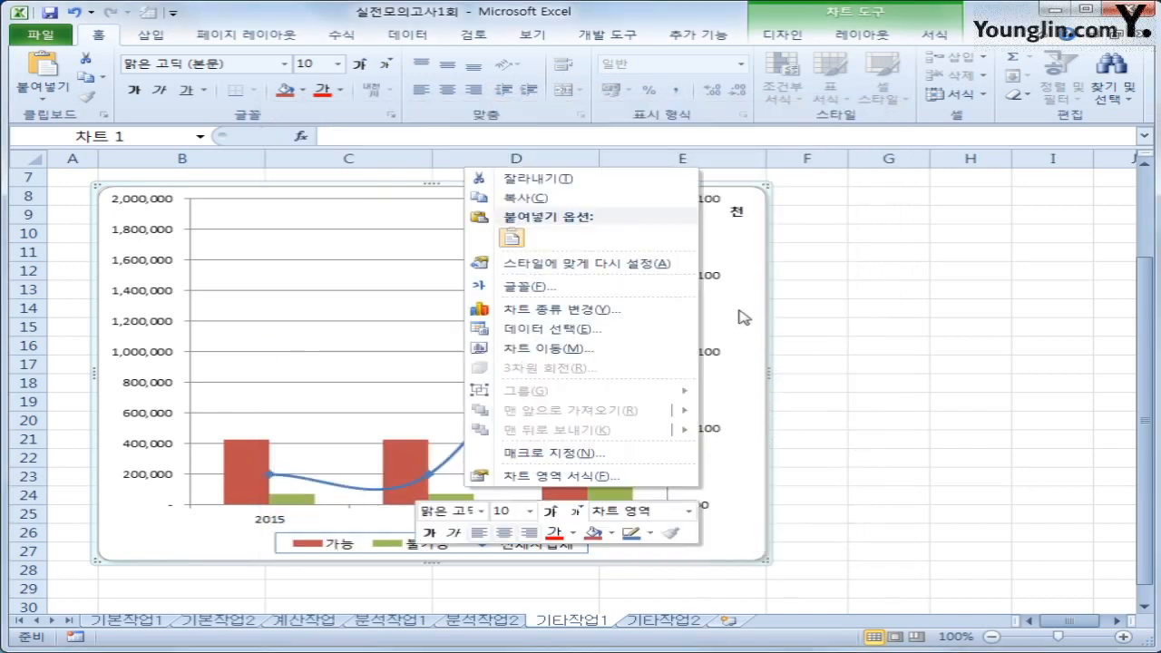
click(487, 513)
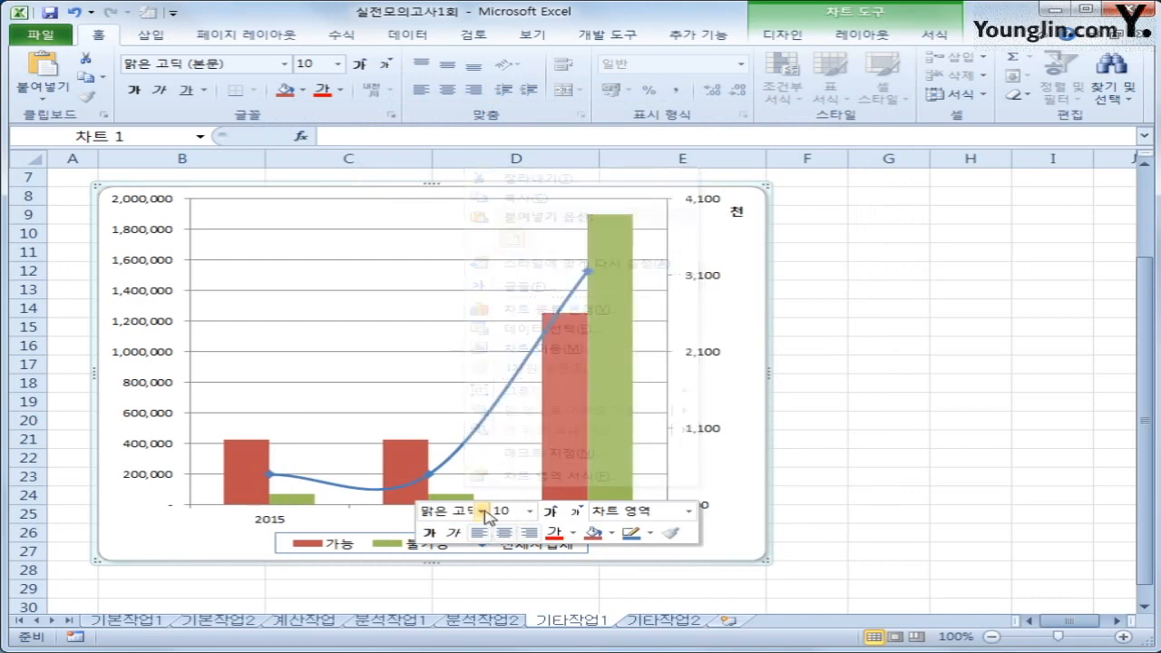
click(463, 72)
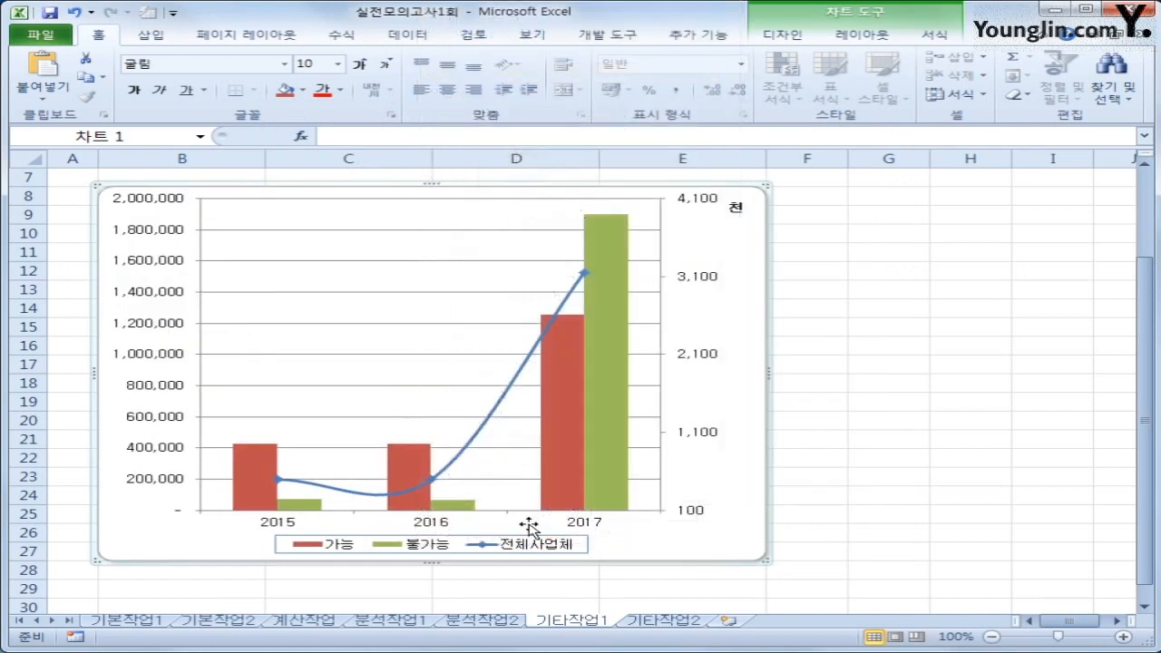
right_click(668, 547)
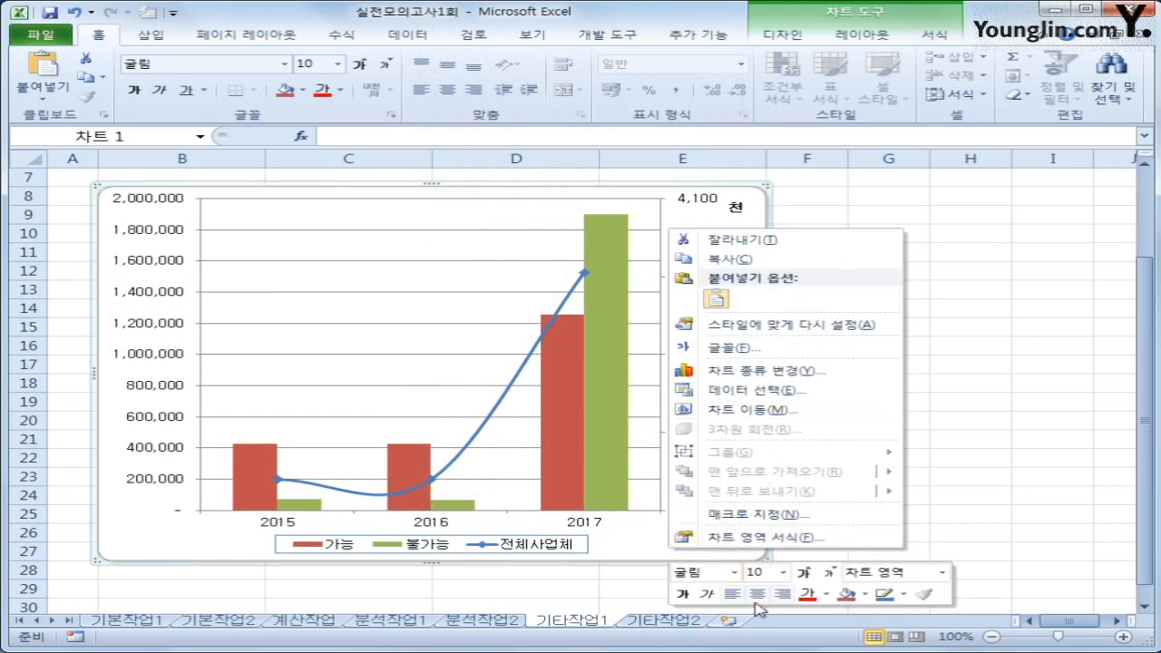
click(781, 572)
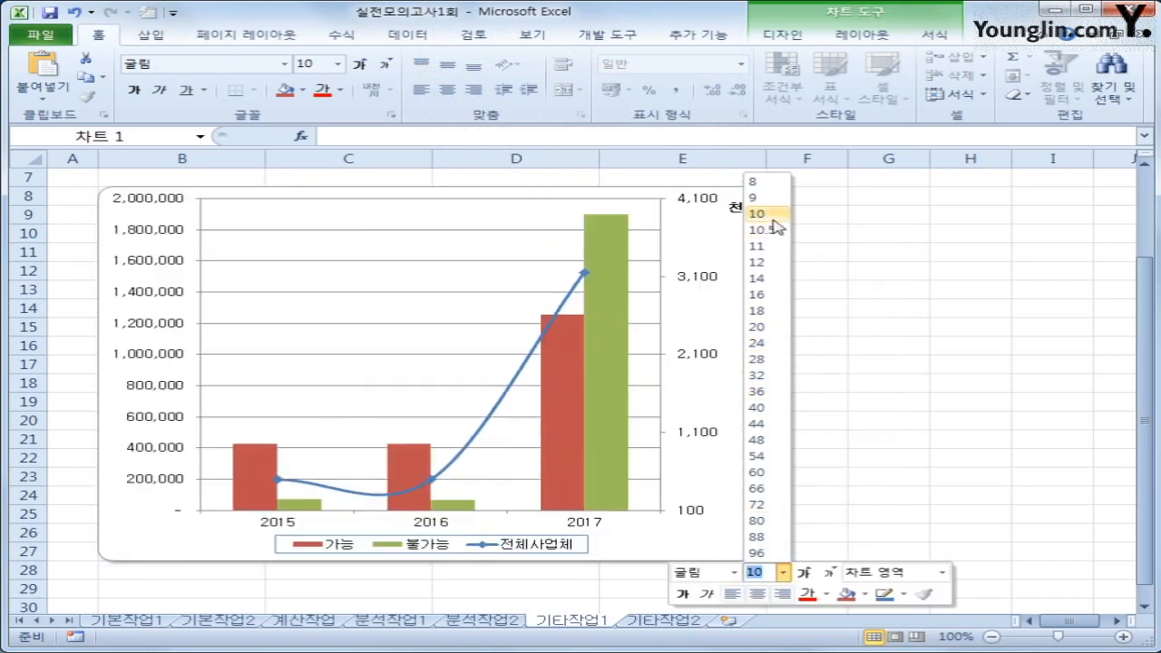
click(769, 215)
click(895, 549)
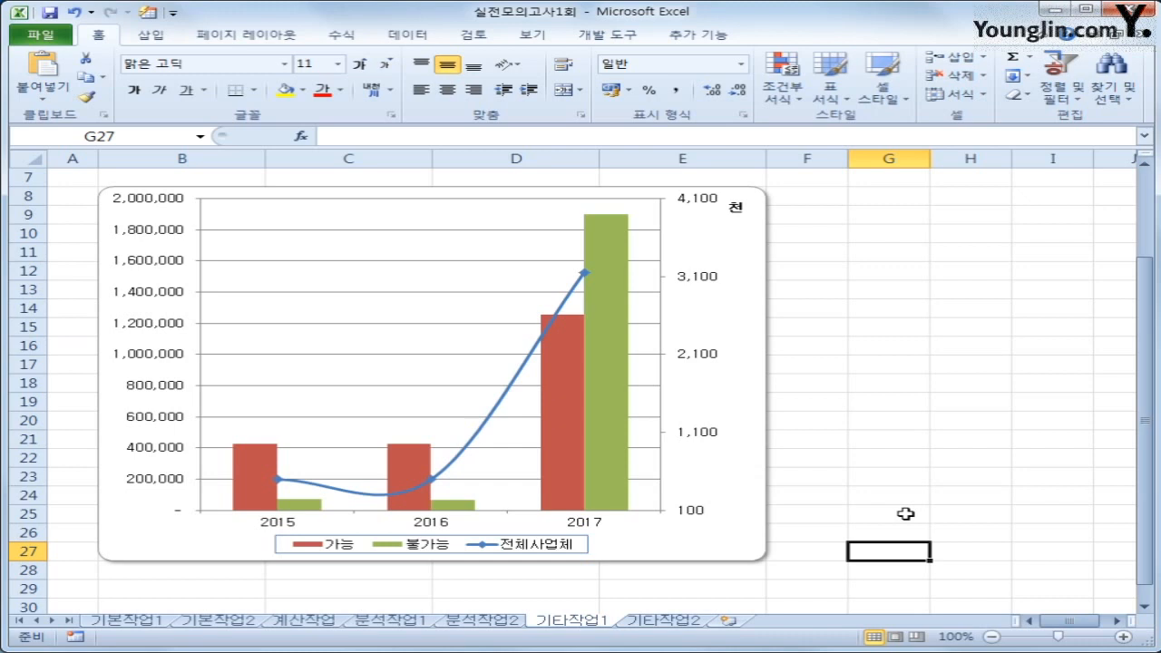
On the 기타작업2 sheet, turn on design mode and open the 게임검색 button's Click event procedure
click(697, 622)
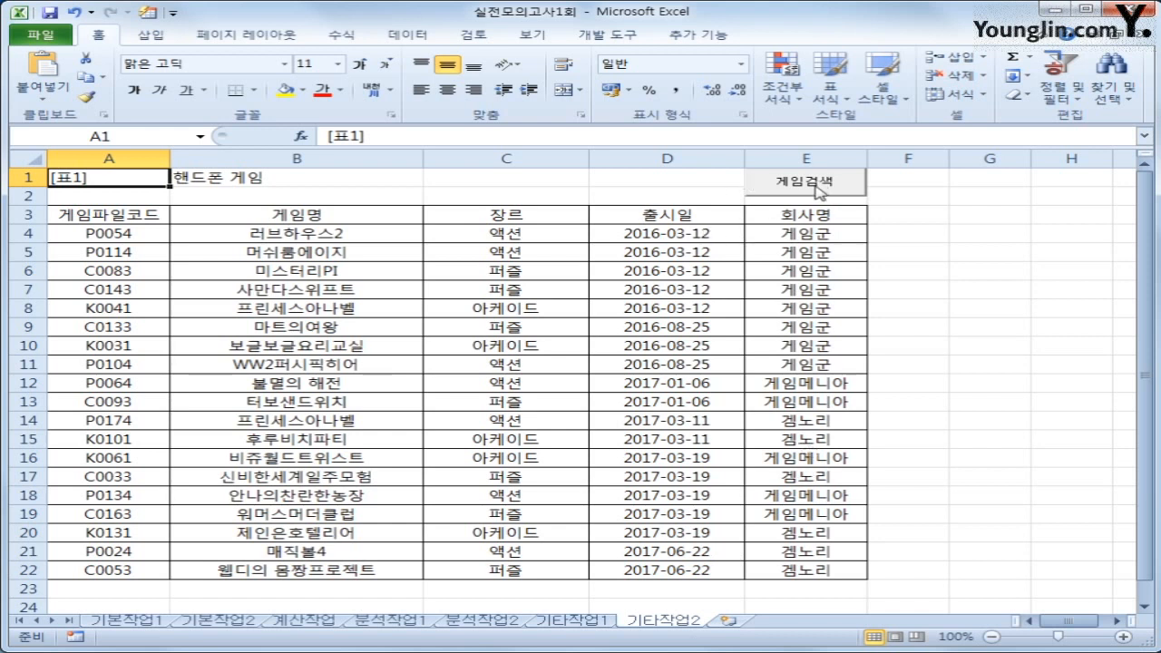
click(615, 38)
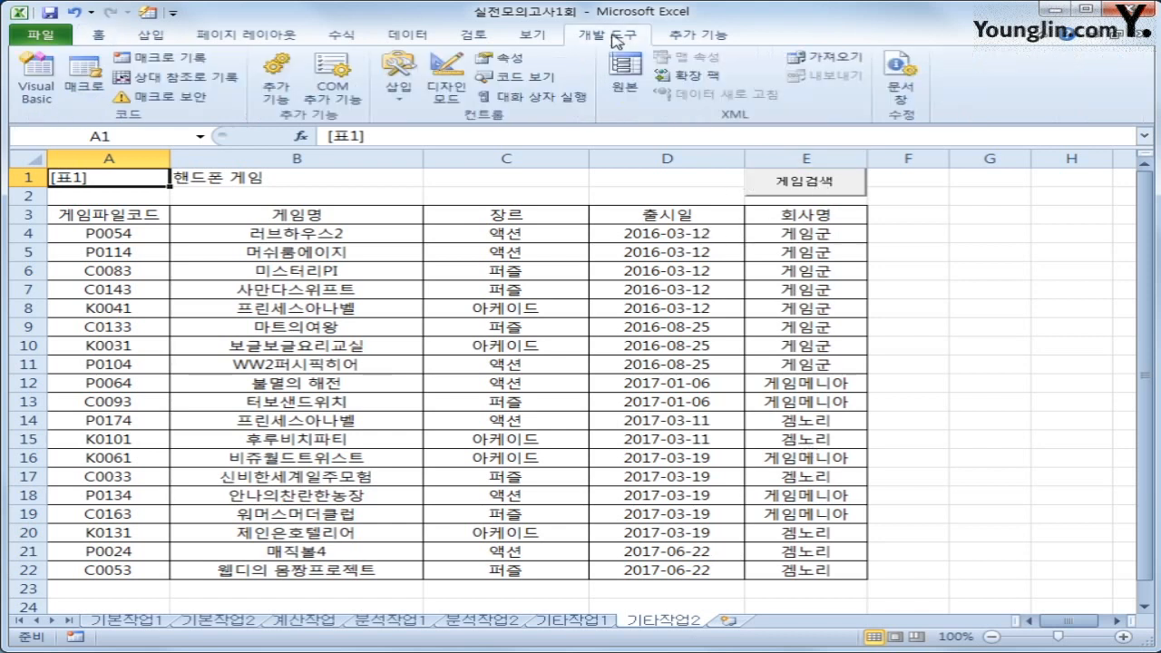
click(446, 86)
click(798, 190)
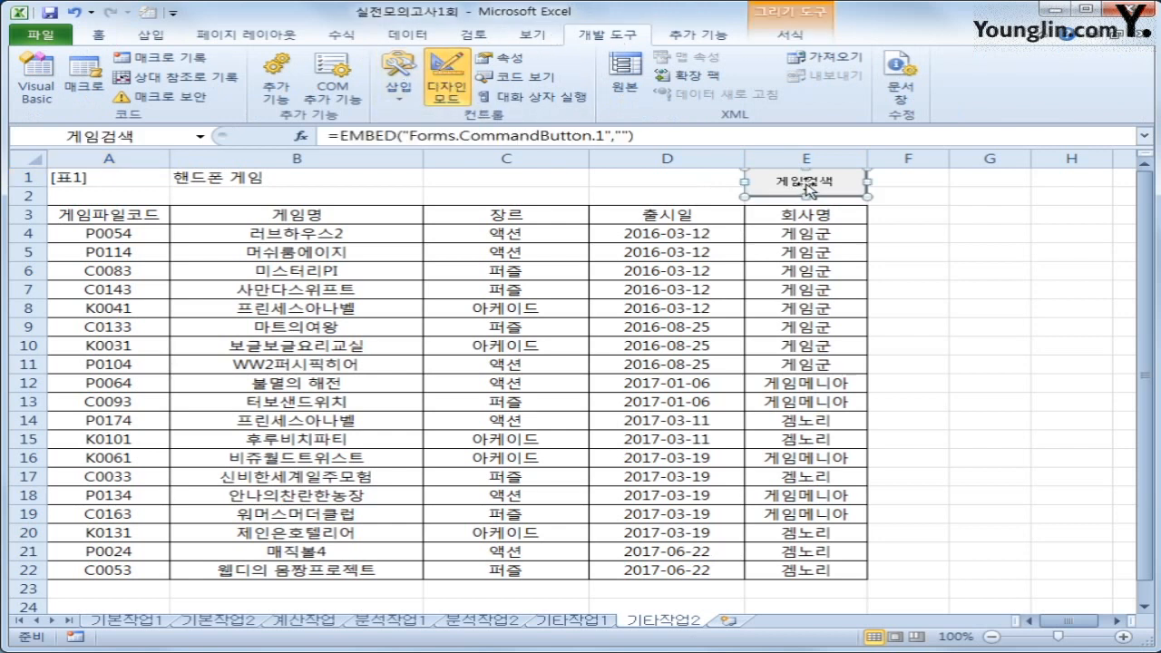
double_click(807, 186)
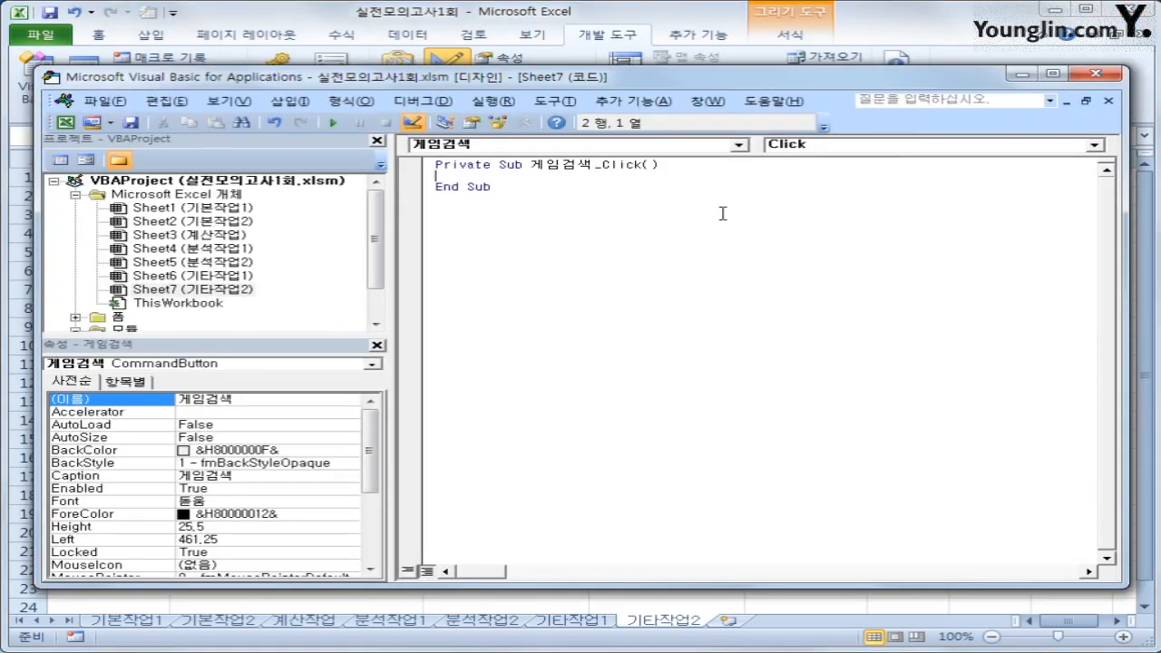
Write 게임검색화면.Show in the 게임검색_Click procedure
key(Tab)
text(게임)
text(검색화면)
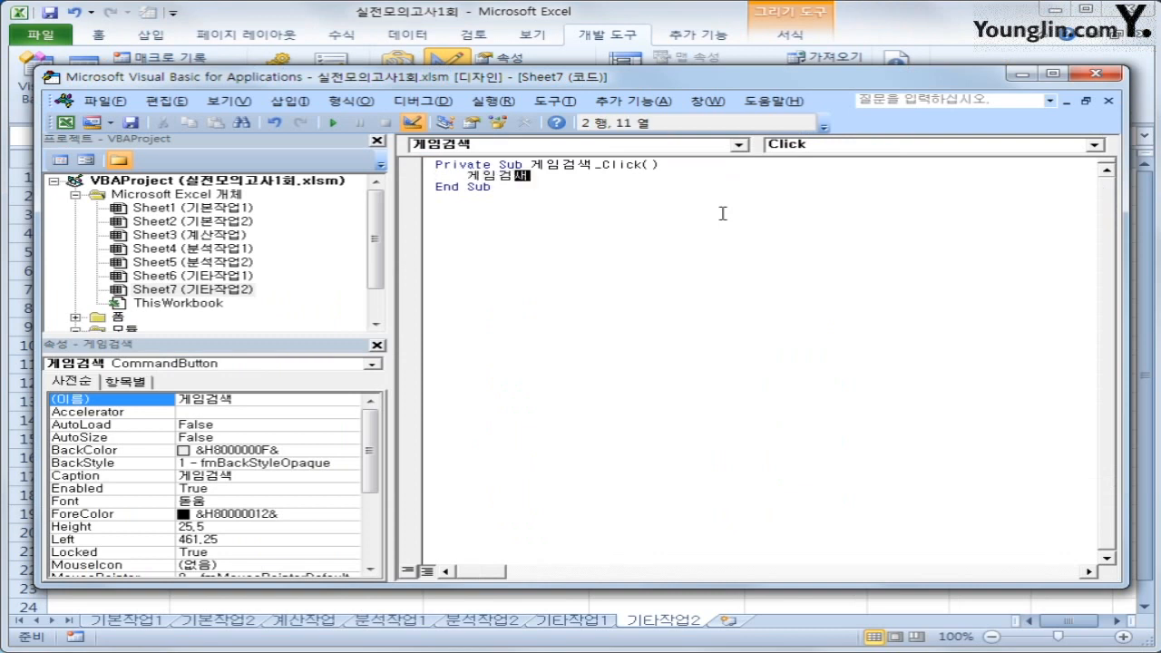
text(.)
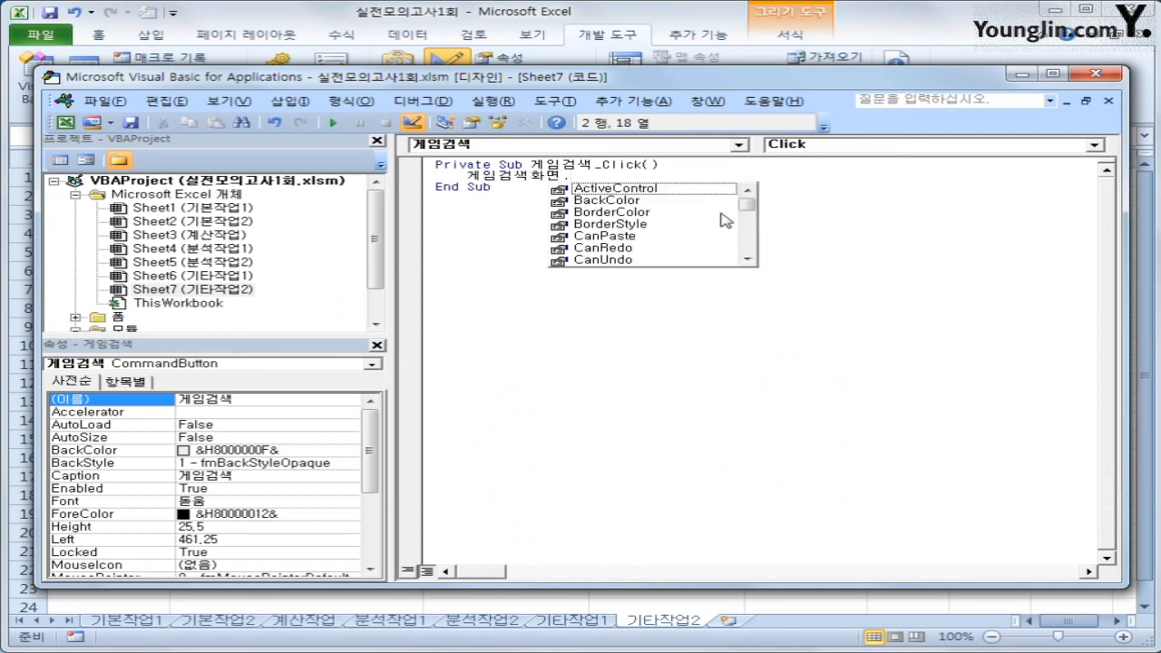
text(sh)
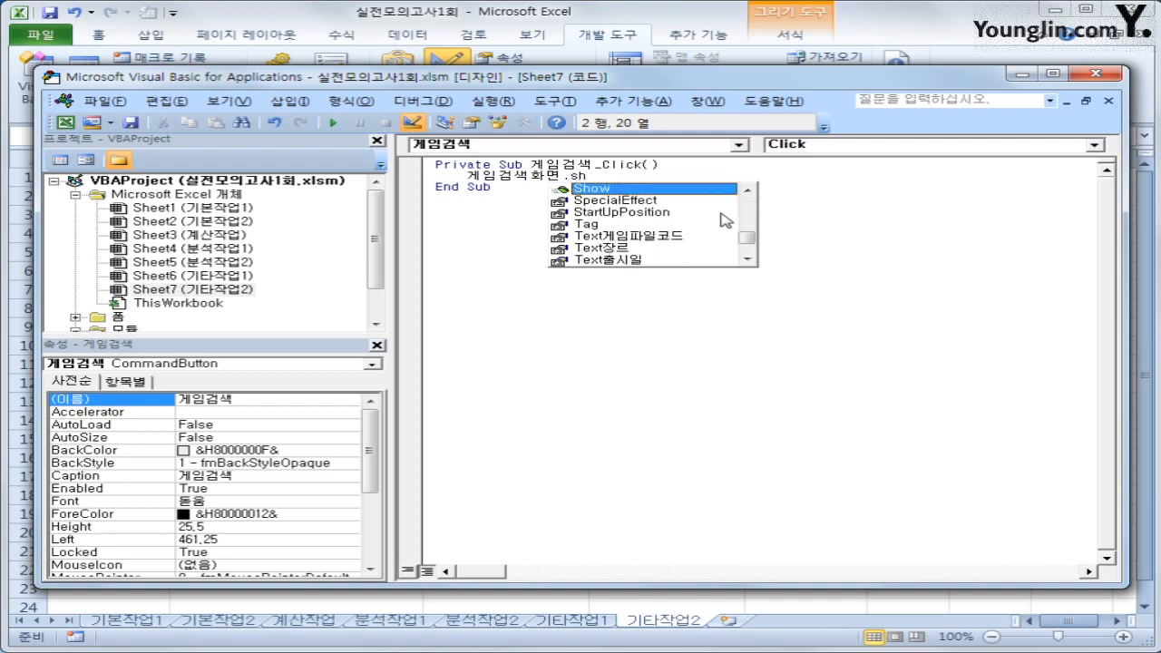
key(Tab)
key(Down)
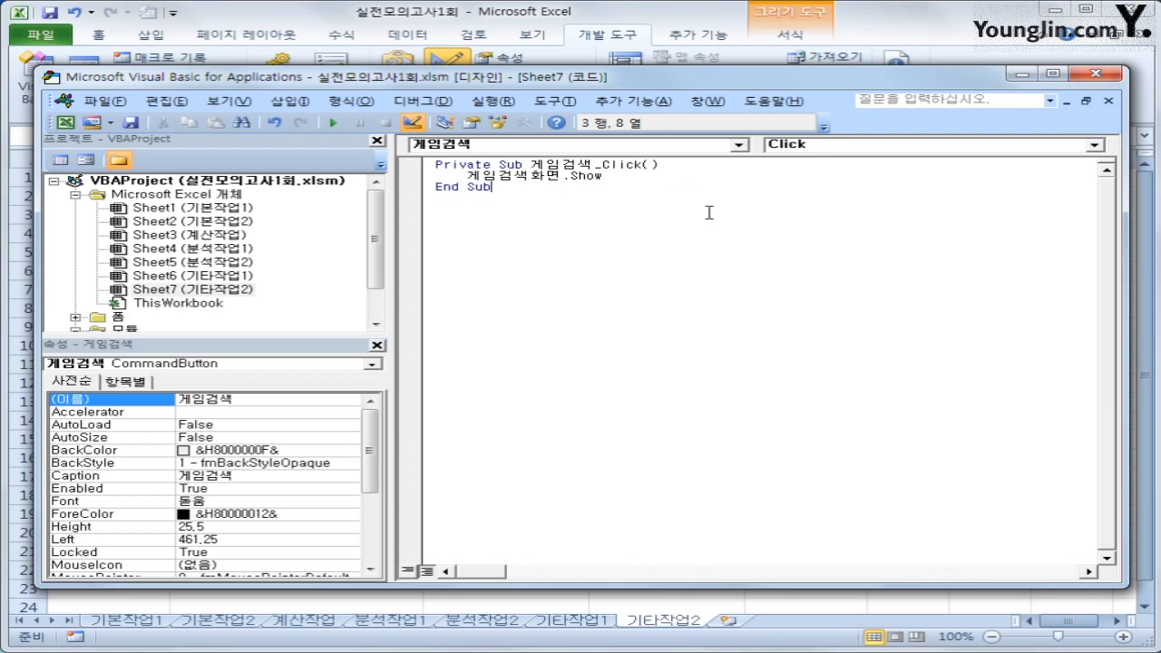
Open the code of the 게임검색화면 form and create its UserForm Initialize event procedure
click(118, 317)
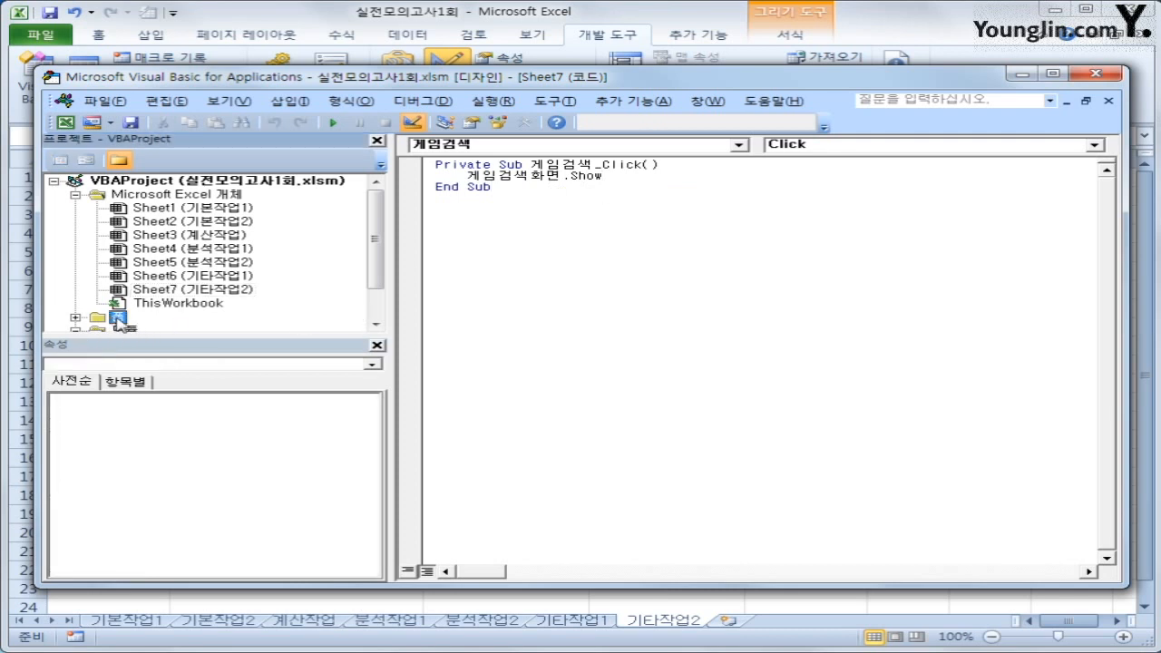
double_click(118, 317)
click(147, 316)
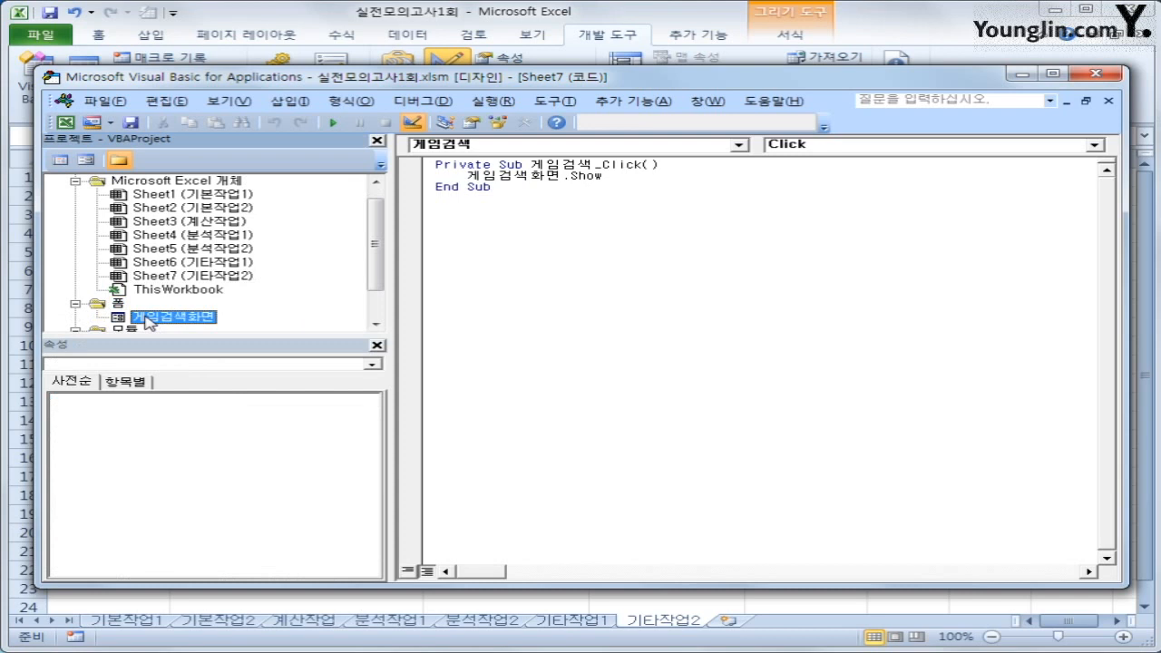
click(60, 159)
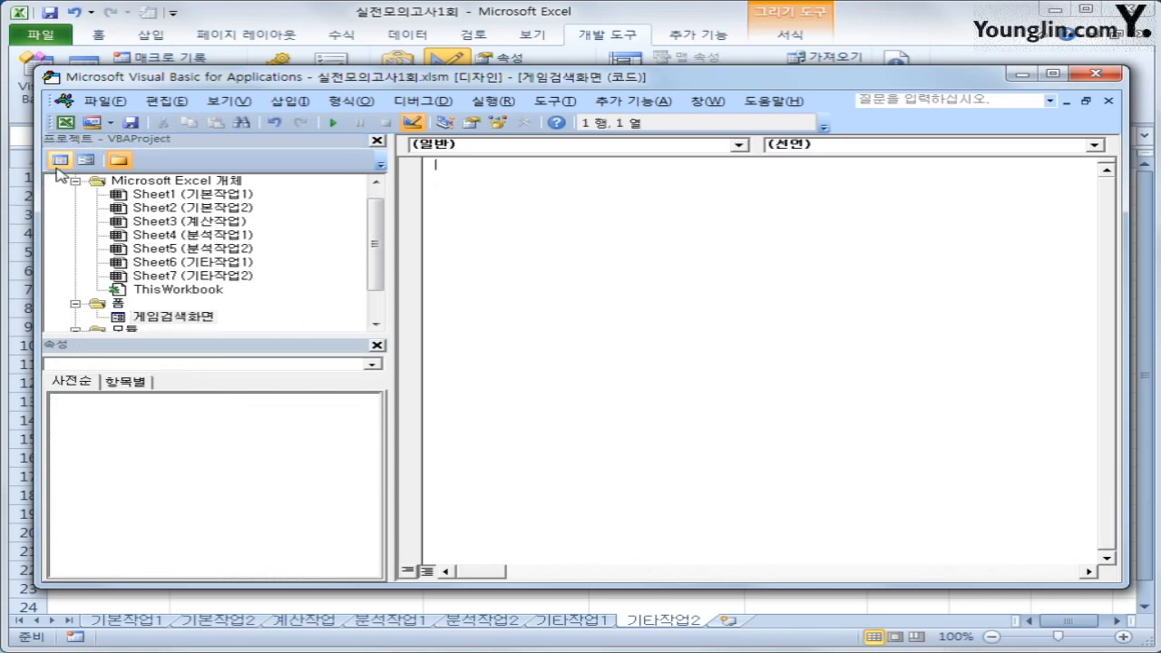
click(495, 146)
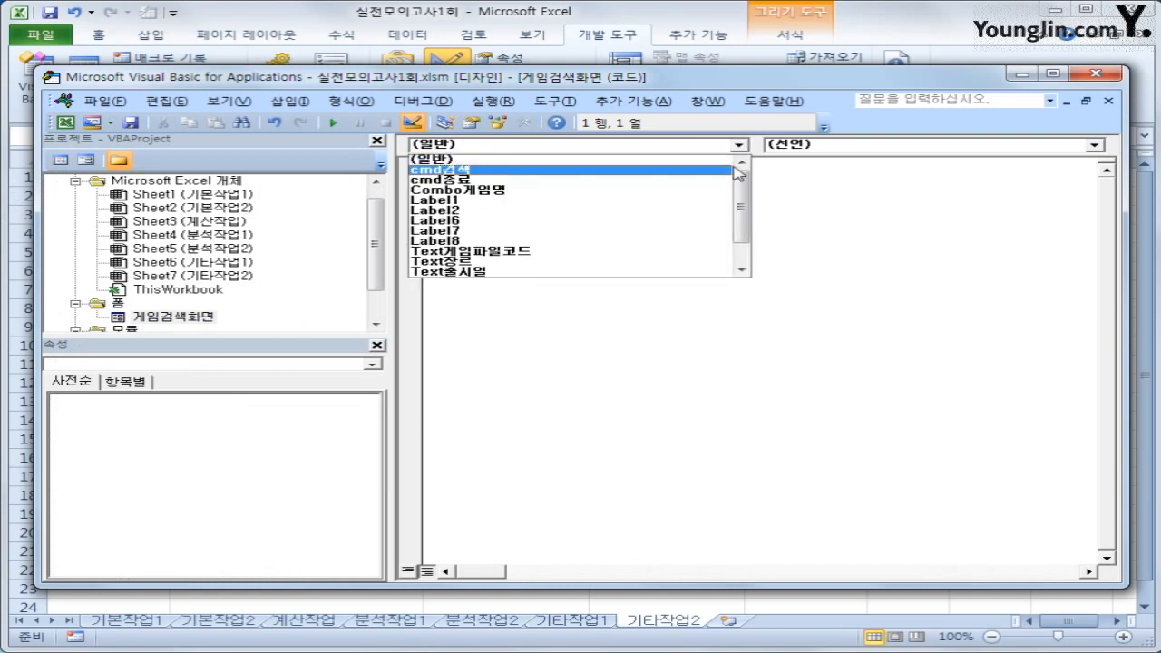
scroll(740, 193, down, 2)
click(663, 266)
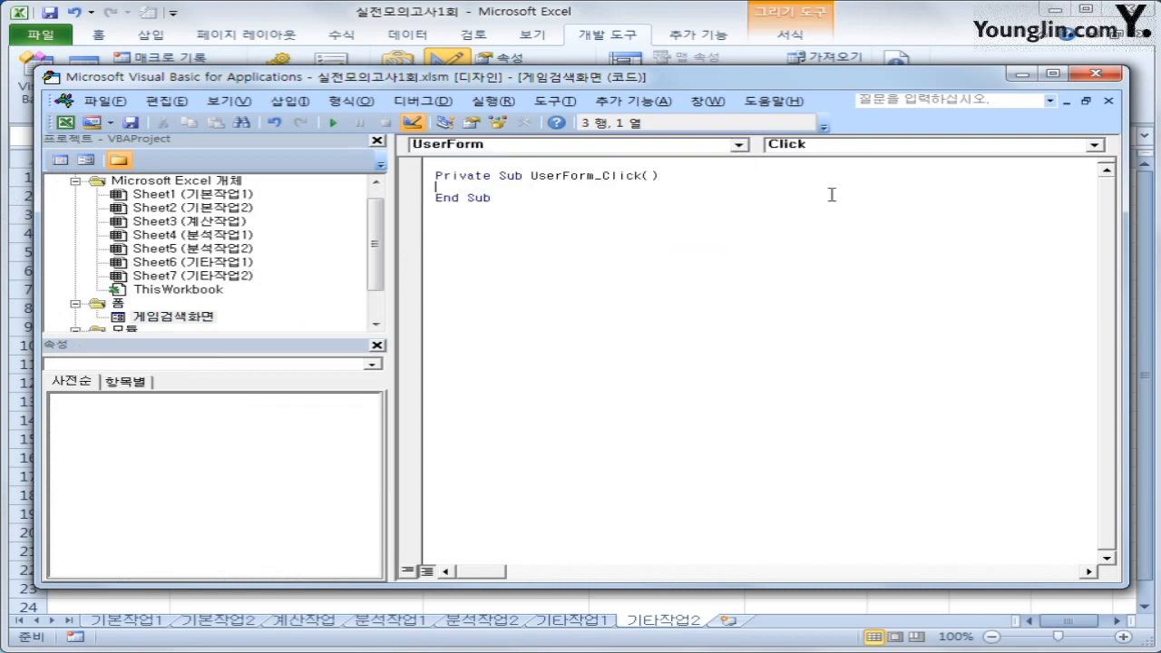
click(854, 149)
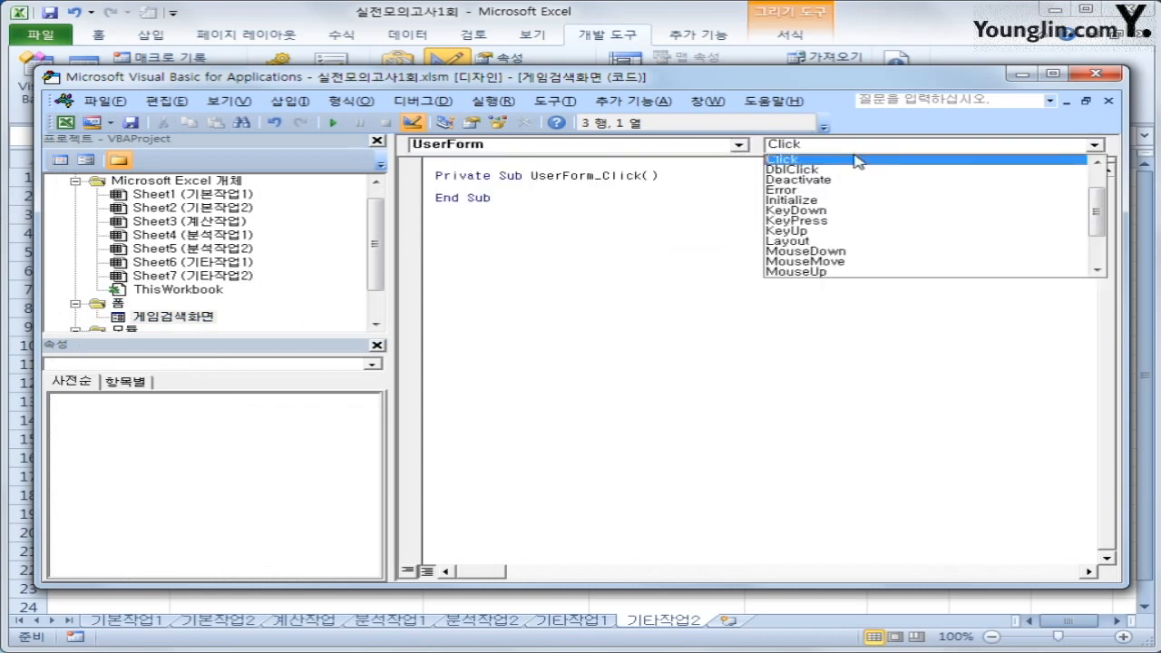
click(841, 202)
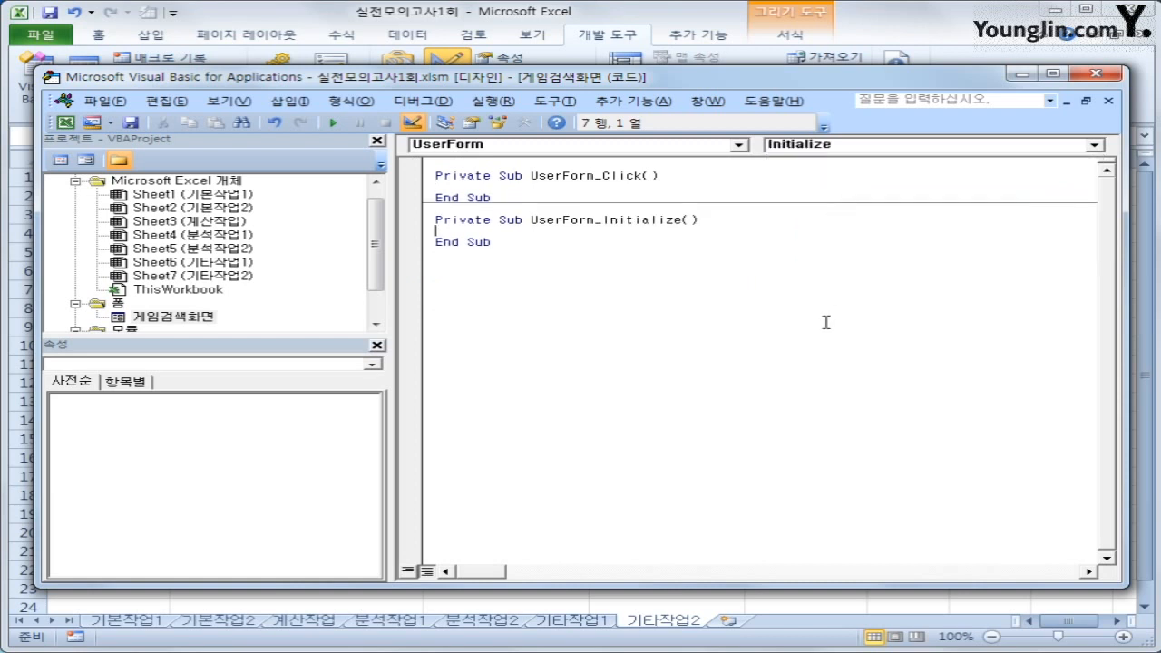
In UserForm_Initialize, fill the game name combo box with the line Combo게임명.RowSource = "B4:B22"
key(Tab)
text(combo게임명)
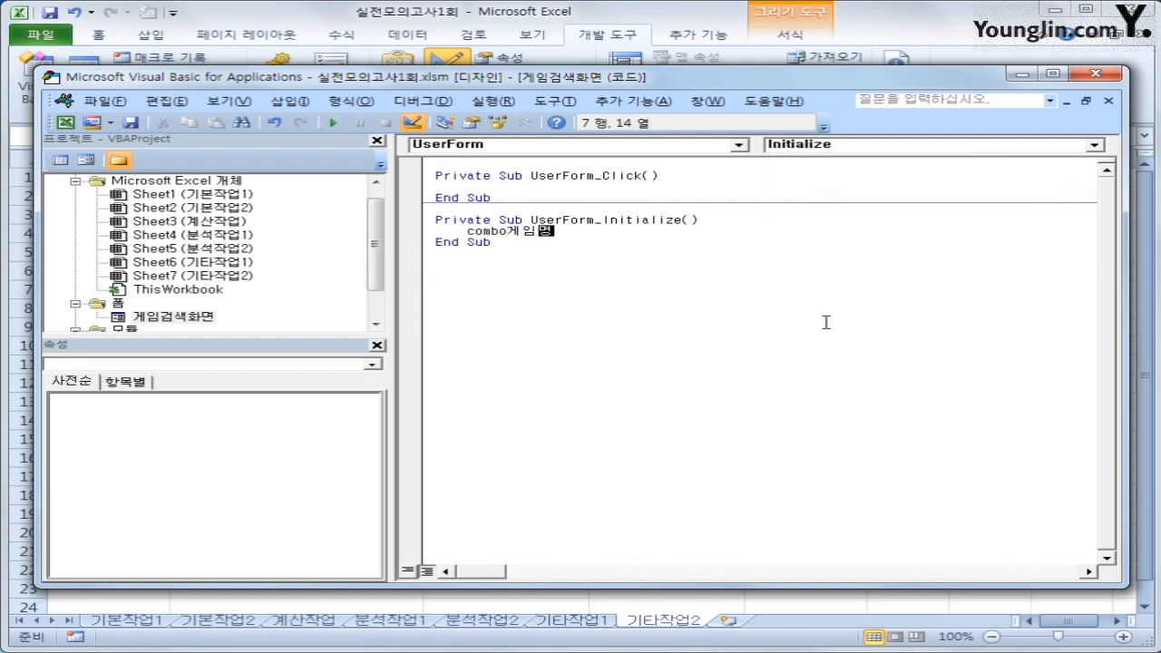
text(.RowSource =")
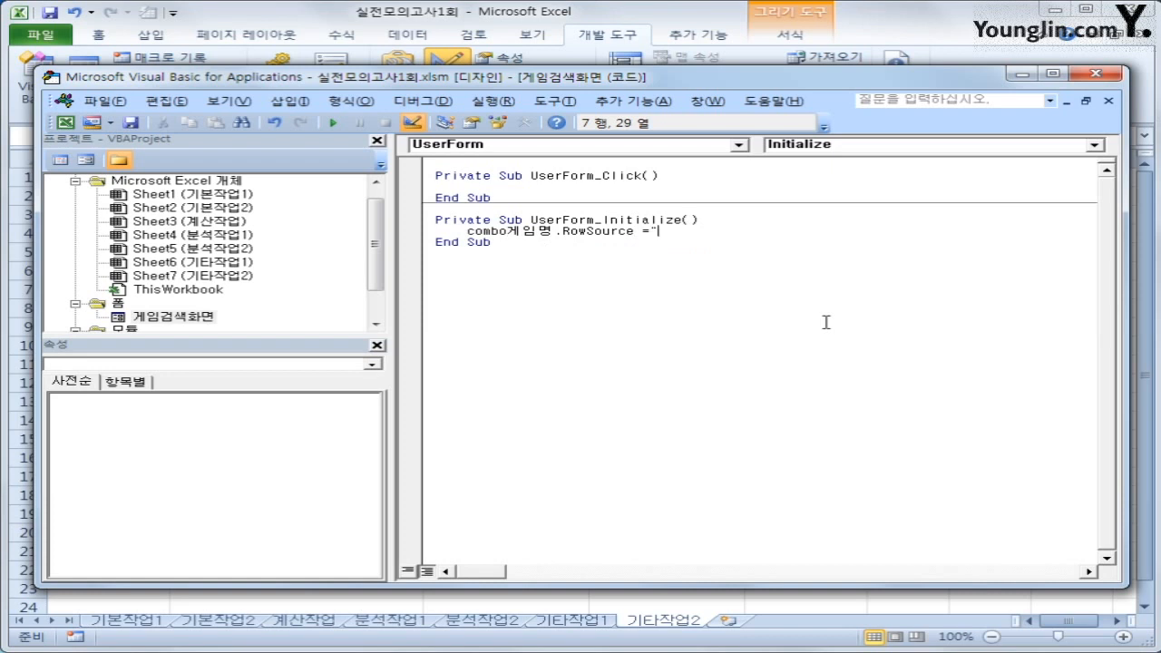
text(B4:B22")
key(Down)
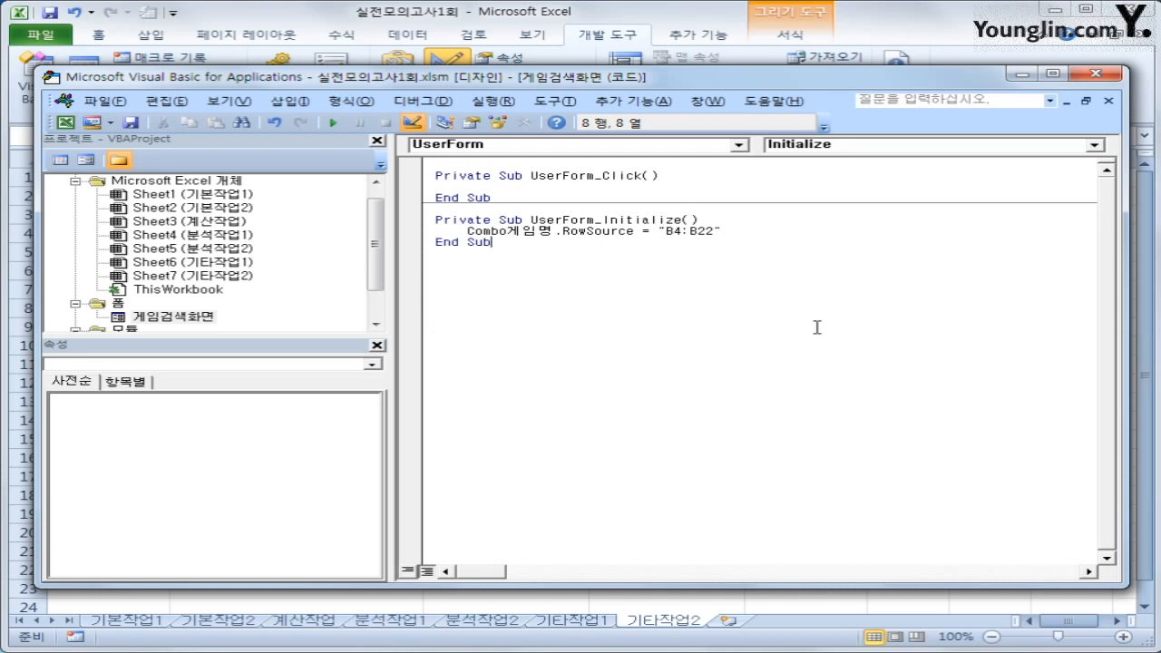
click(817, 328)
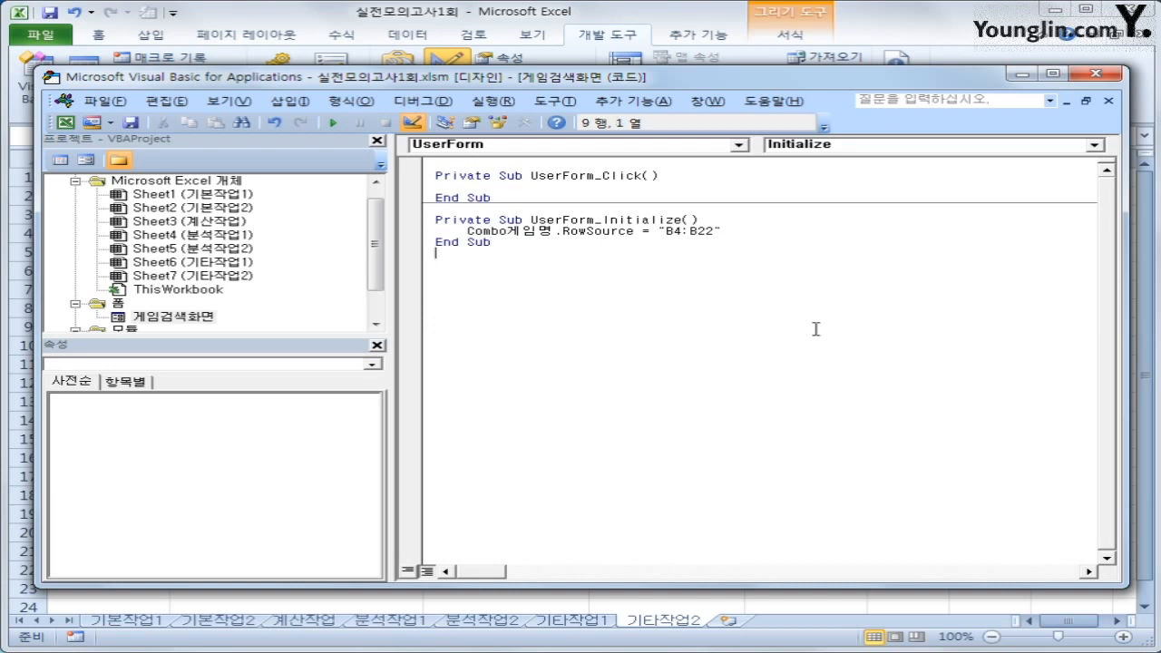
Return to the worksheet, leave design mode and launch the search form with the 게임검색 button
click(1095, 77)
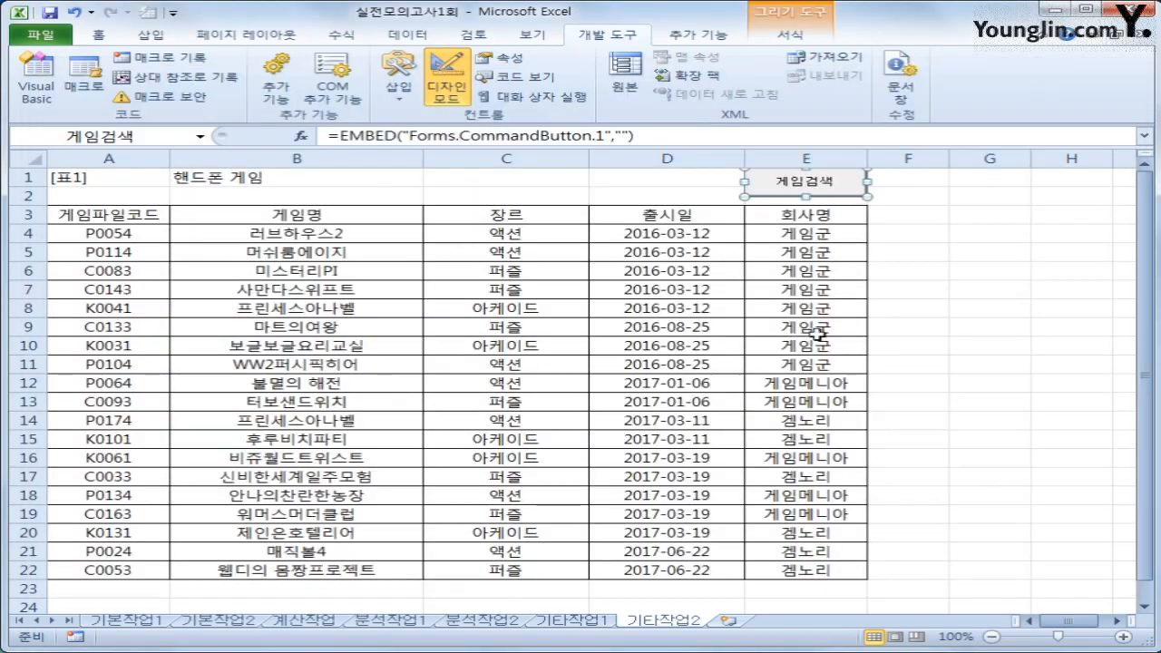
click(445, 73)
click(960, 298)
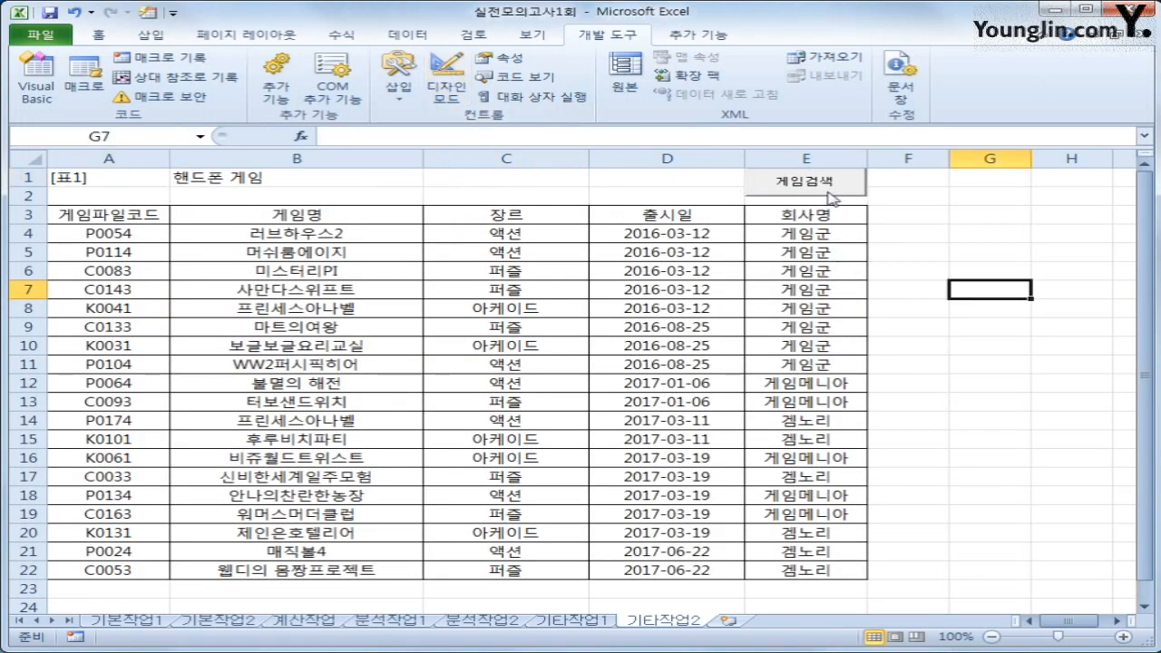
click(827, 188)
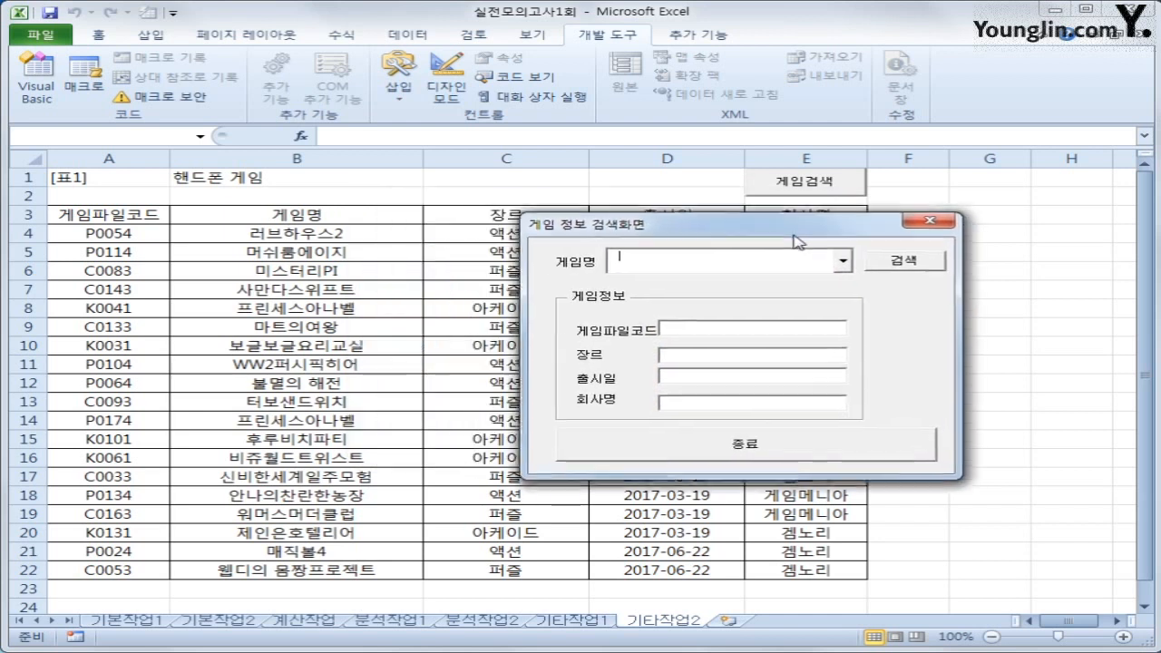
Test the form by choosing 머쉬룸에이지 as the 게임명 and checking the game information fields, and close it
click(843, 262)
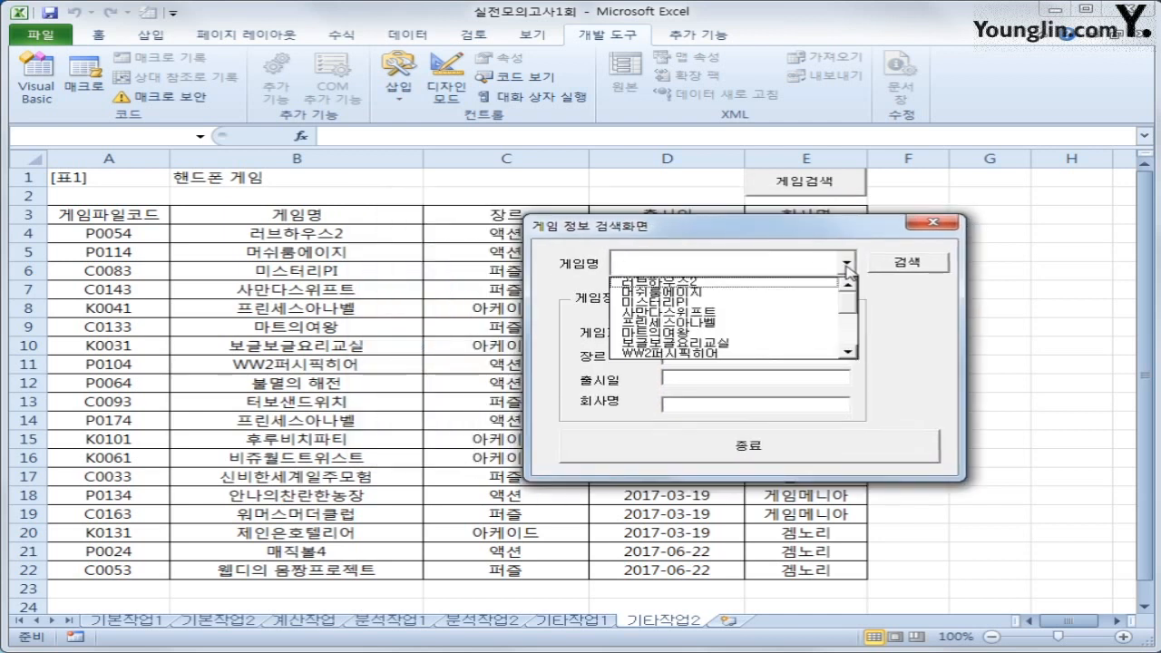
click(744, 292)
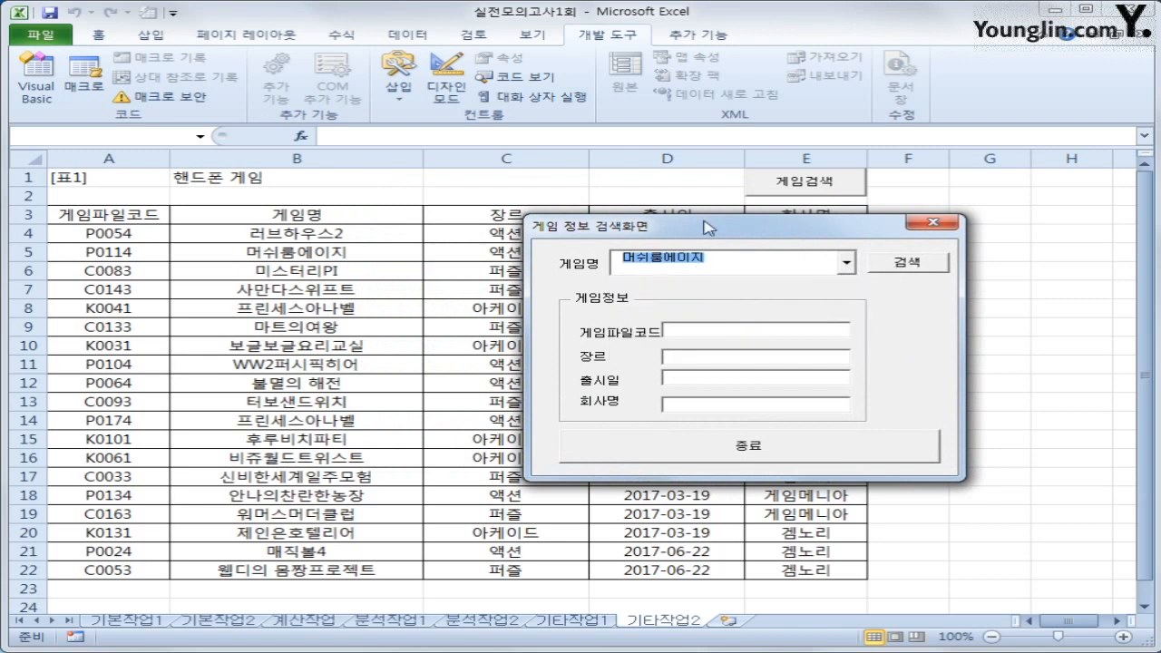
click(721, 331)
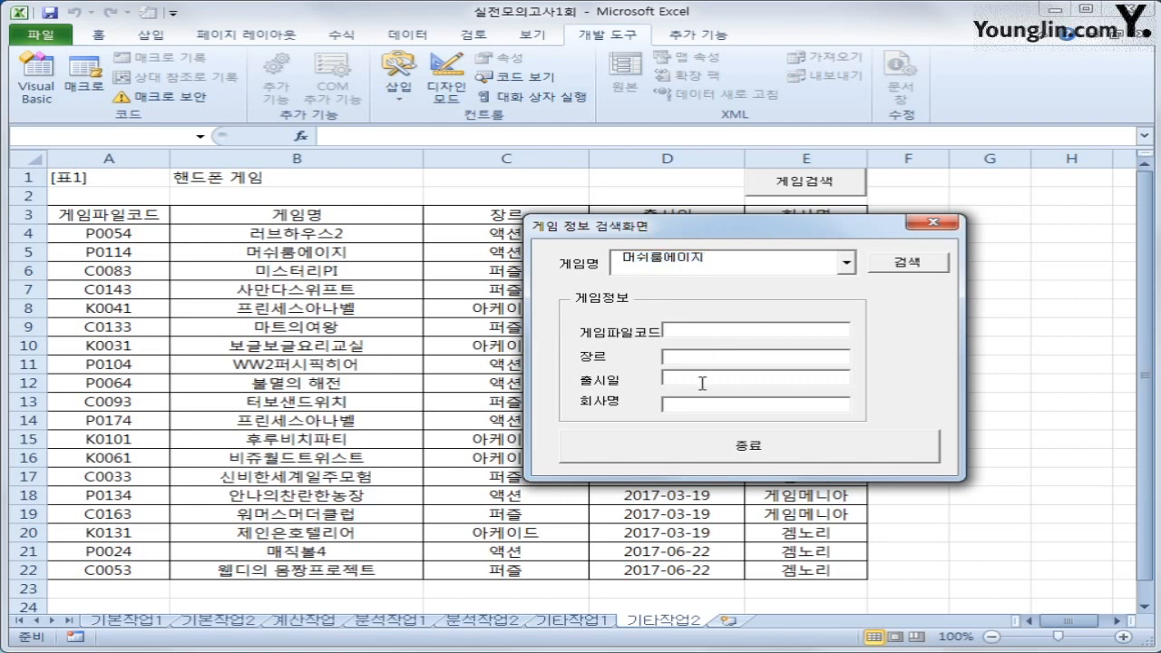
click(702, 383)
click(697, 412)
drag(755, 236, 856, 289)
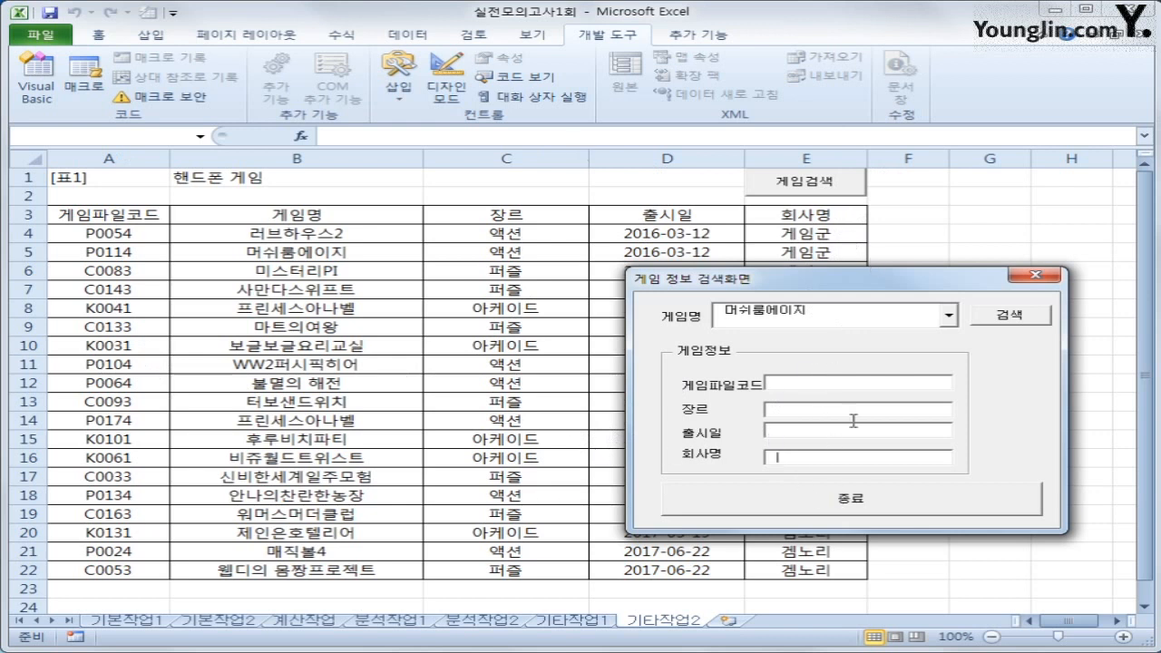
click(1035, 277)
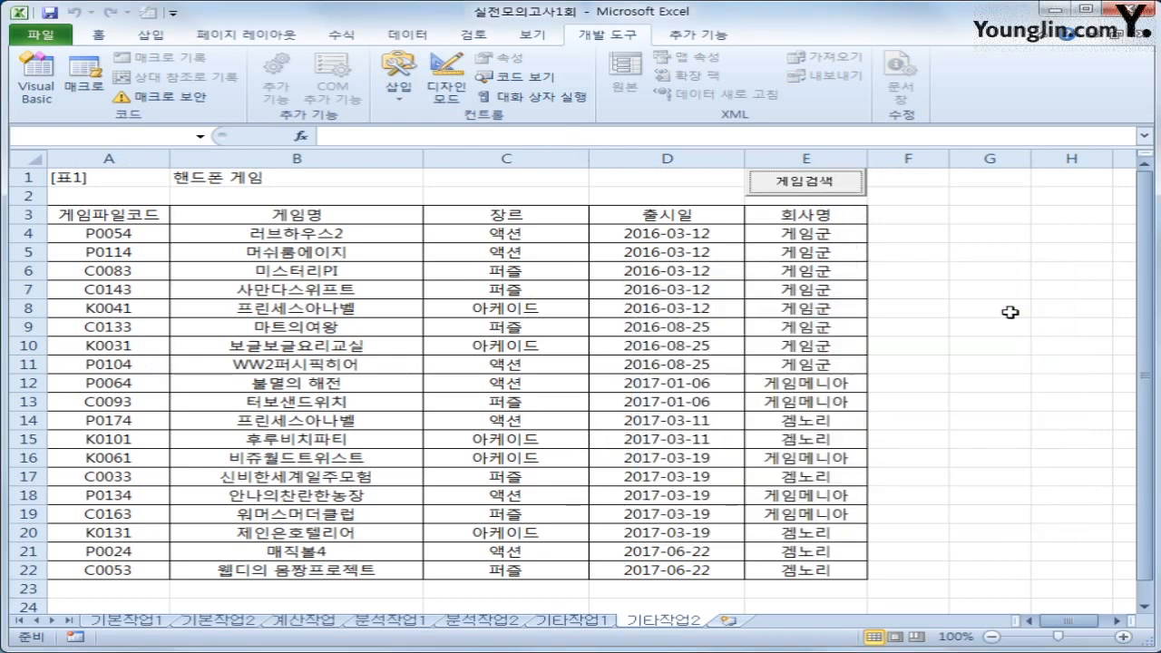
click(1009, 309)
Create the Click event procedure of the cmd검색 button in the 게임검색화면 form code
click(37, 86)
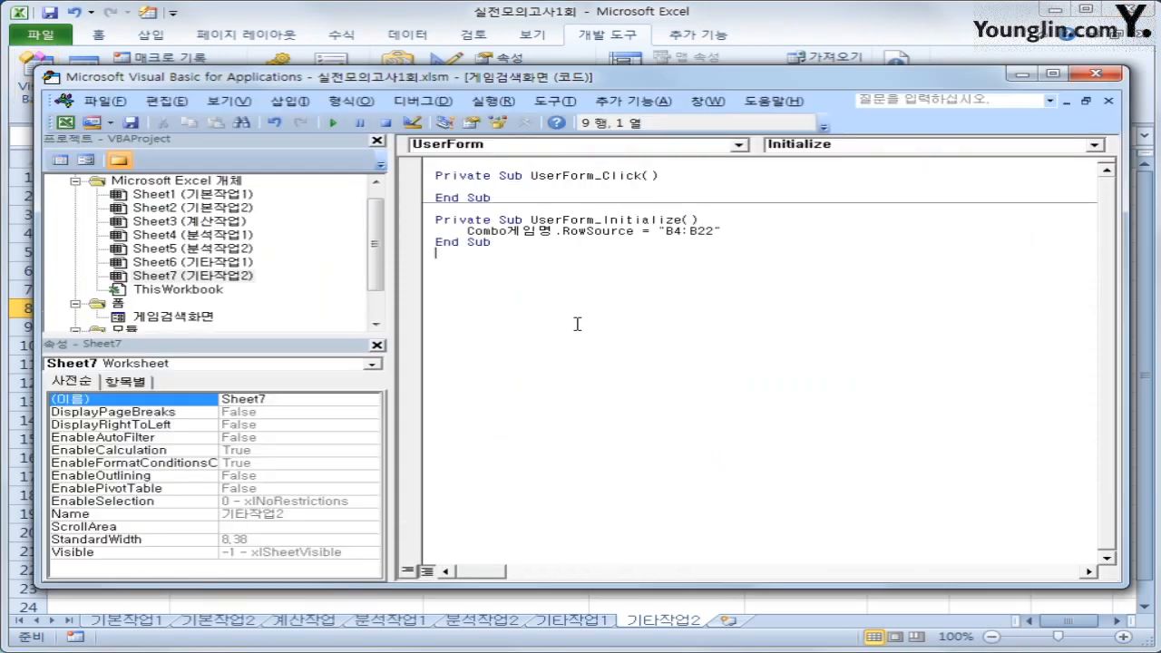
click(535, 144)
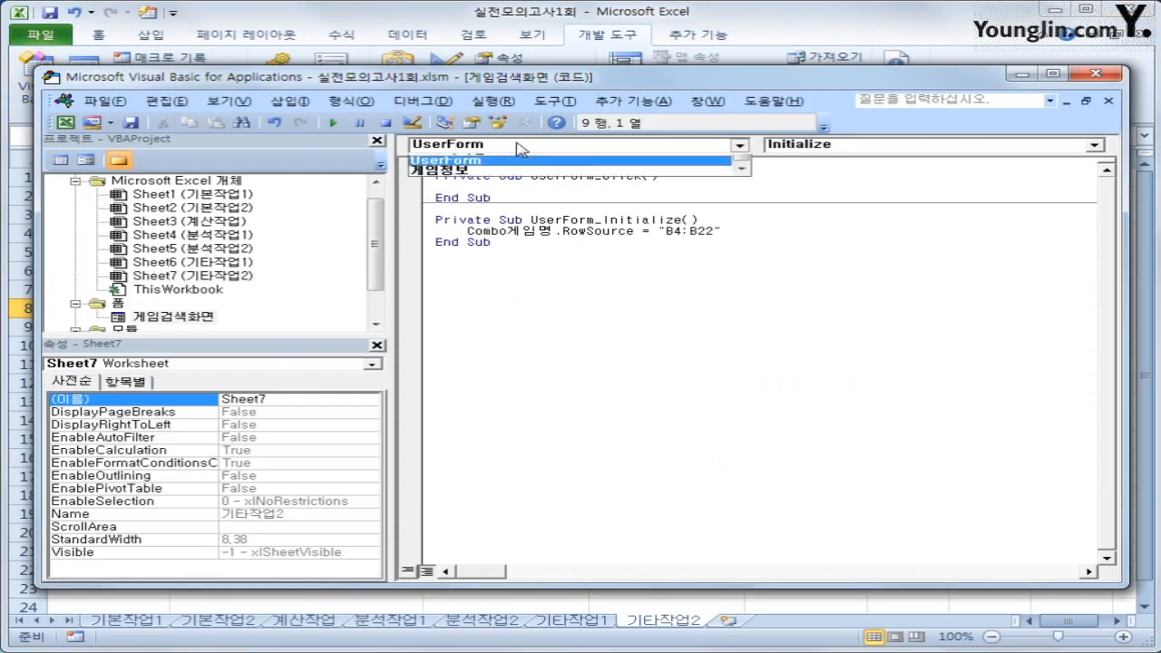
drag(742, 233, 741, 186)
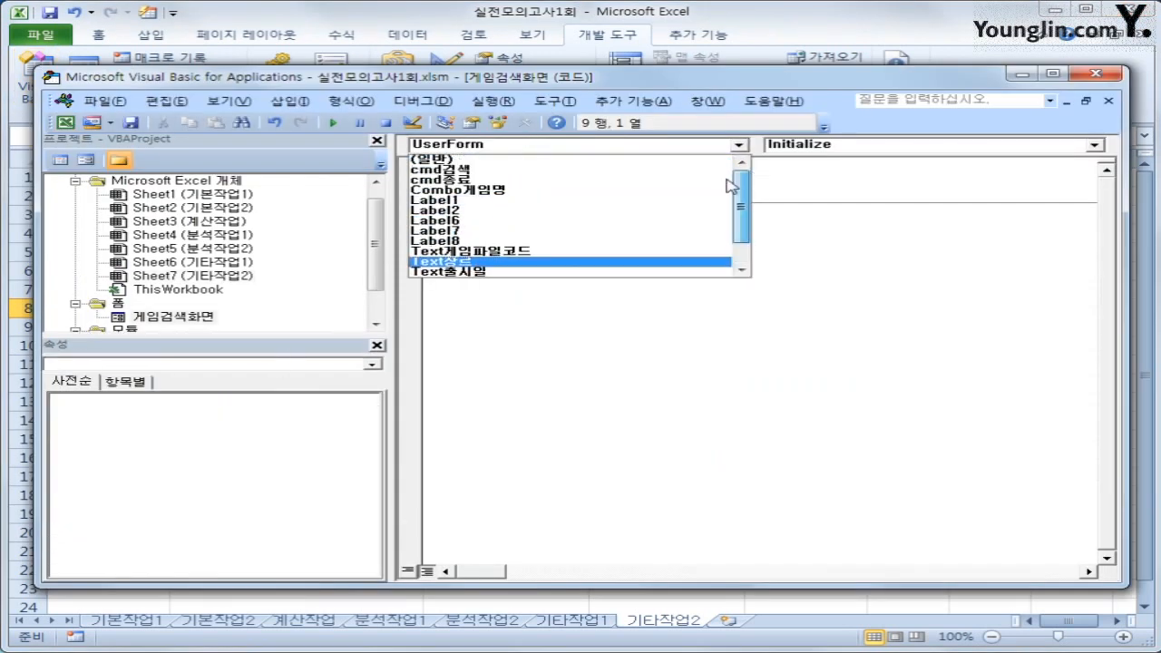
click(581, 171)
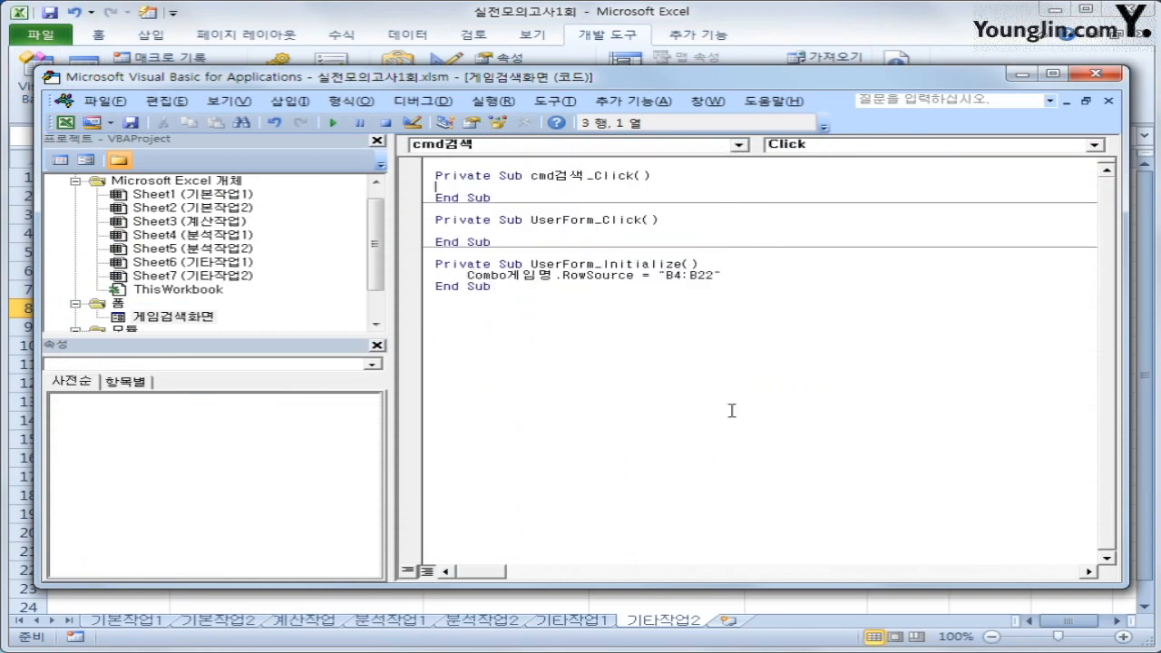
key(Return)
key(Tab)
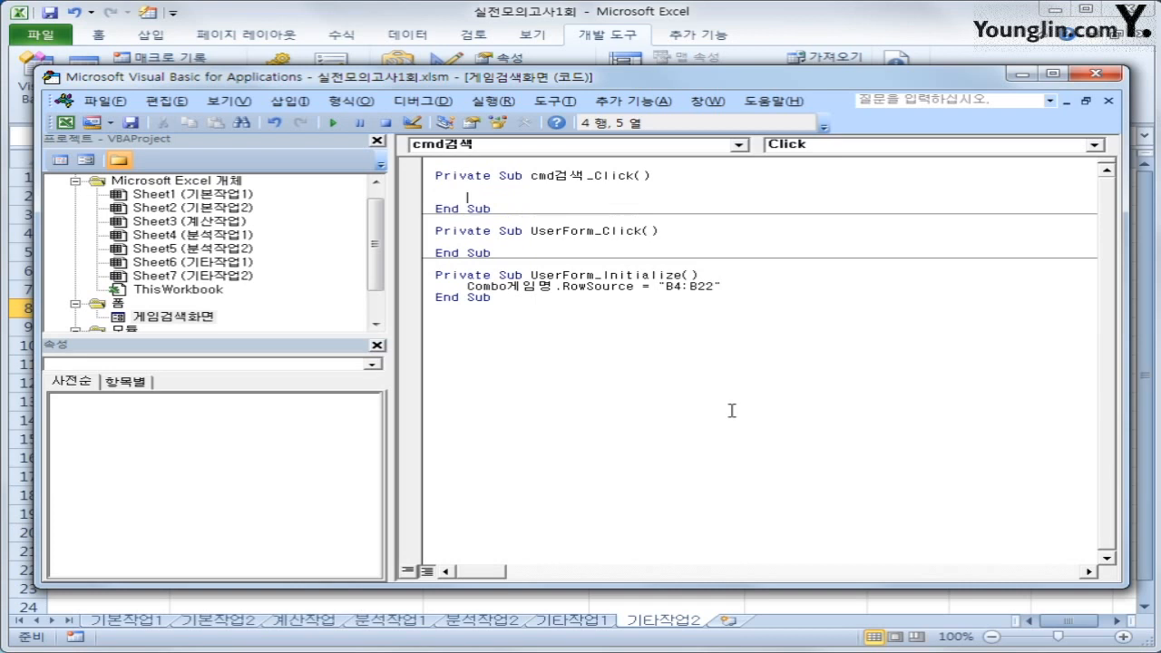
Return to the worksheet, launch the search form, compare its 게임명 list with the table rows, and close the form
click(1097, 73)
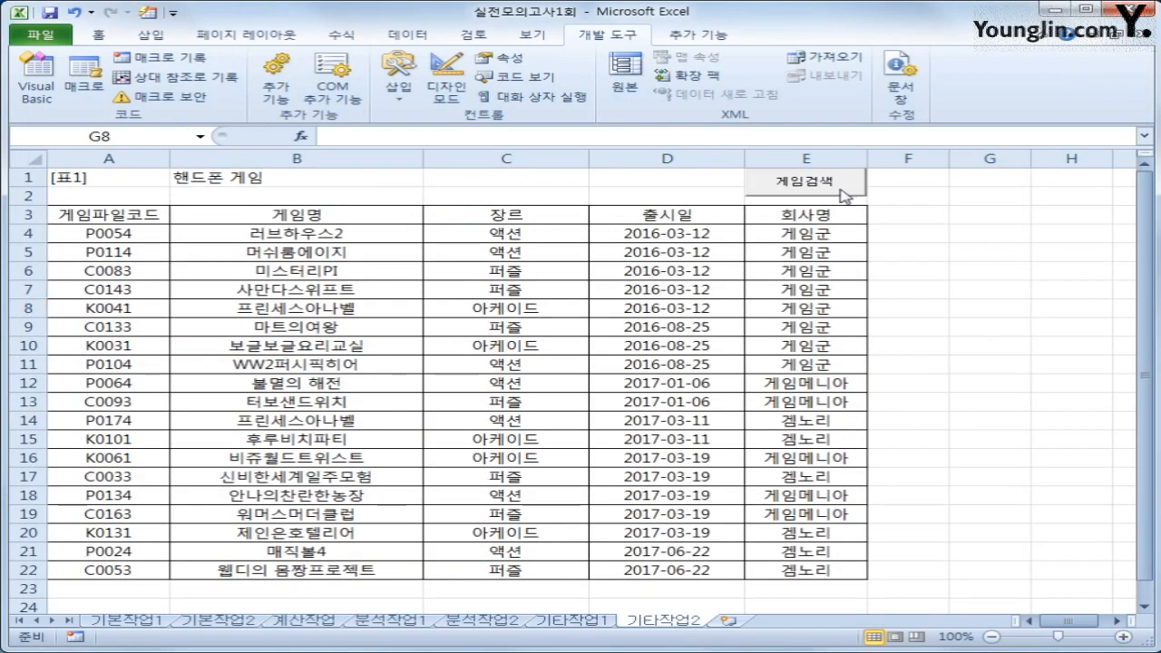
click(844, 193)
click(682, 243)
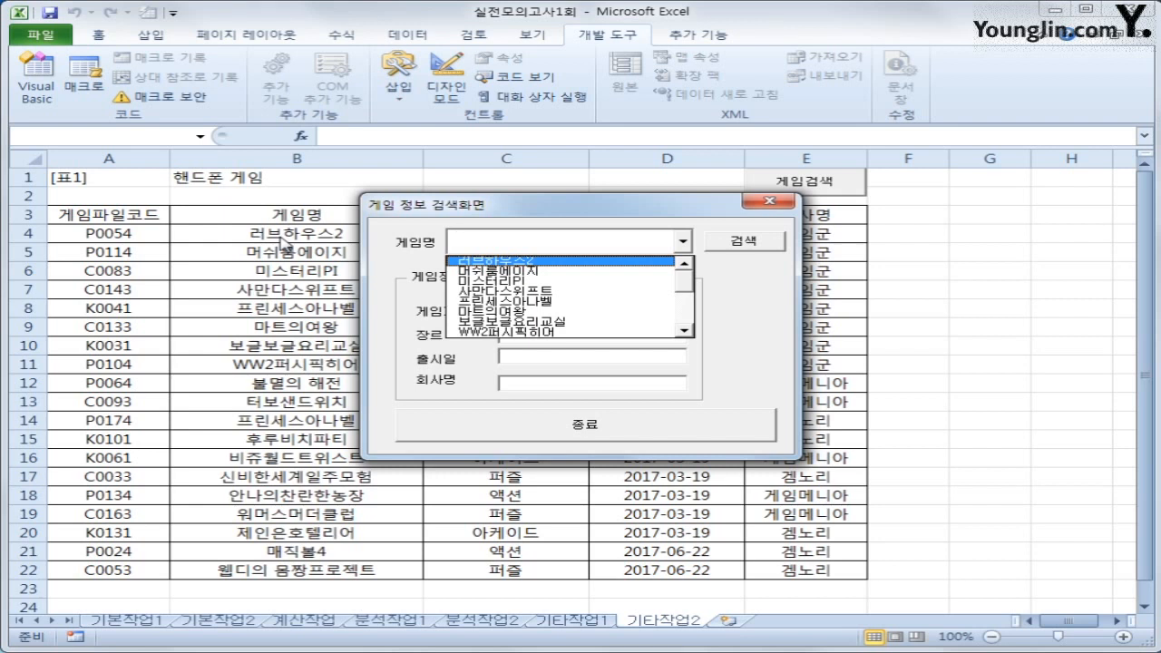
click(768, 201)
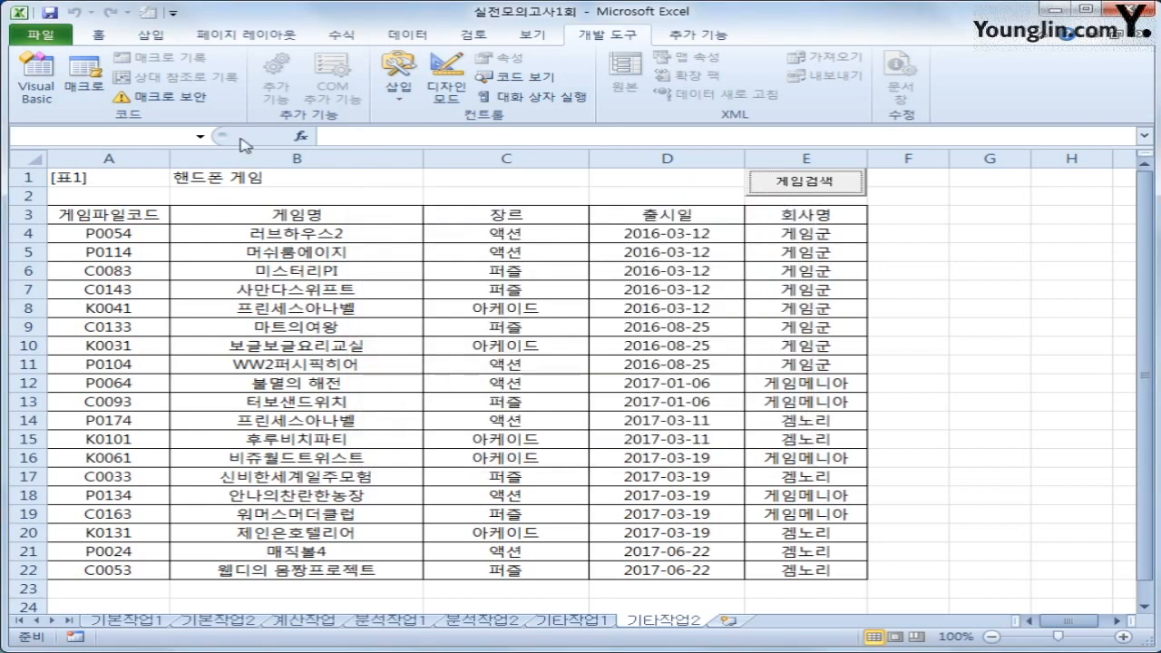
In the cmd검색_Click procedure, compute the selected game's row with the line iRow = Combo게임명.ListIndex + 4
click(36, 90)
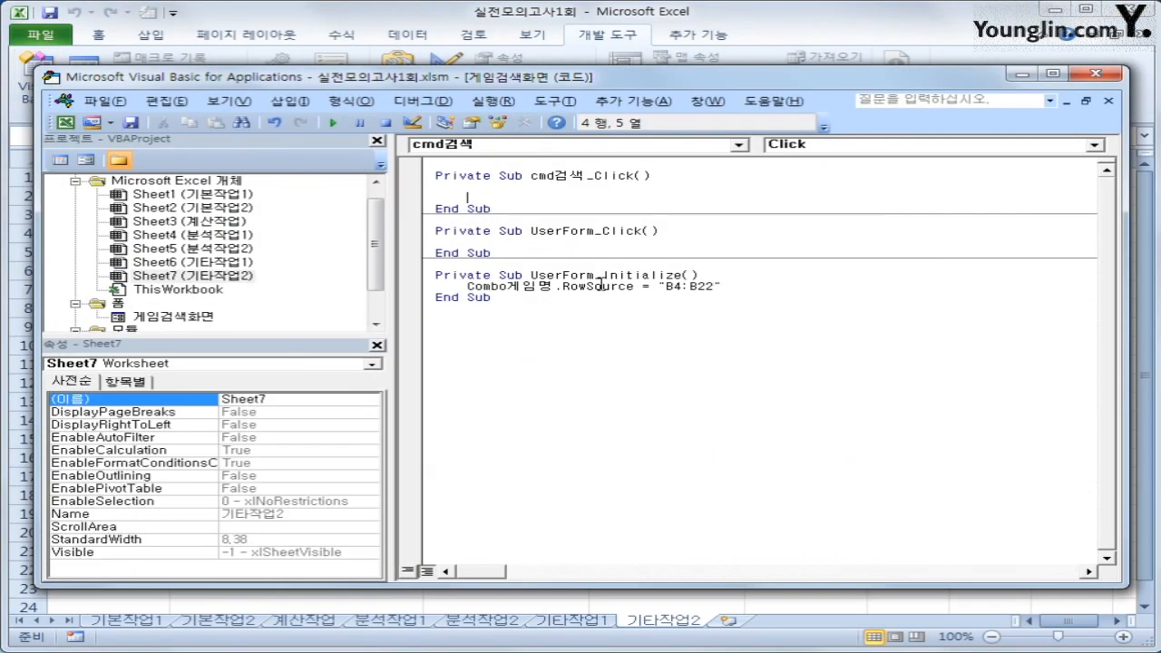
text(iRow =)
text(combo)
text(게임명.)
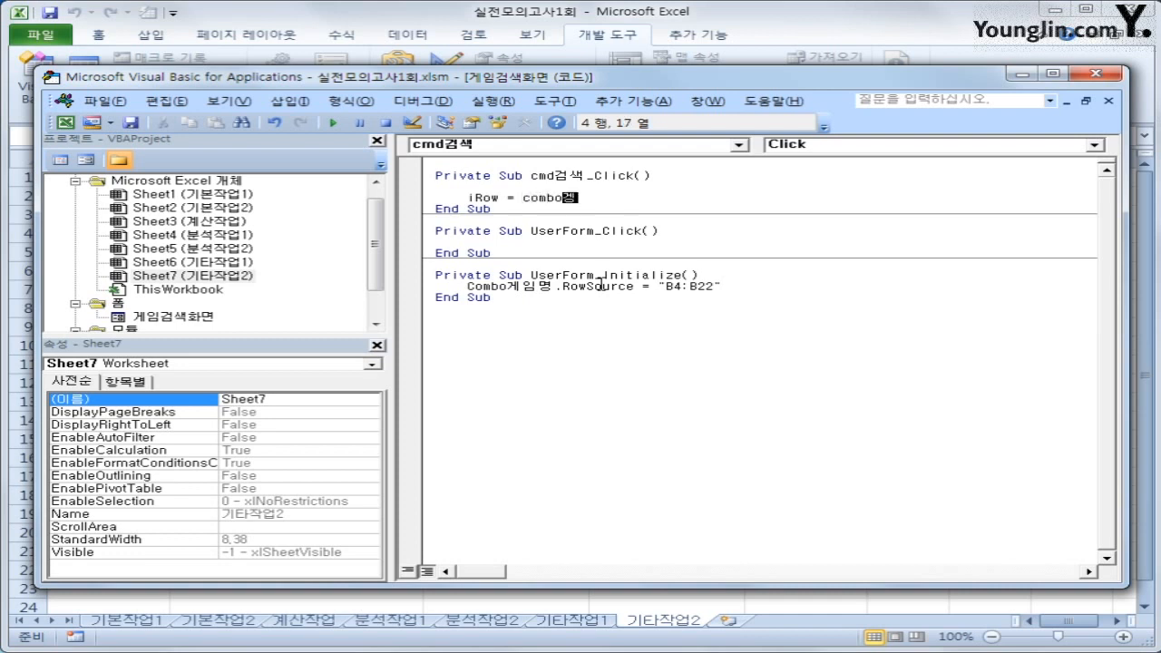
text(l)
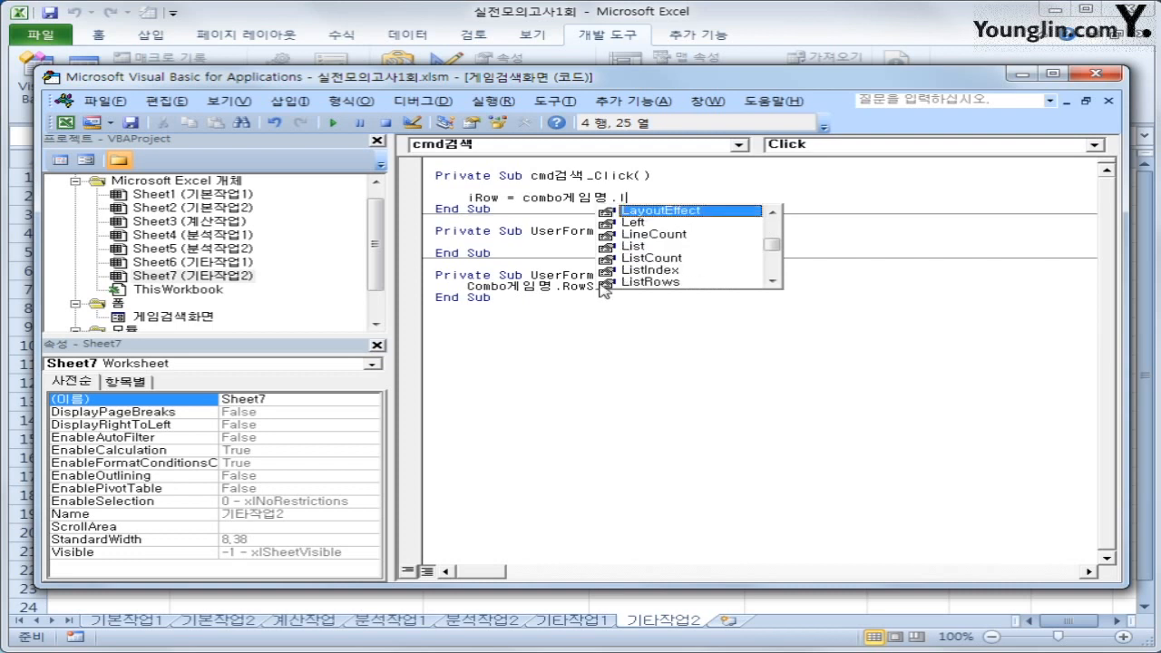
text(istin + 4)
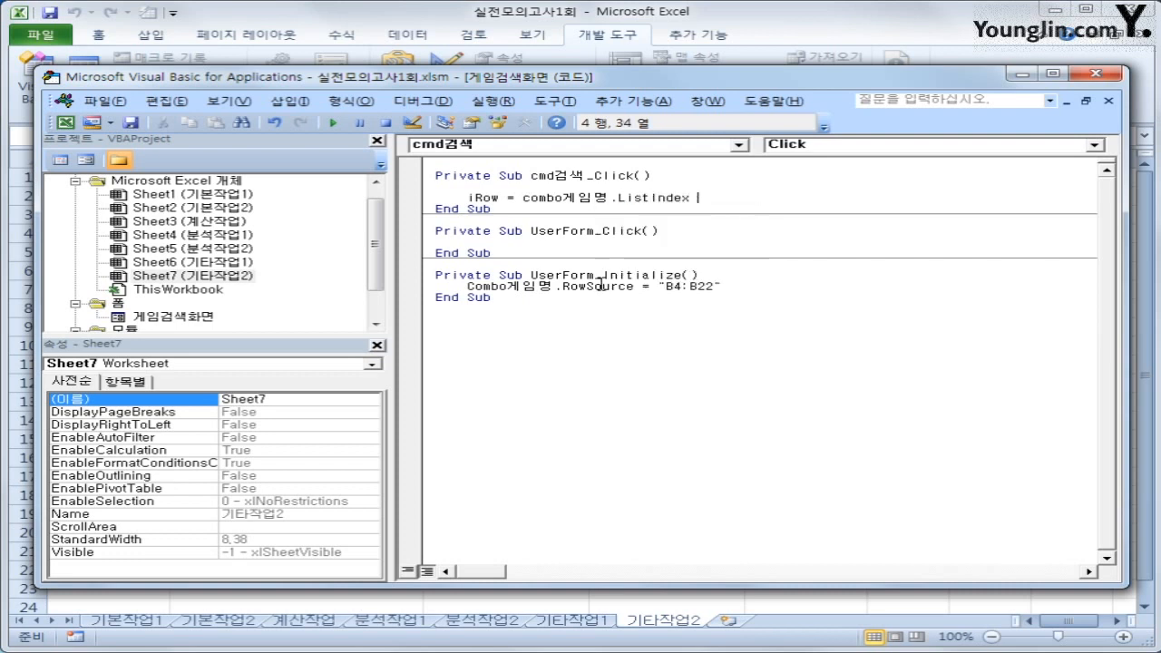
key(Return)
key(Return)
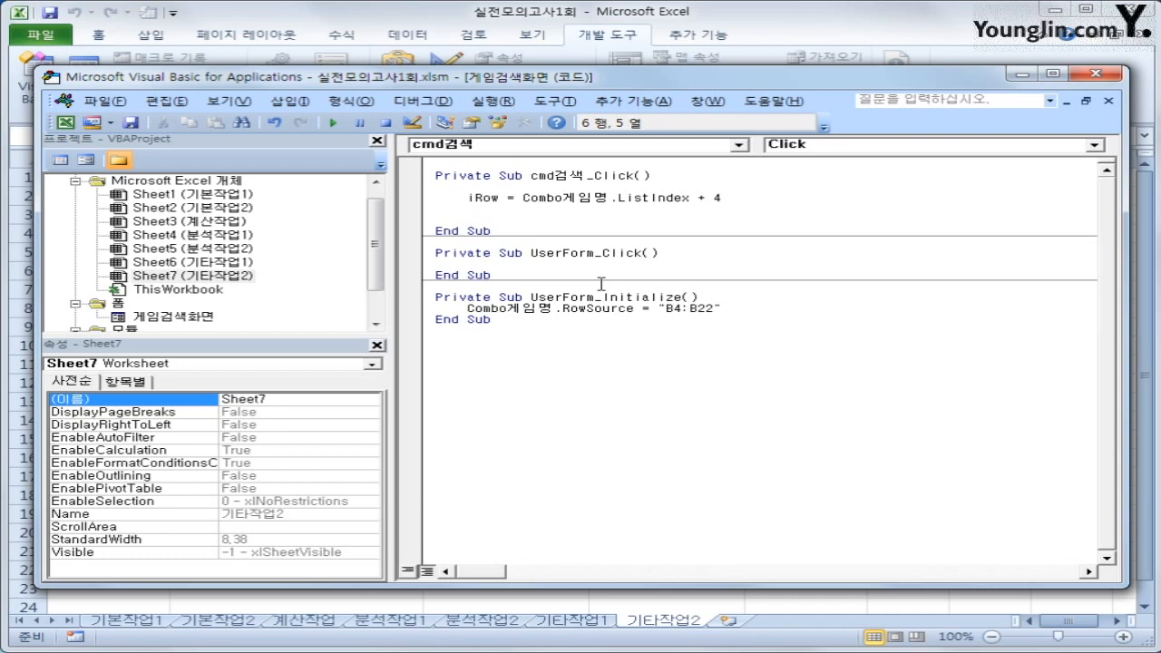
Add the line Text게임파일코드 = Cells(iRow, 1) to show the selected game's file code
text(text게이)
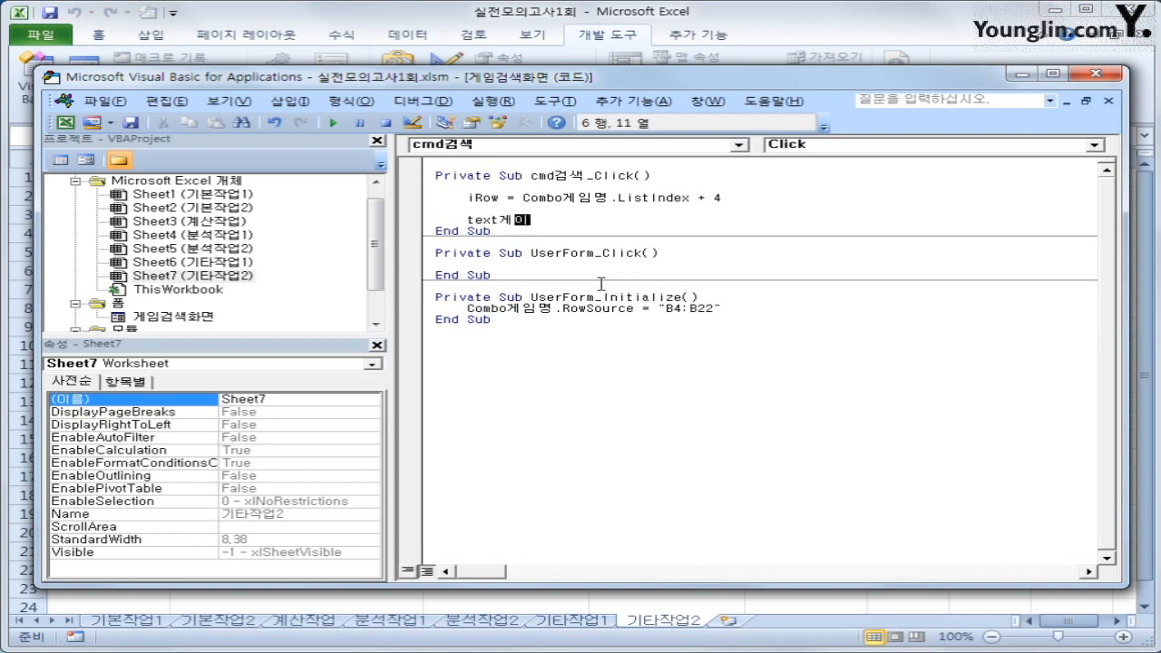
text(파일코드)
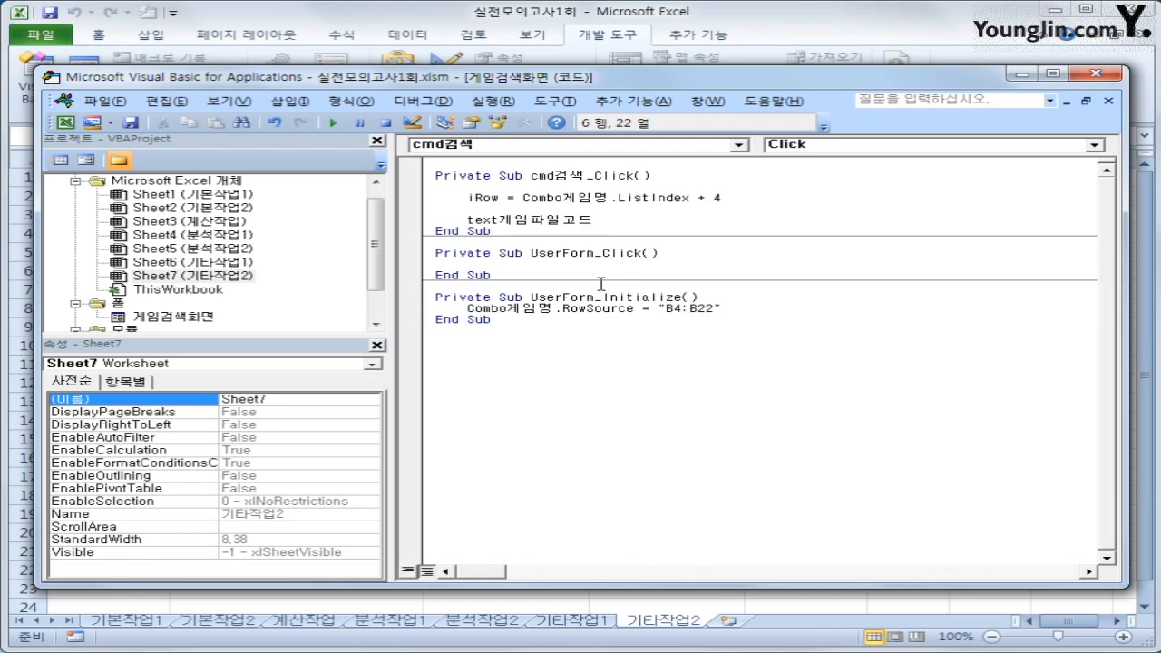
text( = cells()
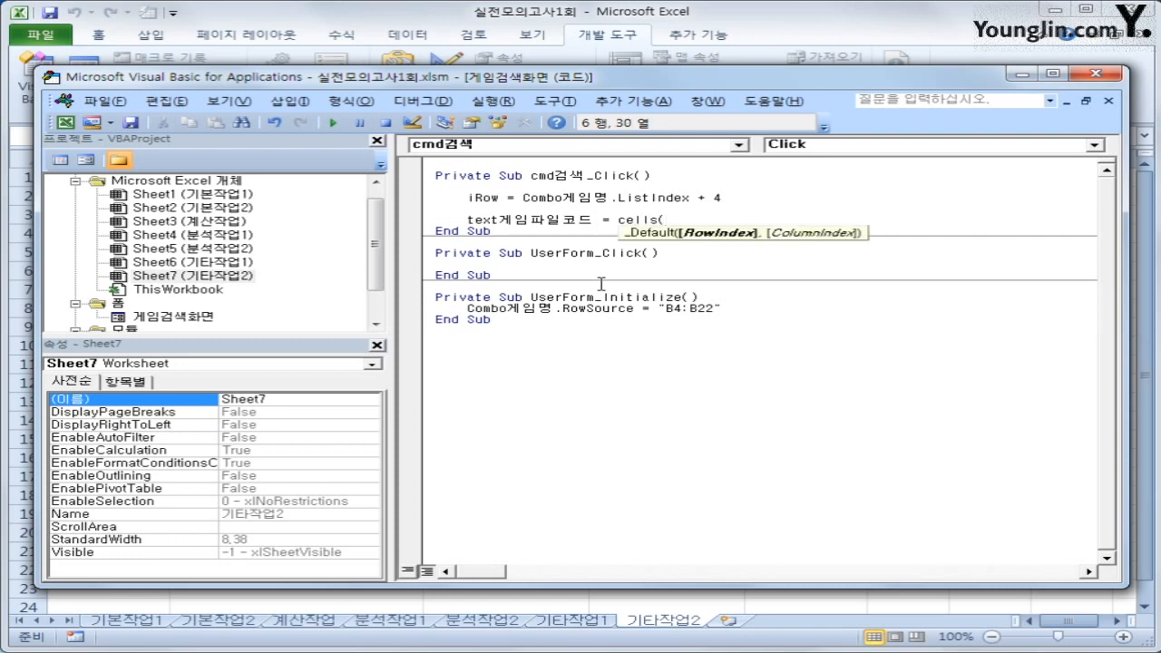
text(iRow, )
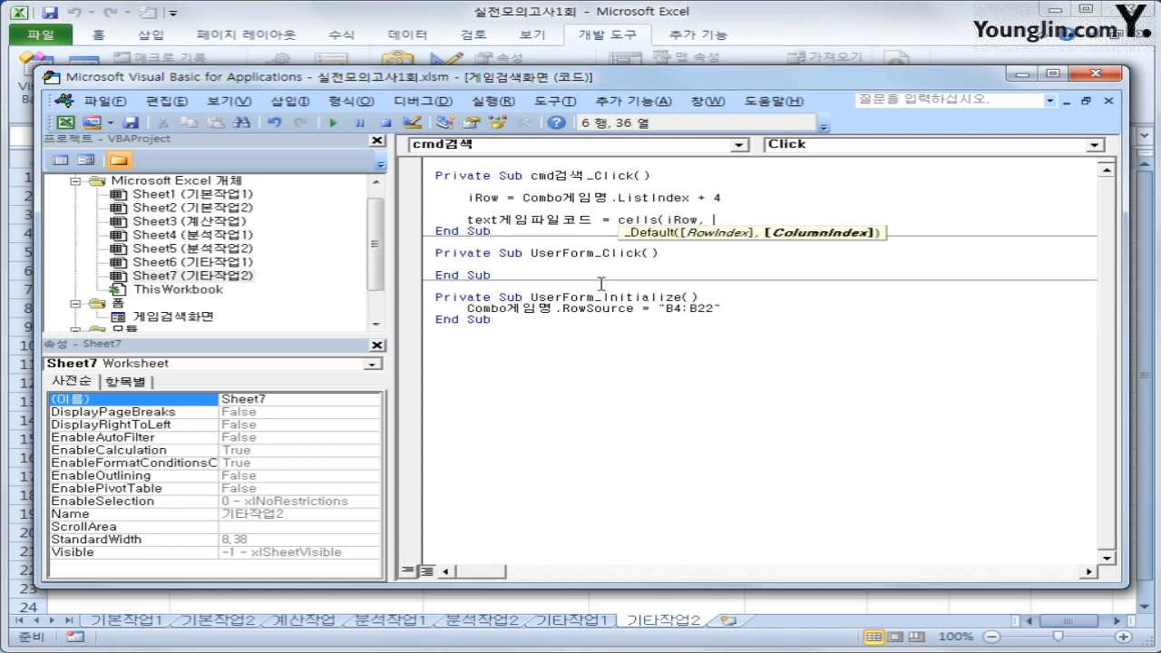
text(1))
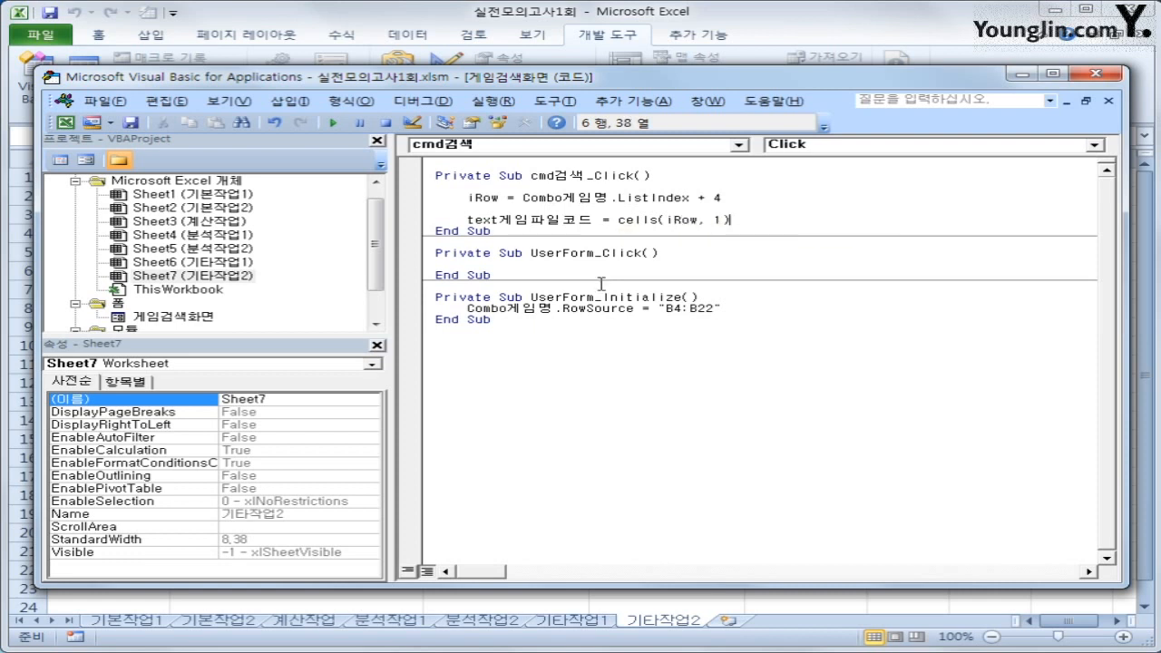
key(Return)
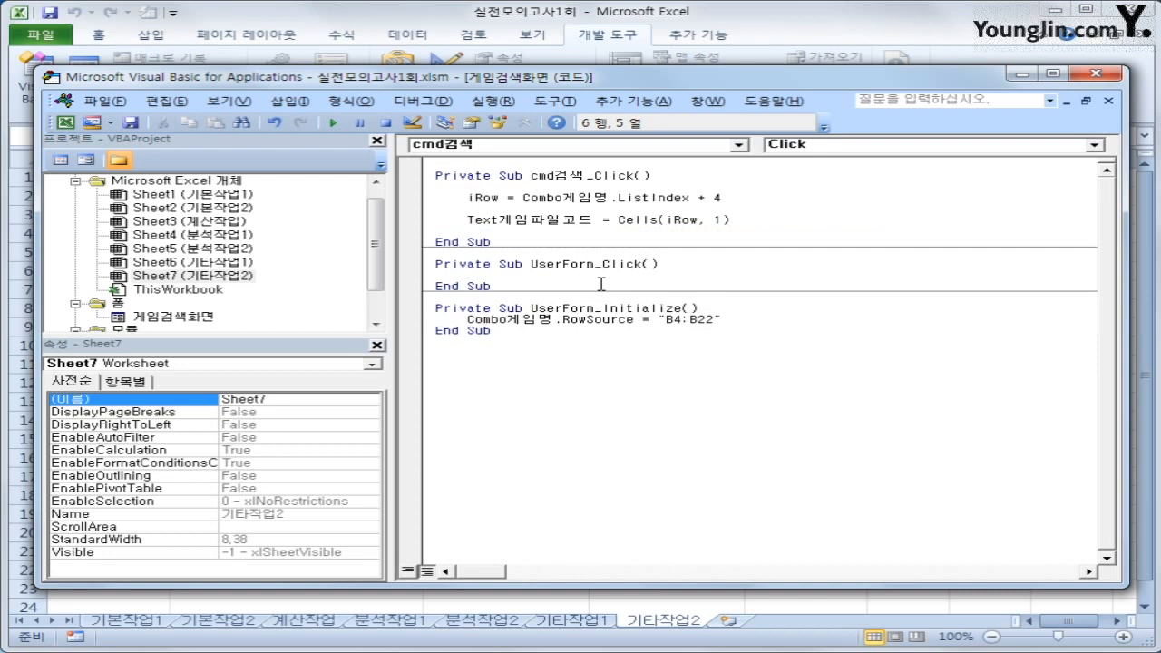
Duplicate the file code line and change the copy to Text장르 = Cells(iRow, 3)
key(shift+End)
key(ctrl+c)
key(Down)
key(ctrl+v)
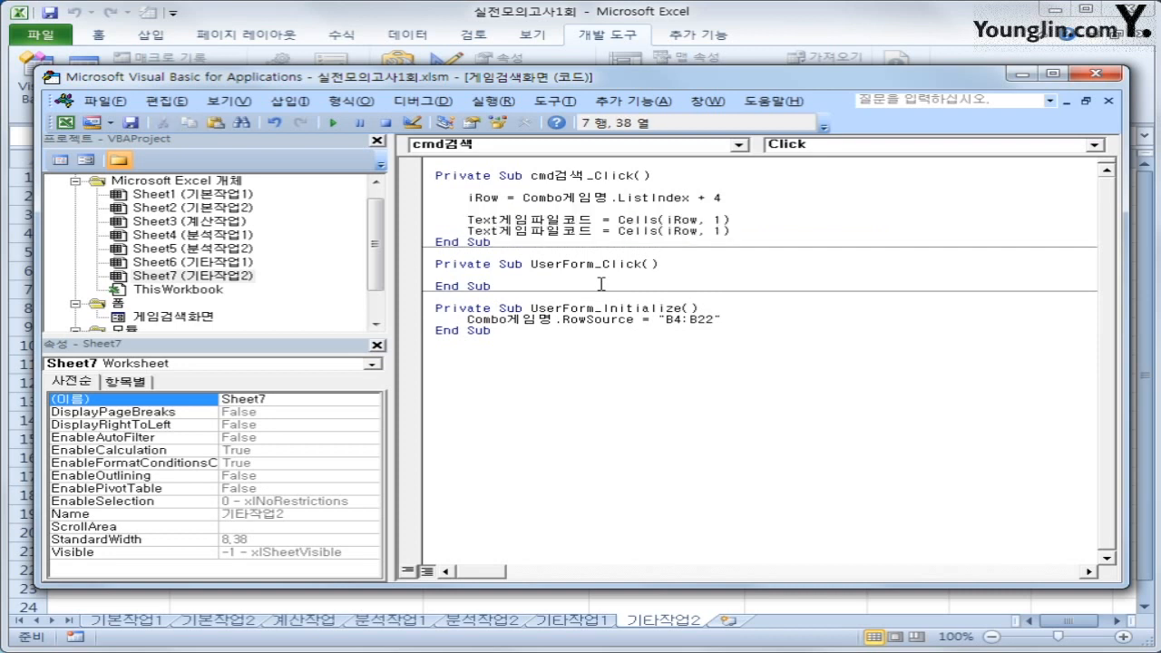
key(Left)
key(Left)
key(Left)
key(Left)
key(Left)
key(Left)
key(Left)
key(Left)
key(Left)
key(Left)
key(Left)
key(Left)
key(Left)
key(Left)
key(Left)
key(Left)
key(Left)
key(Left)
key(Left)
key(Left)
key(shift+Right)
key(shift+Right)
key(shift+Right)
key(shift+Right)
key(shift+Right)
key(shift+Right)
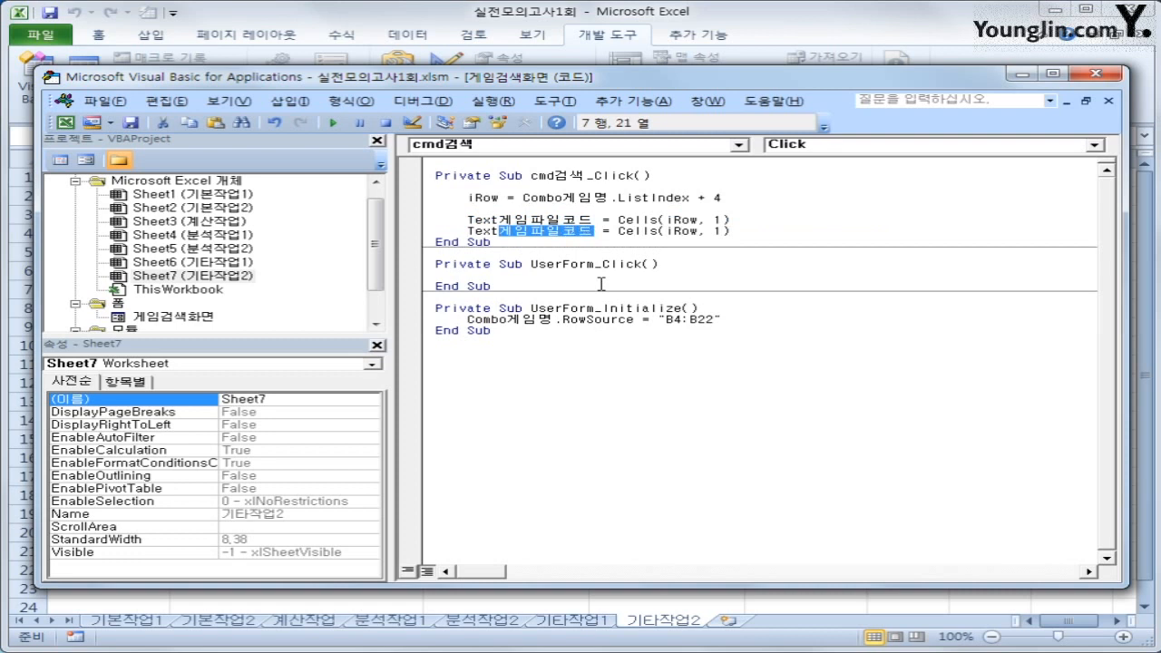
text(장르)
key(End)
key(Left)
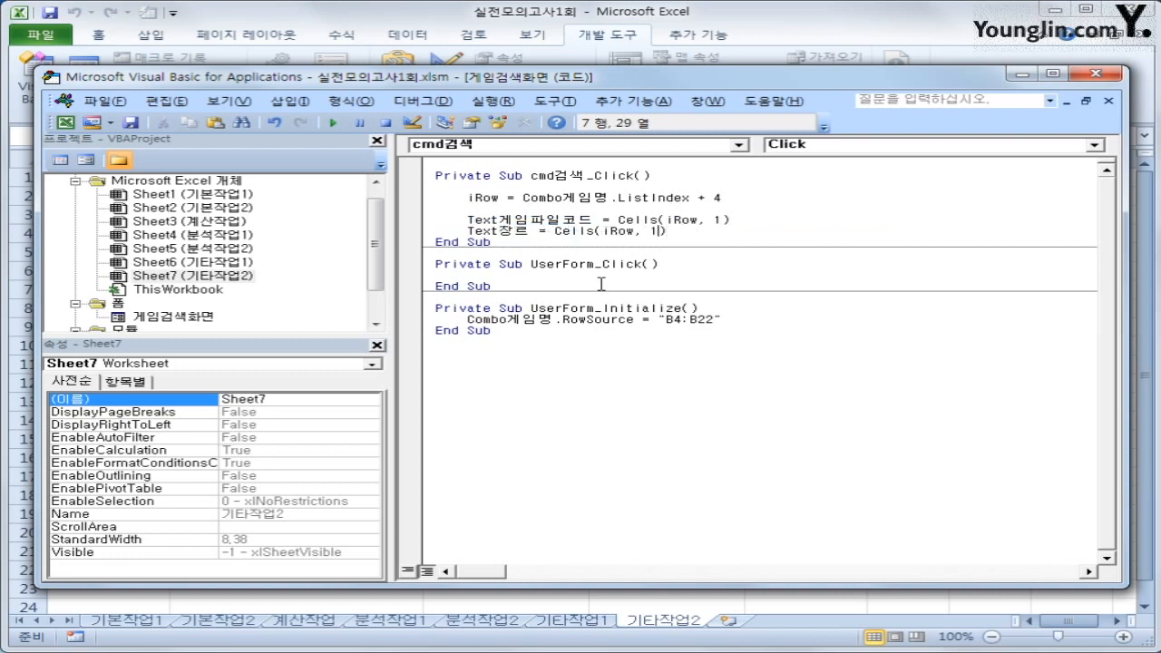
key(Delete)
text(3)
key(End)
Paste another copy of the file code line below and change it to Text출시일 = Cells(iRow, 4)
key(Return)
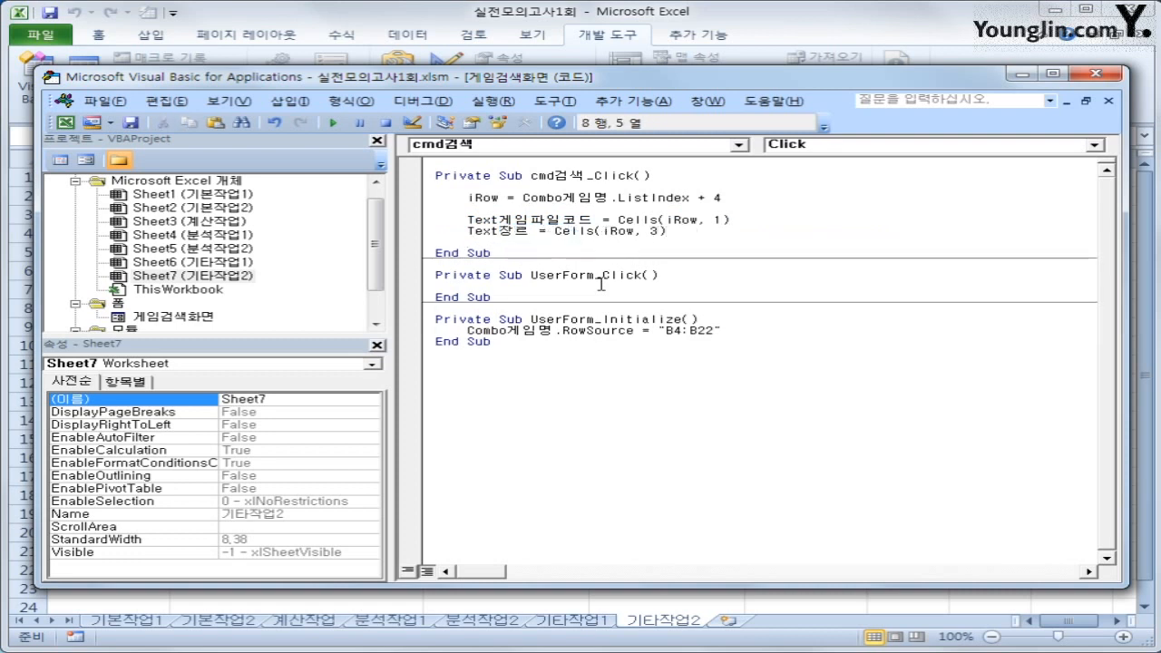
key(ctrl+v)
key(Left)
key(Left)
key(Left)
key(Left)
key(Left)
key(Left)
key(Left)
key(Left)
key(Left)
key(Left)
key(Left)
key(Left)
key(Left)
key(Left)
key(Left)
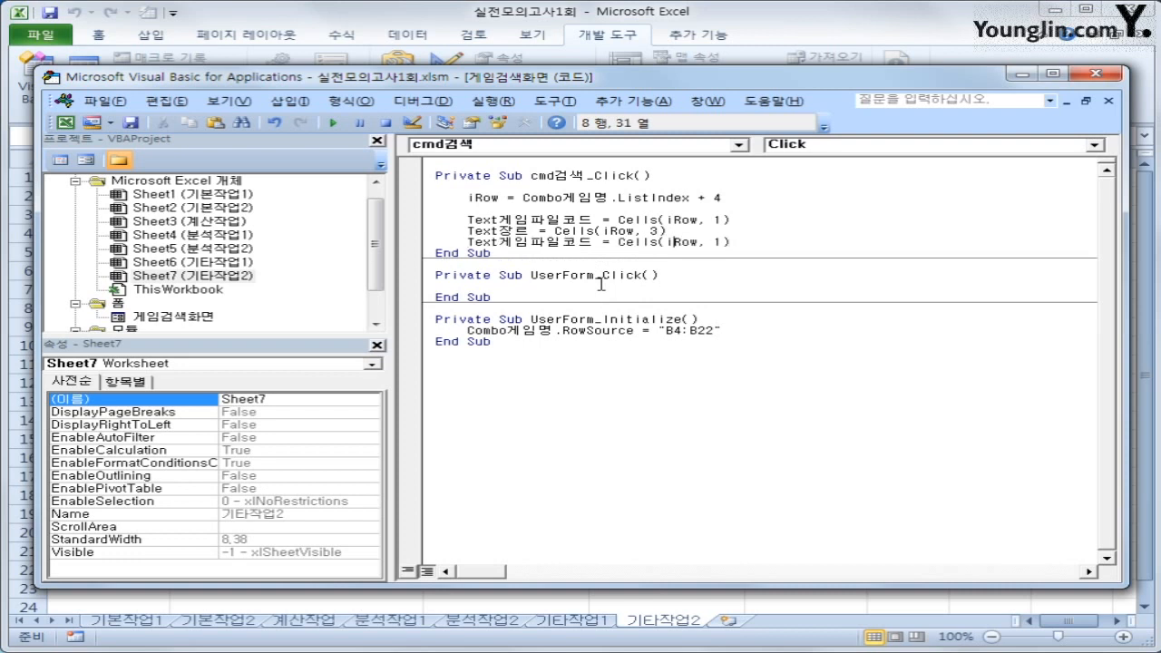
key(Left)
key(Left)
key(Left)
key(Left)
key(Left)
key(Left)
key(Left)
key(Left)
key(Left)
key(shift+Right)
key(shift+Right)
key(shift+Right)
key(shift+Right)
key(shift+Right)
key(shift+Right)
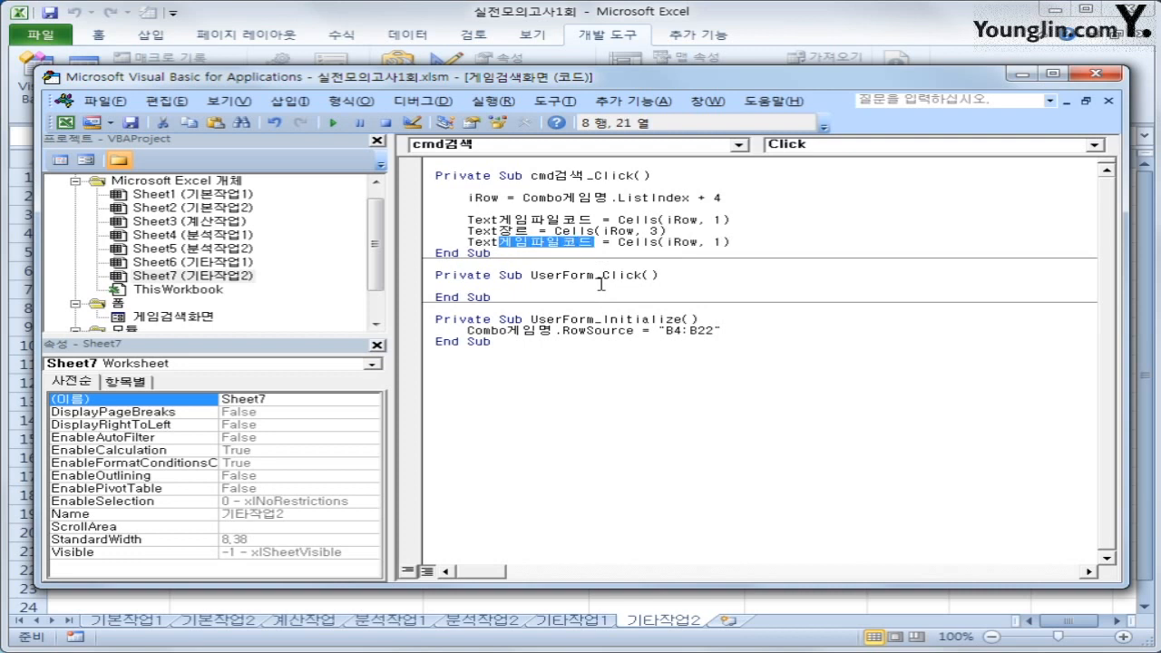
text(주시일)
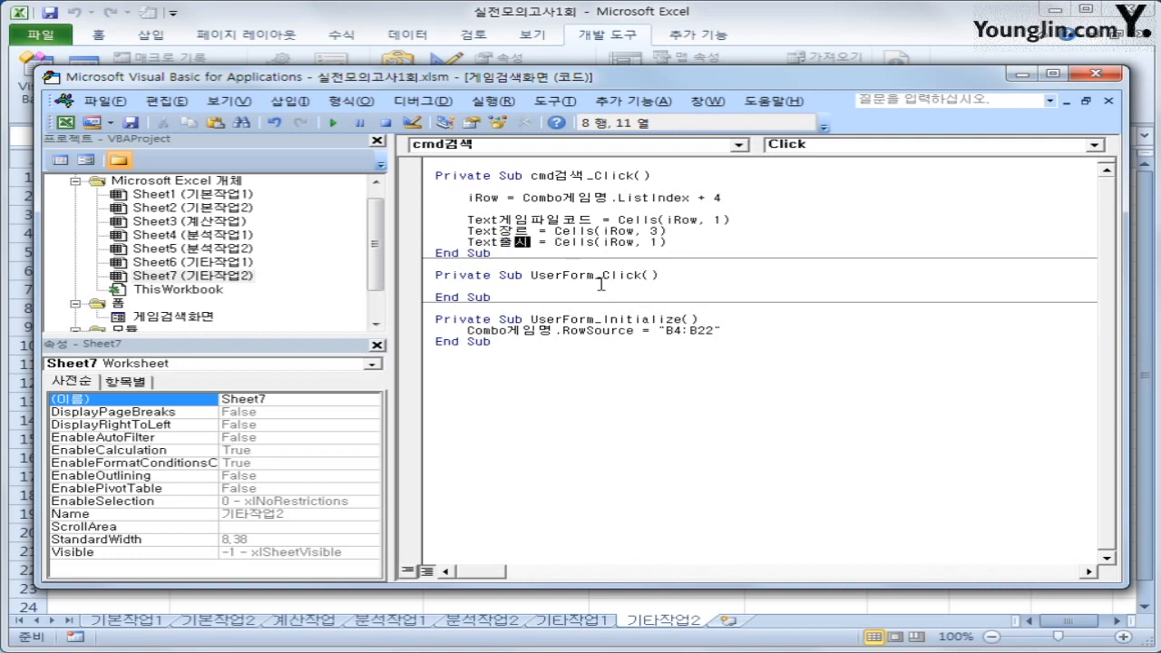
key(End)
key(Left)
key(Left)
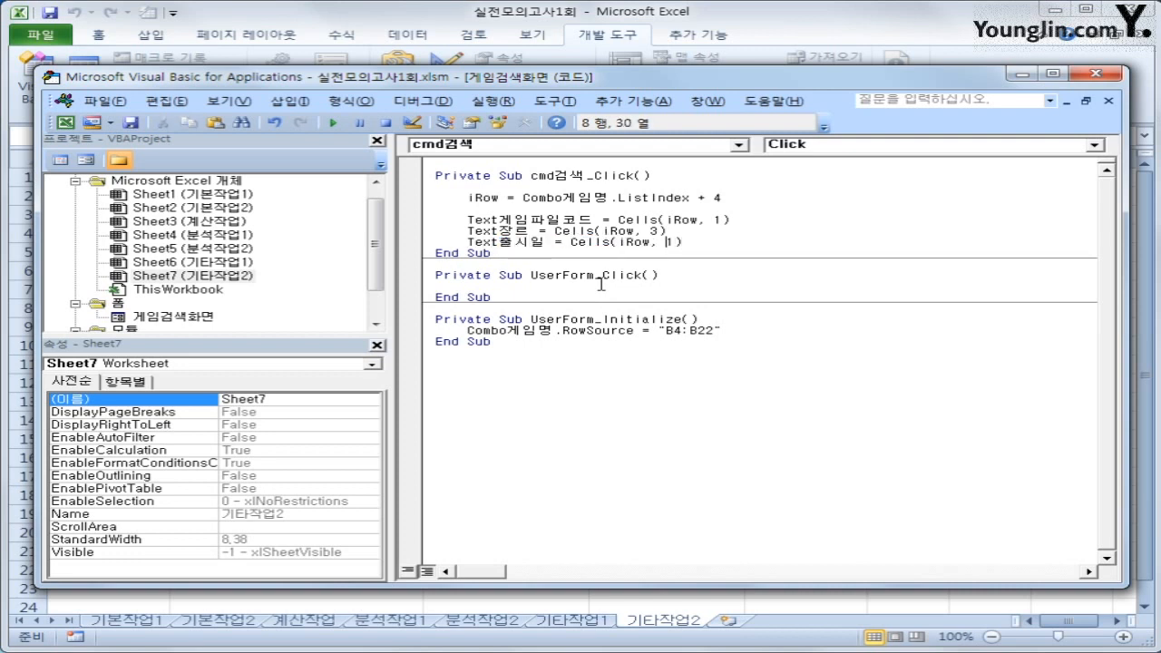
key(Delete)
text(4)
key(End)
Paste one more copy of the file code line and change it to Text회사명 = Cells(iRow, 5)
key(Return)
key(ctrl+v)
key(Return)
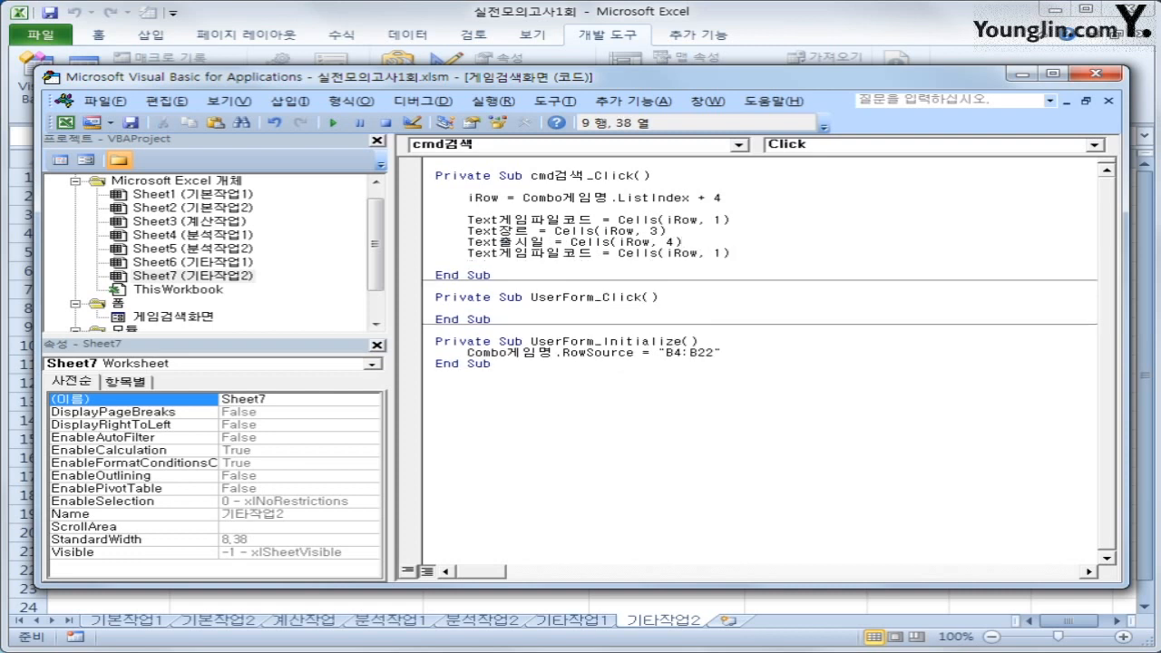
key(Up)
key(End)
key(Left)
key(Left)
key(Left)
key(Left)
key(Left)
key(Left)
key(Left)
key(Left)
key(Left)
key(Left)
key(Left)
key(Left)
key(Left)
key(Left)
key(Left)
key(Left)
key(Left)
key(Left)
key(Left)
key(Left)
key(shift+Right)
key(shift+Right)
key(shift+Right)
key(shift+Right)
key(shift+Right)
key(shift+Right)
key(shift+Right)
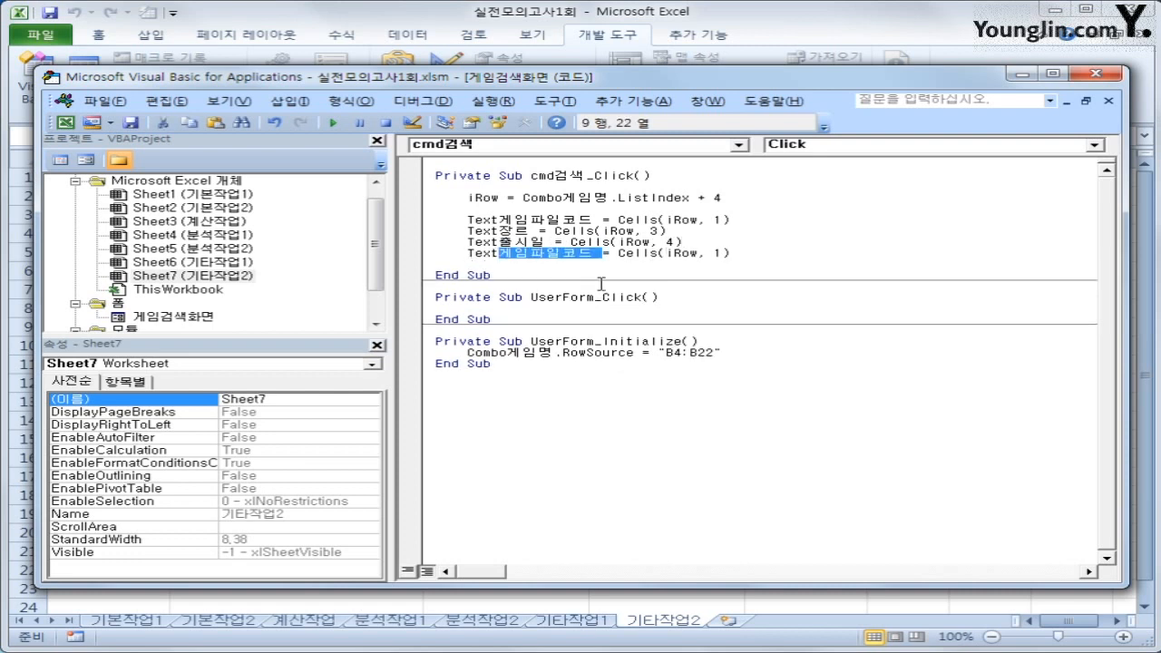
key(shift+Left)
text(회사명)
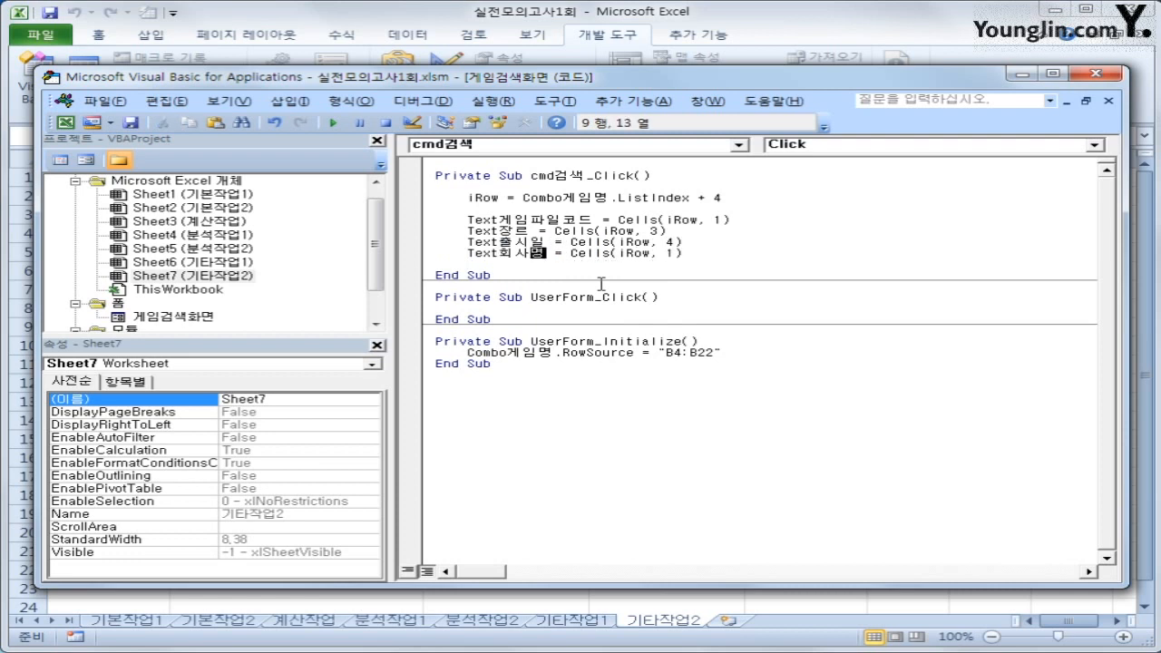
key(End)
key(Left)
key(BackSpace)
text(5)
key(Down)
Test the search form from the worksheet by looking up 러브하우스2 and 프린세스아나벨, and close it
click(1095, 73)
click(807, 190)
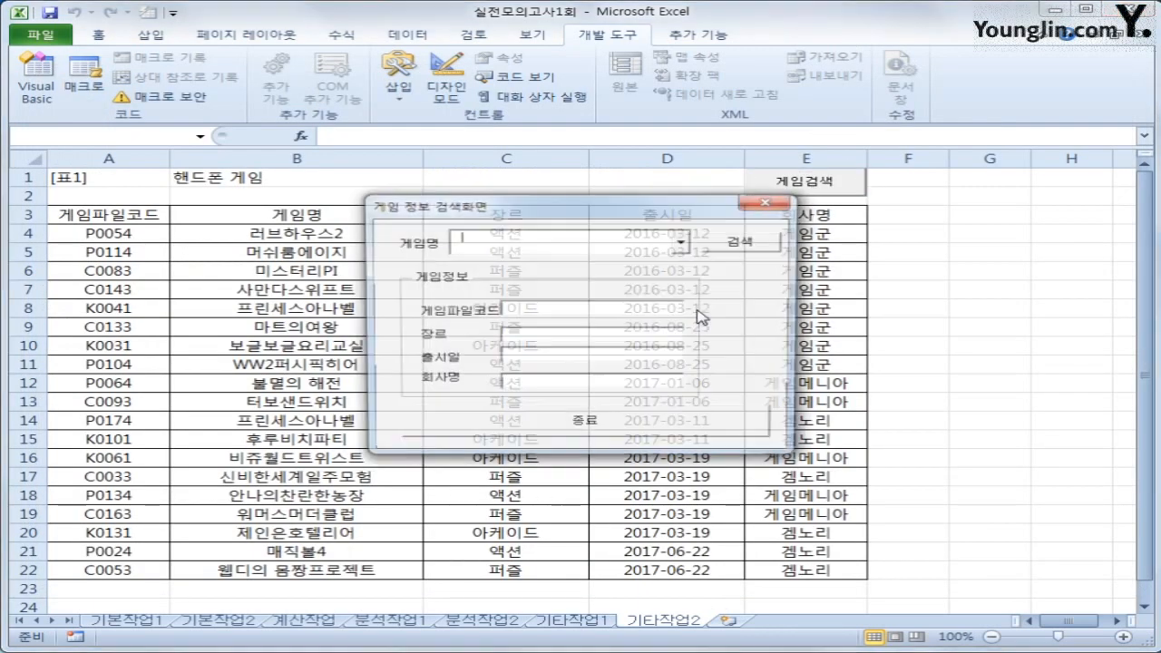
click(682, 241)
click(635, 256)
click(737, 242)
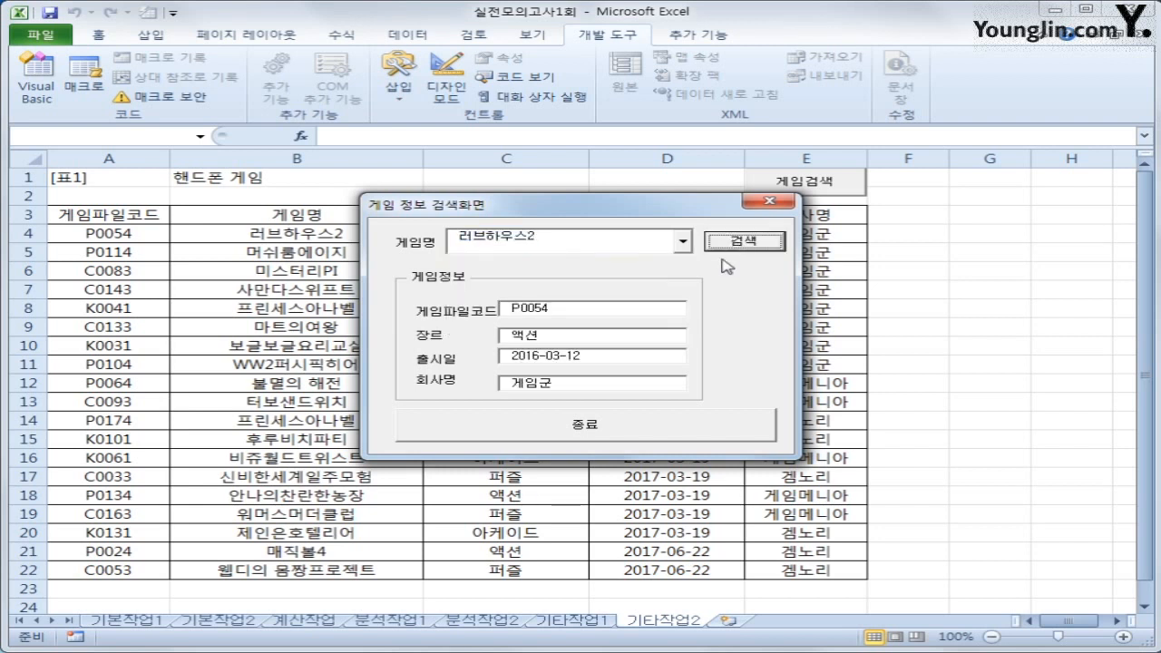
click(682, 242)
click(544, 313)
click(740, 241)
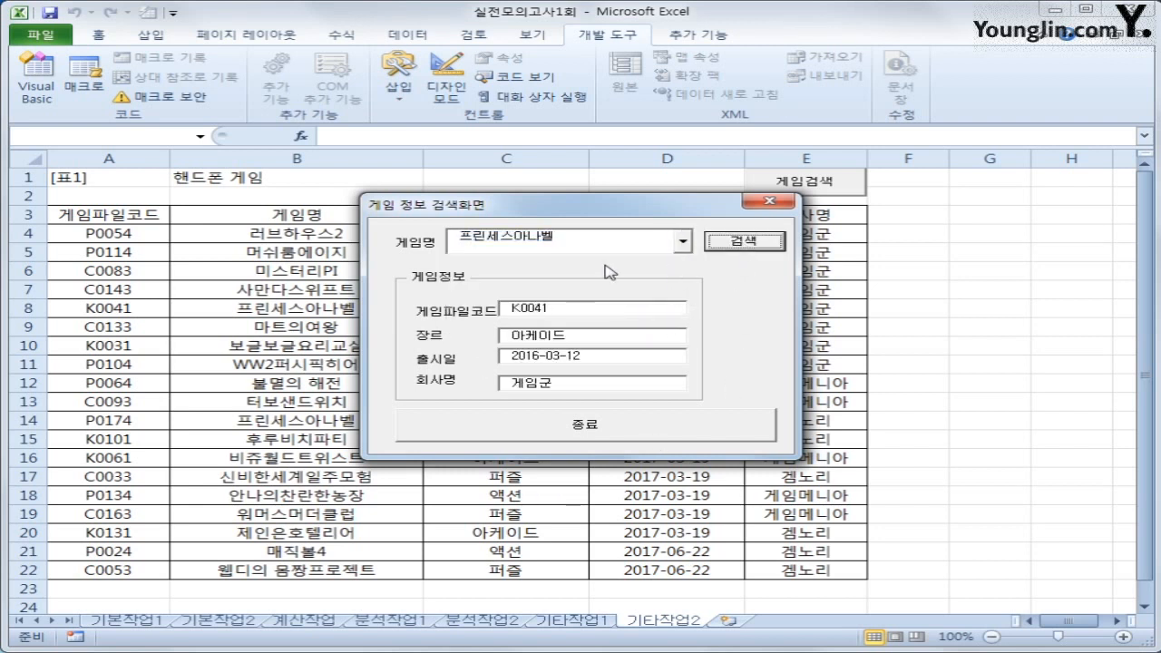
click(768, 200)
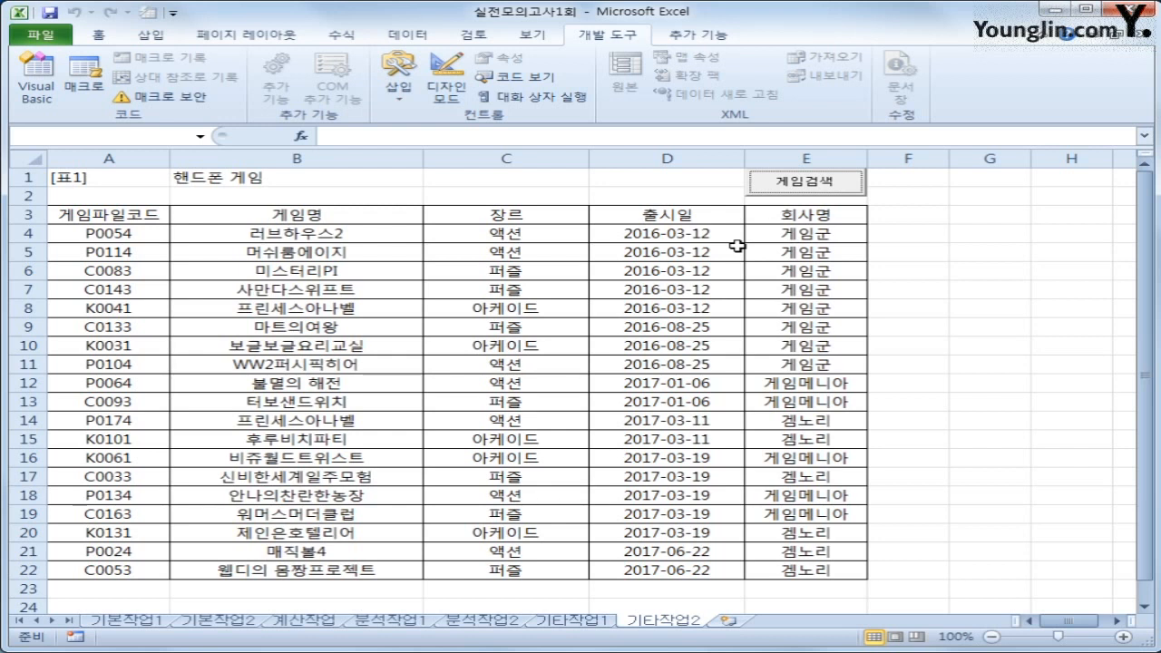
click(231, 180)
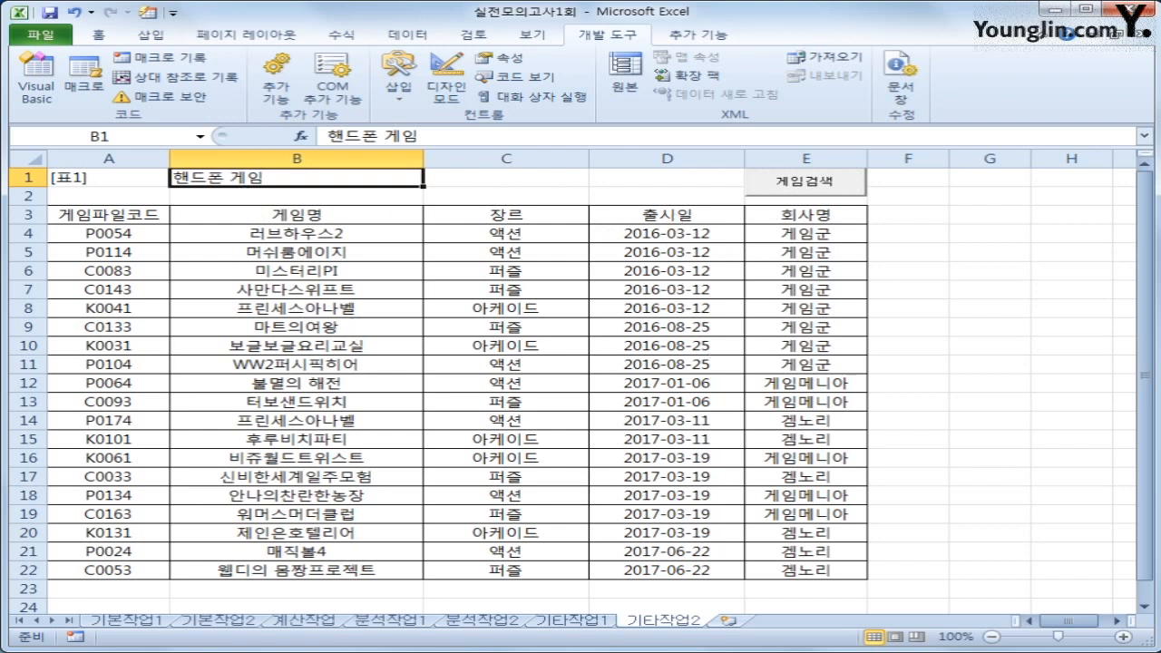
In the Visual Basic Editor, create the cmd종료 Click procedure of the 게임검색화면 form with the code line Unload Me
click(36, 91)
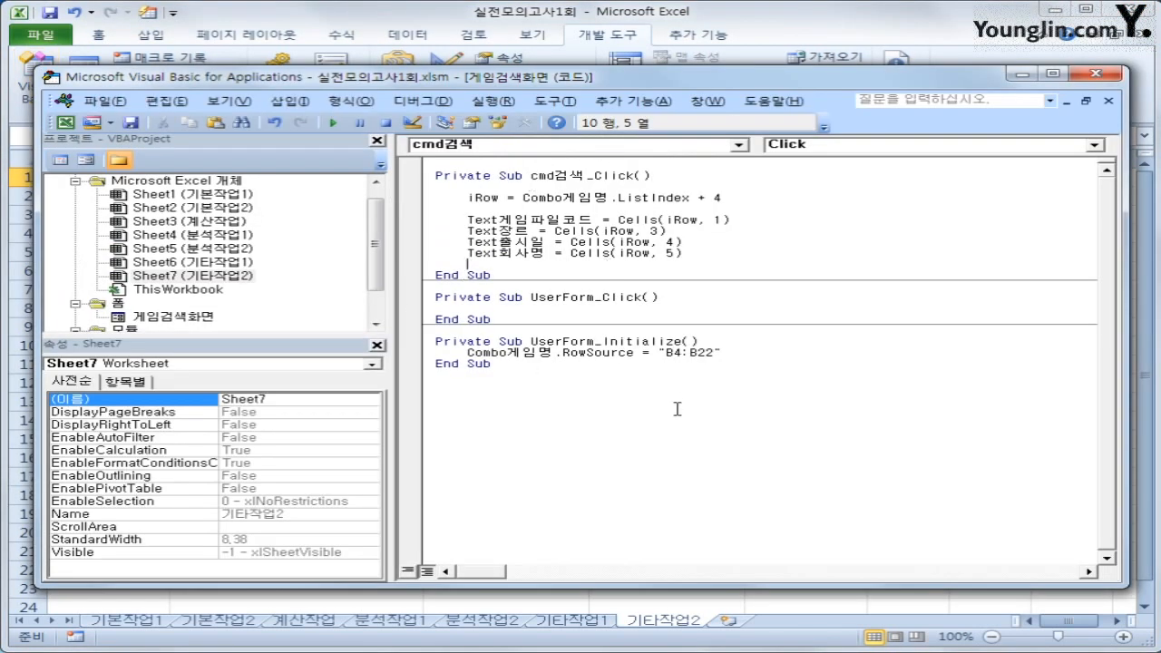
click(682, 147)
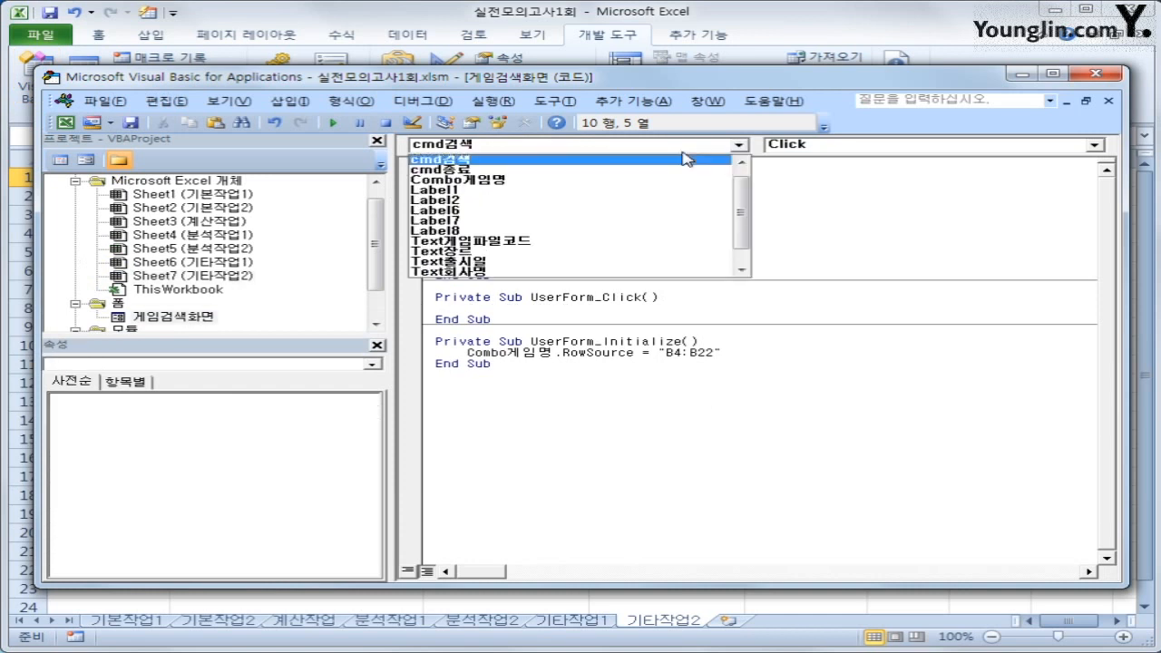
click(670, 170)
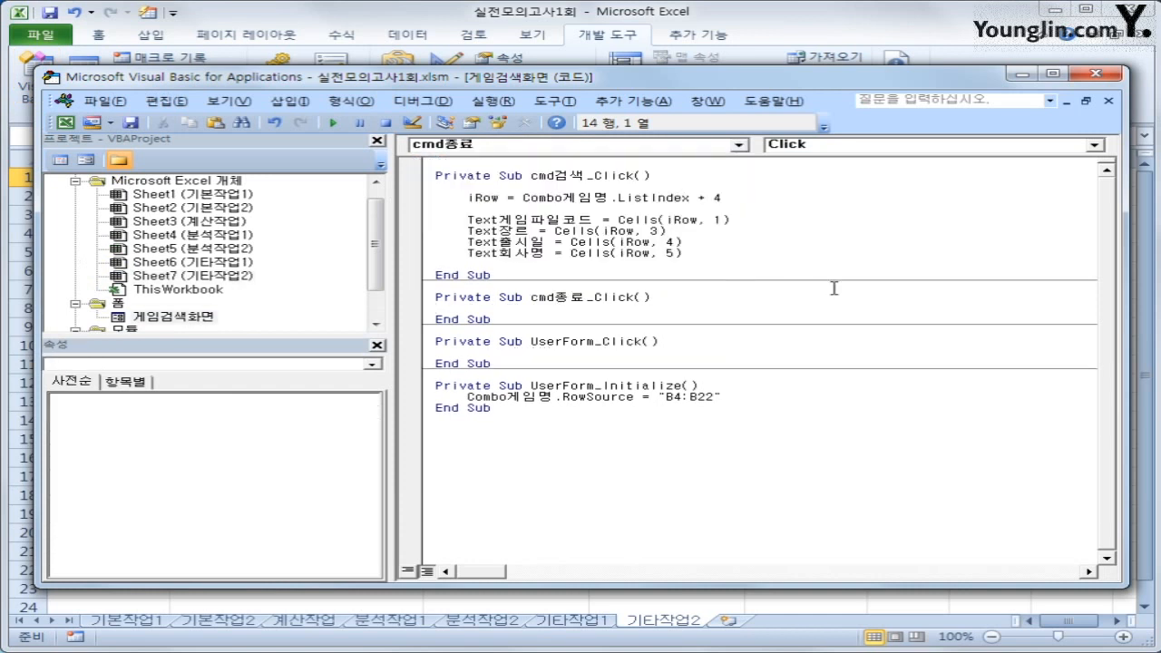
key(Tab)
text(unload me)
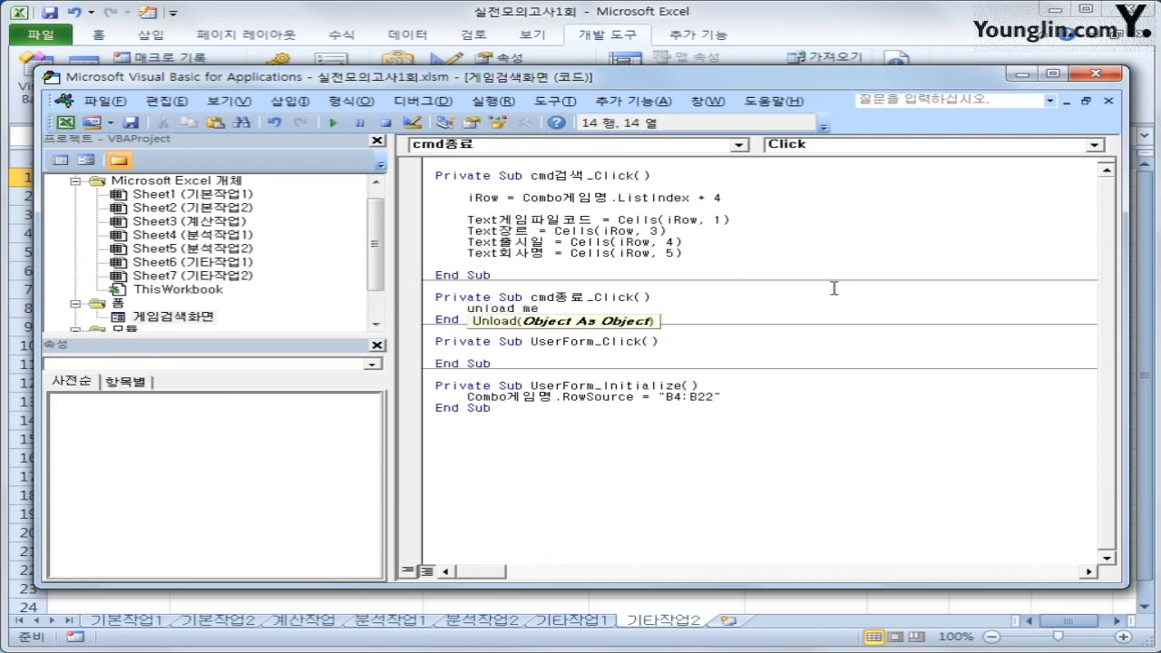
key(Return)
Add the line [B1].Font.Bold = True to the cmd종료 Click procedure and close the code editor
text([)
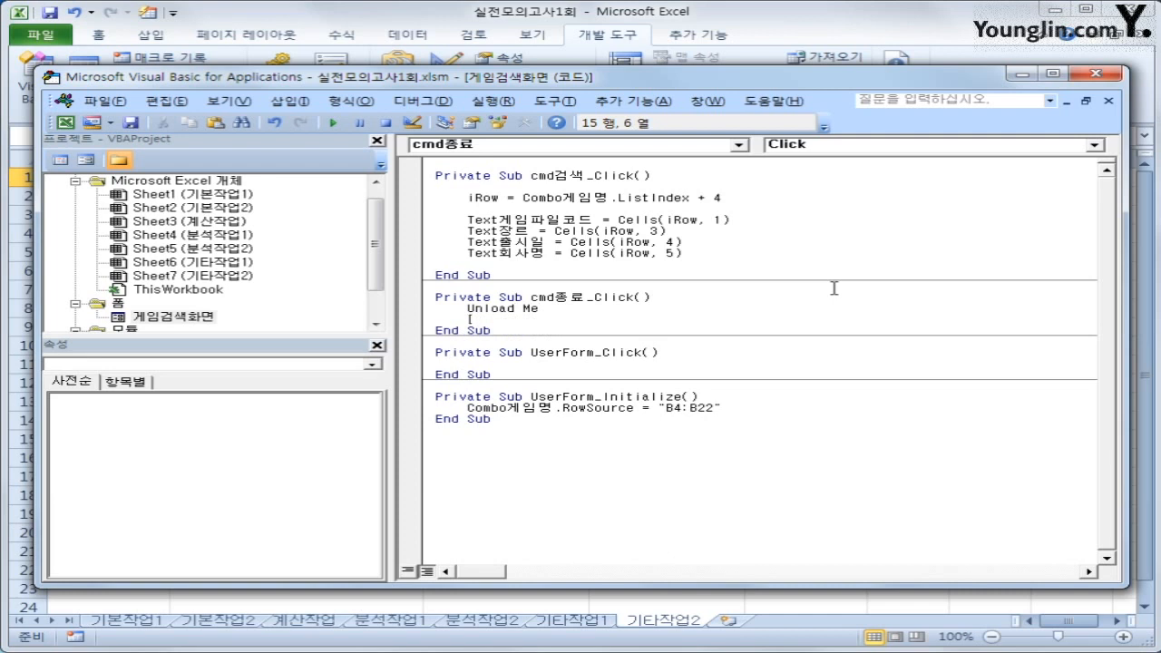
text(B1].font.bold )
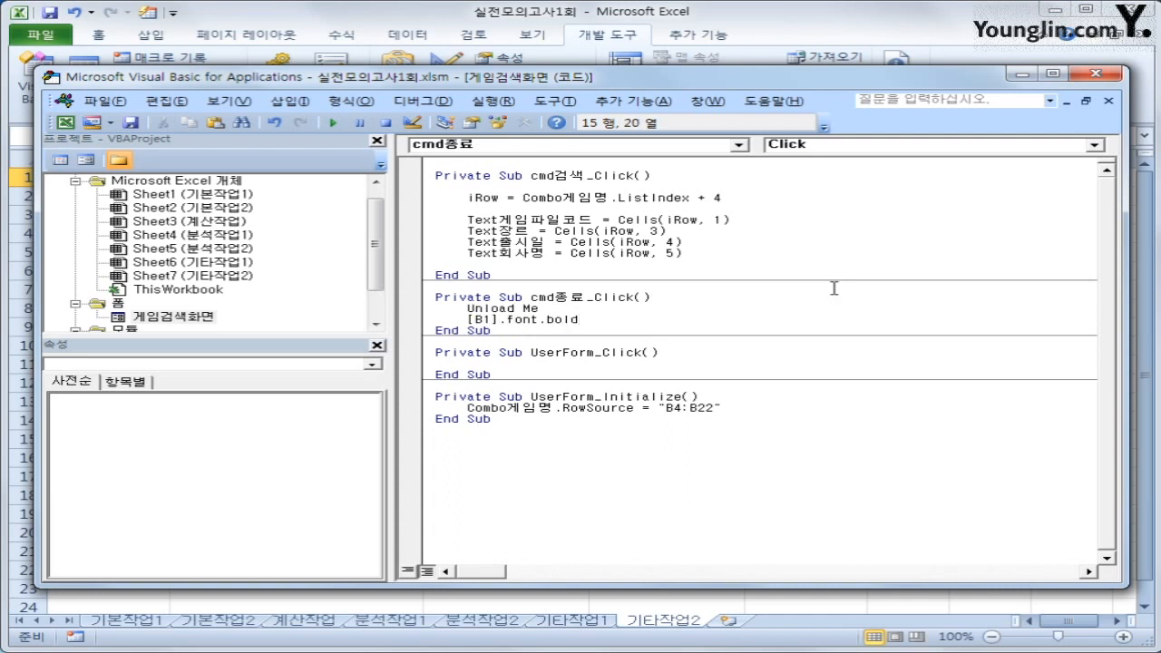
text(=true)
key(Down)
click(1099, 72)
Open the 게임검색 form from the worksheet, exit it with 종료, and check the formatting of cell B1
click(944, 385)
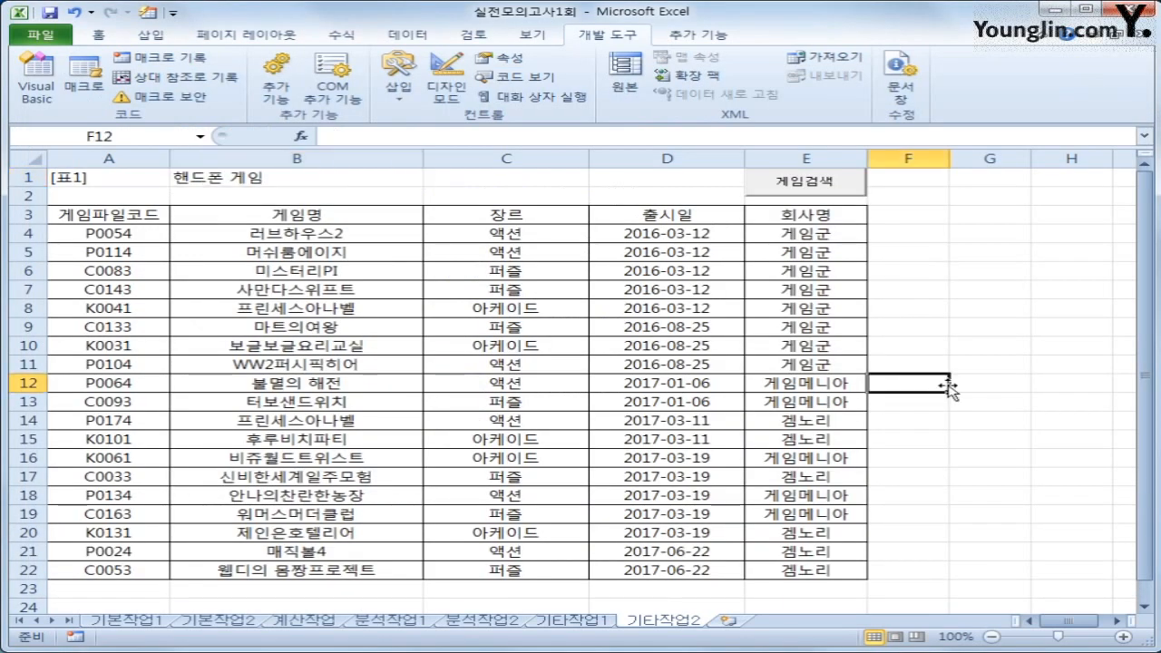
click(812, 186)
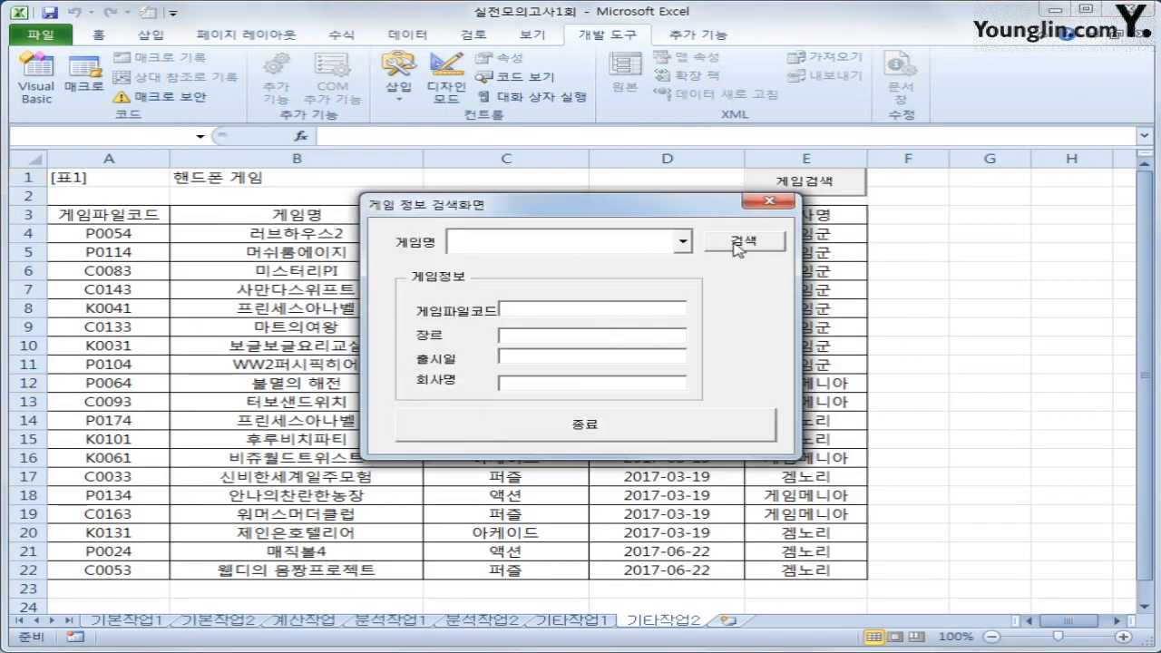
click(650, 434)
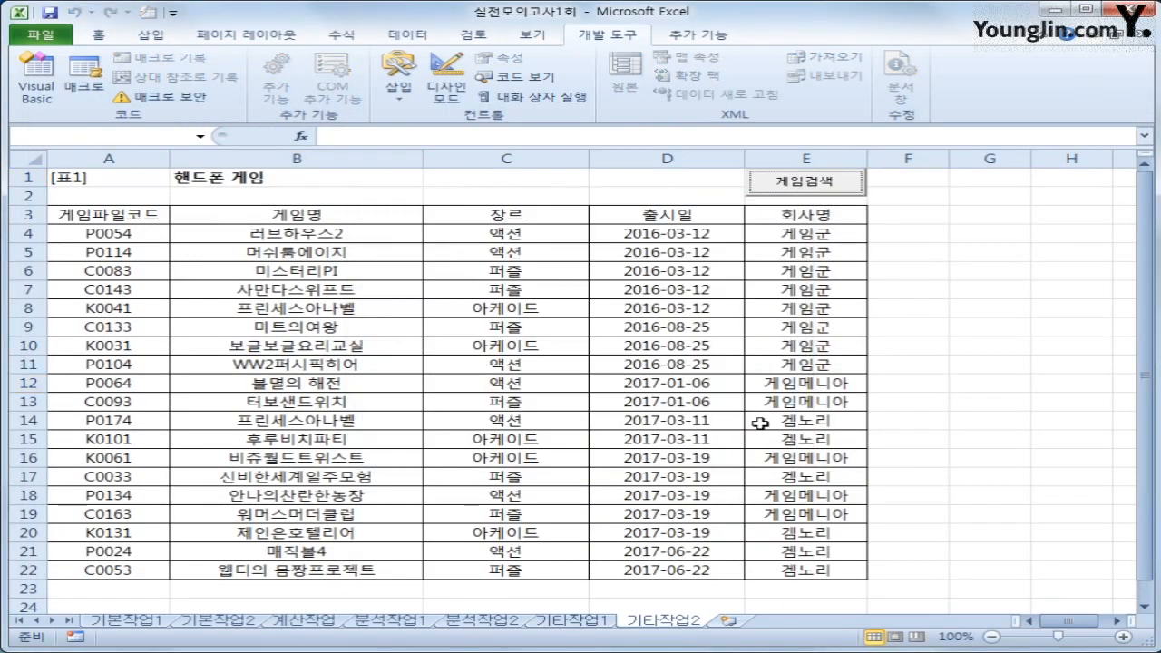
click(259, 179)
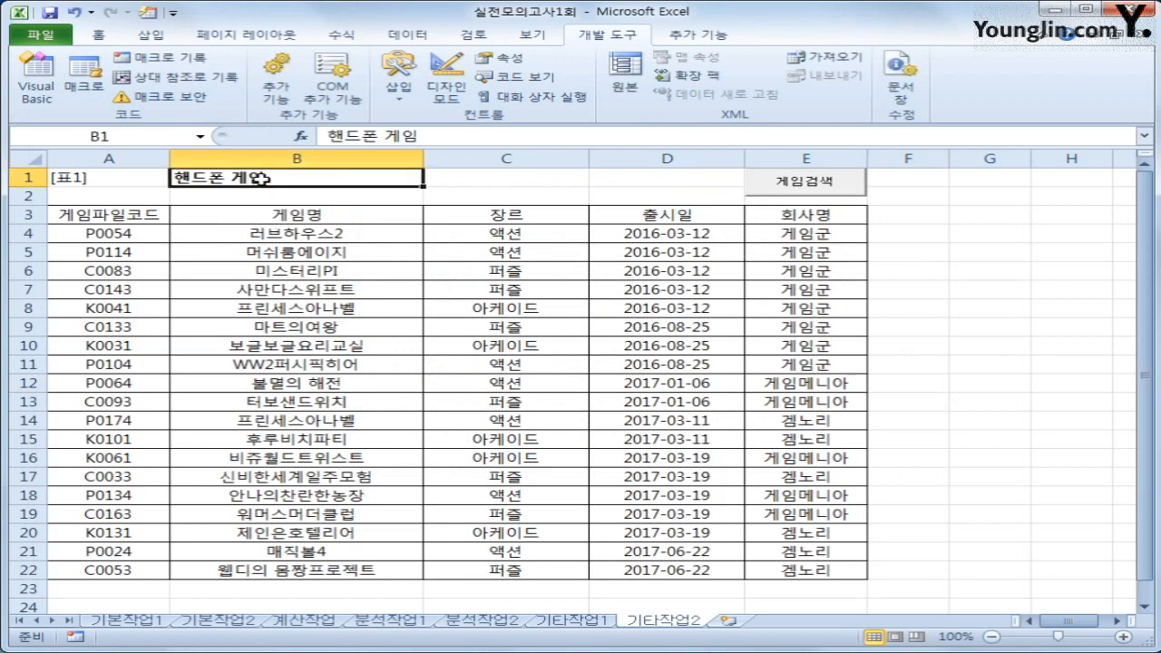